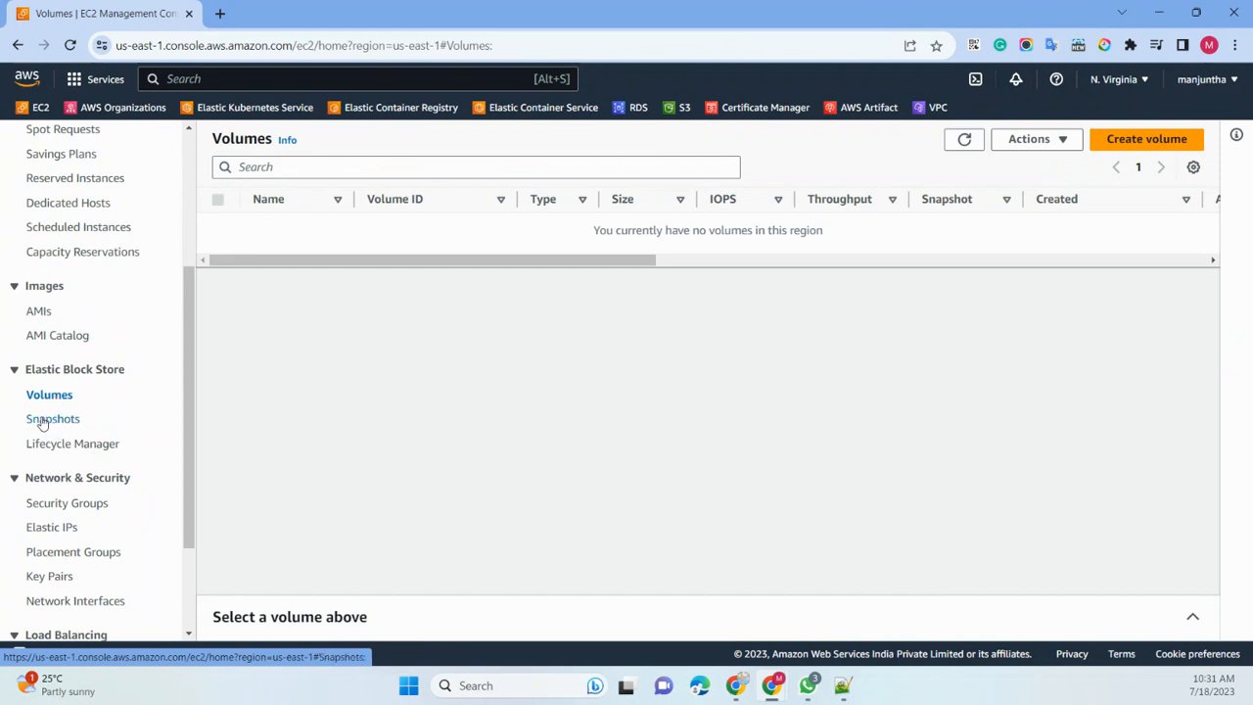
# - Delete the existing 20 GiB snapshot from the Elastic Block Store snapshots
pyautogui.click(42, 420)
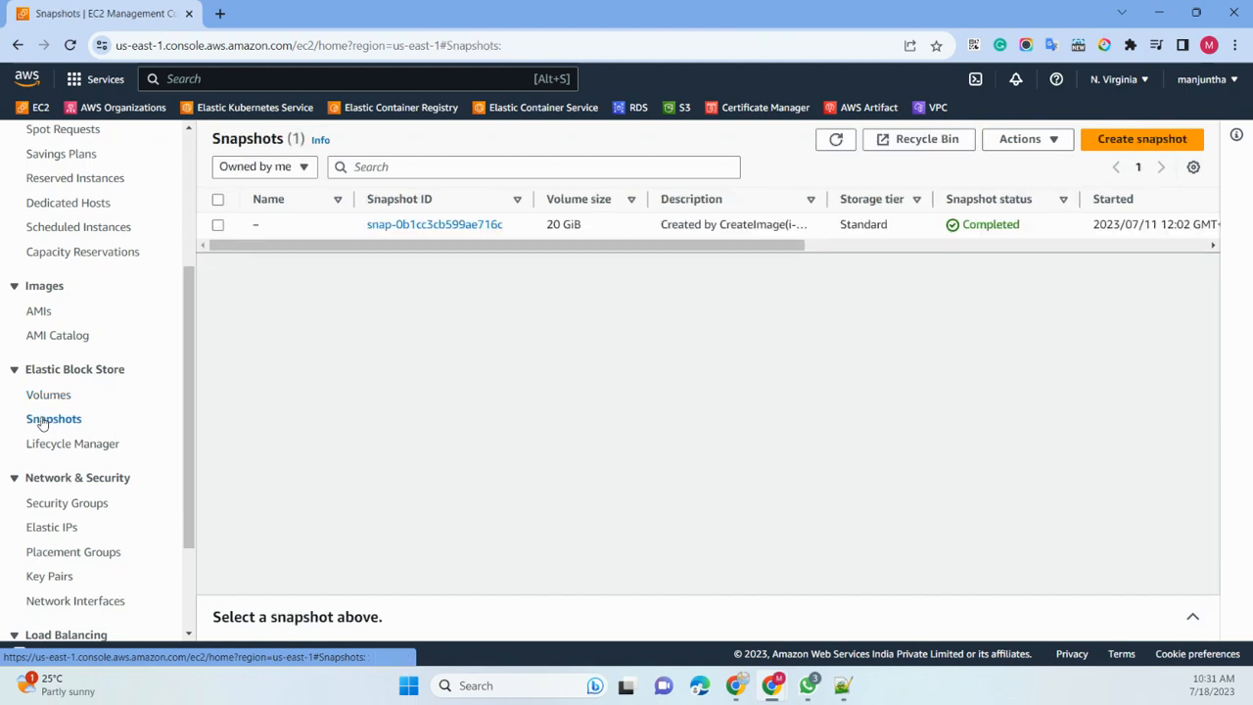
pyautogui.click(217, 225)
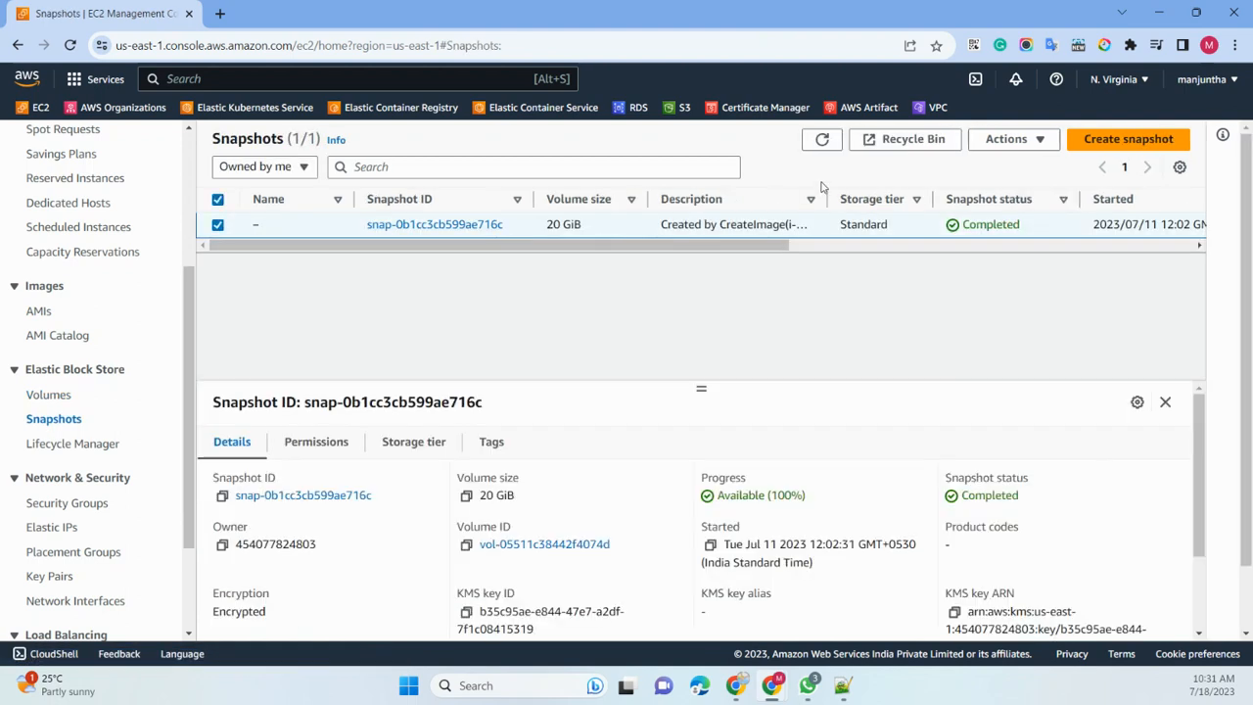
pyautogui.click(1015, 143)
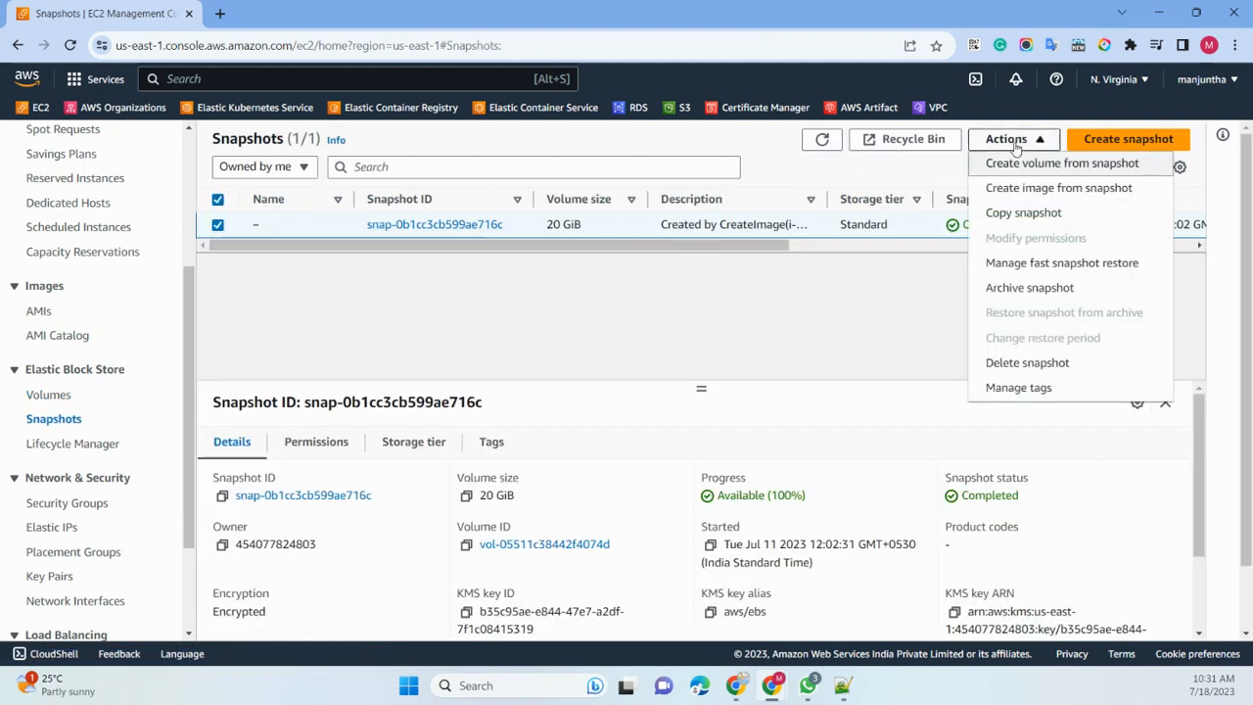
pyautogui.click(1018, 363)
pyautogui.click(935, 427)
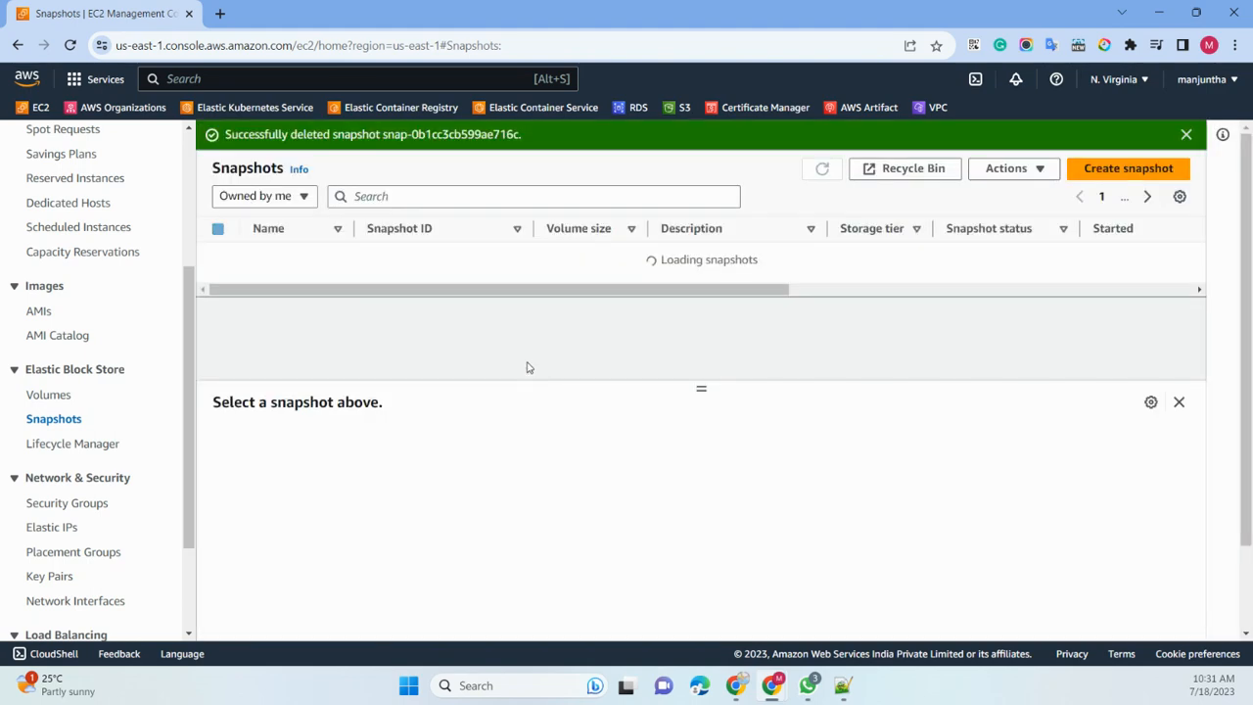
# - Start launching a new EC2 instance and name it ebs-volume-topic
pyautogui.scroll(5, 86, 367)
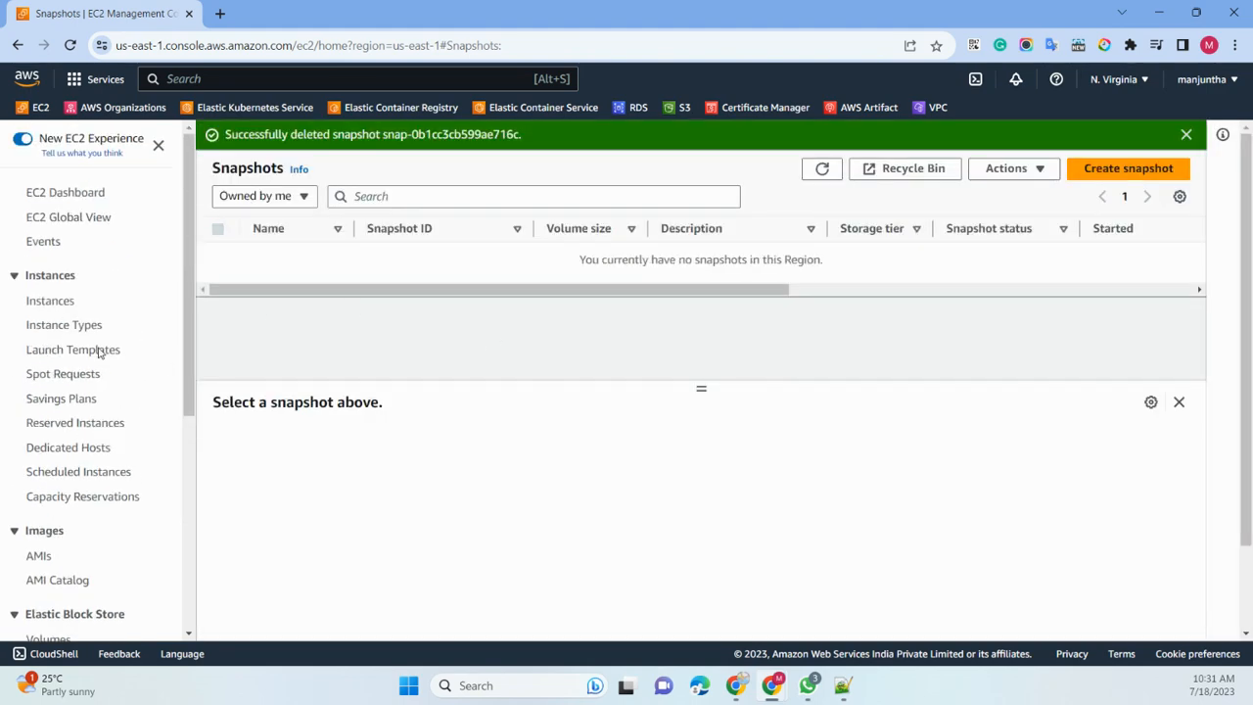
pyautogui.click(51, 301)
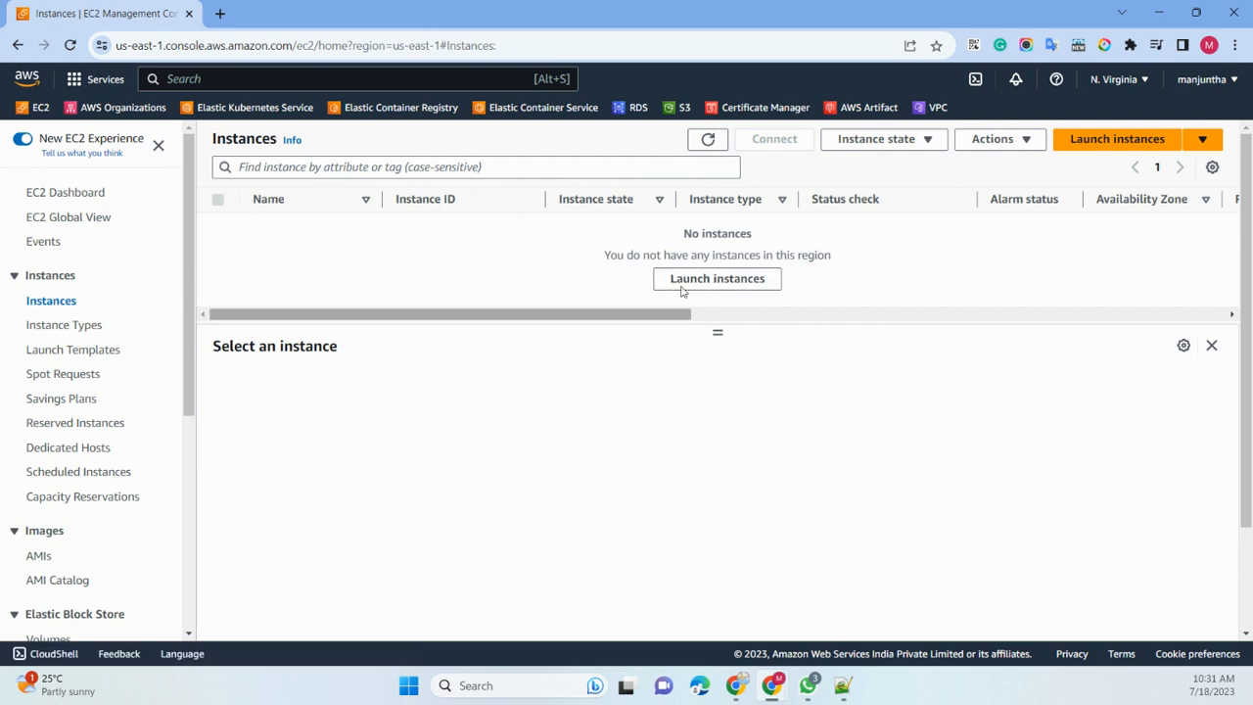
pyautogui.click(710, 141)
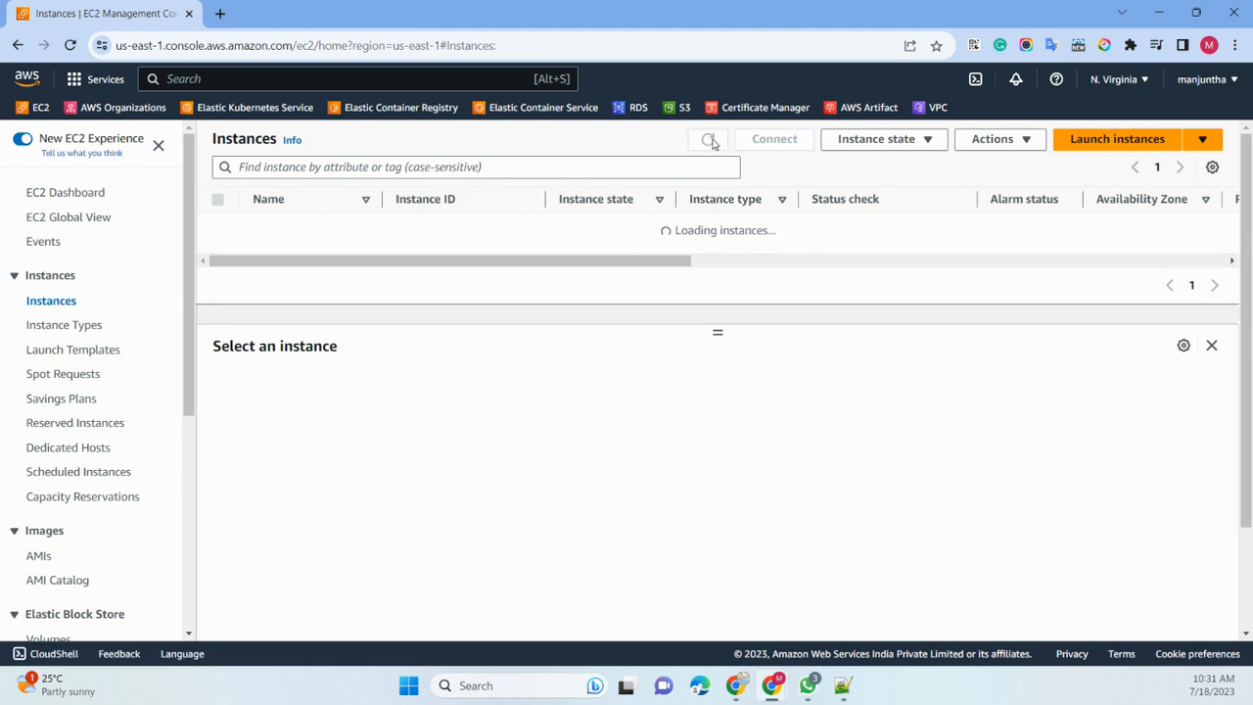
pyautogui.click(1113, 138)
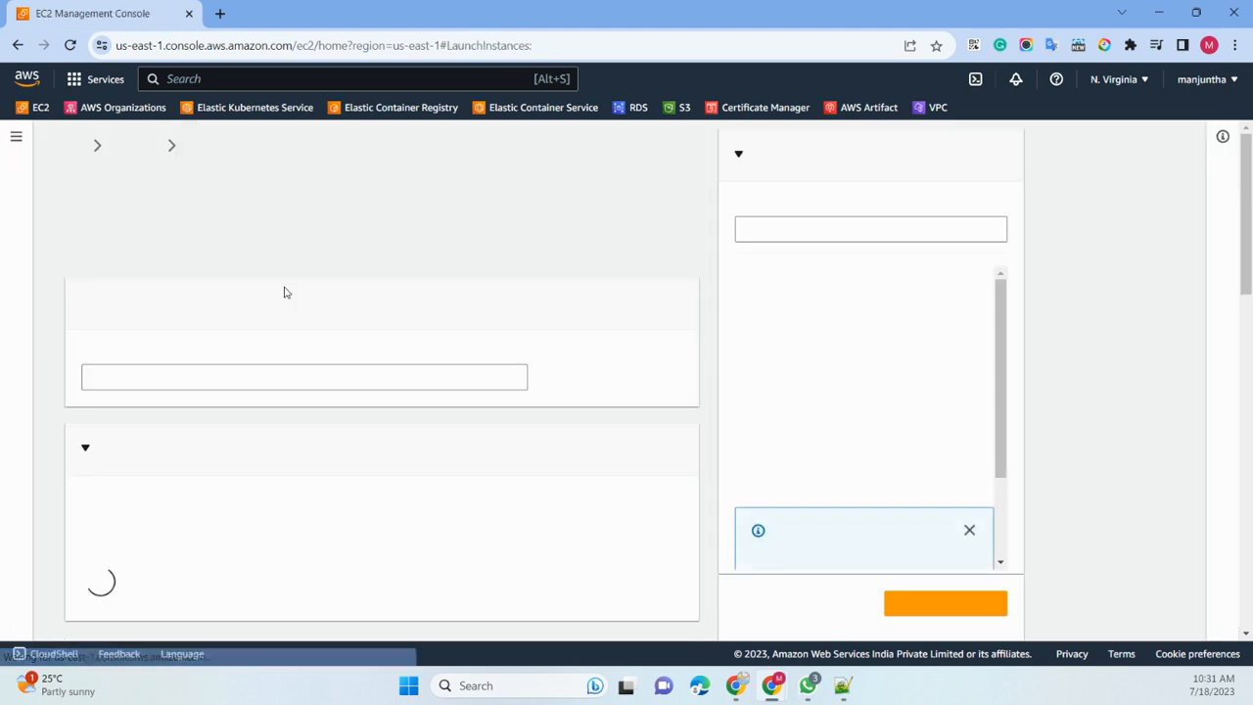
pyautogui.click(117, 378)
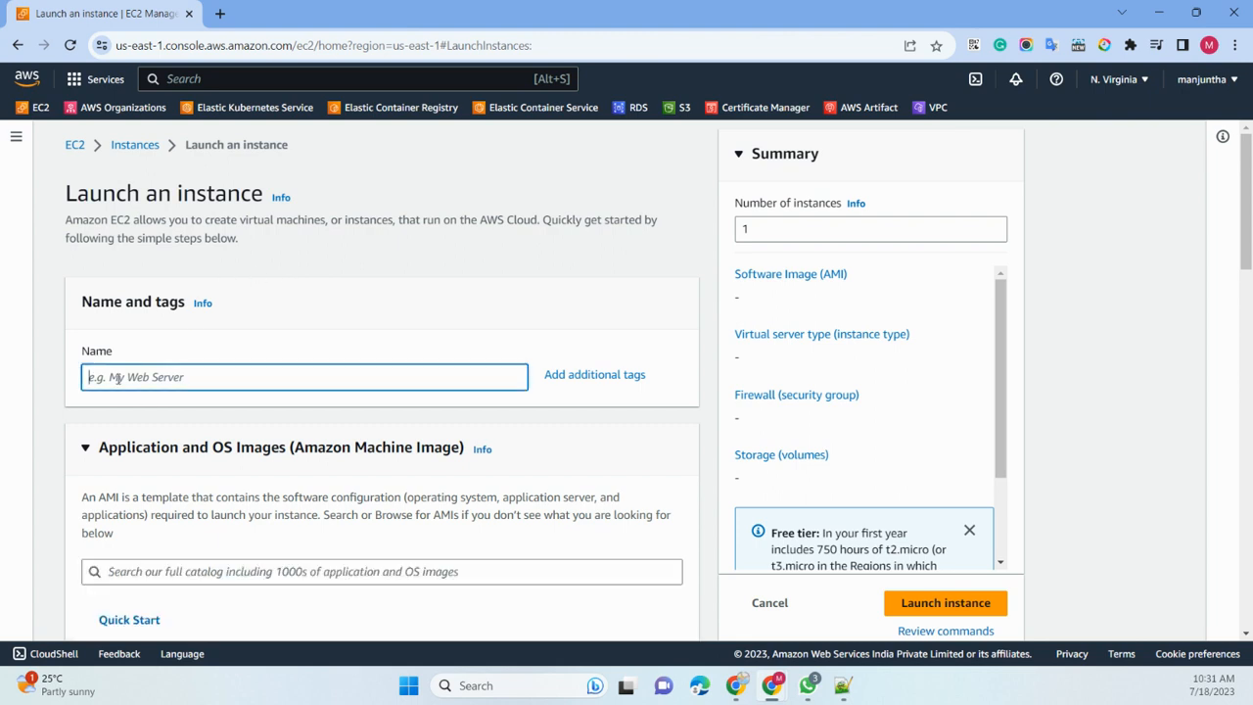
pyautogui.write('e')
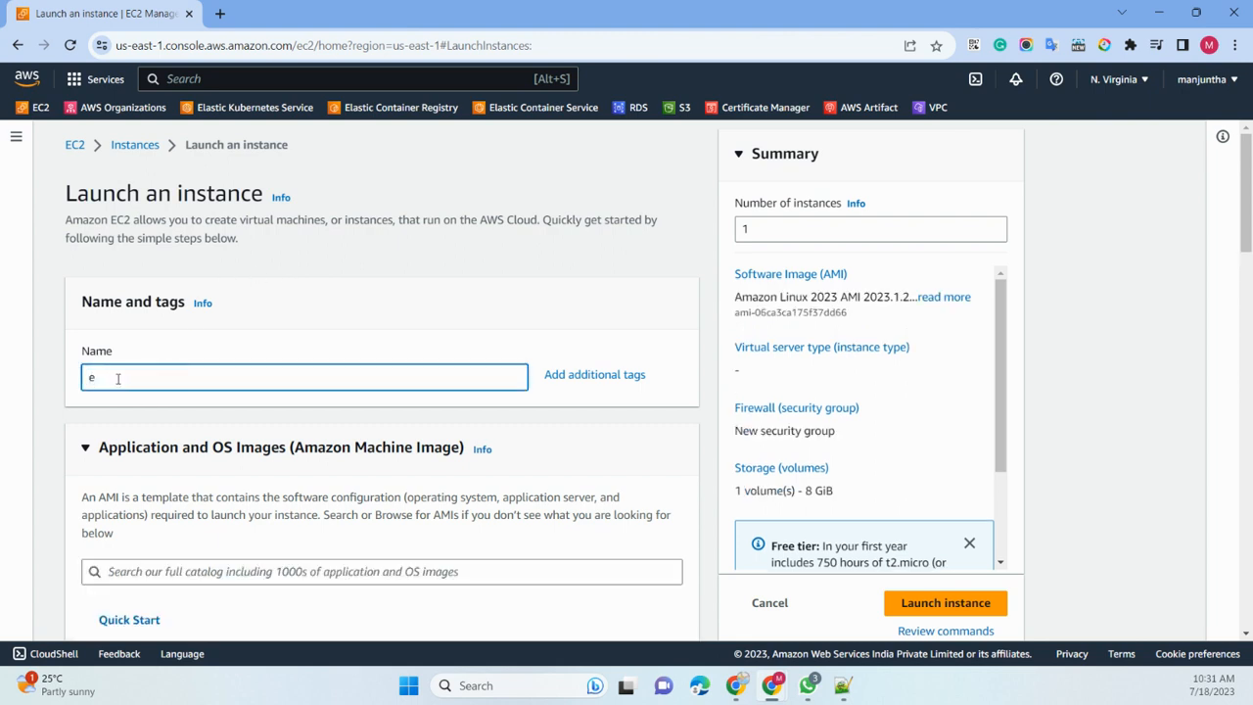
pyautogui.write('bs-volum')
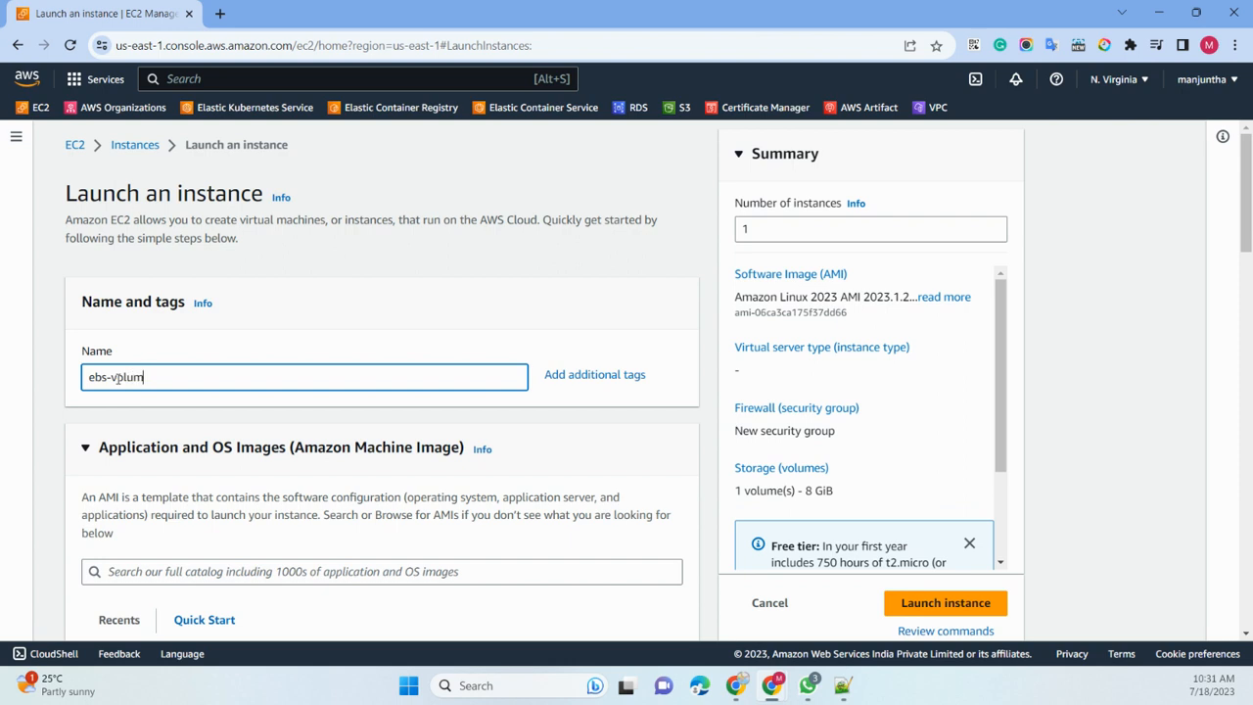
pyautogui.write('e-topic')
# - Keep the Amazon Linux 2023 AMI and t2.micro instance type, and choose the userdata key pair for login
pyautogui.scroll(-3, 233, 298)
pyautogui.scroll(-2, 147, 303)
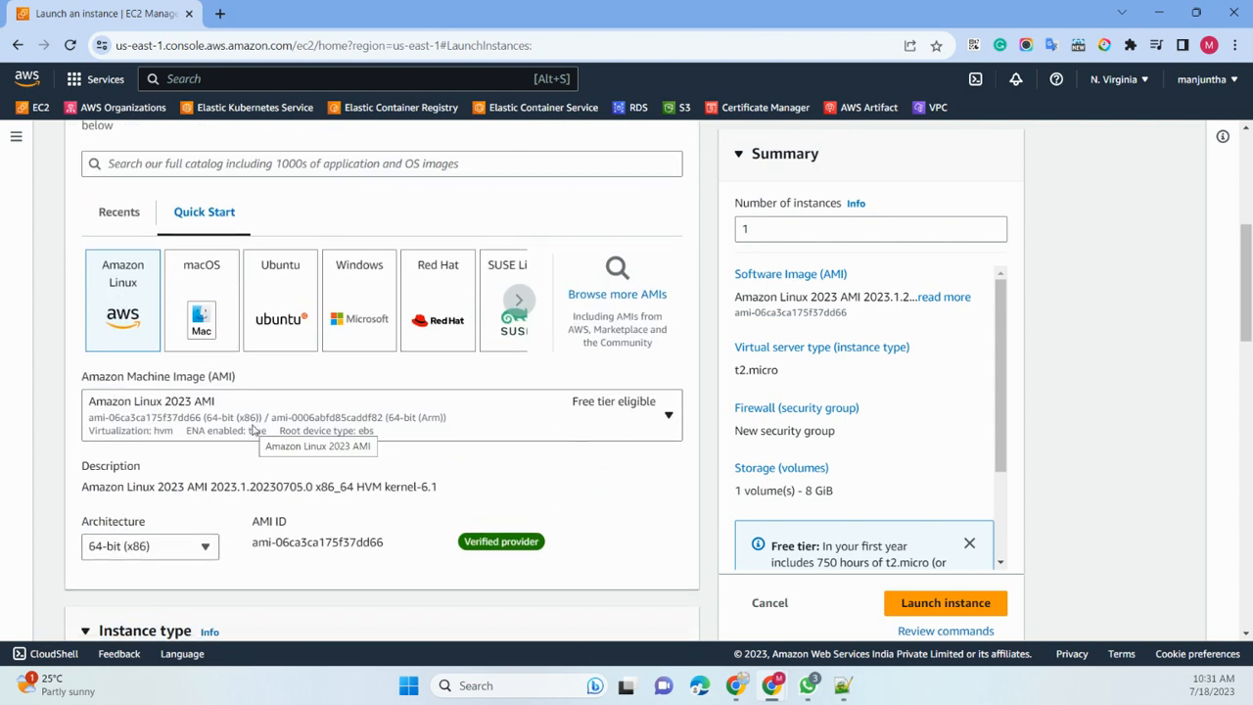
pyautogui.scroll(-3, 252, 430)
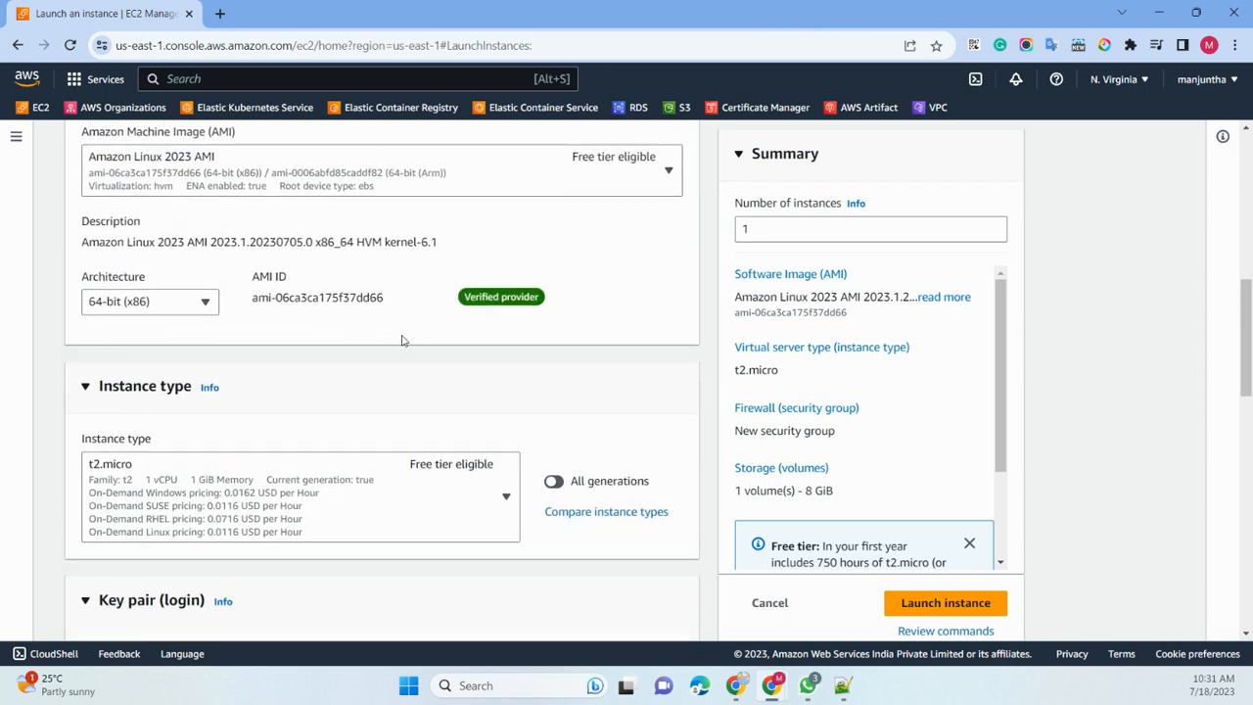
pyautogui.scroll(-3, 293, 333)
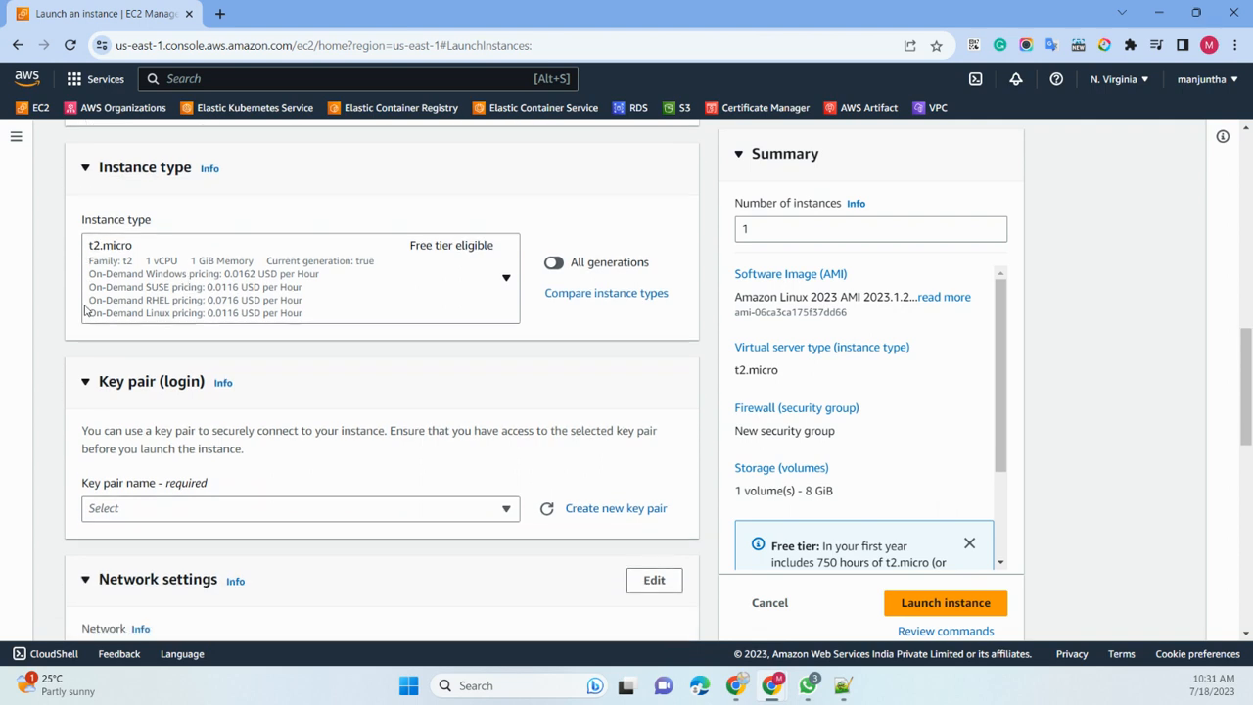
pyautogui.scroll(-1, 85, 311)
pyautogui.click(170, 407)
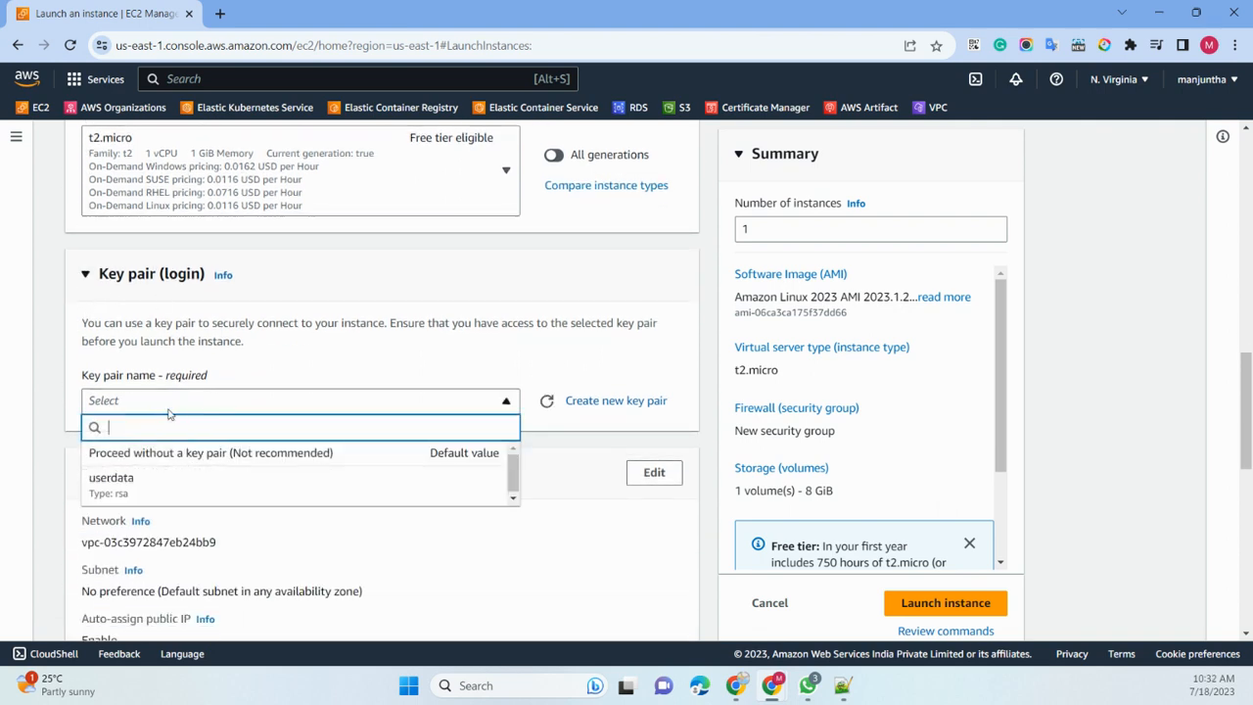
pyautogui.click(164, 490)
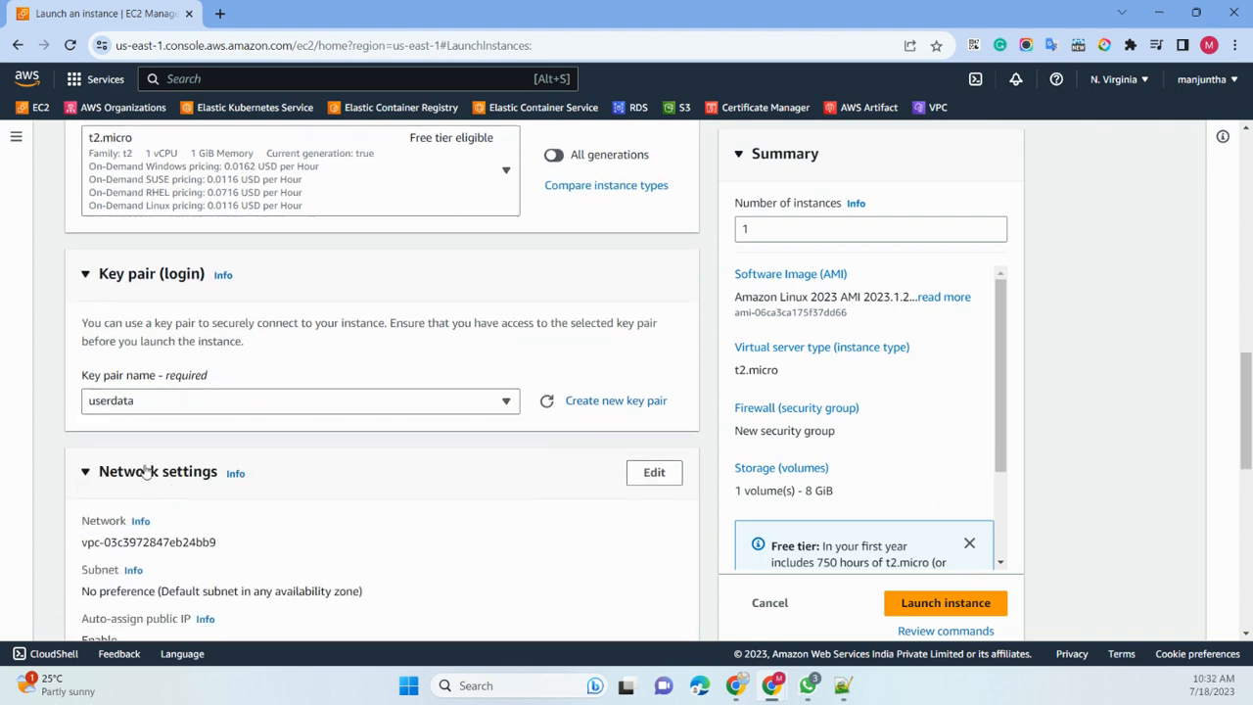
# - Try the option to proceed without a key pair, and switch the selection back to userdata
pyautogui.click(170, 409)
pyautogui.click(225, 455)
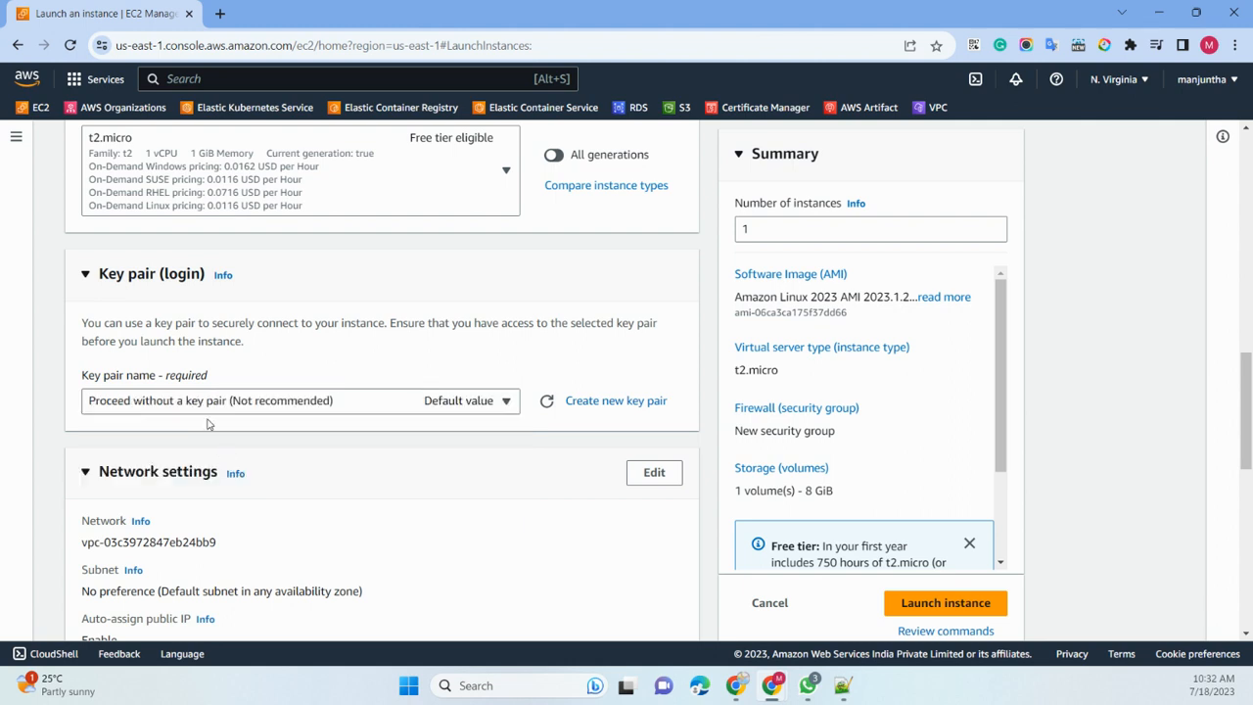
pyautogui.click(279, 406)
pyautogui.click(190, 488)
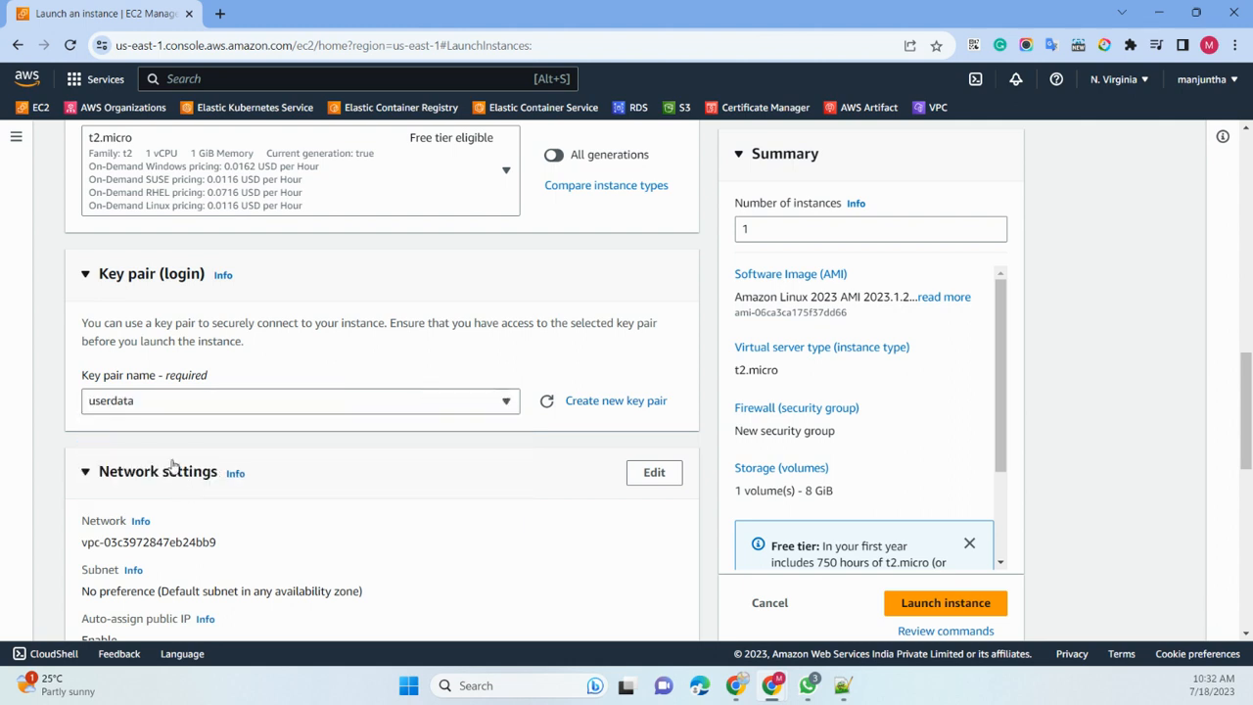
# - Review the default network settings and assign the existing default security group to the instance
pyautogui.scroll(-3, 187, 316)
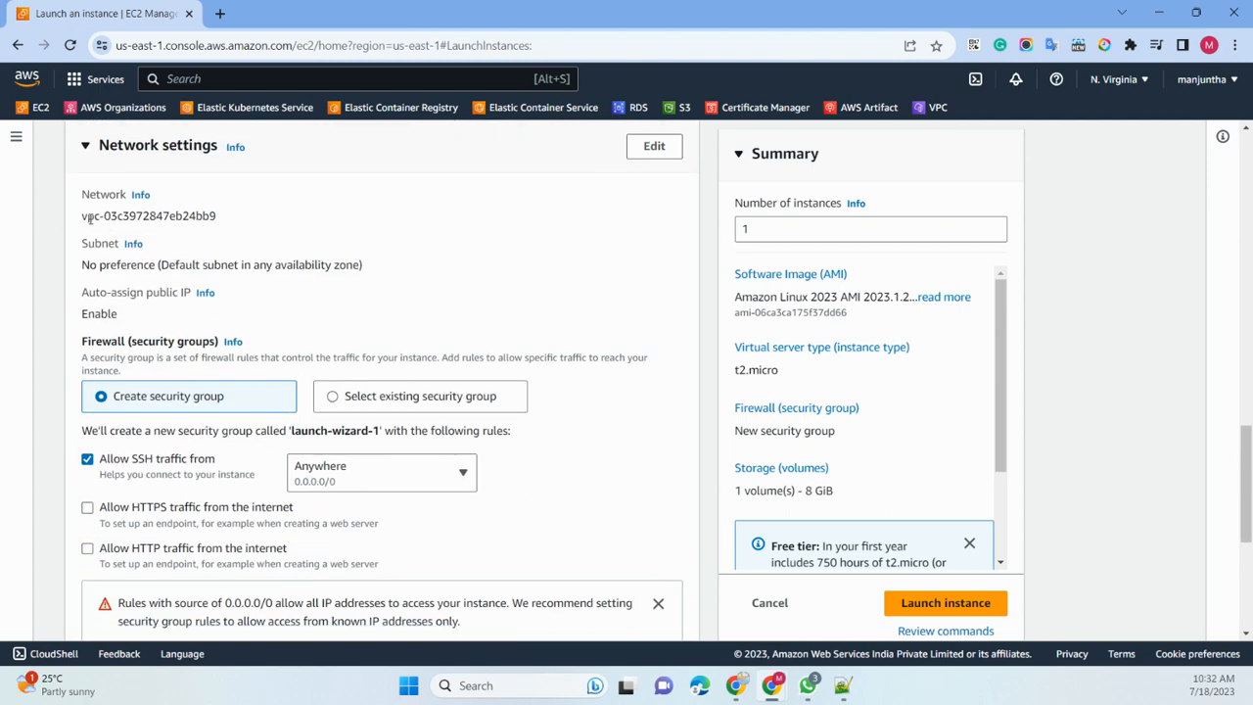
pyautogui.moveTo(85, 213); pyautogui.dragTo(253, 231)
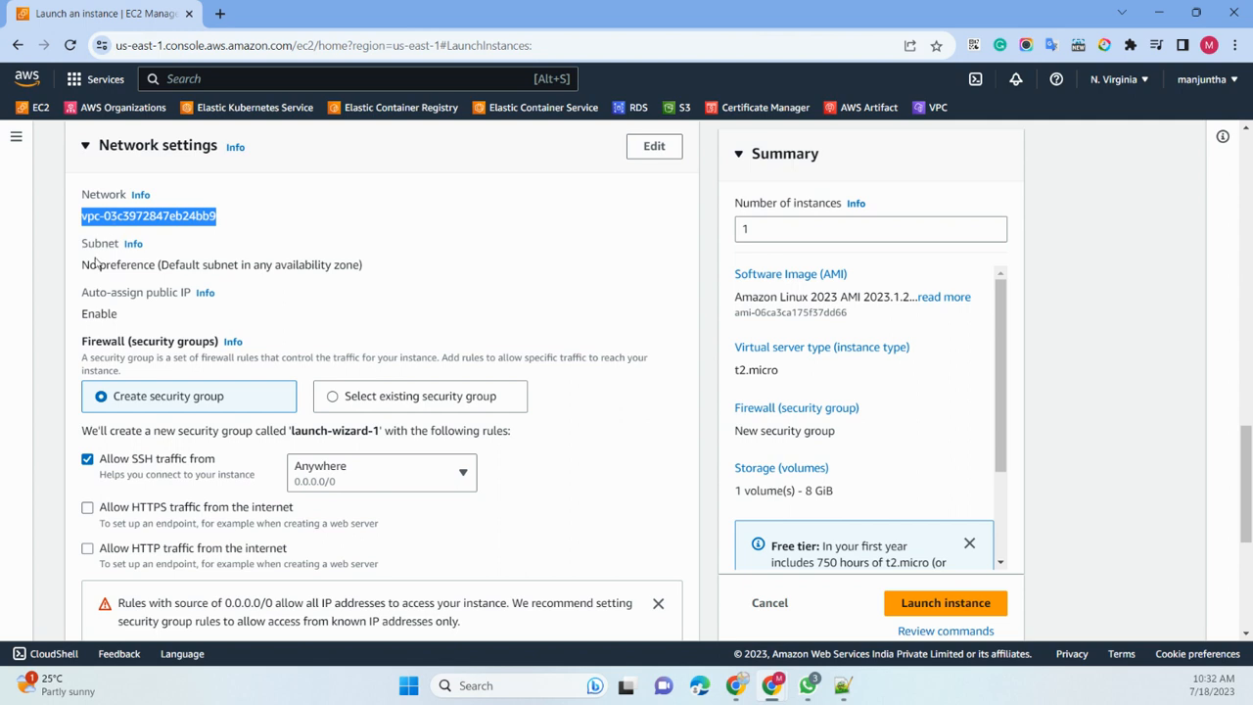
pyautogui.moveTo(85, 260); pyautogui.dragTo(308, 268)
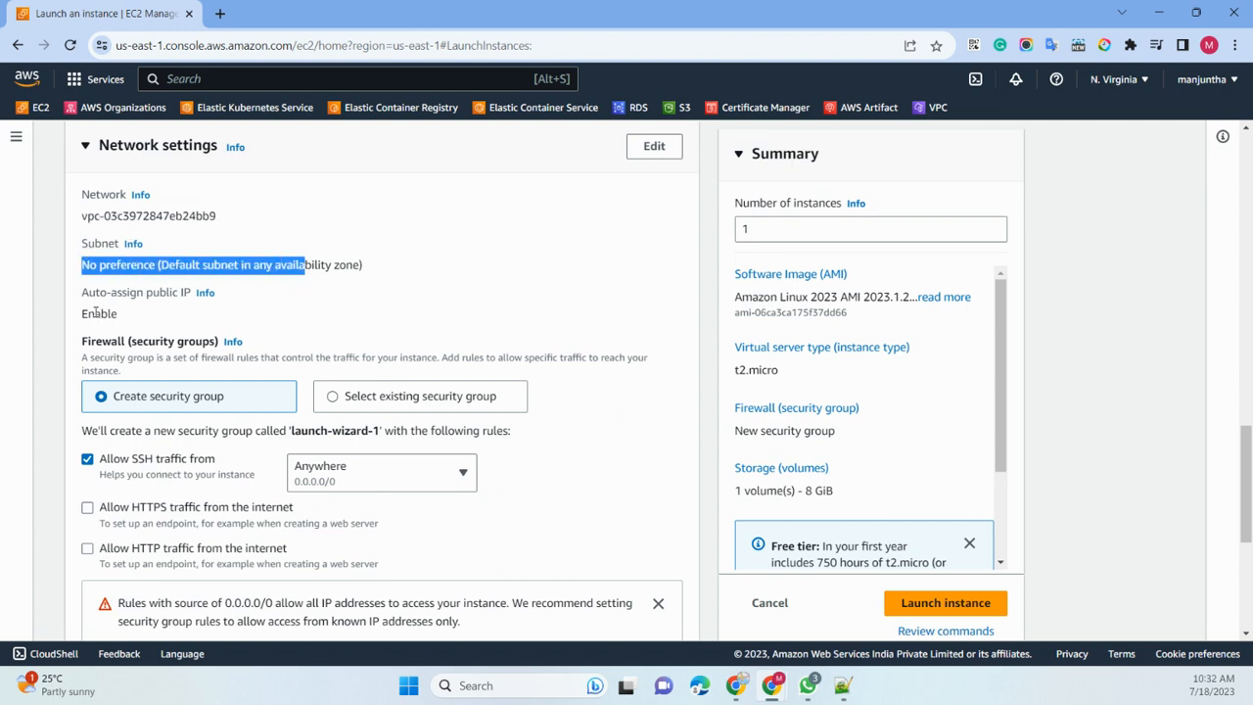
pyautogui.moveTo(85, 314); pyautogui.dragTo(149, 313)
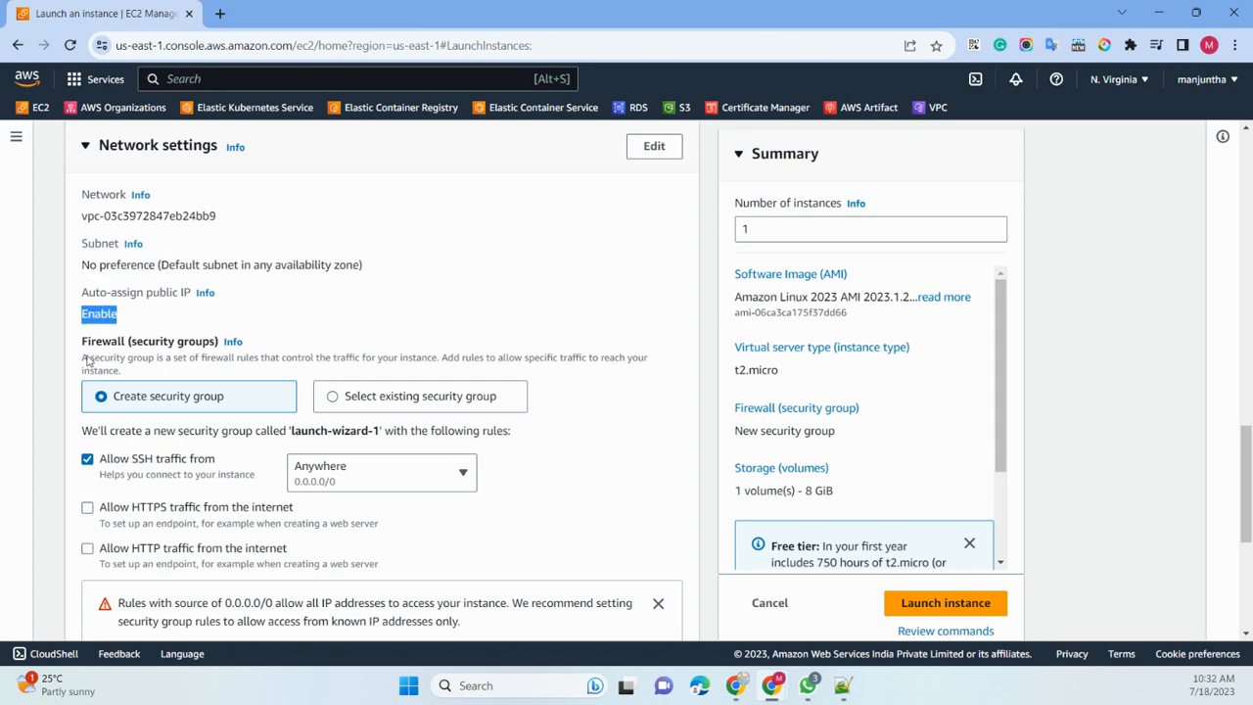
pyautogui.click(333, 397)
pyautogui.scroll(-3, 392, 333)
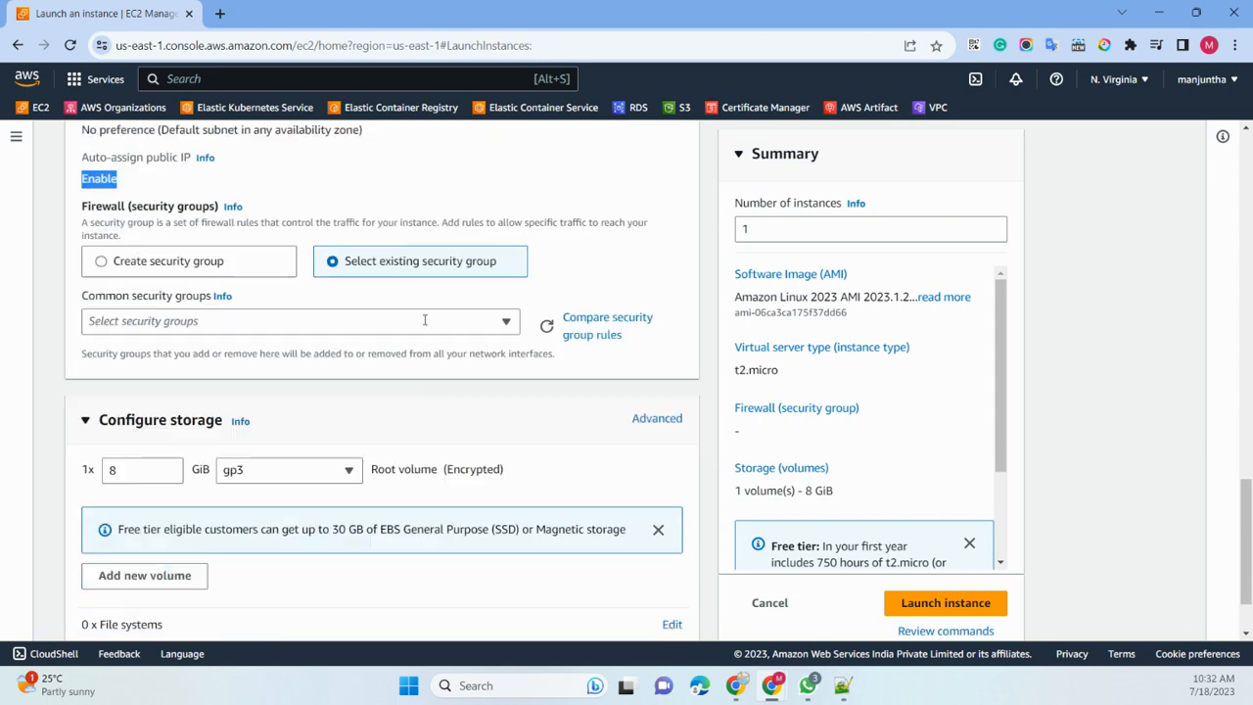
pyautogui.click(240, 227)
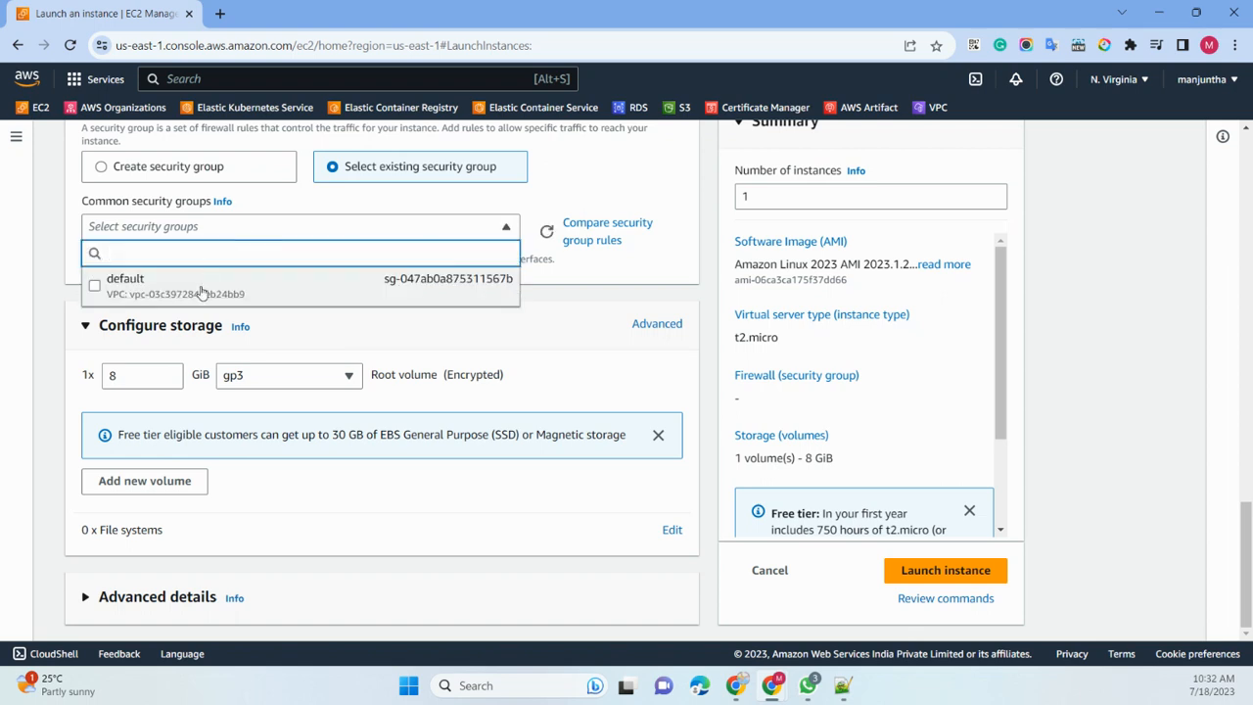
pyautogui.click(202, 290)
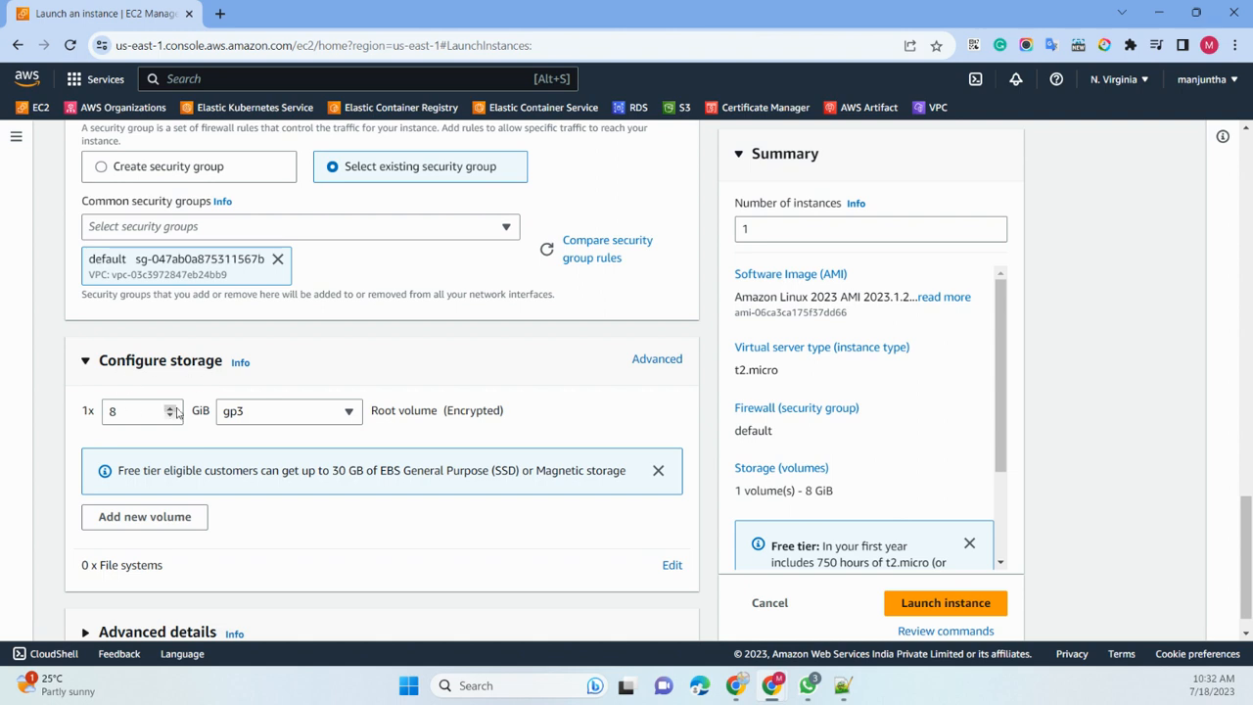
# - Keep the 8 GiB gp3 root volume and launch the instance
pyautogui.click(127, 412)
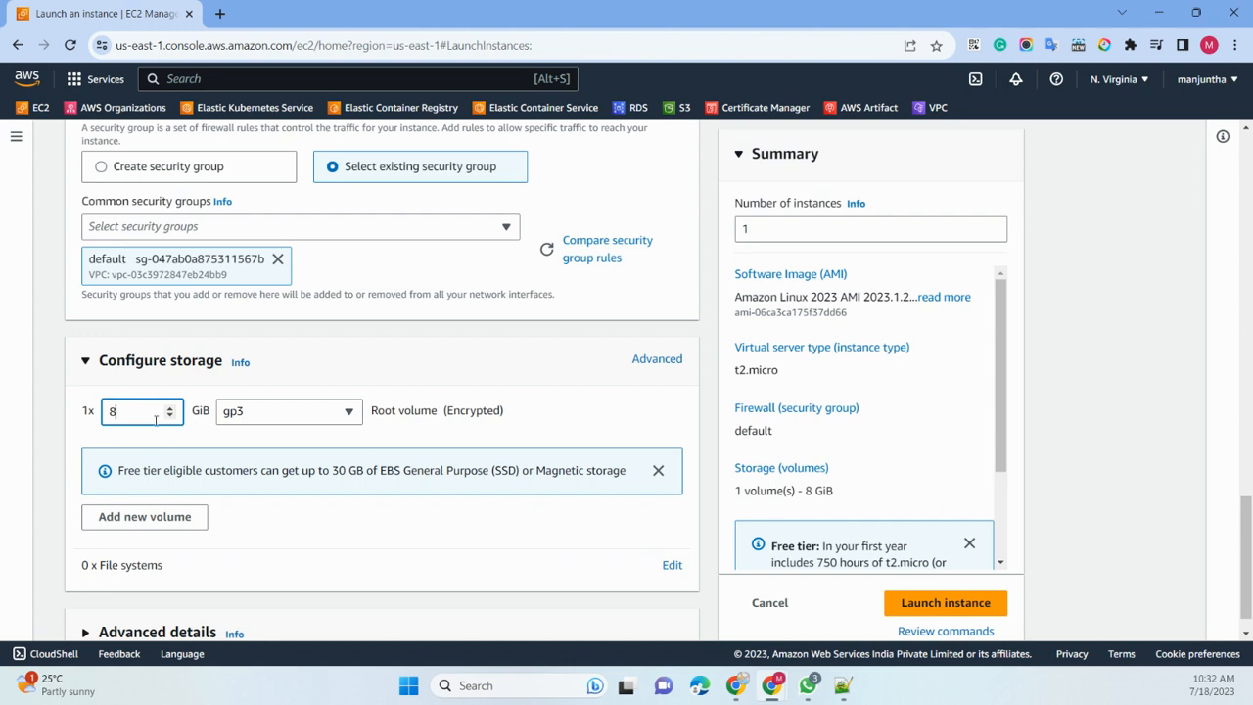
pyautogui.scroll(-1, 147, 373)
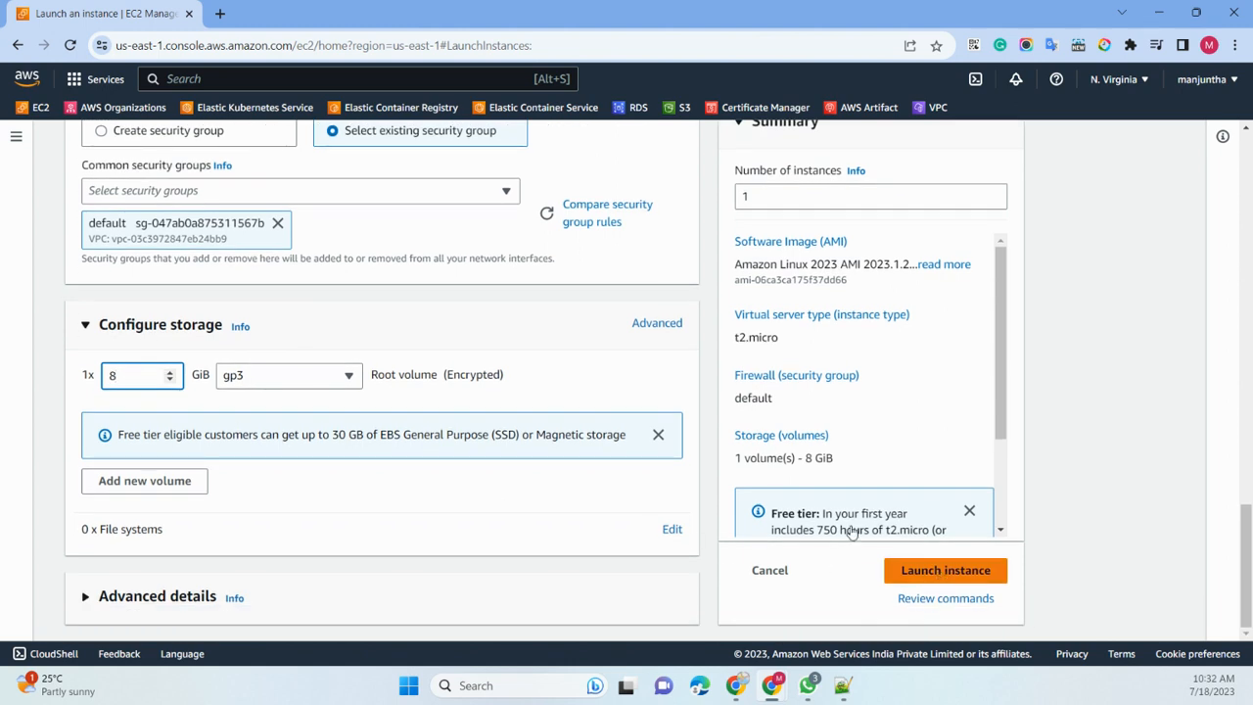
pyautogui.click(946, 570)
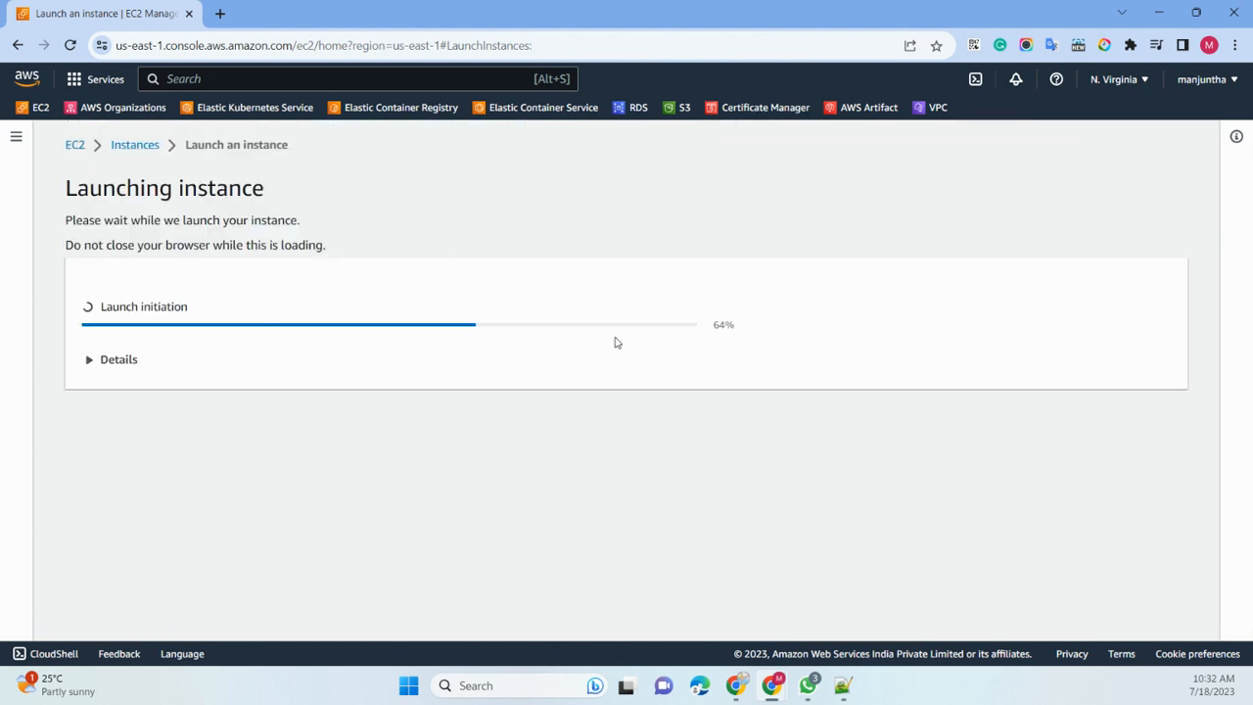
# - Open the list of all instances and refresh it to check on the new instance
pyautogui.scroll(-5, 523, 313)
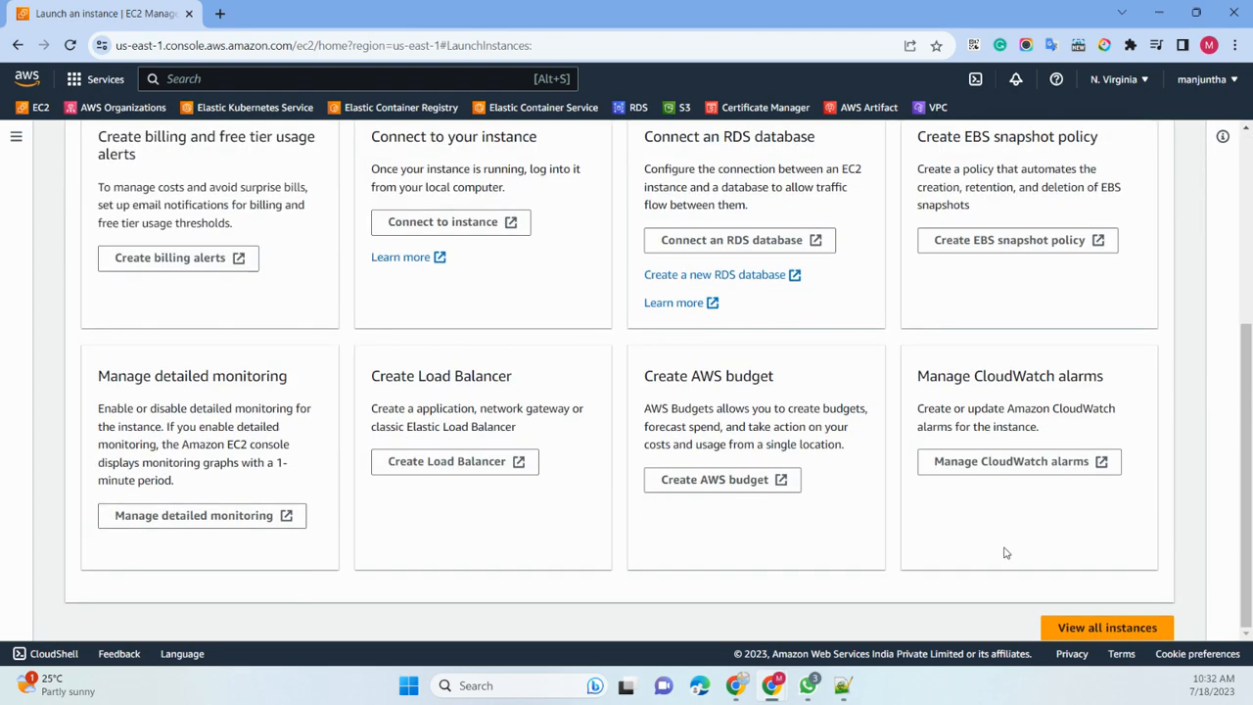
pyautogui.click(1098, 629)
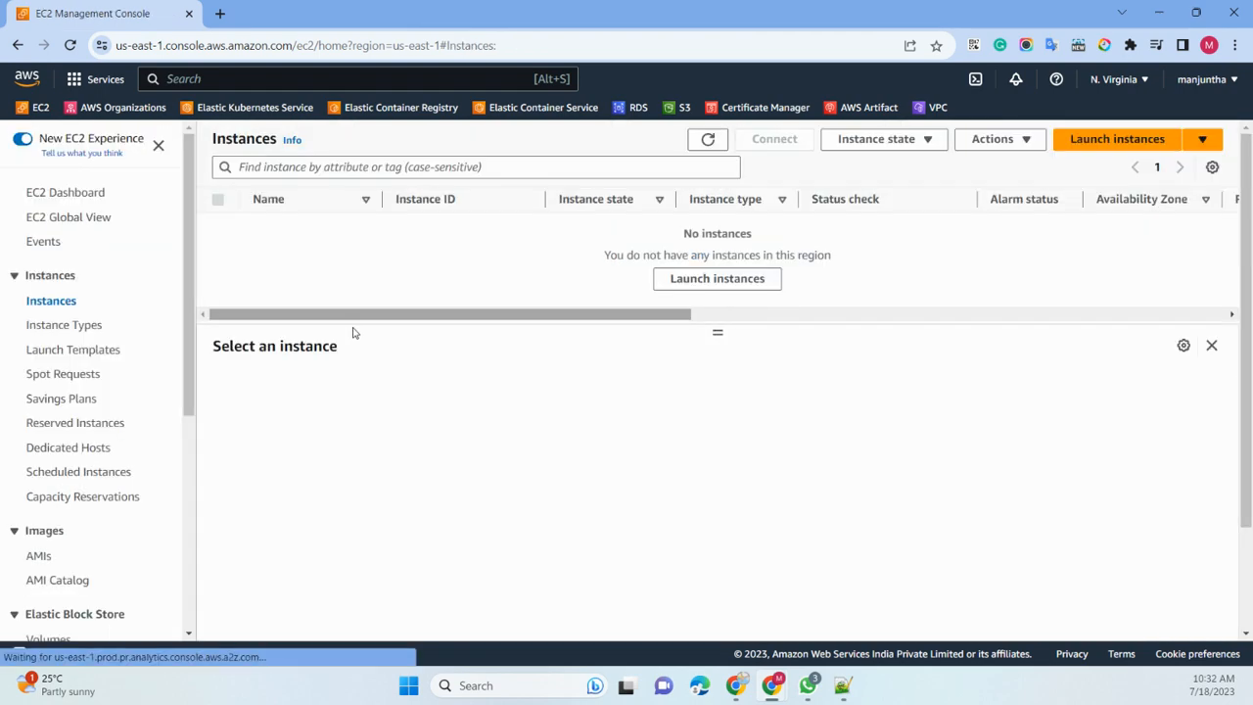
pyautogui.doubleClick(709, 140)
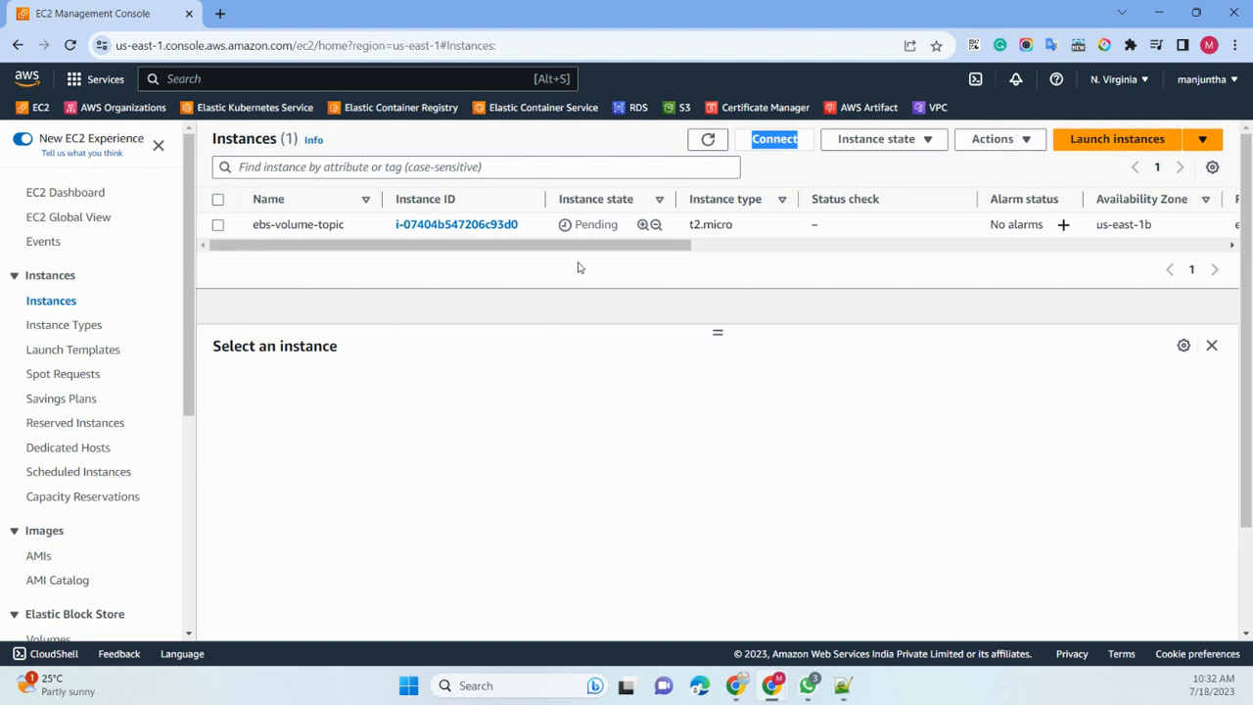
# - Check the Elastic Block Store volumes for the new instance's root volume and return to the instances list
pyautogui.scroll(-3, 134, 425)
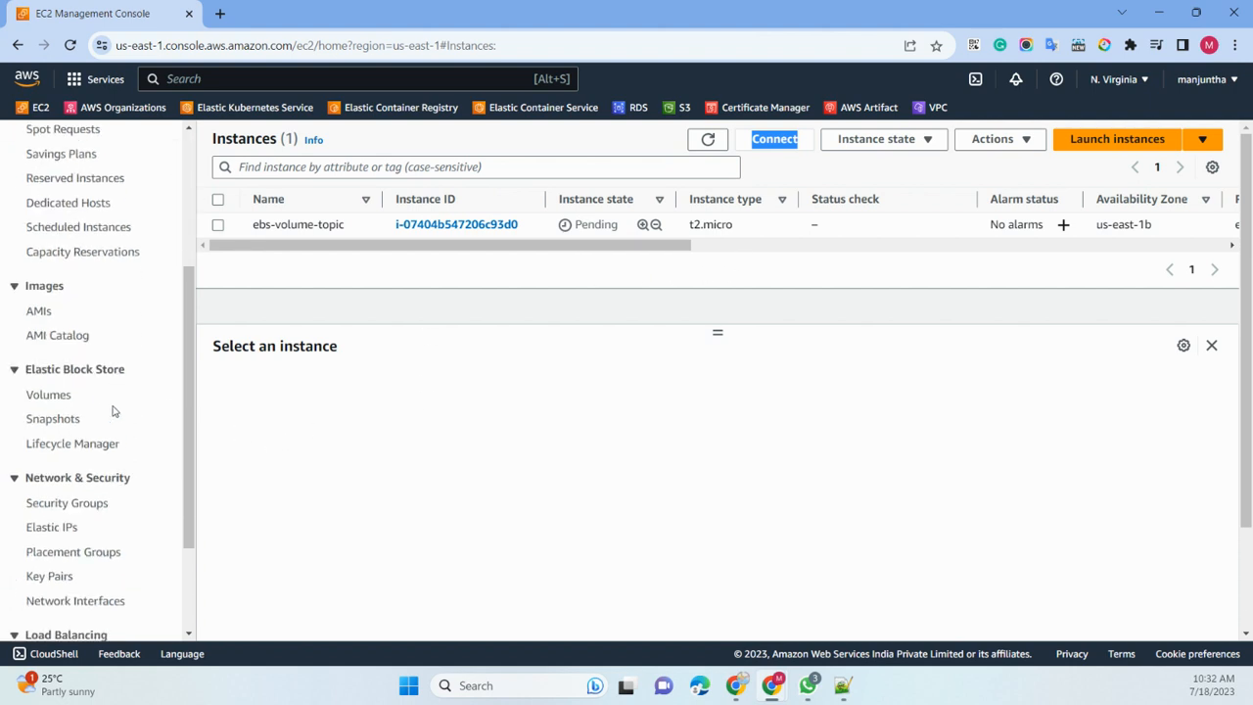
pyautogui.click(46, 396)
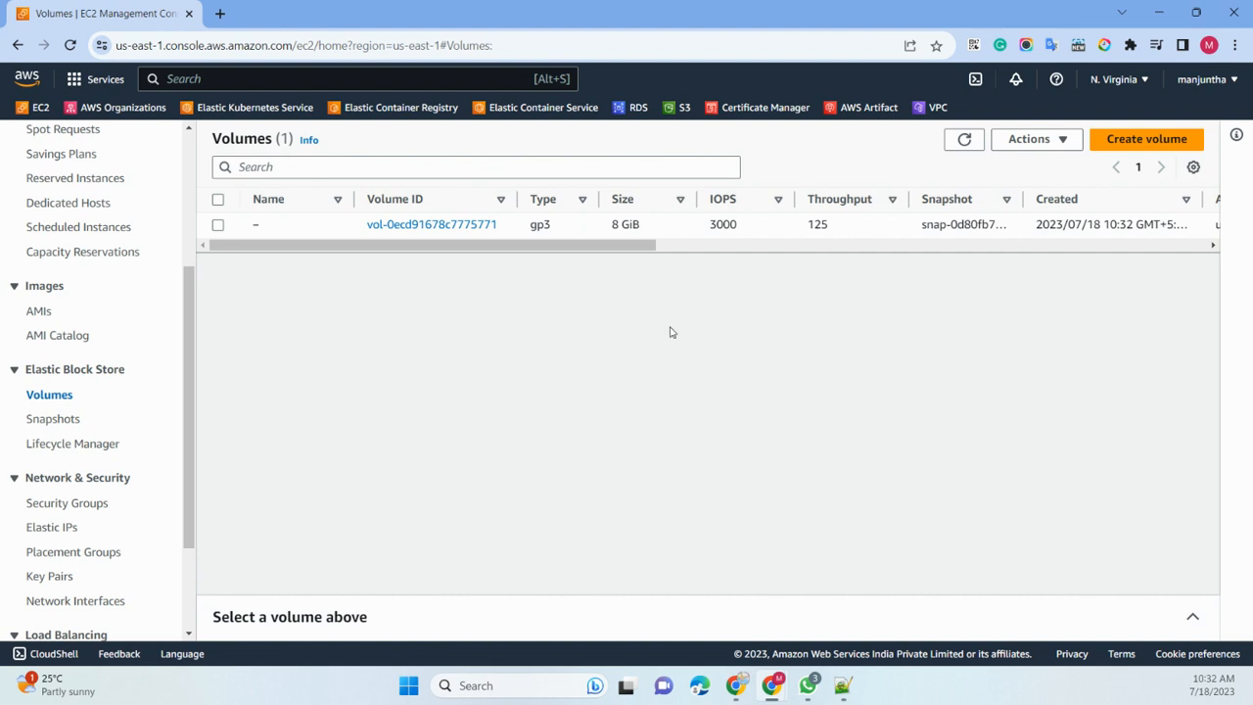
pyautogui.scroll(3, 120, 300)
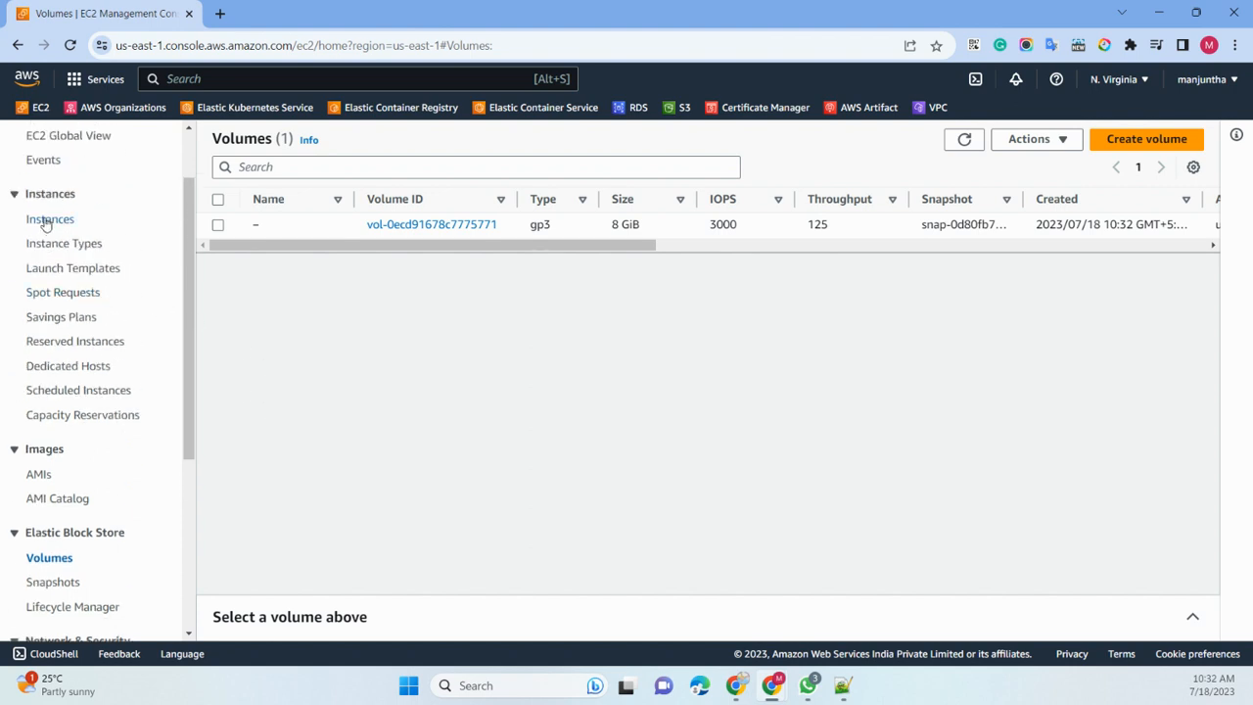
pyautogui.click(45, 221)
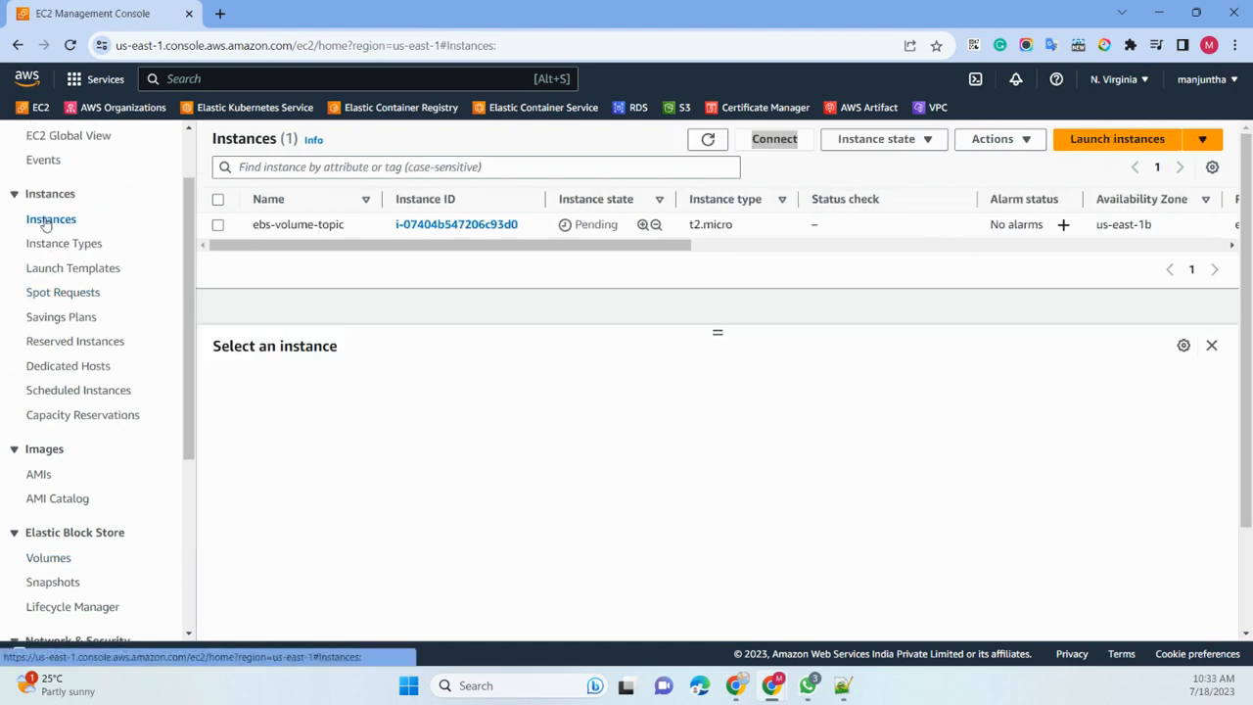
# - Select the ebs-volume-topic instance to check its availability zone, and go to the Elastic Block Store volumes list
pyautogui.click(218, 225)
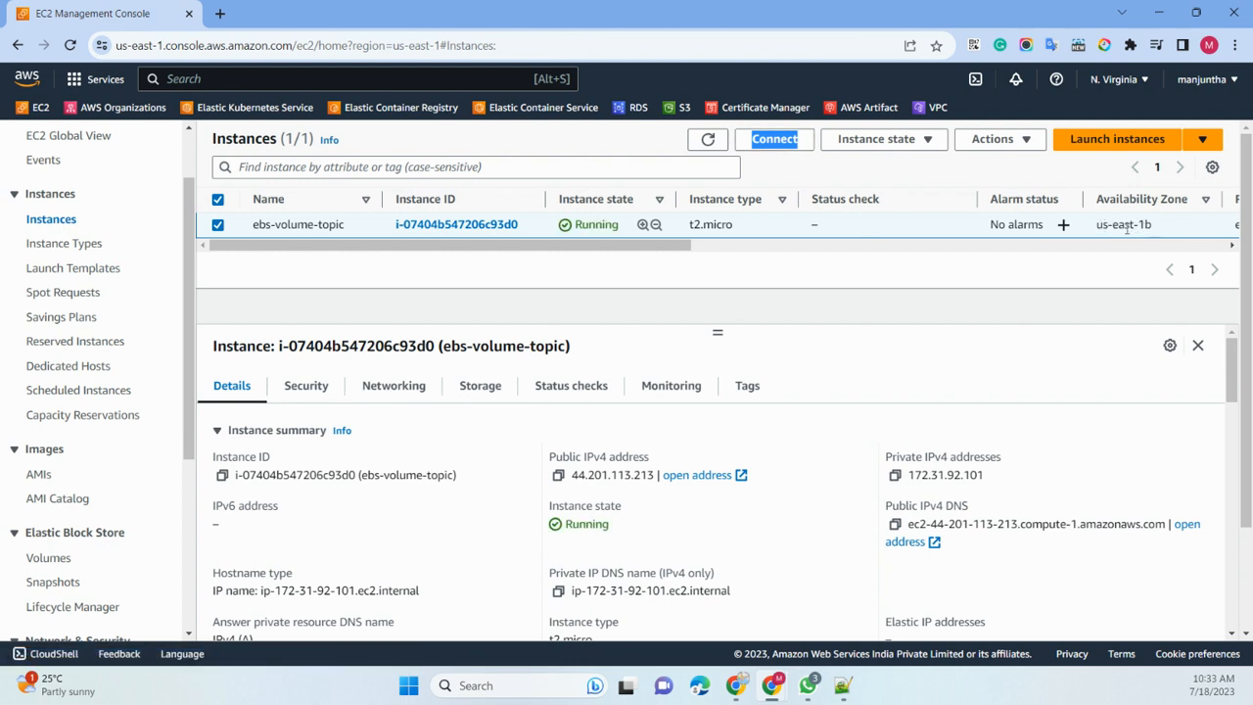
pyautogui.scroll(-2, 127, 393)
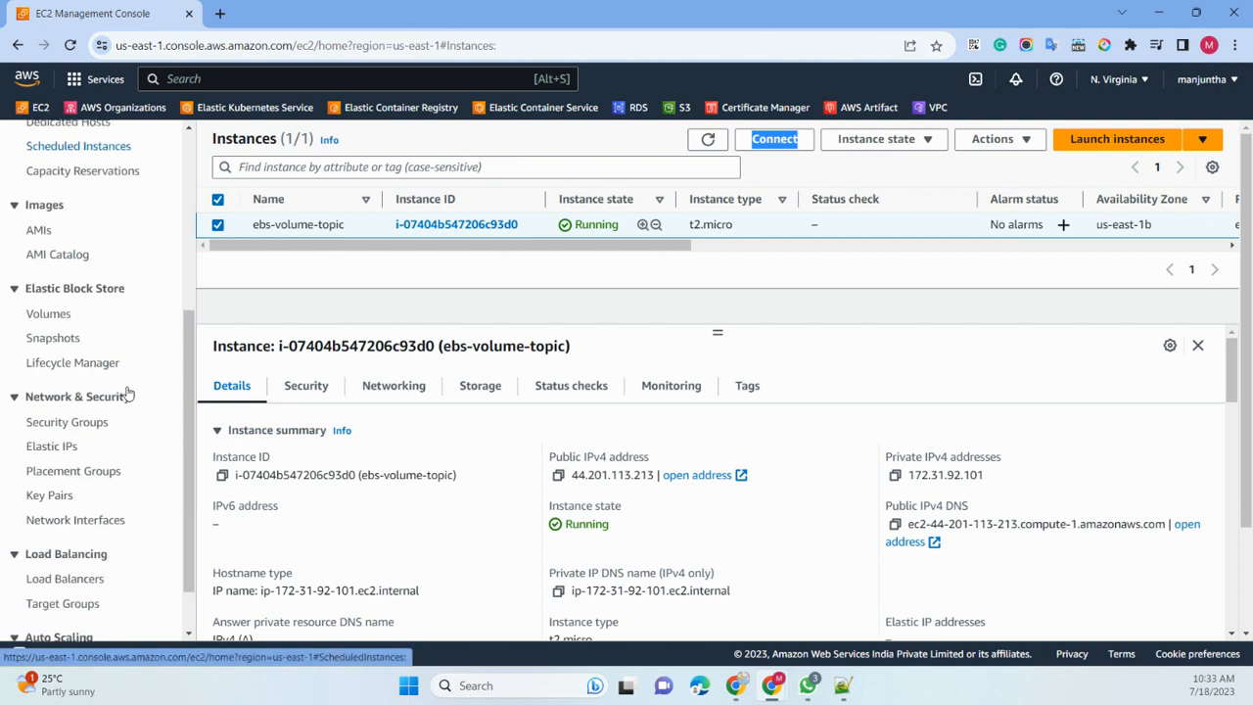
pyautogui.click(50, 317)
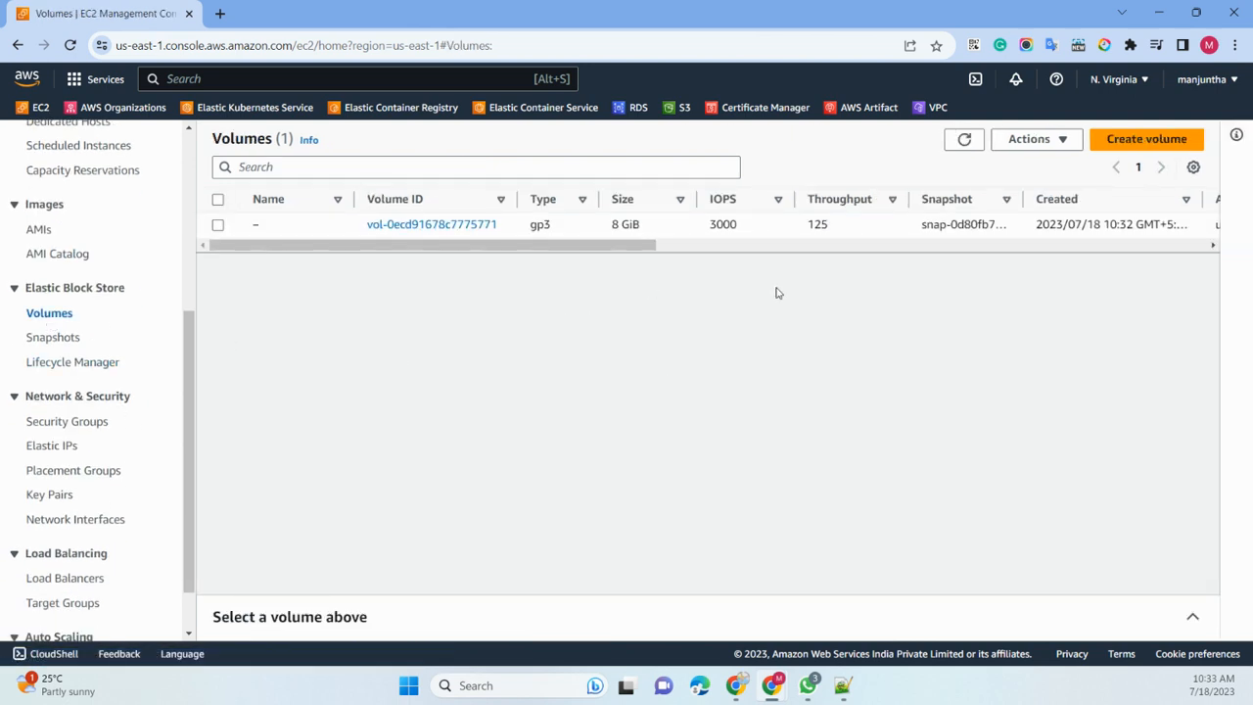
# - Start creating a new EBS volume with type General Purpose SSD (gp3) and a size of 8 GiB
pyautogui.click(1114, 146)
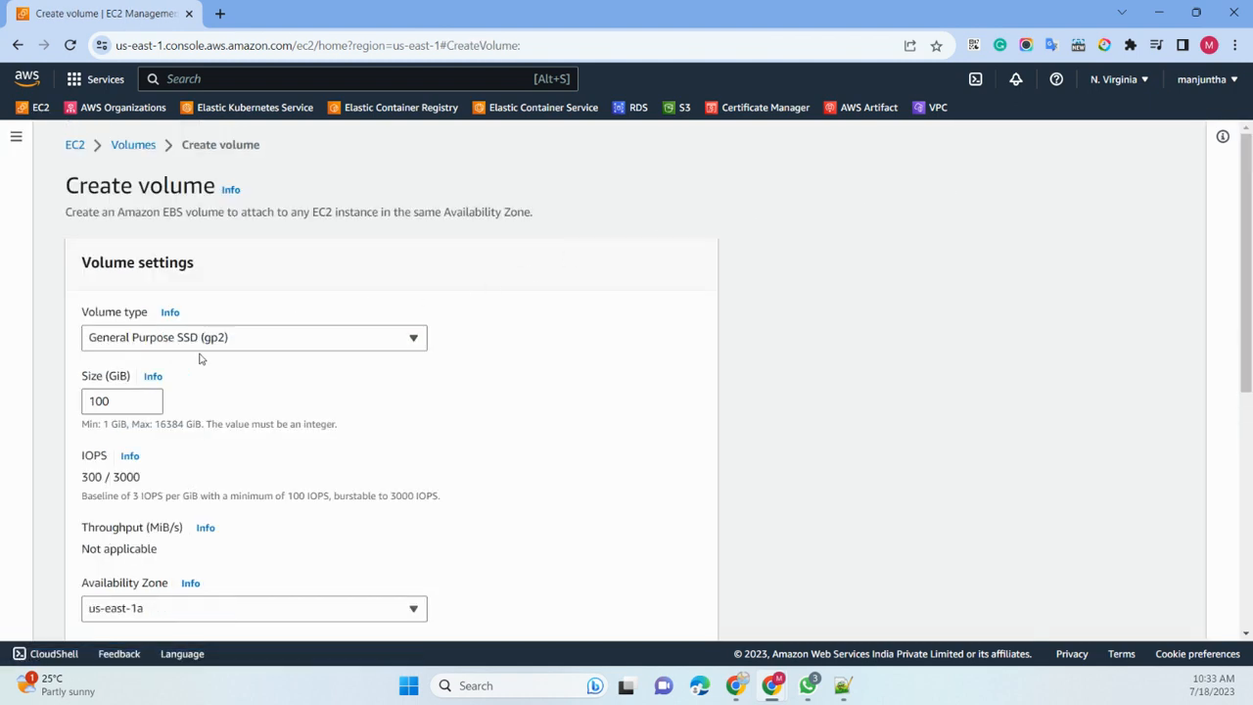
pyautogui.click(261, 341)
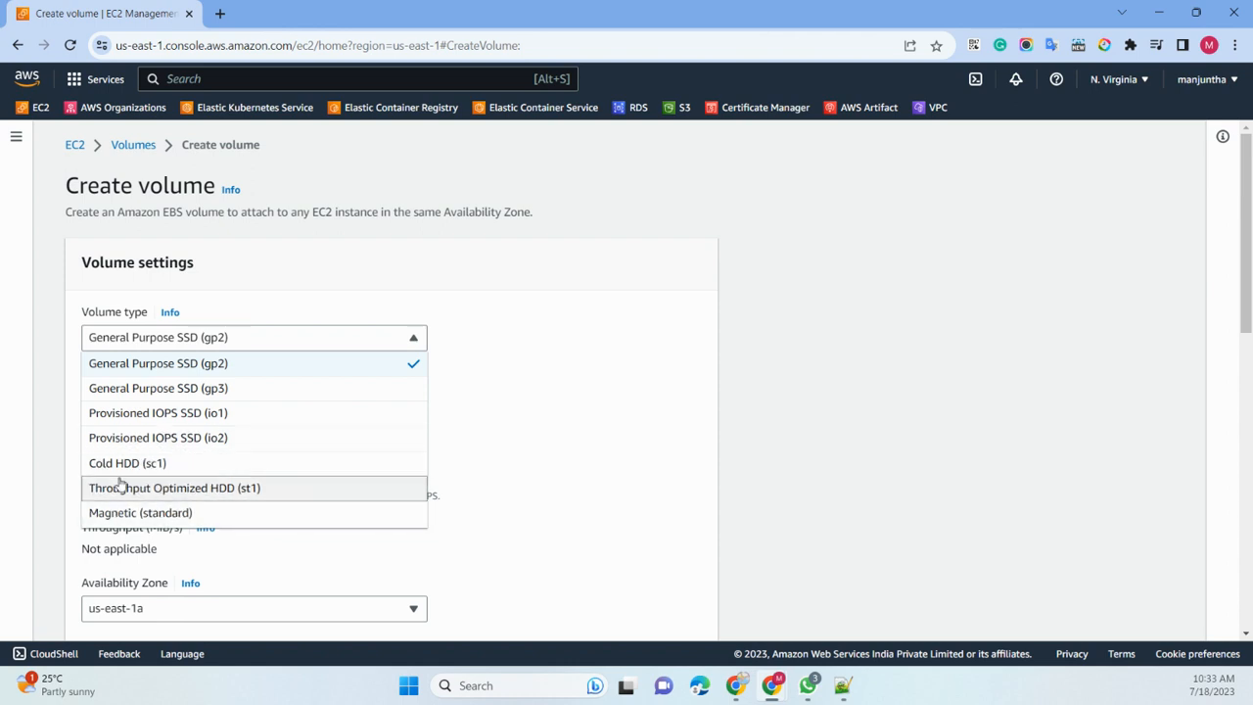
pyautogui.click(177, 390)
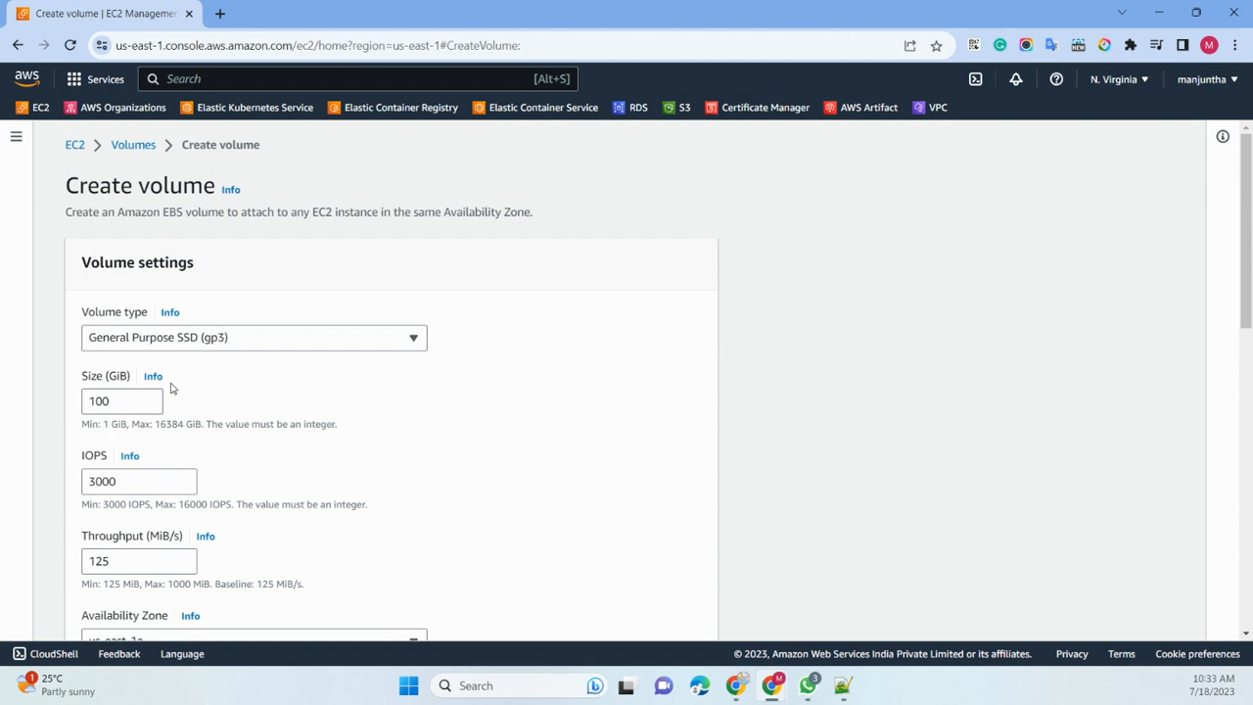
pyautogui.click(118, 402)
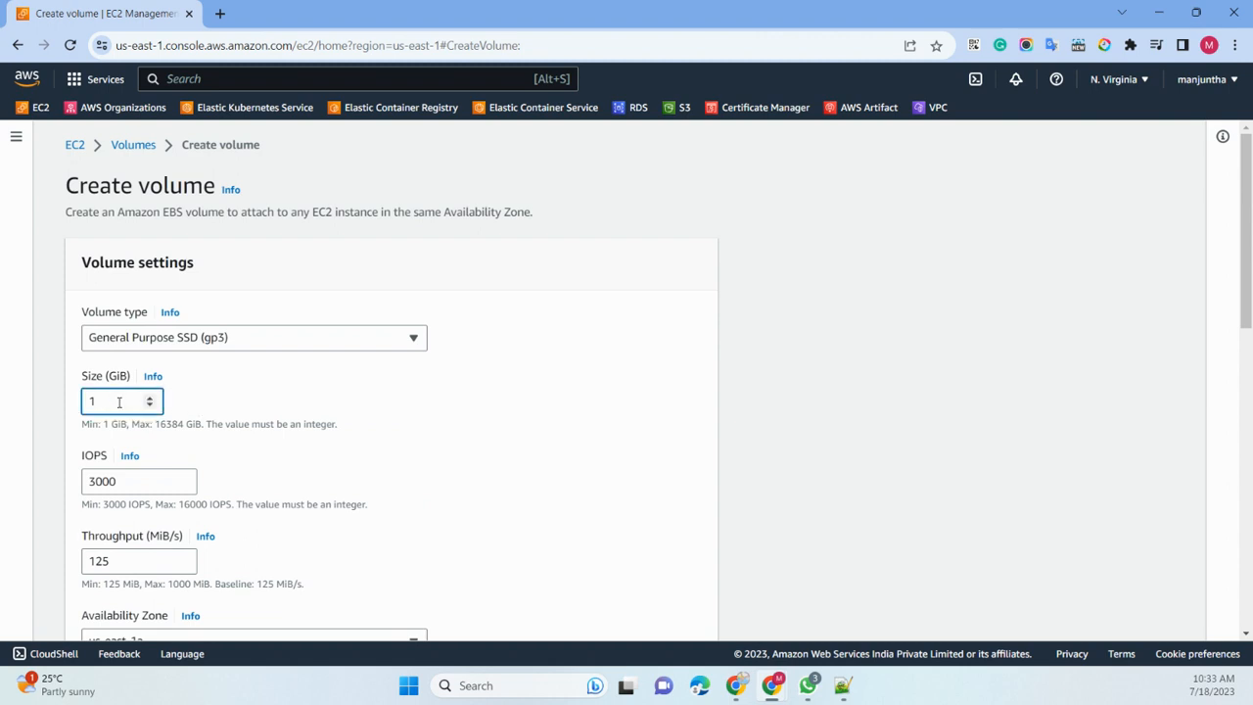
pyautogui.press('BackSpace')
pyautogui.write('8')
# - Keep the volume's IOPS at 3000 and set its availability zone to us-east-1b
pyautogui.moveTo(125, 483); pyautogui.dragTo(72, 481)
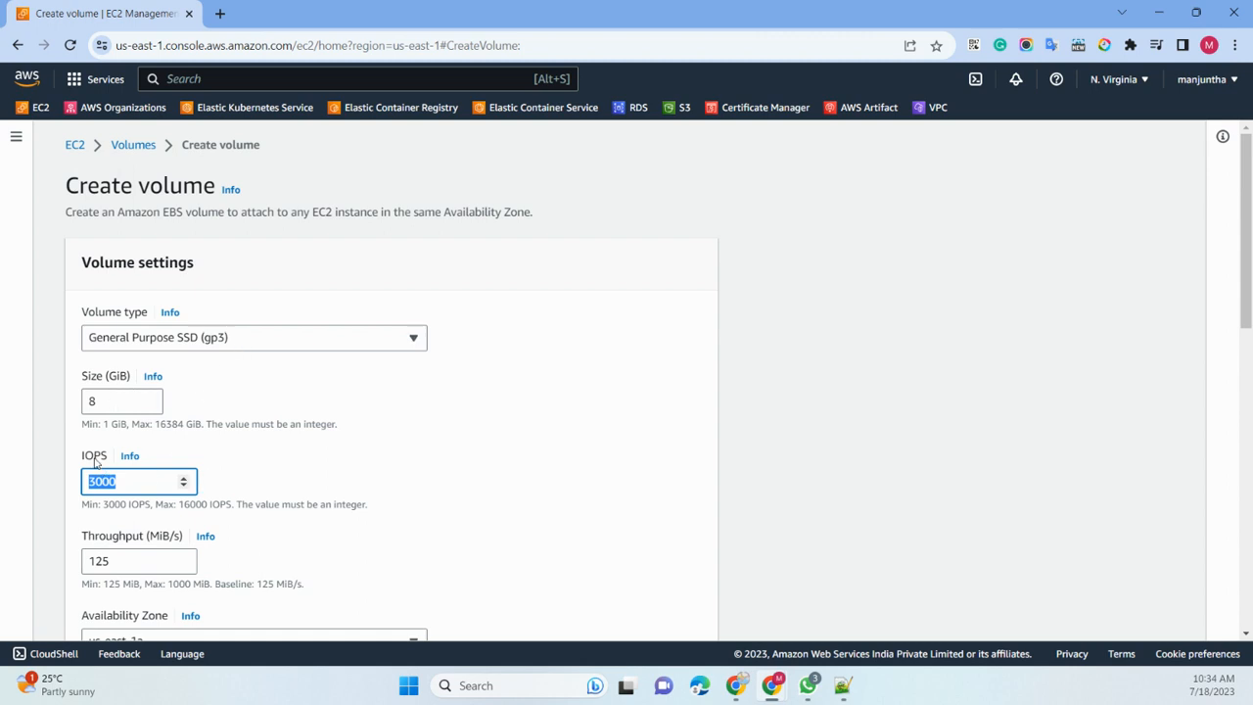
pyautogui.scroll(-3, 302, 401)
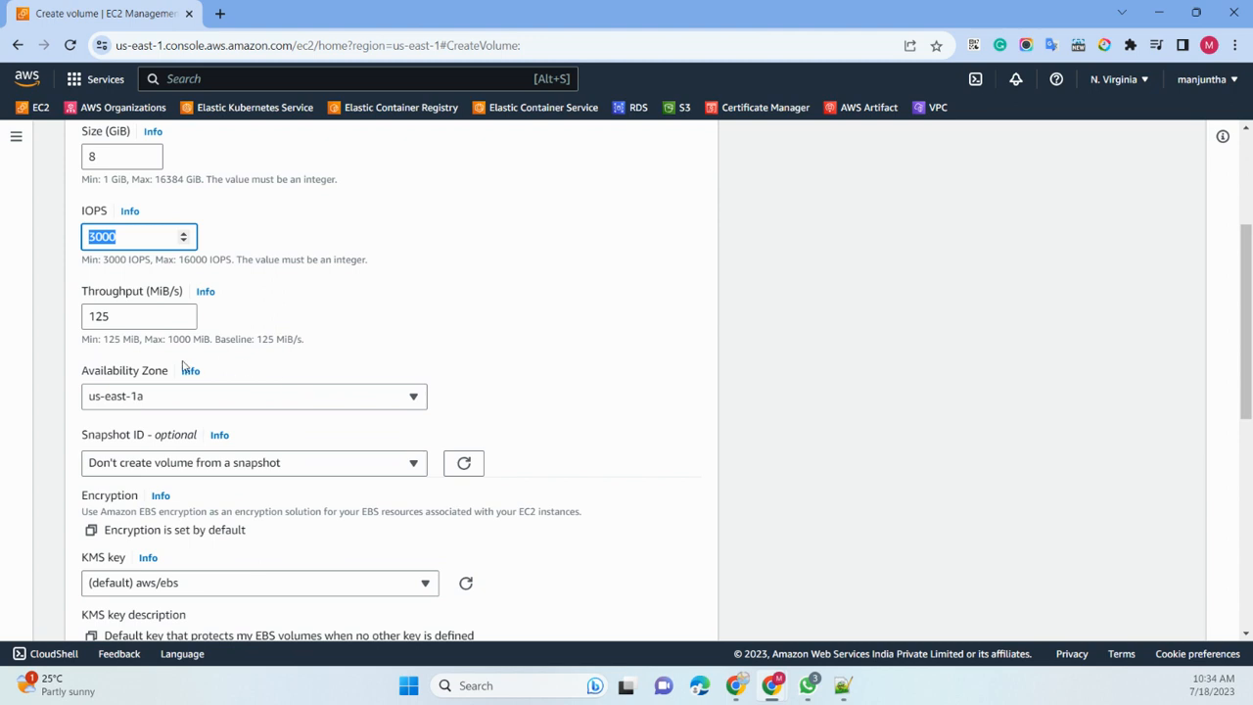
pyautogui.click(178, 400)
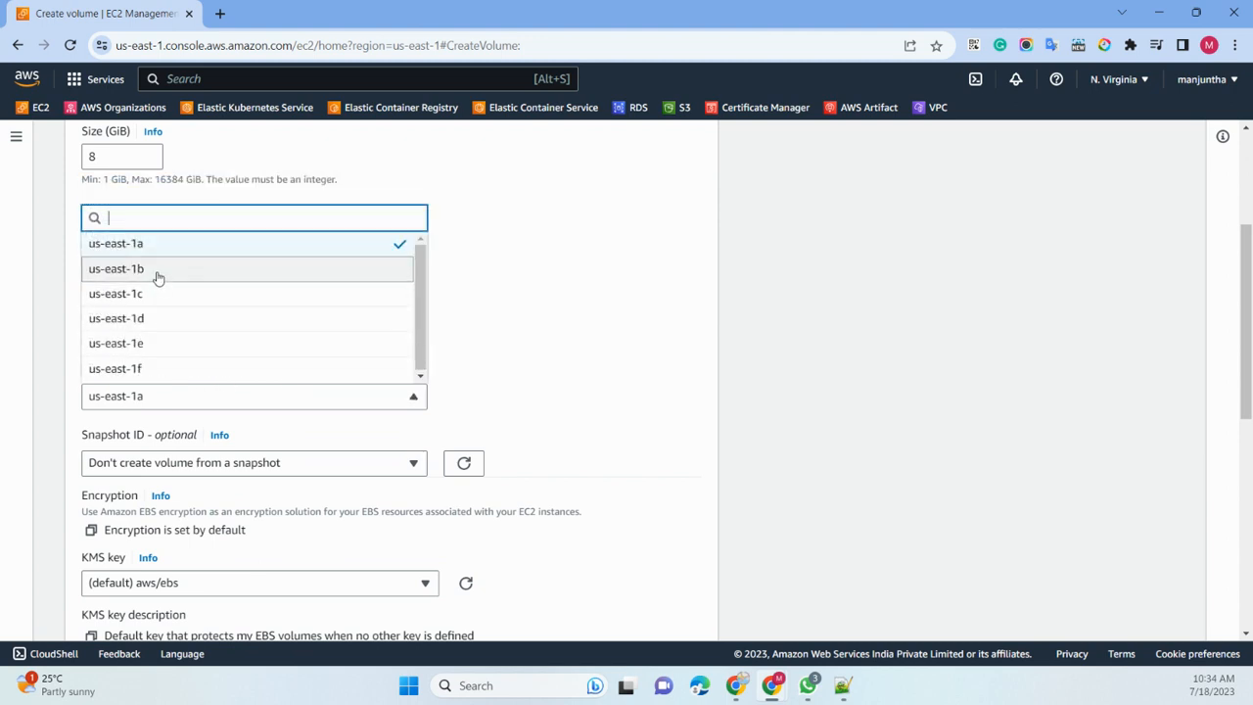
pyautogui.click(160, 277)
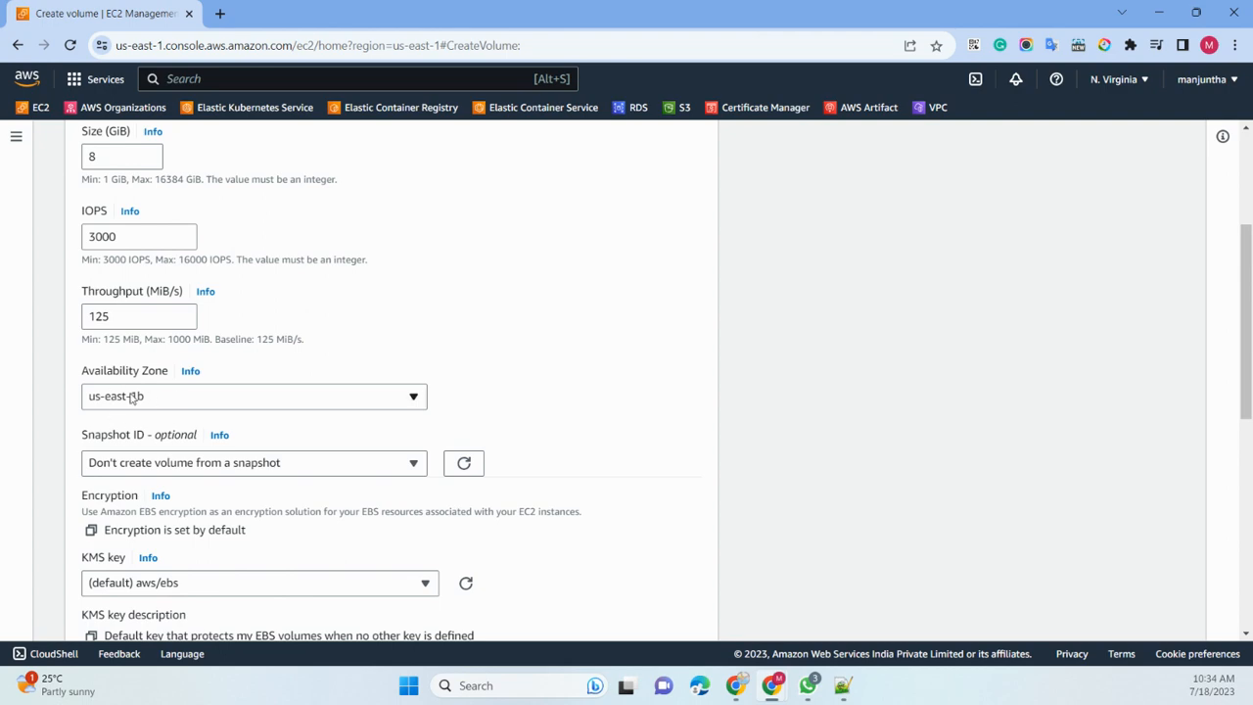
# - Keep the volume without a source snapshot and with the (default) aws/ebs KMS key, and create it
pyautogui.scroll(-3, 434, 274)
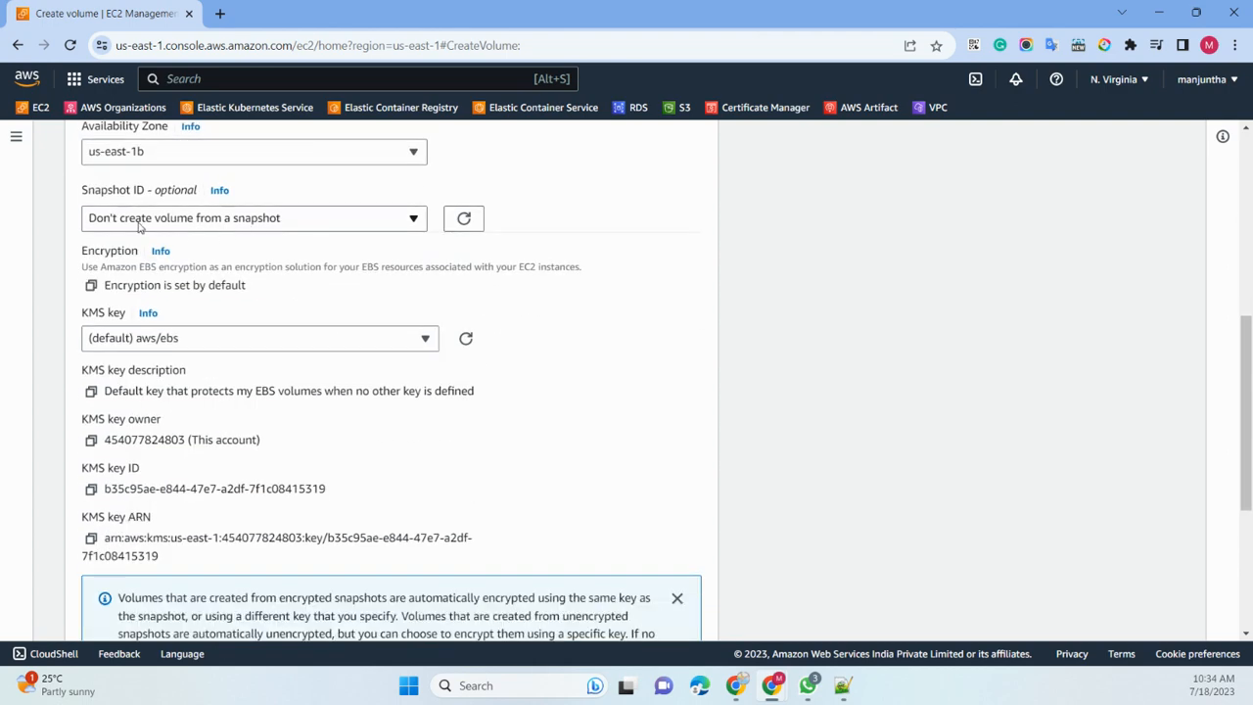
pyautogui.click(140, 223)
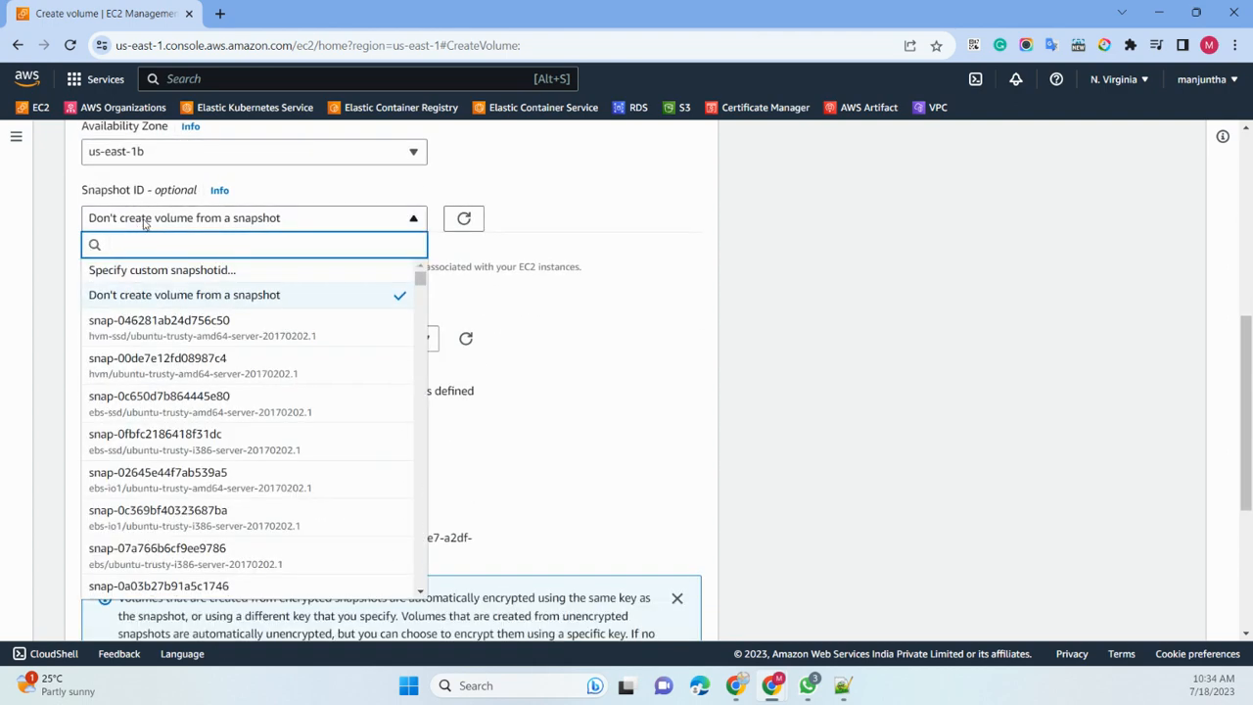
pyautogui.click(144, 219)
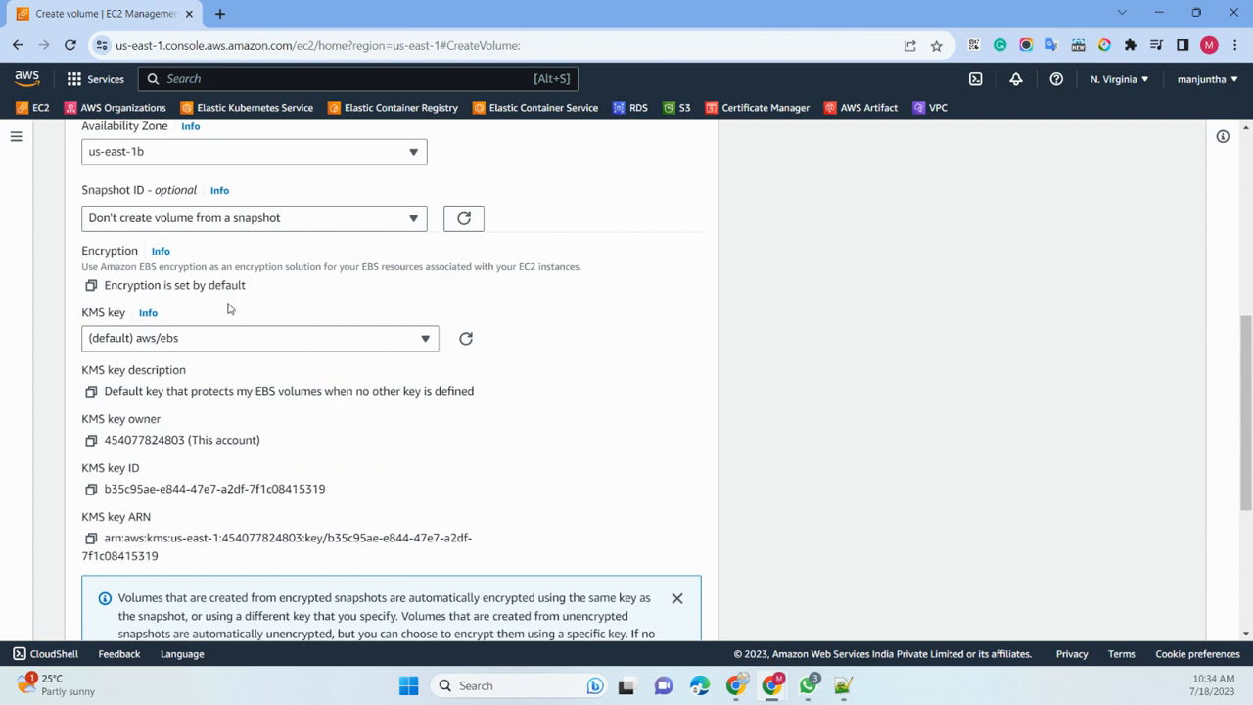
pyautogui.click(195, 342)
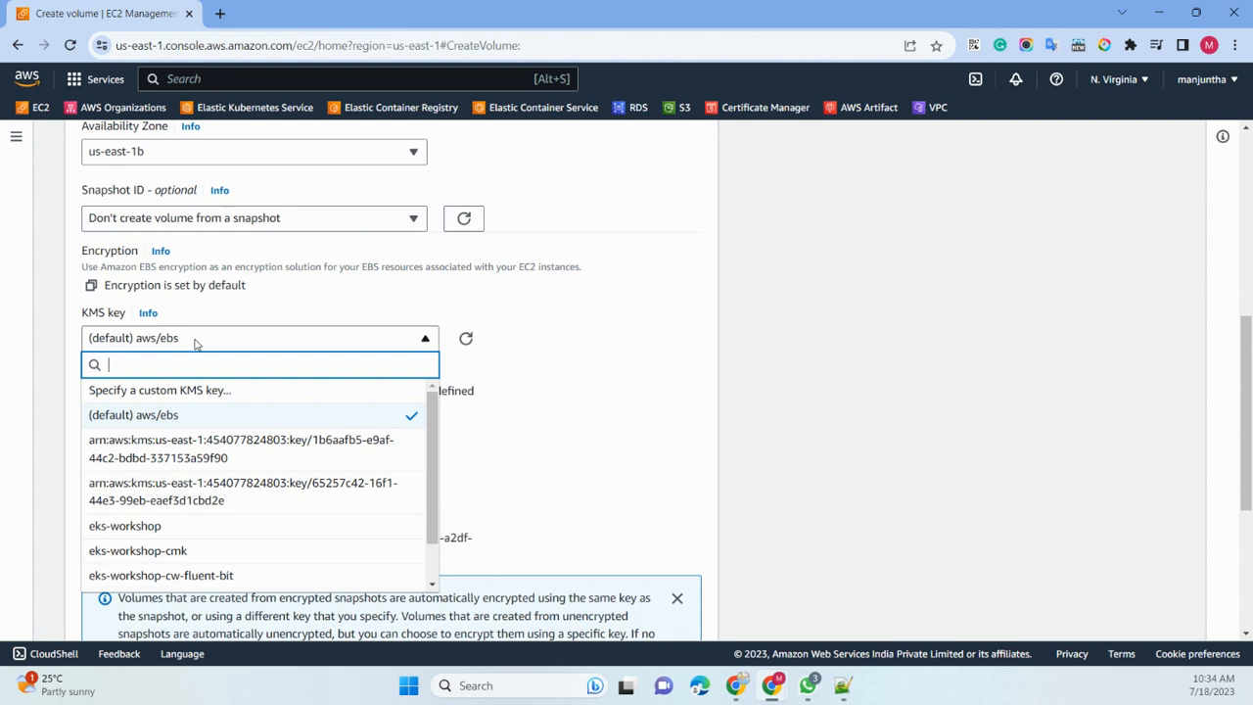
pyautogui.click(157, 418)
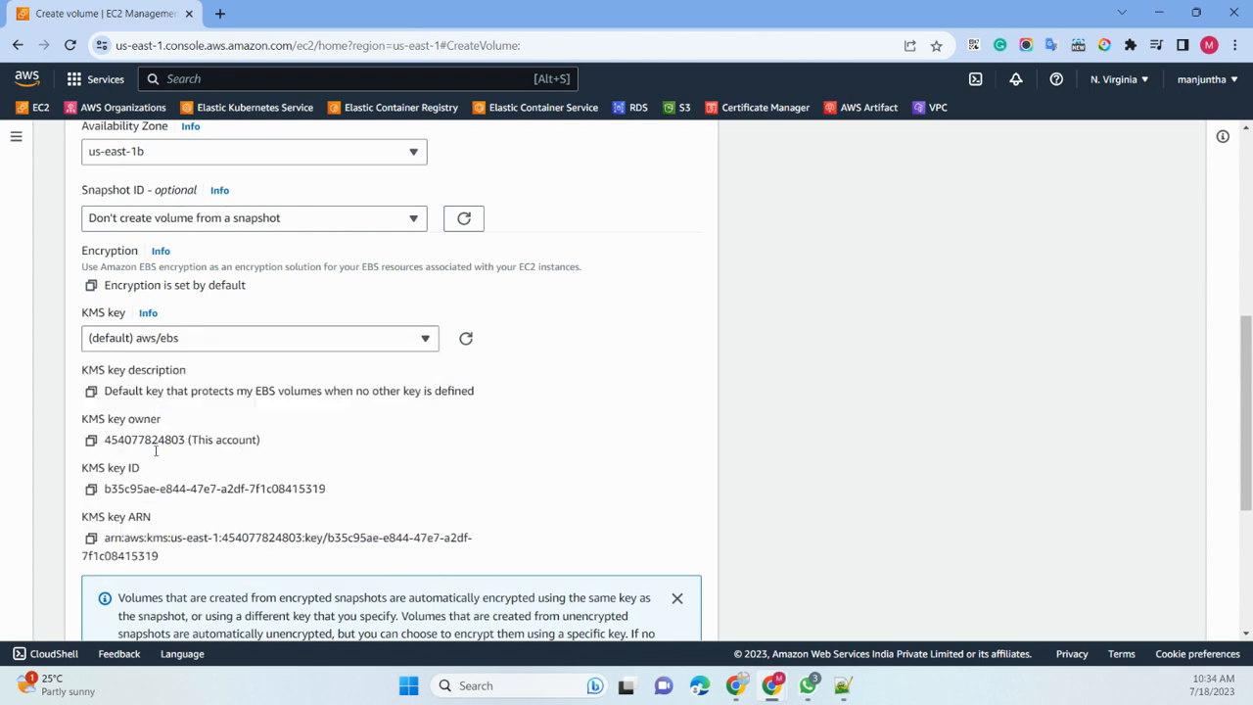
pyautogui.scroll(-3, 197, 358)
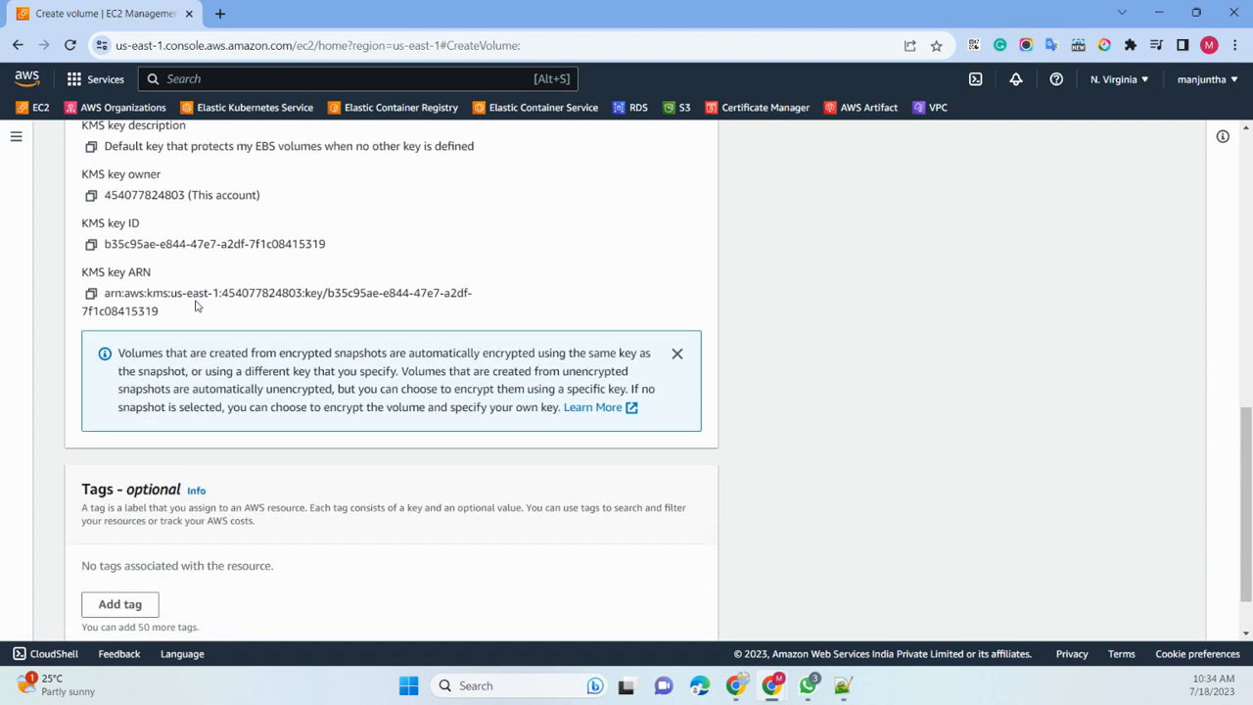
pyautogui.scroll(-1, 198, 294)
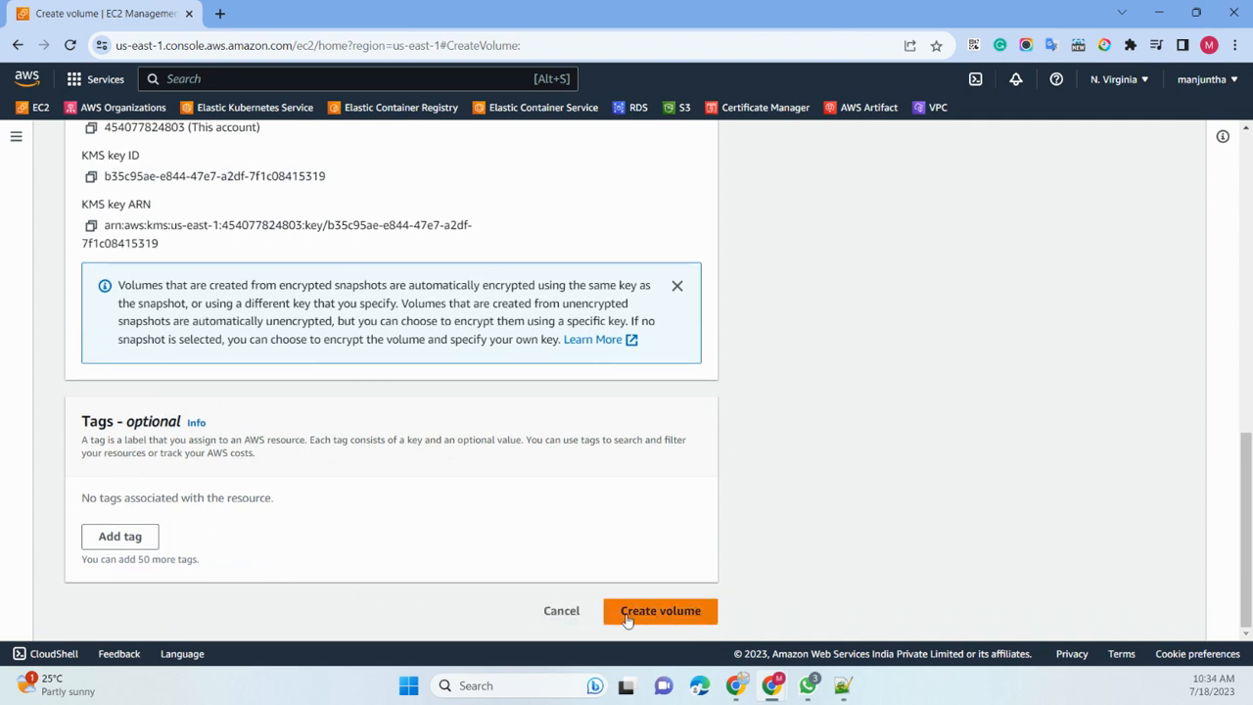
pyautogui.click(662, 612)
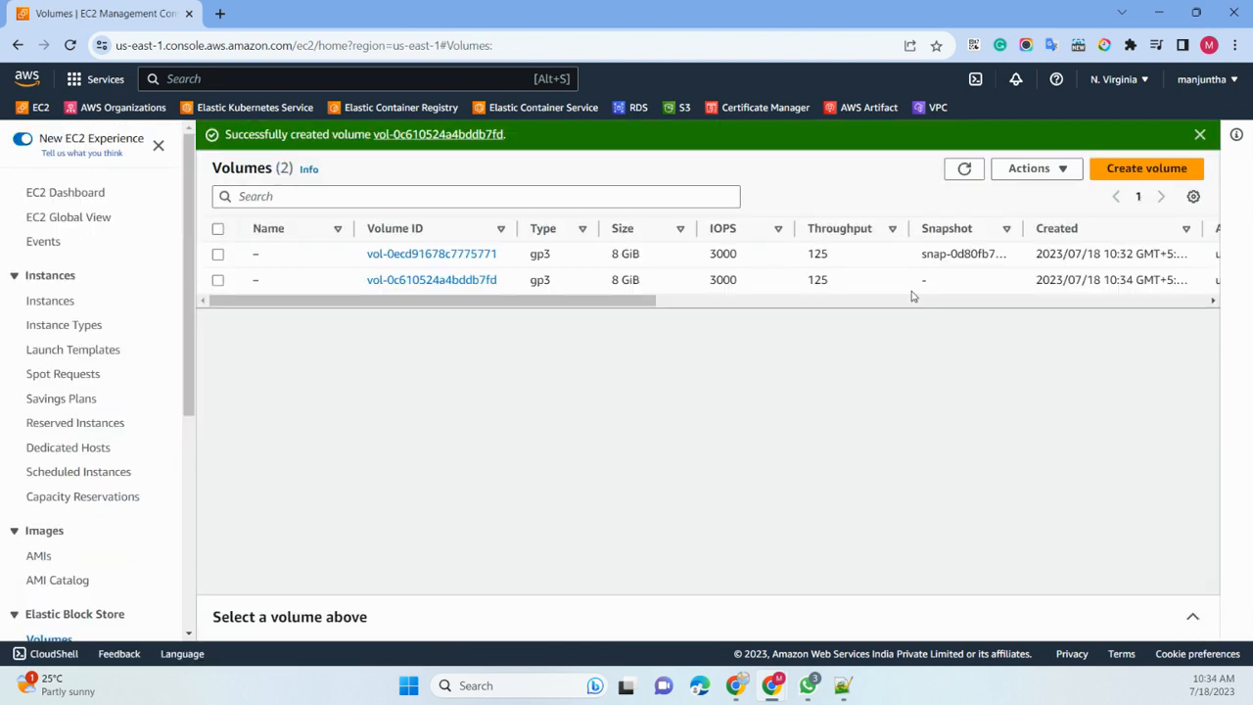
# - Refresh the volumes list, check the instances list for the ebs-volume-topic instance, and return to the volumes
pyautogui.doubleClick(969, 171)
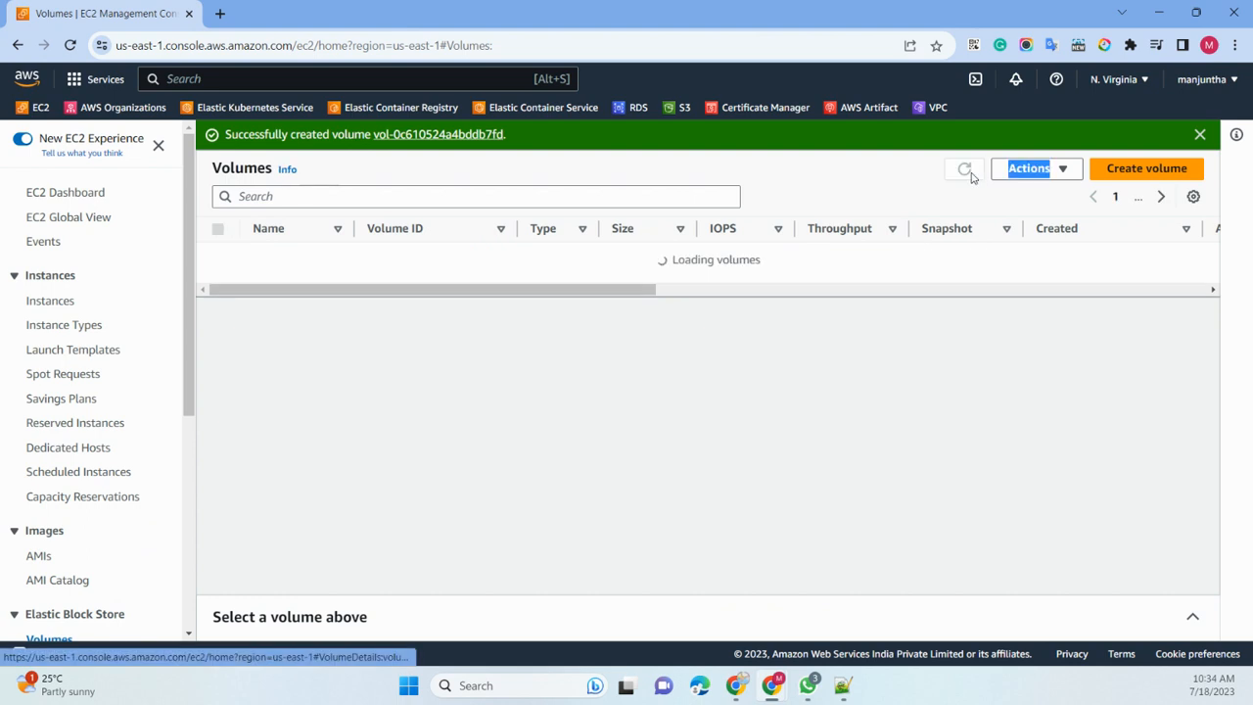
pyautogui.click(969, 173)
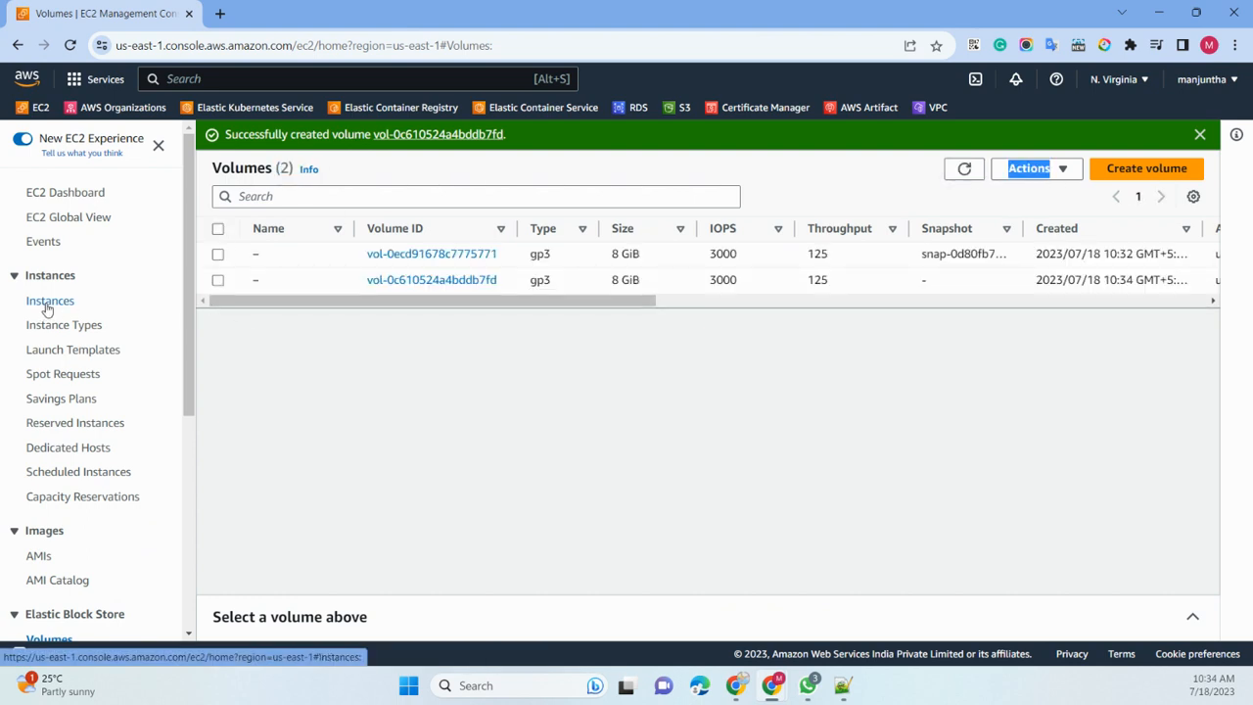
pyautogui.click(49, 302)
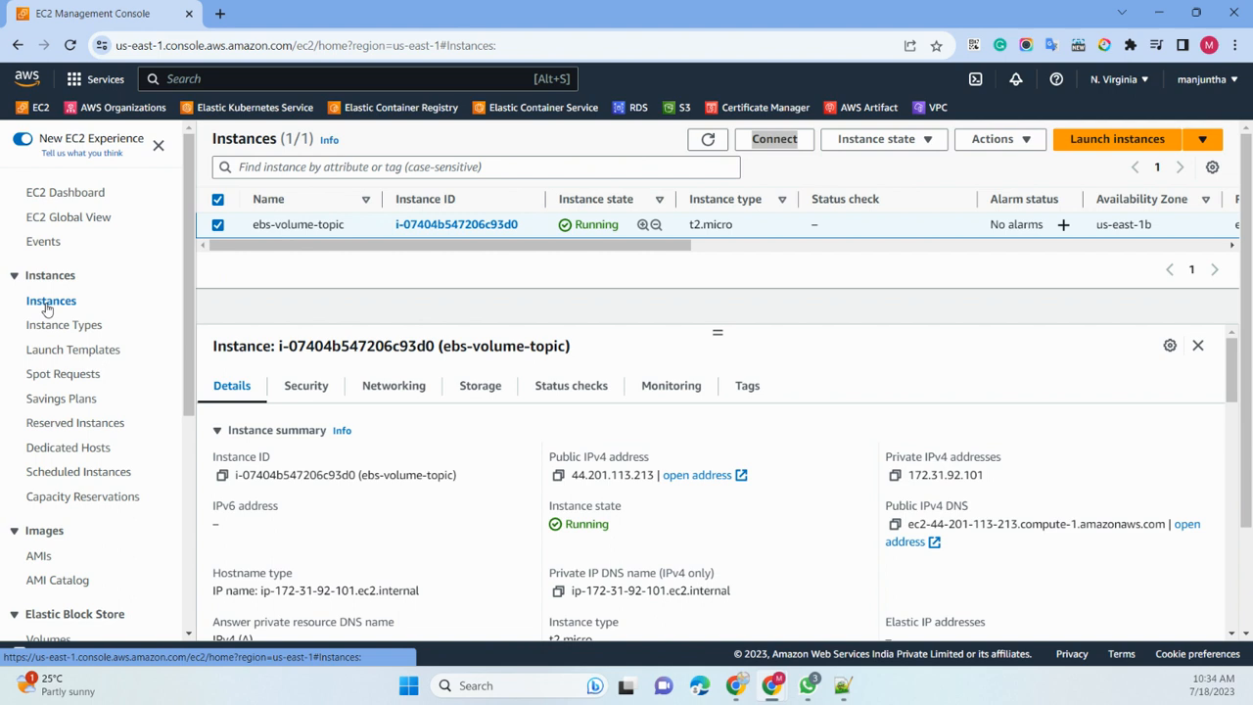
pyautogui.scroll(-3, 44, 528)
pyautogui.click(51, 402)
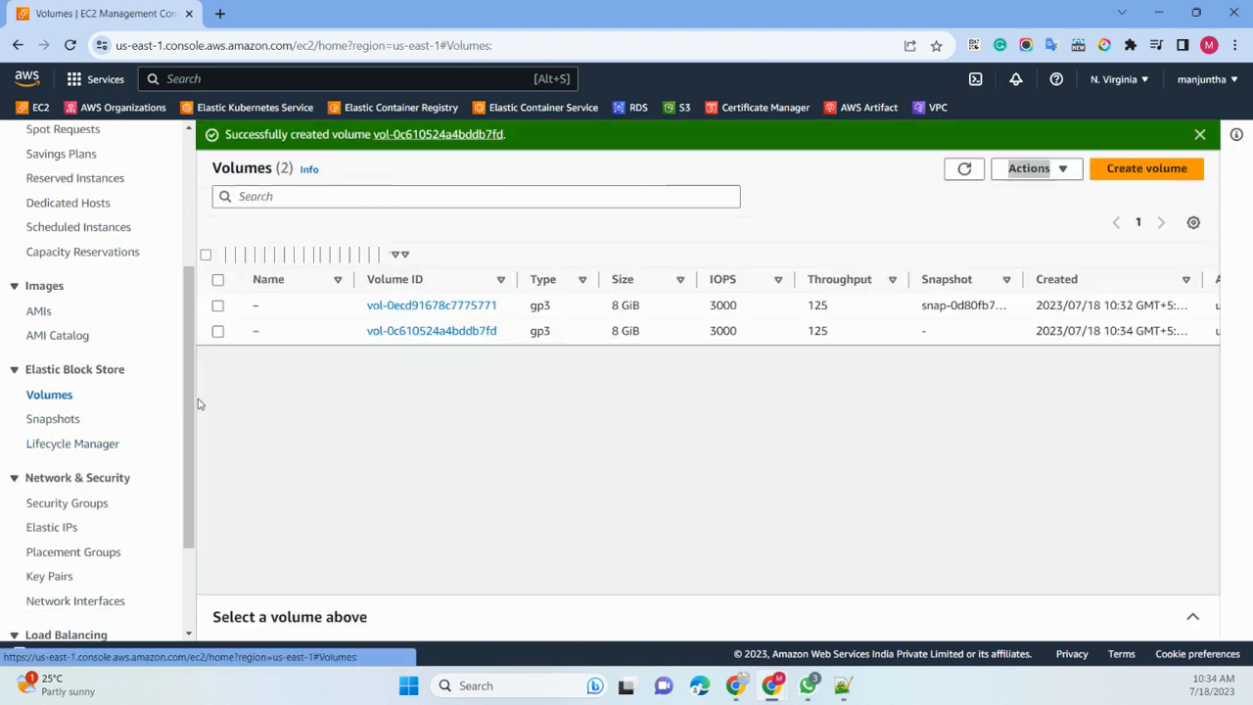
pyautogui.click(656, 359)
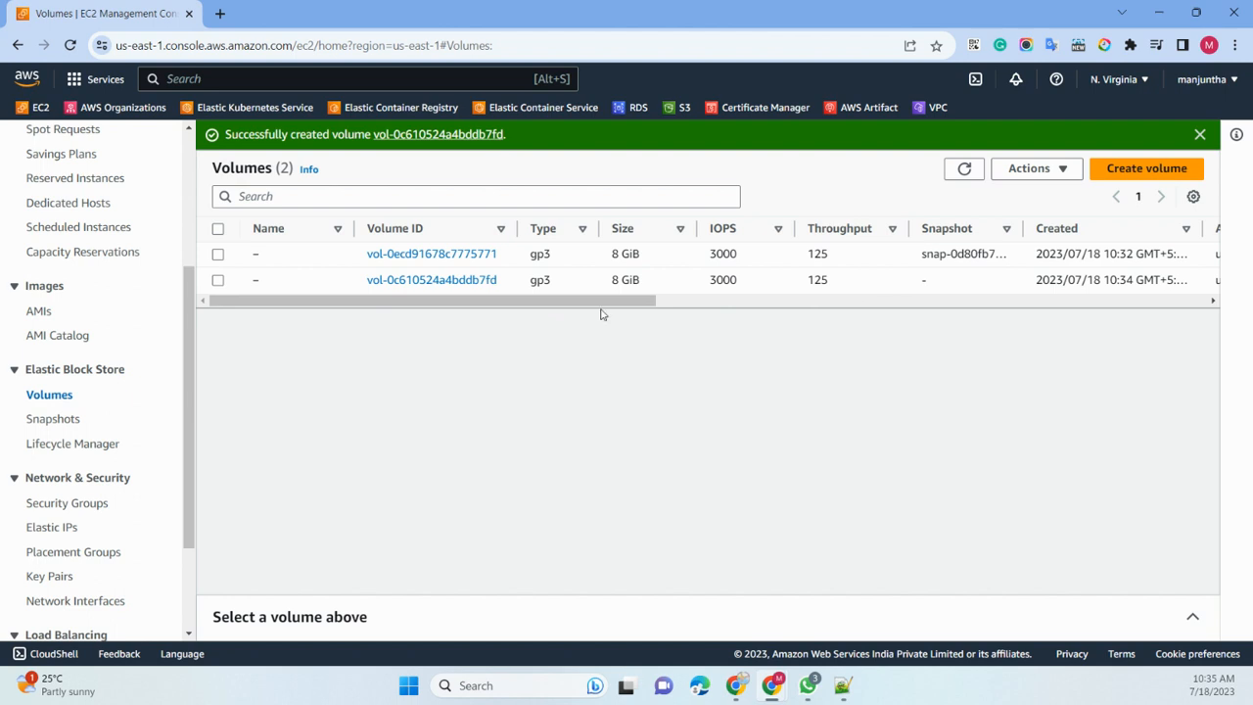
# - Connect to the ebs-volume-topic instance through EC2 Instance Connect as ec2-user and close the information panel beneath the terminal
pyautogui.scroll(3, 93, 381)
pyautogui.click(50, 303)
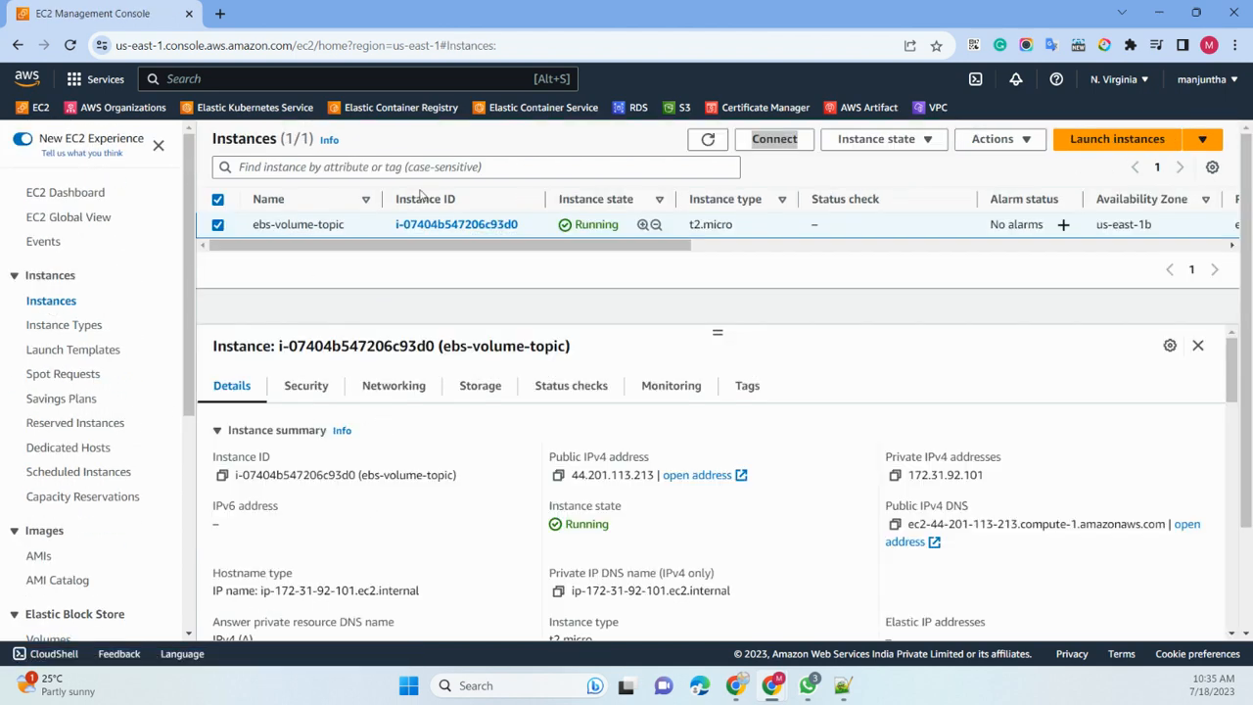
pyautogui.click(774, 138)
pyautogui.scroll(-1, 236, 365)
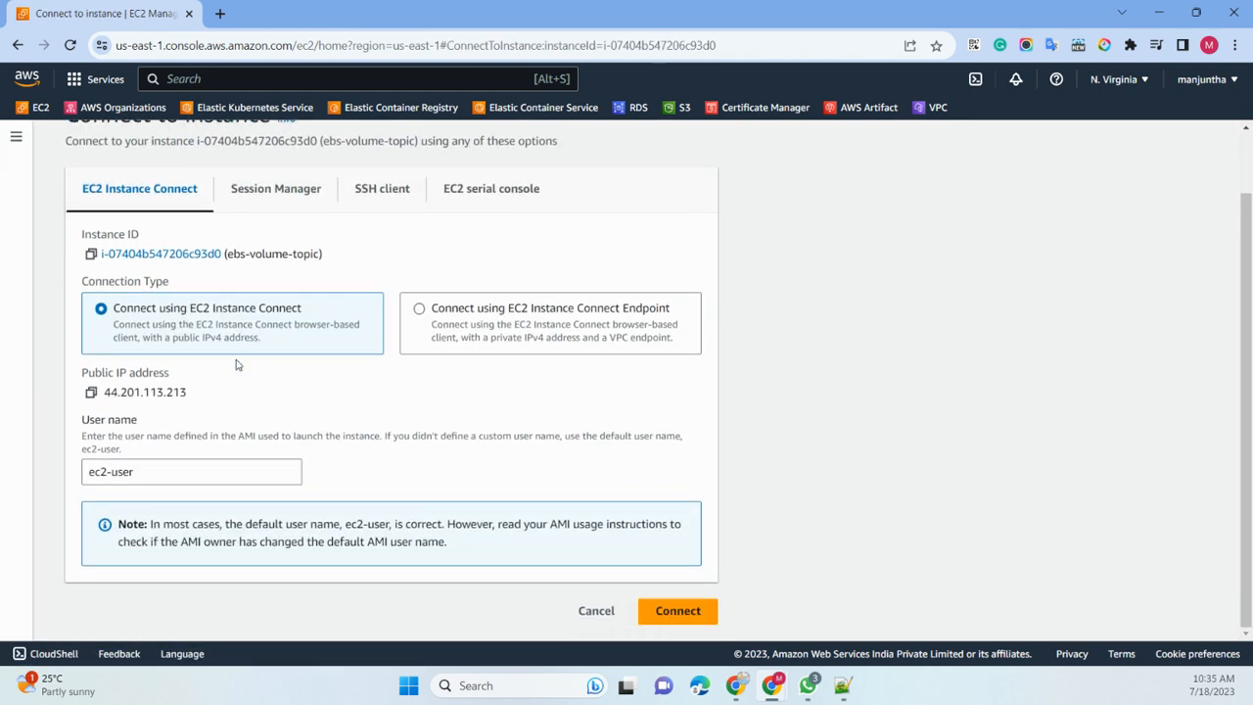
pyautogui.click(684, 614)
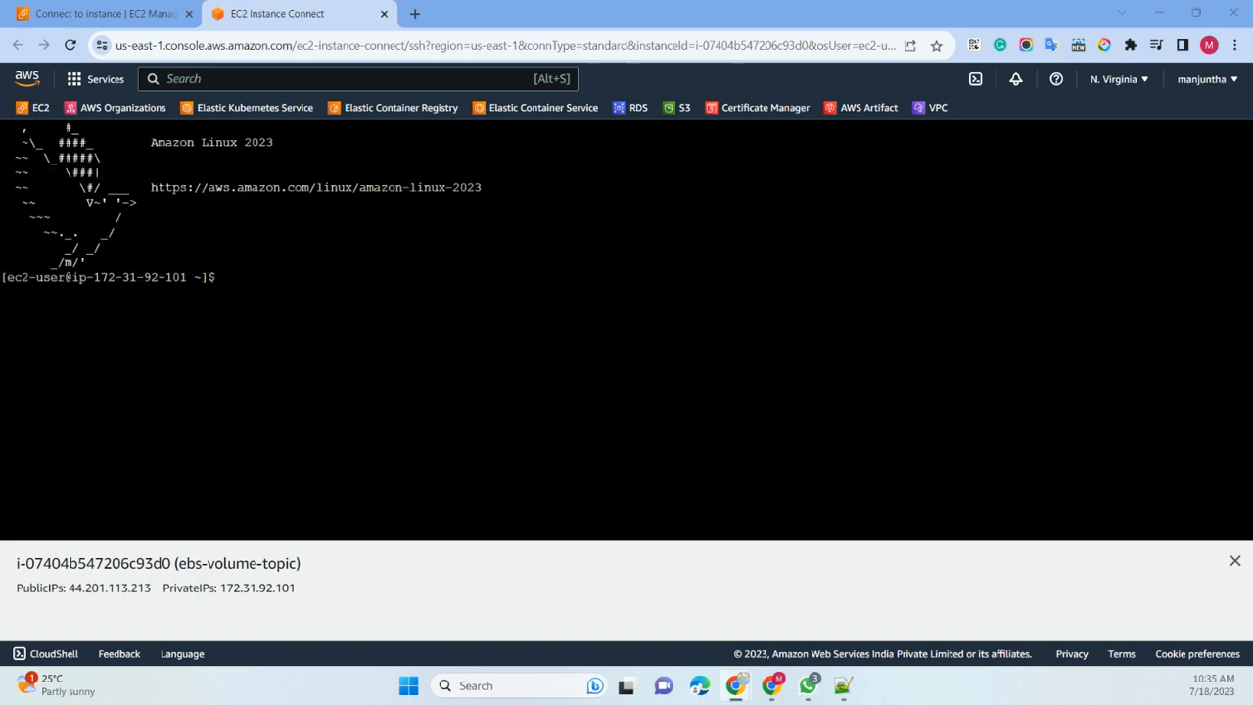
pyautogui.click(337, 351)
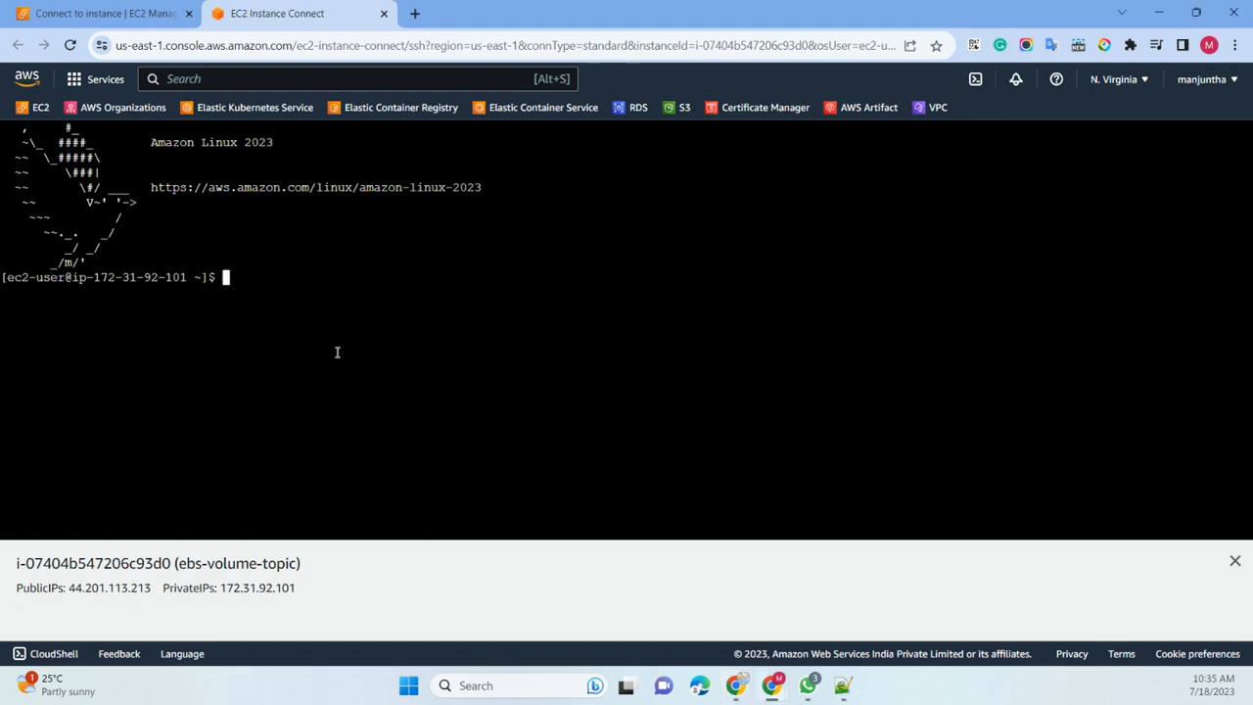
pyautogui.click(1234, 561)
pyautogui.hotkey('ctrl', '+')
pyautogui.hotkey('ctrl', '+')
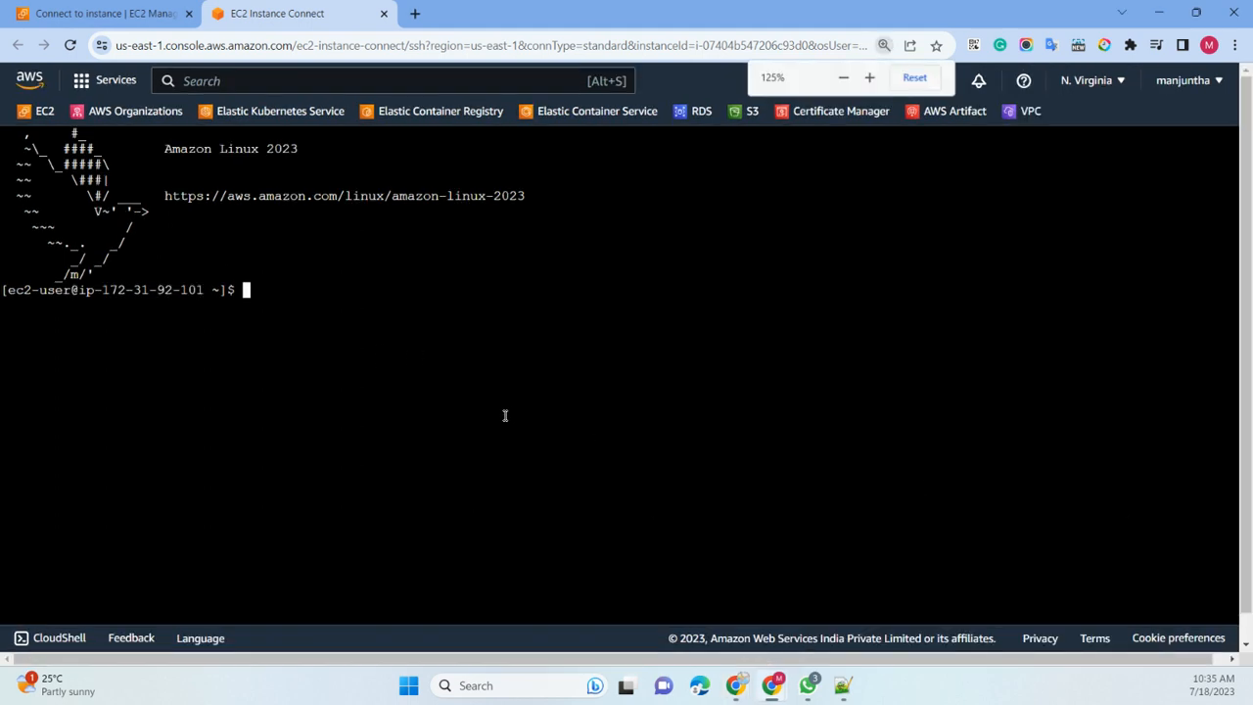
pyautogui.hotkey('ctrl', '-')
pyautogui.hotkey('ctrl', '-')
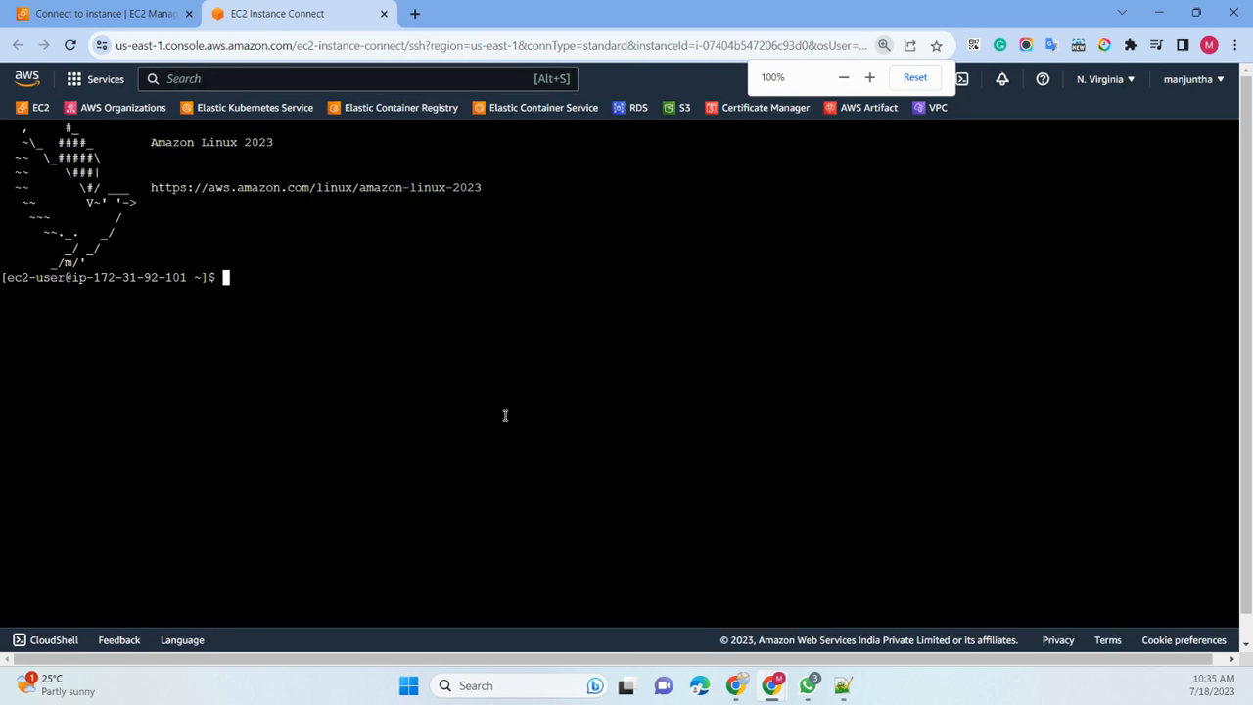
# - Clear the terminal and list the instance's block devices with lsblk
pyautogui.write('clear')
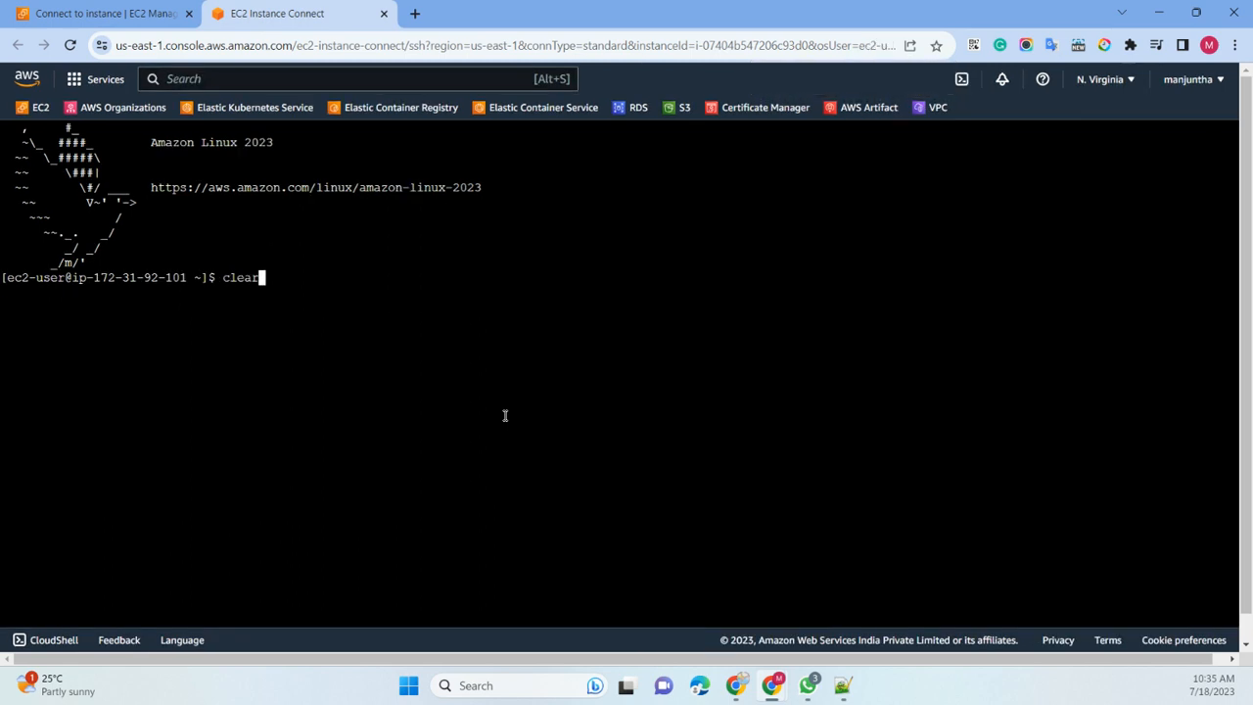
pyautogui.press('Return')
pyautogui.write('ls')
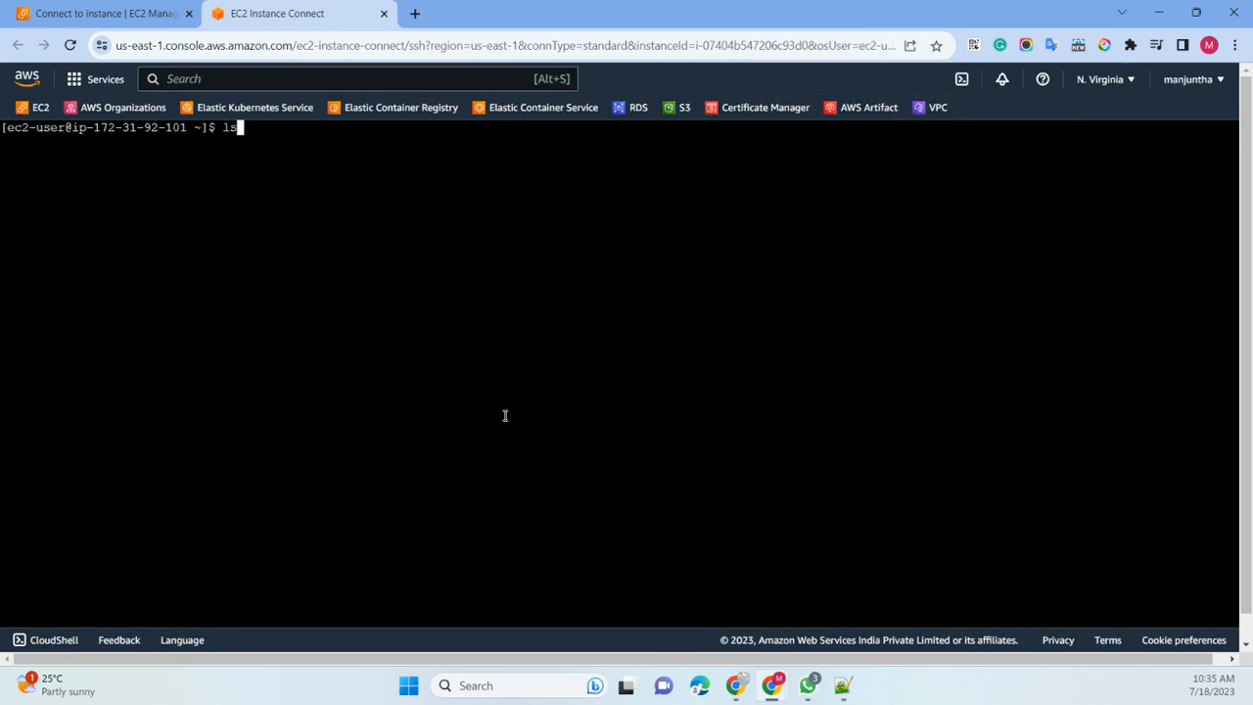
pyautogui.write('blk')
pyautogui.press('Return')
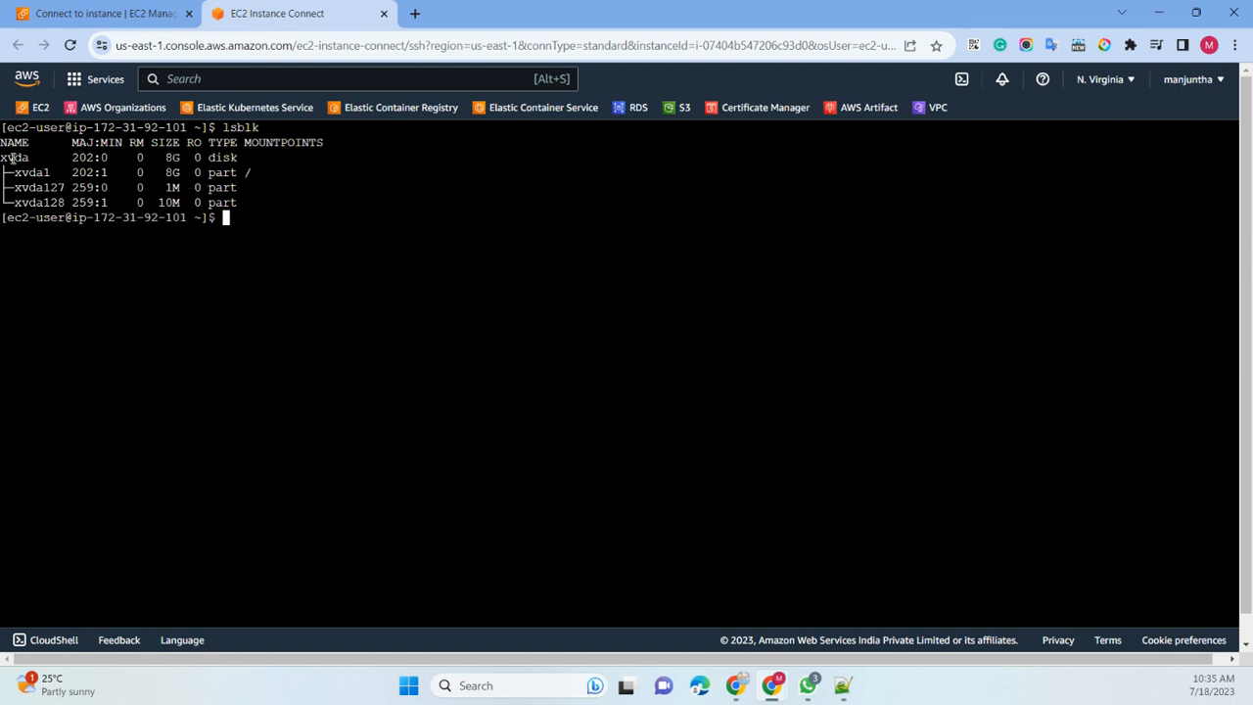
# - Highlight the xvda disk row in the lsblk output to examine the root volume's entry
pyautogui.moveTo(3, 157); pyautogui.dragTo(31, 157)
pyautogui.click(20, 161)
pyautogui.moveTo(2, 157); pyautogui.dragTo(248, 158)
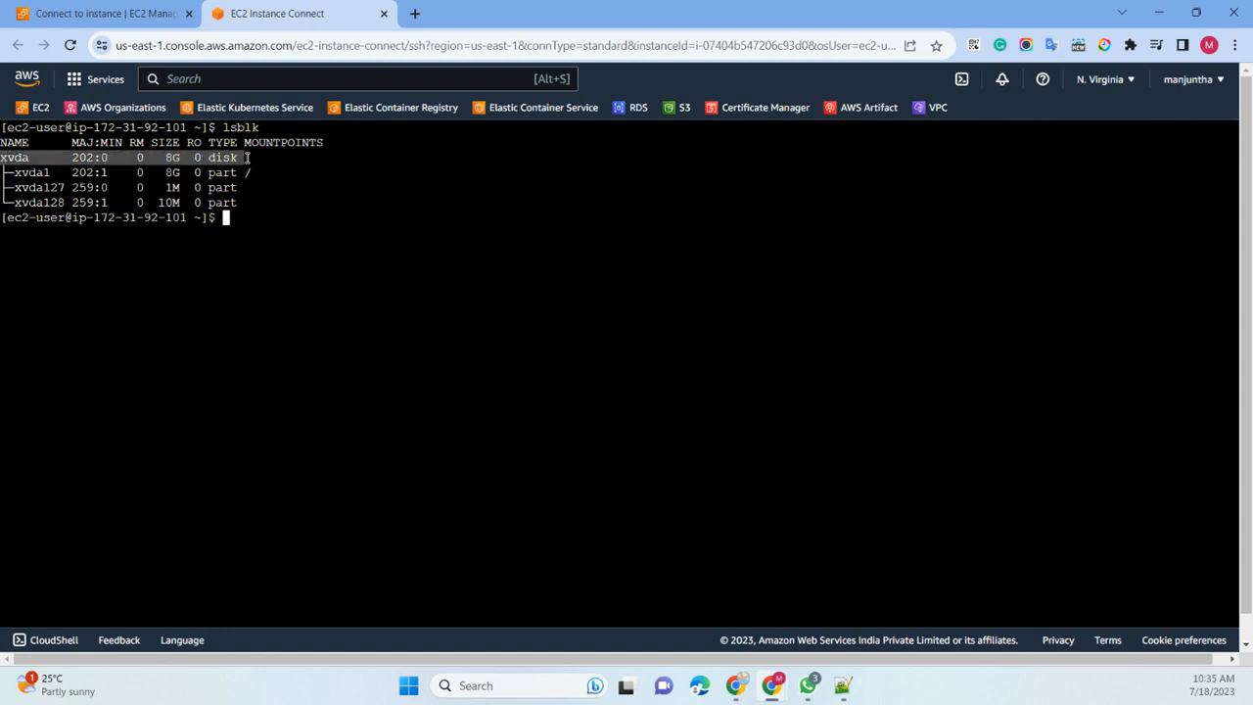
pyautogui.click(359, 276)
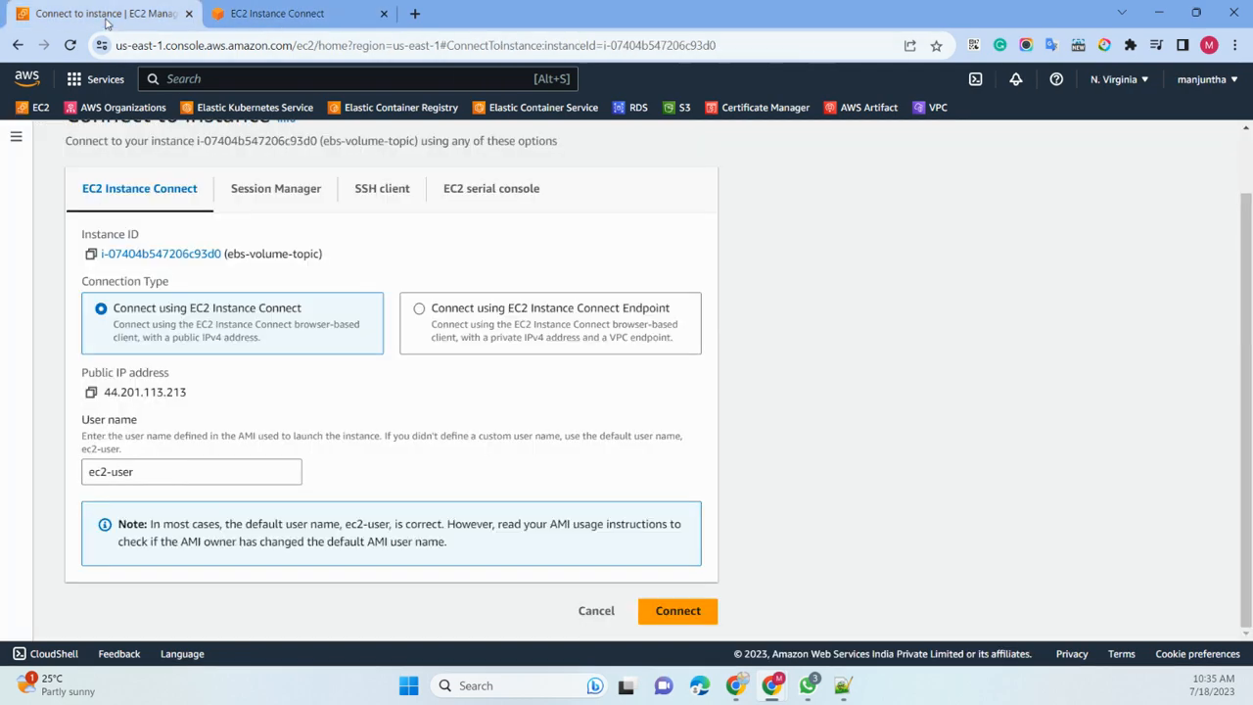
# - Return to the EC2 volumes list, select the newly created unattached volume, and review its availability zone, state and attachment details
pyautogui.click(106, 13)
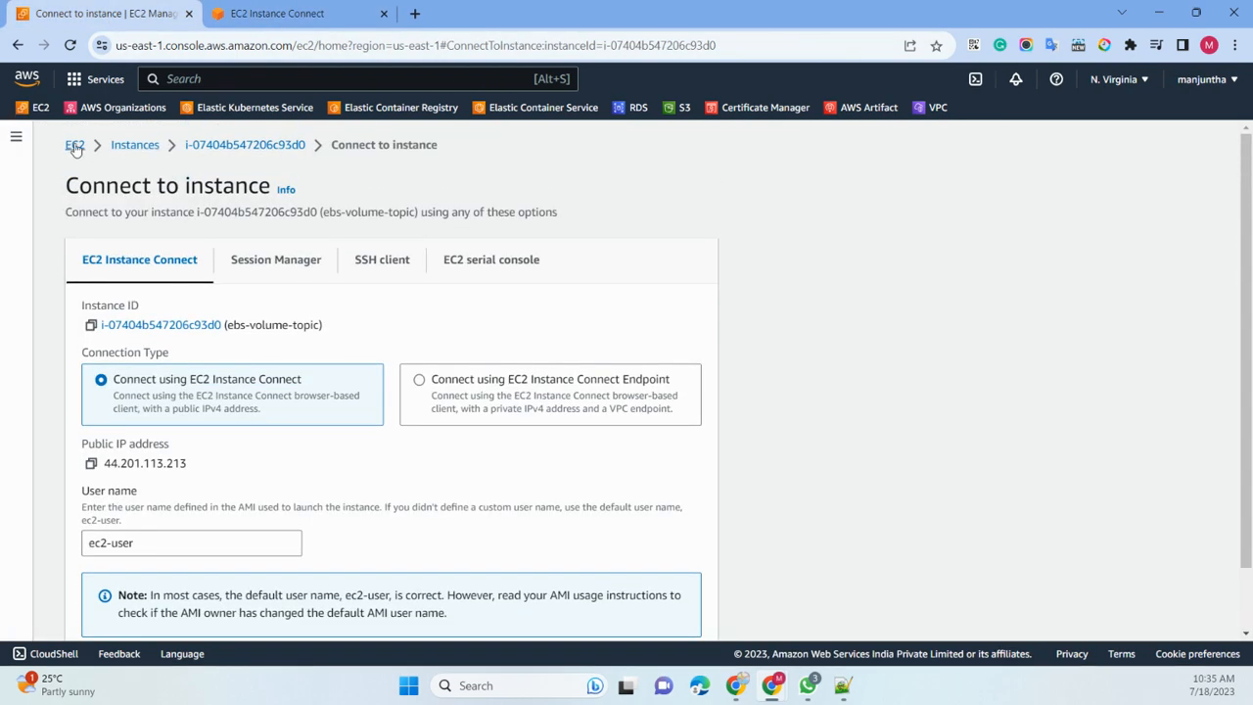
pyautogui.click(76, 142)
pyautogui.scroll(-4, 110, 311)
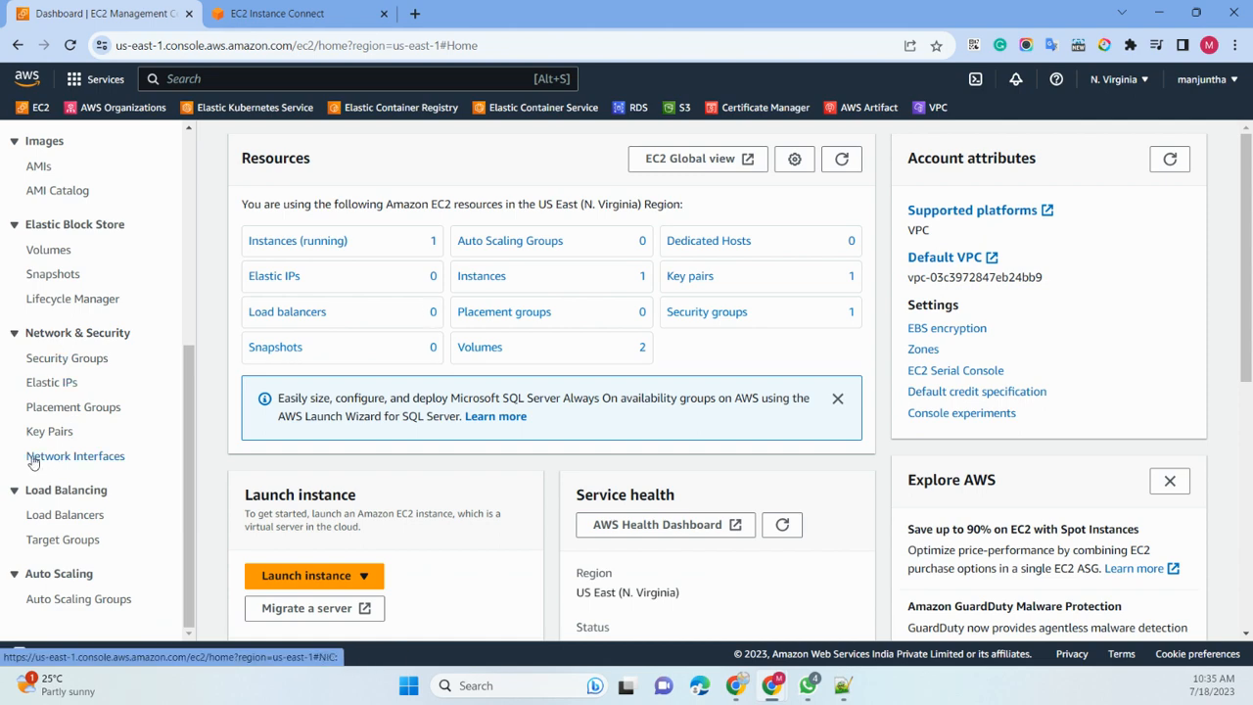
pyautogui.click(47, 254)
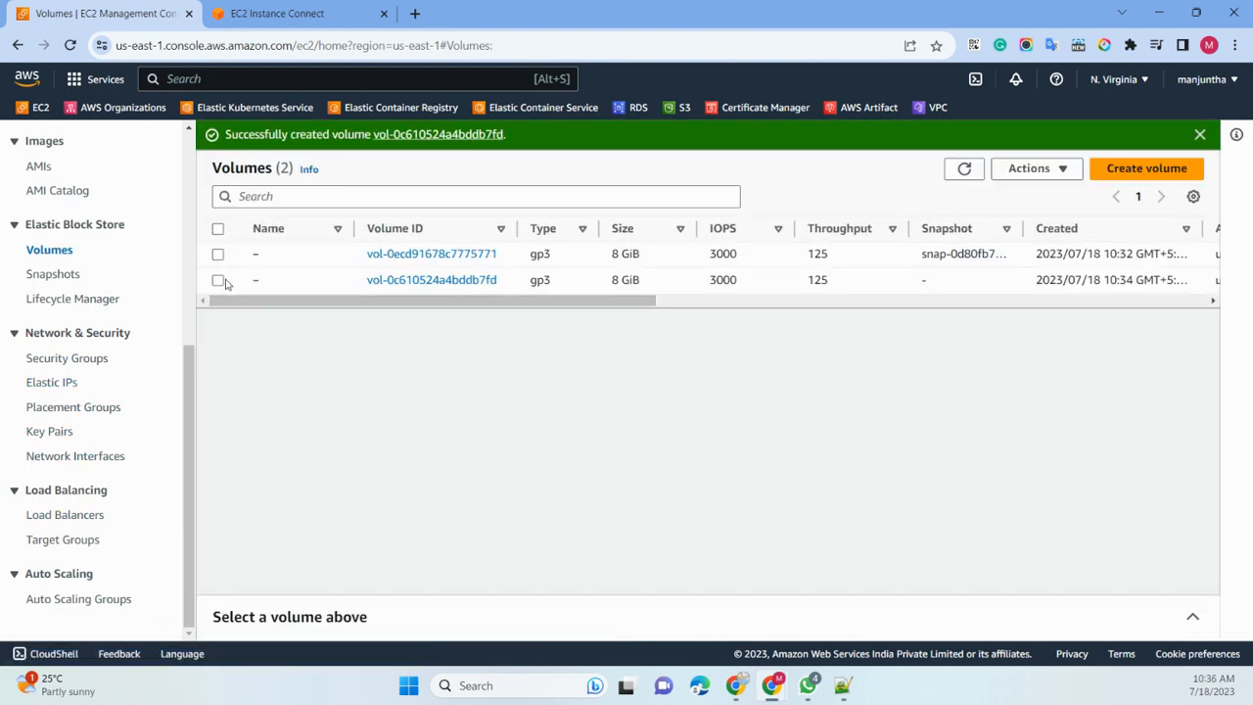
pyautogui.click(218, 282)
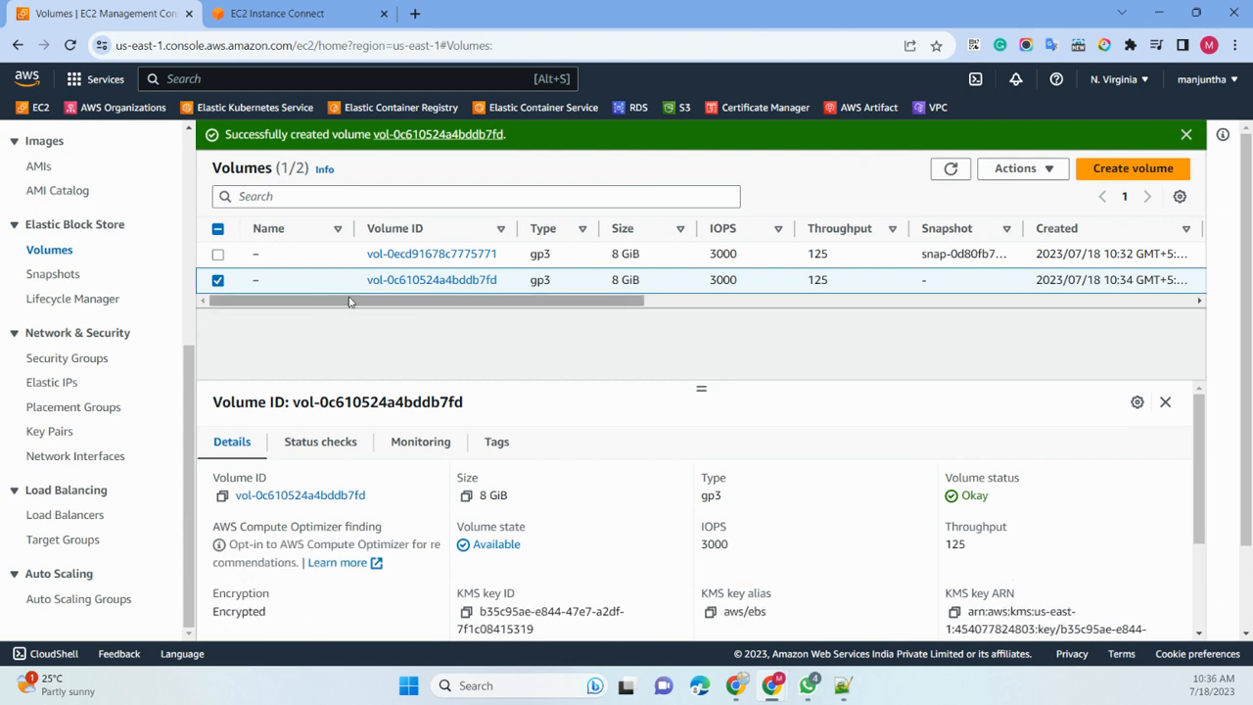
pyautogui.moveTo(347, 301); pyautogui.dragTo(619, 315)
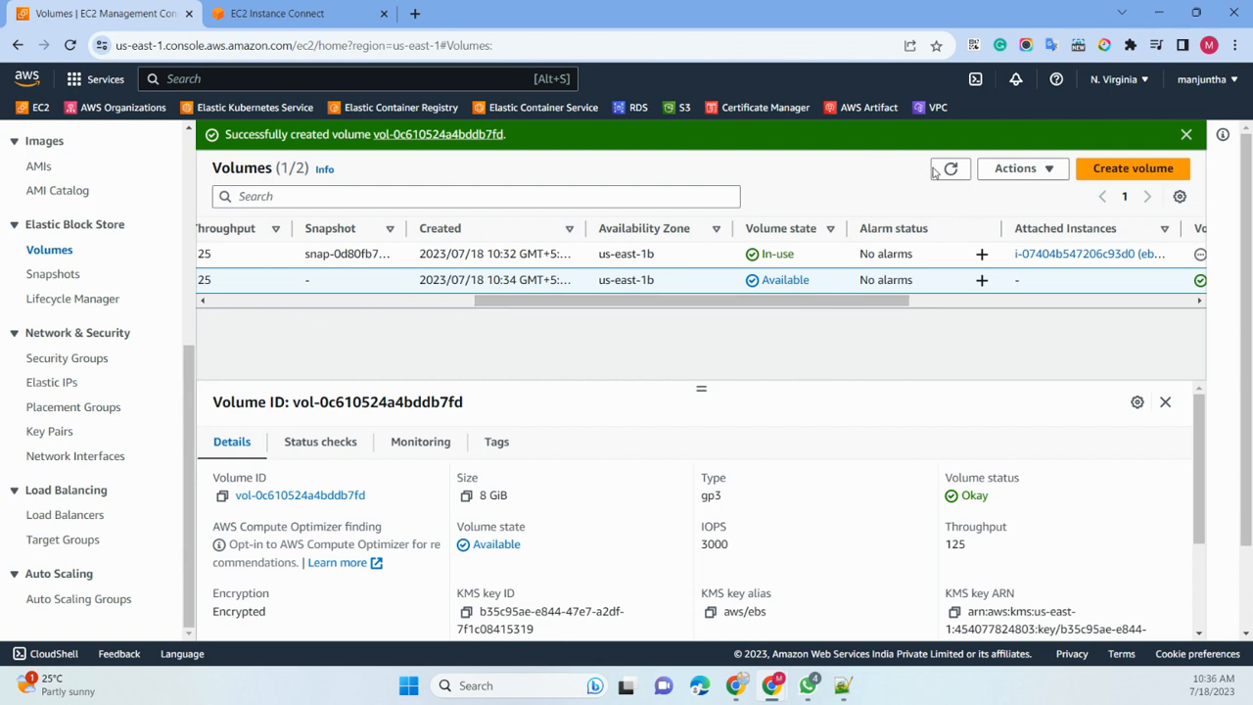
# - Start attaching the selected volume, choose the ebs-volume-topic instance as its target, and highlight the /dev/sdf device name
pyautogui.click(1004, 168)
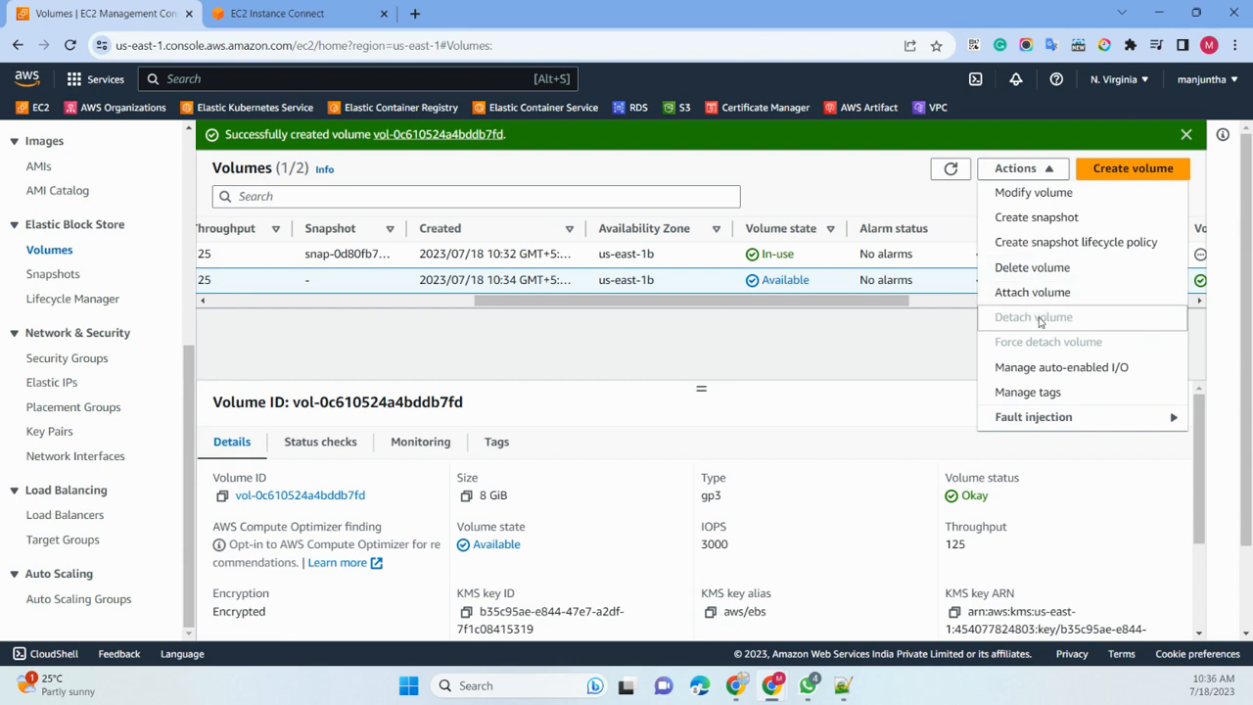
pyautogui.click(1031, 292)
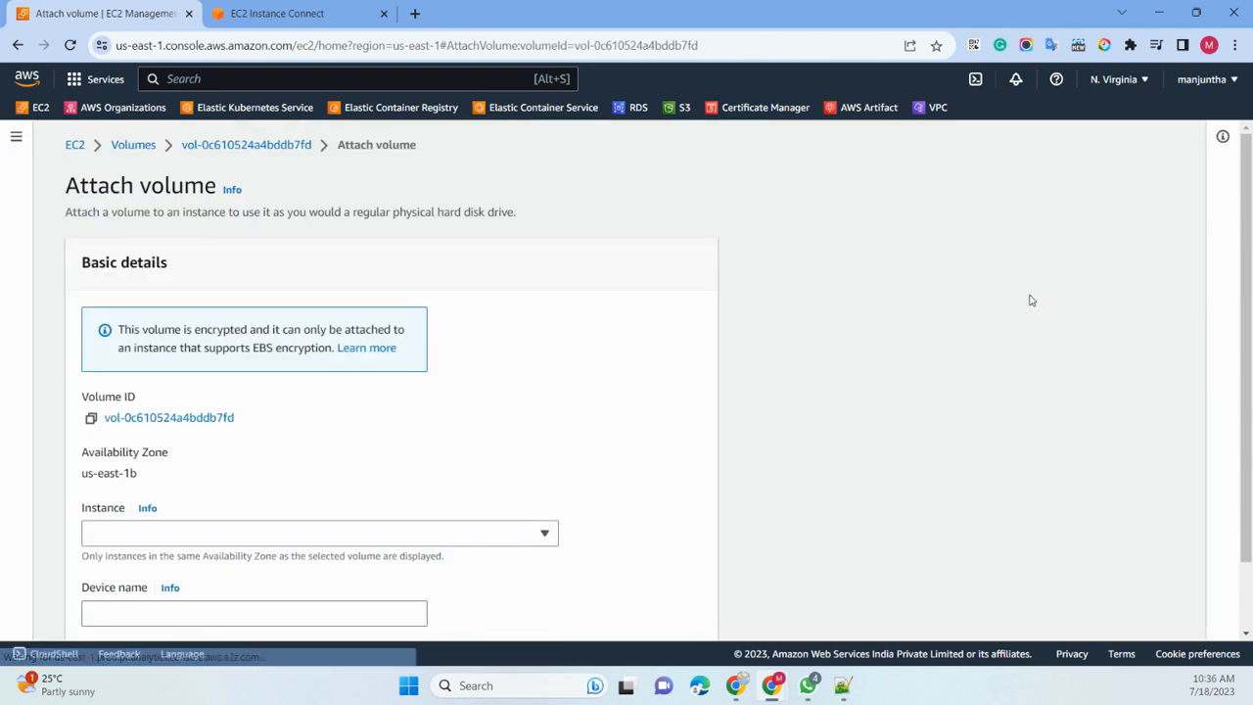
pyautogui.scroll(-2, 481, 317)
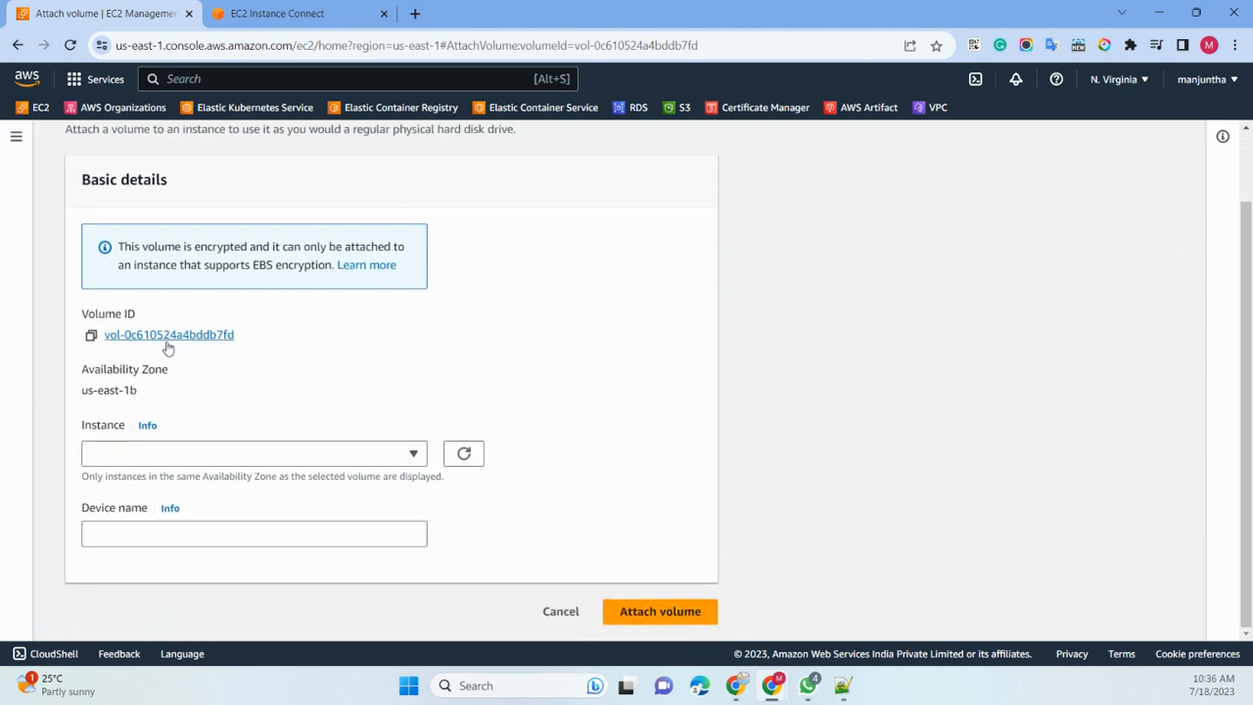
pyautogui.click(178, 458)
pyautogui.click(162, 507)
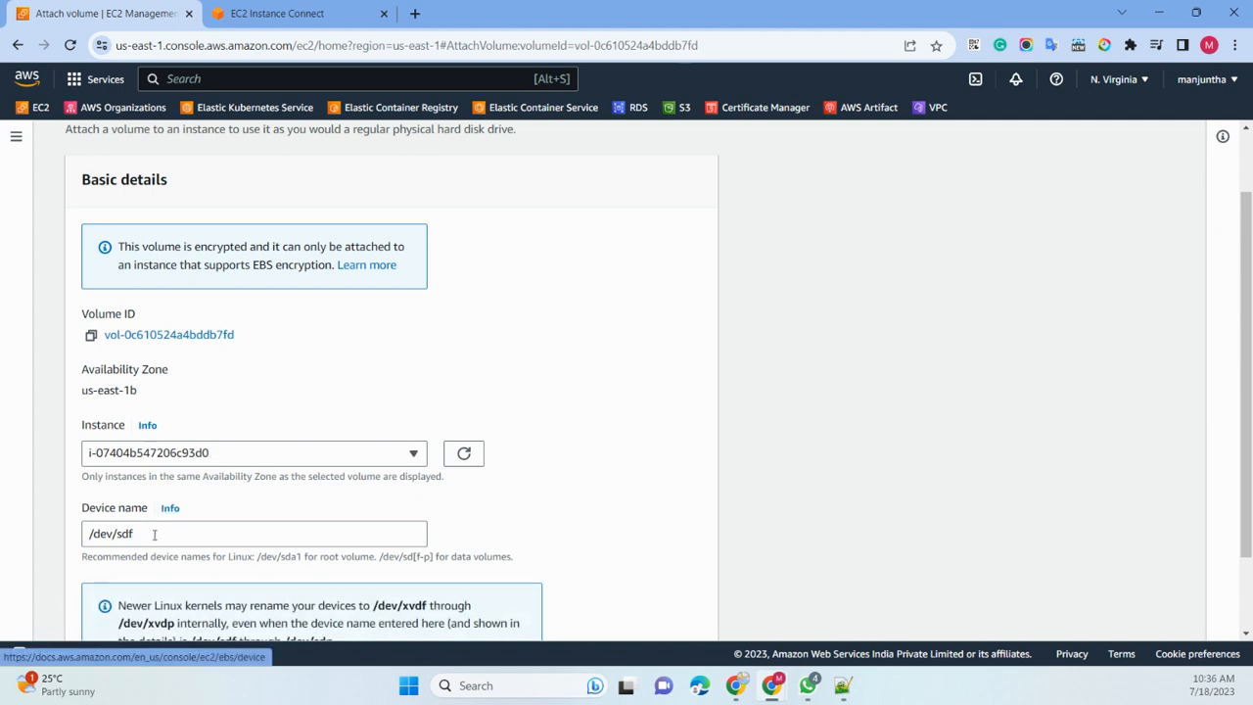
pyautogui.scroll(-2, 271, 363)
pyautogui.moveTo(147, 434); pyautogui.dragTo(82, 434)
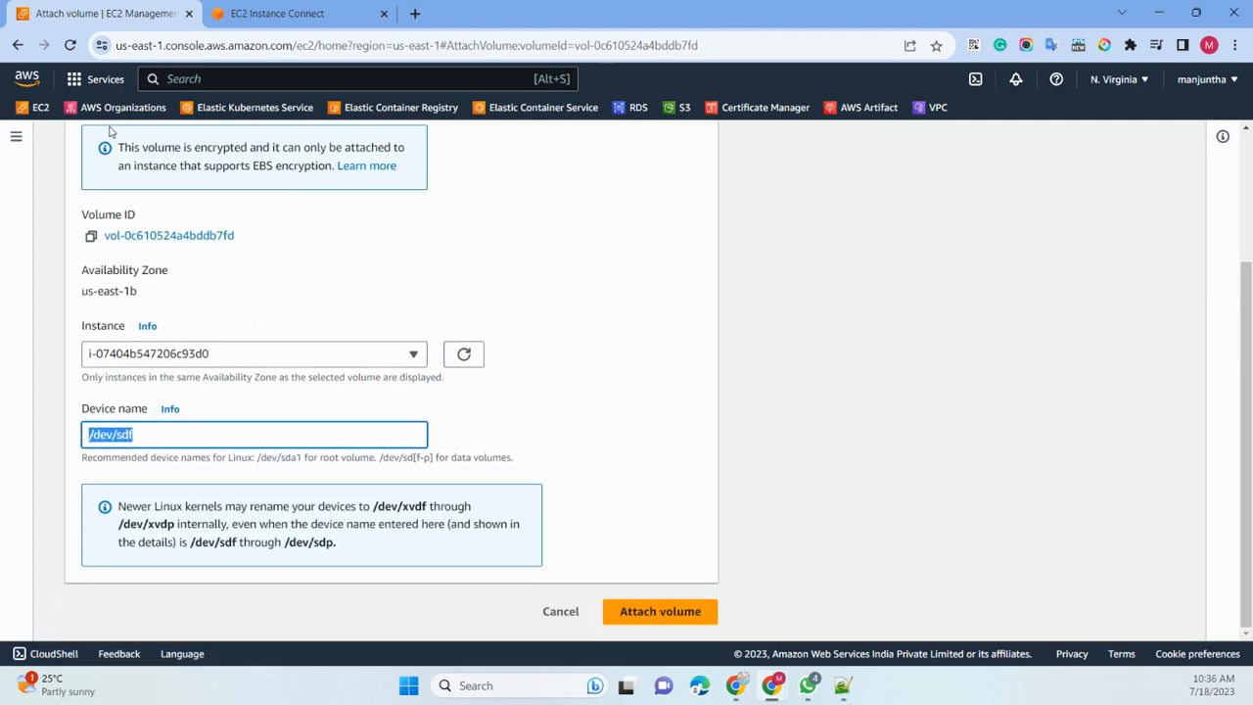
# - Open the instances list in a separate browser tab placed first, and show the ebs-volume-topic instance's storage details
pyautogui.click(17, 139)
pyautogui.scroll(-3, 98, 294)
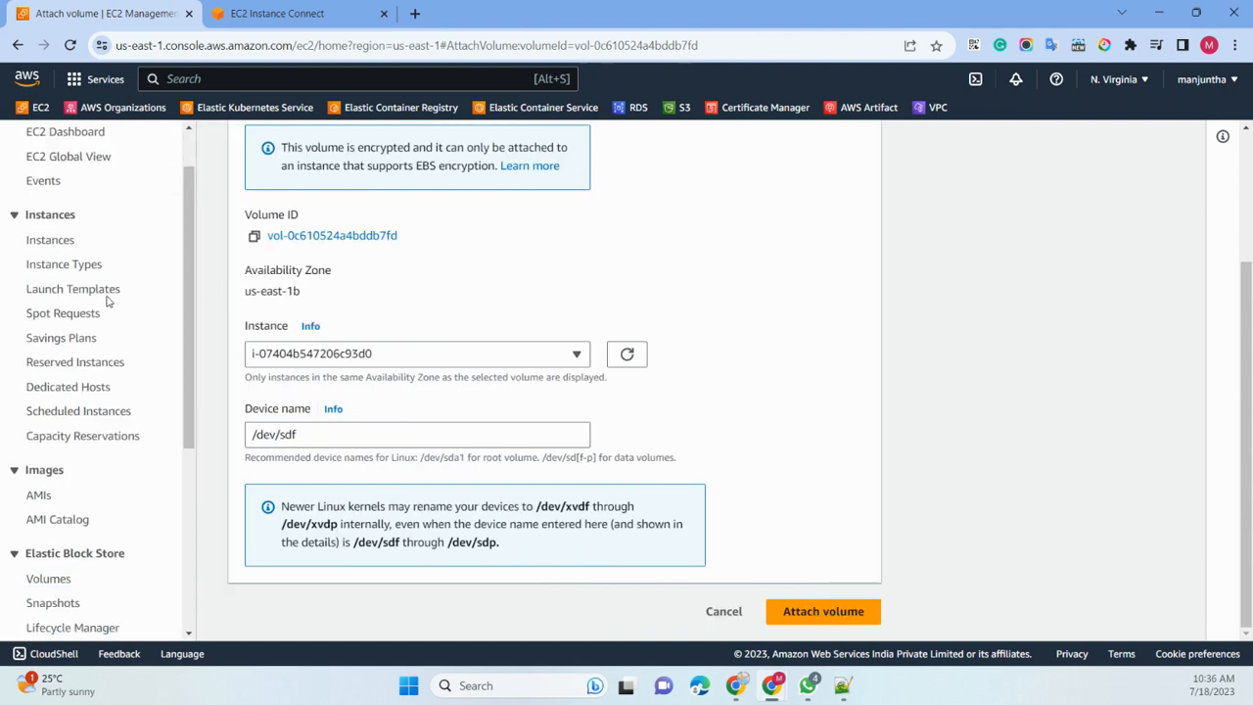
pyautogui.scroll(2, 44, 284)
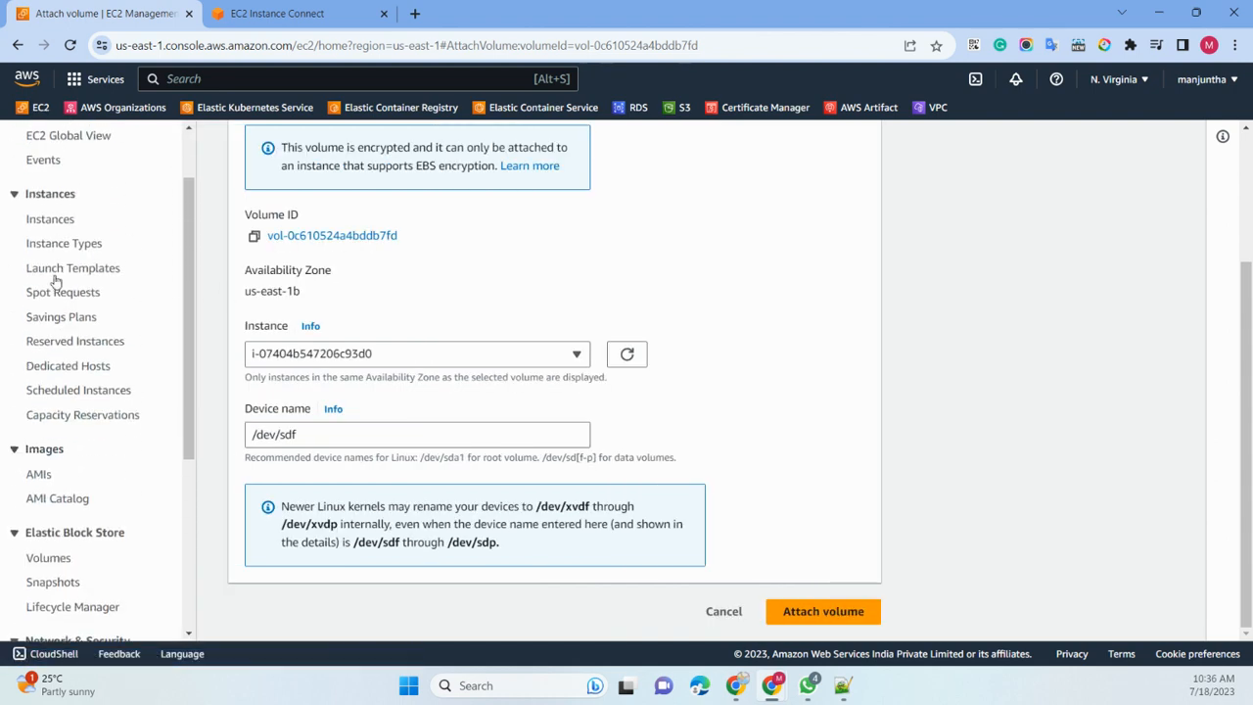
pyautogui.rightClick(51, 220)
pyautogui.click(105, 238)
pyautogui.click(495, 20)
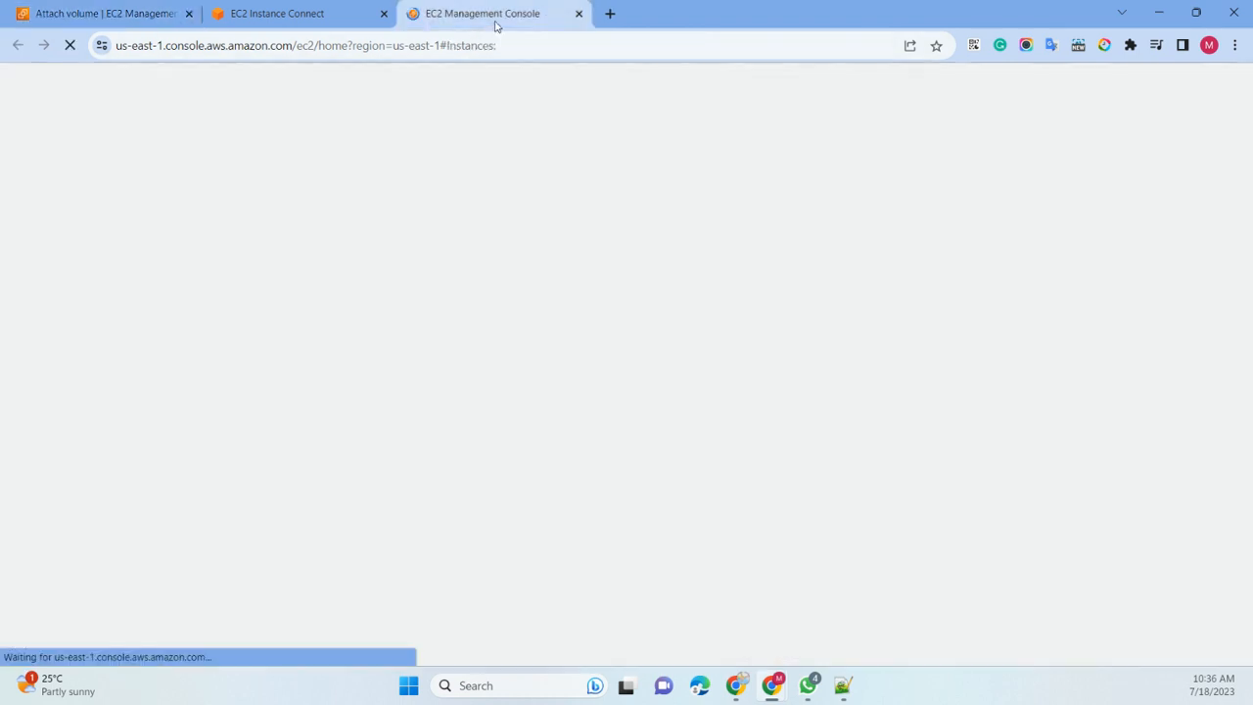
pyautogui.moveTo(496, 19); pyautogui.dragTo(130, 6)
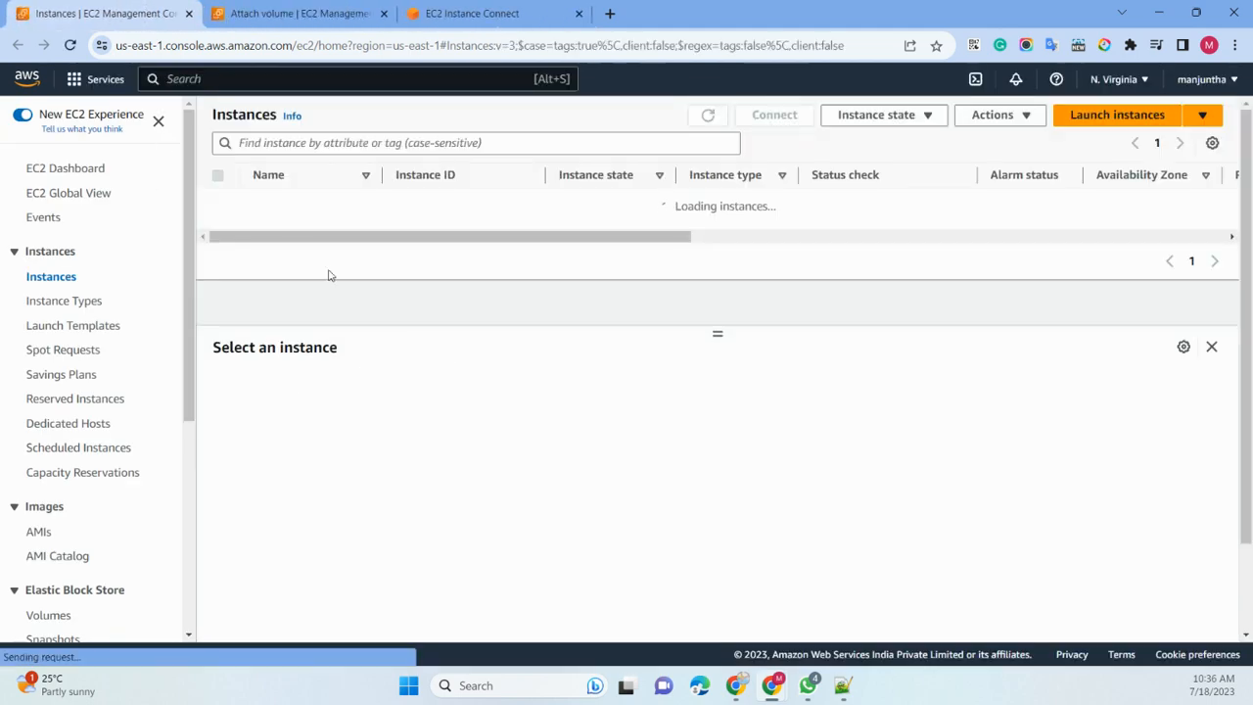
pyautogui.click(217, 225)
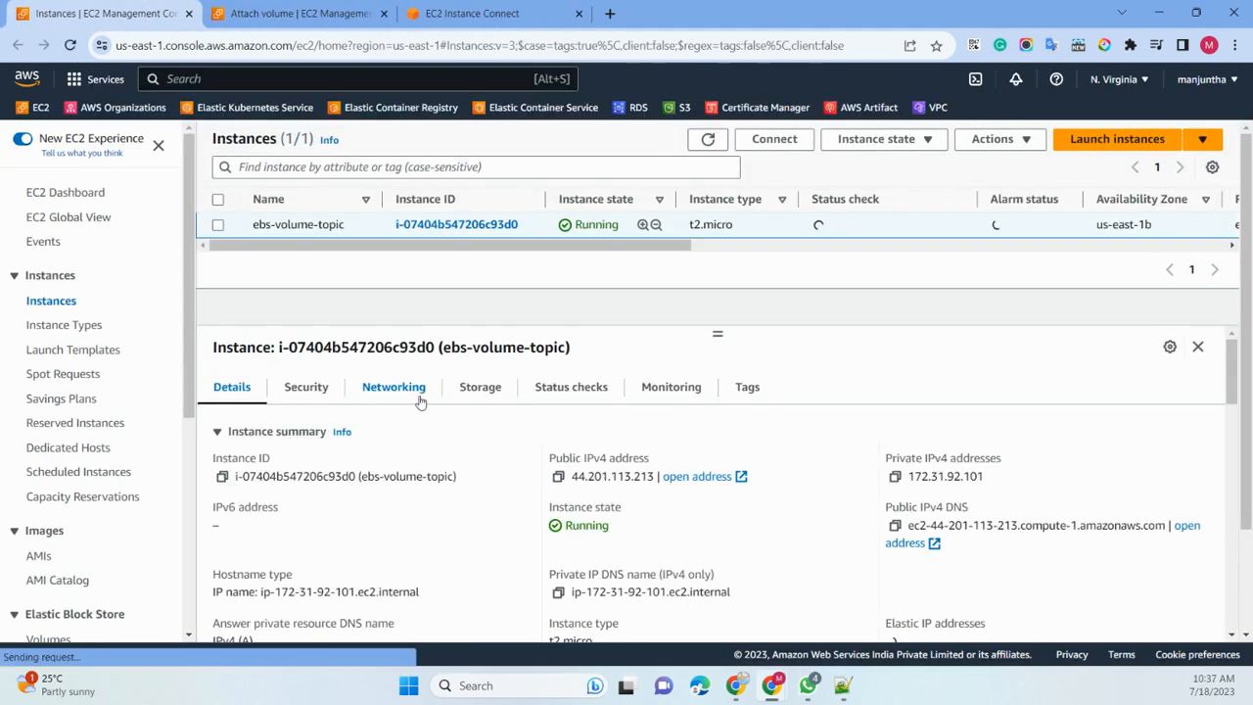
pyautogui.click(478, 390)
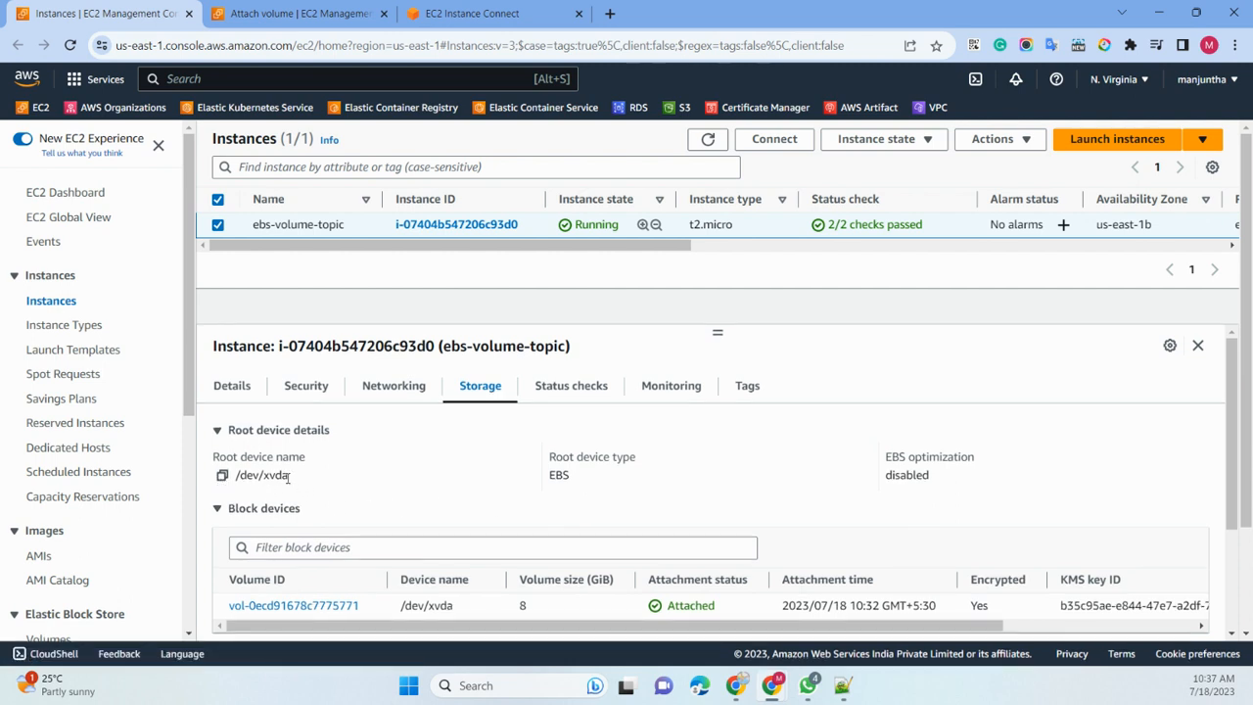
# - Return to the volume attachment form and examine the recommended Linux device names and the kernel renaming note
pyautogui.hotkey('ctrl', 'Tab')
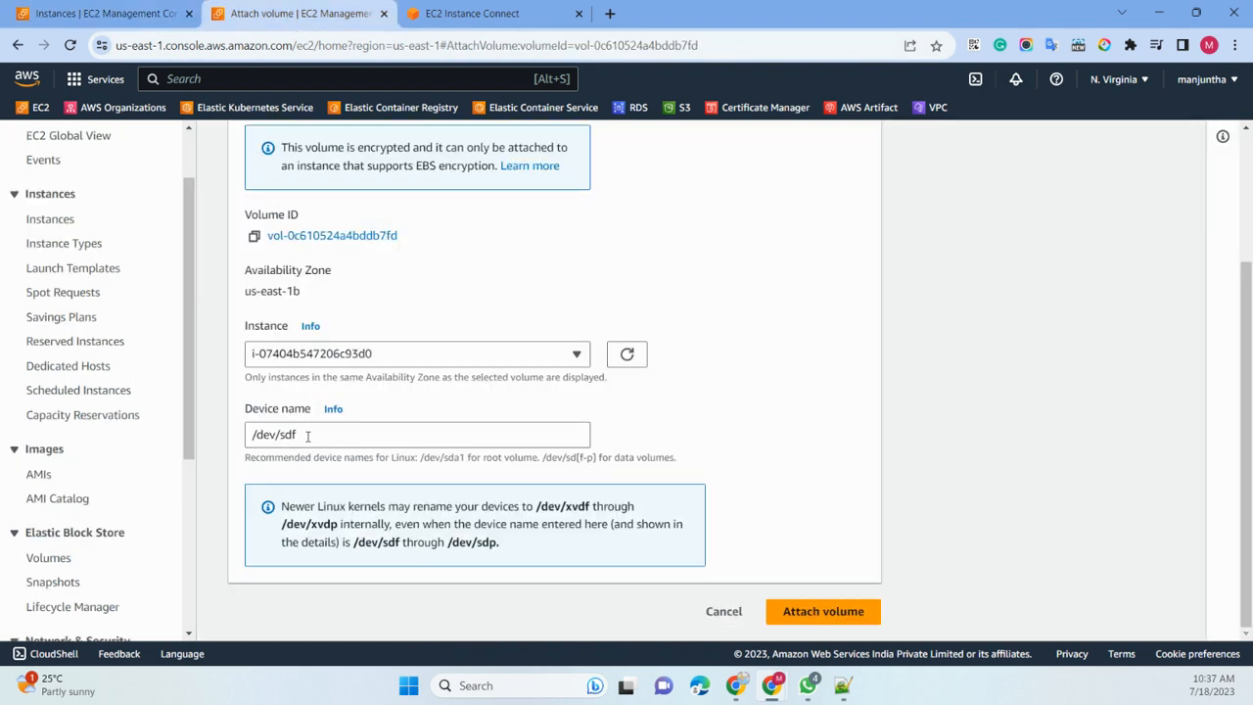
pyautogui.tripleClick(307, 437)
pyautogui.click(304, 436)
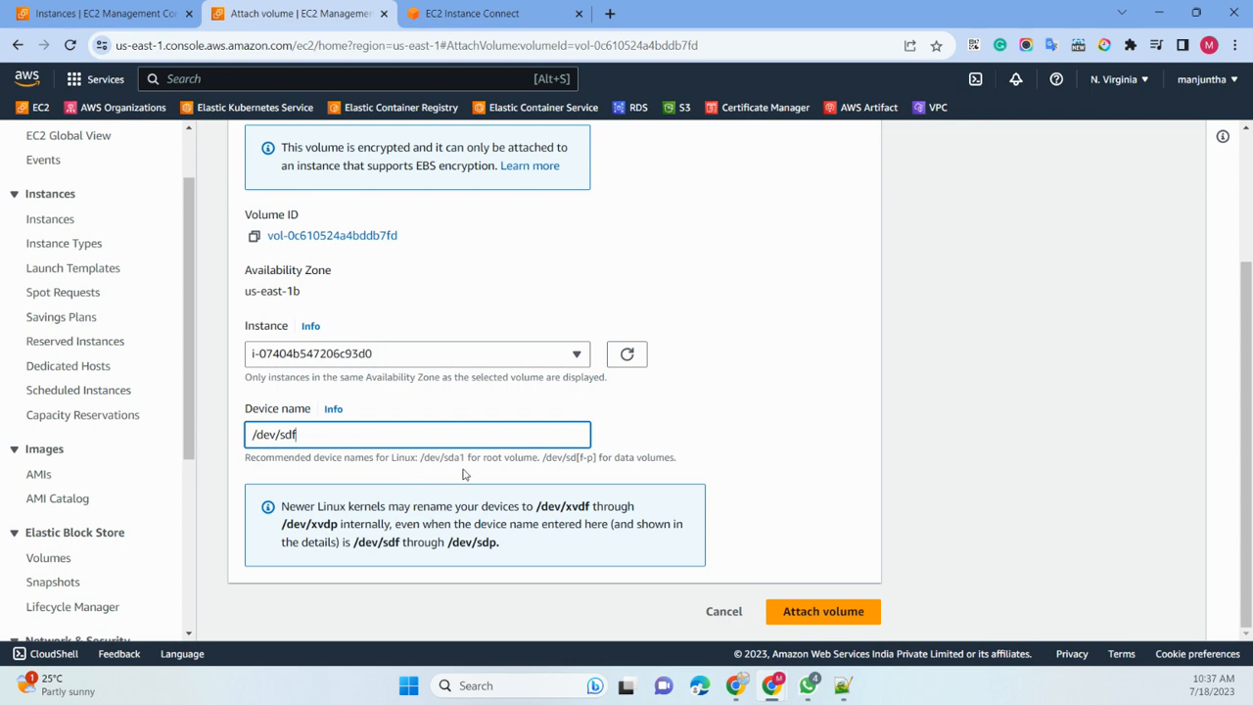
pyautogui.moveTo(449, 457); pyautogui.dragTo(462, 459)
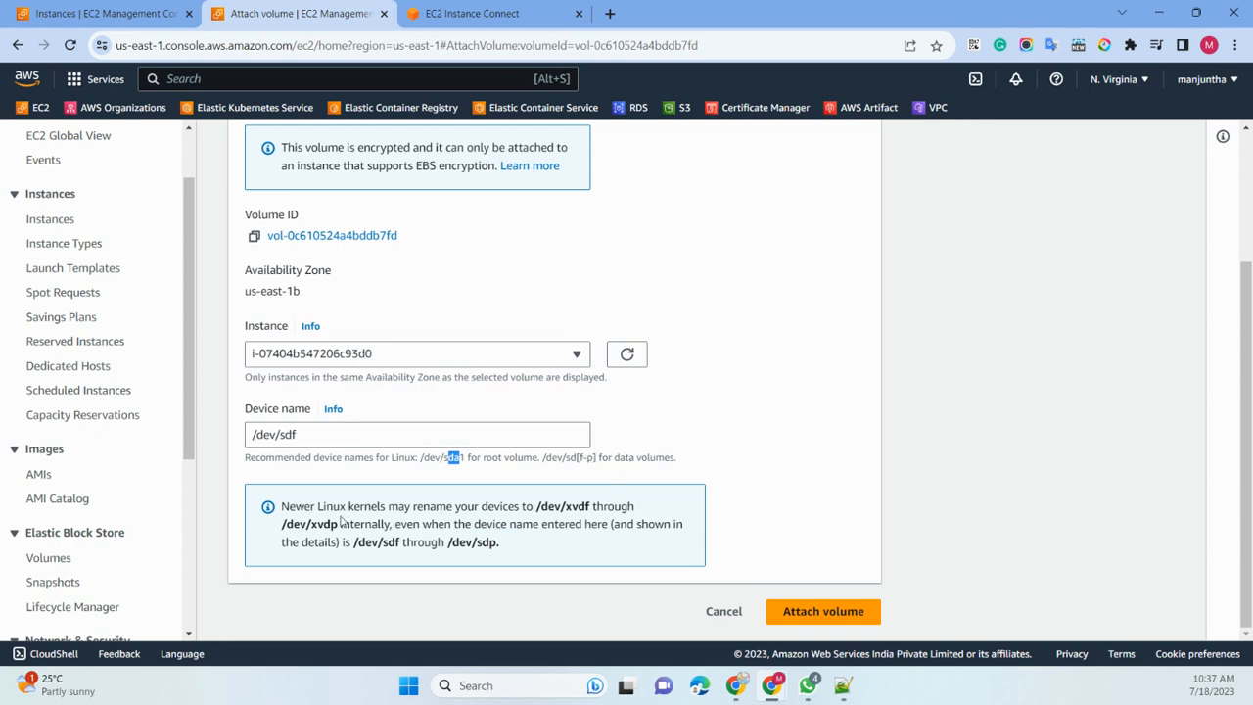
pyautogui.moveTo(282, 506); pyautogui.dragTo(511, 550)
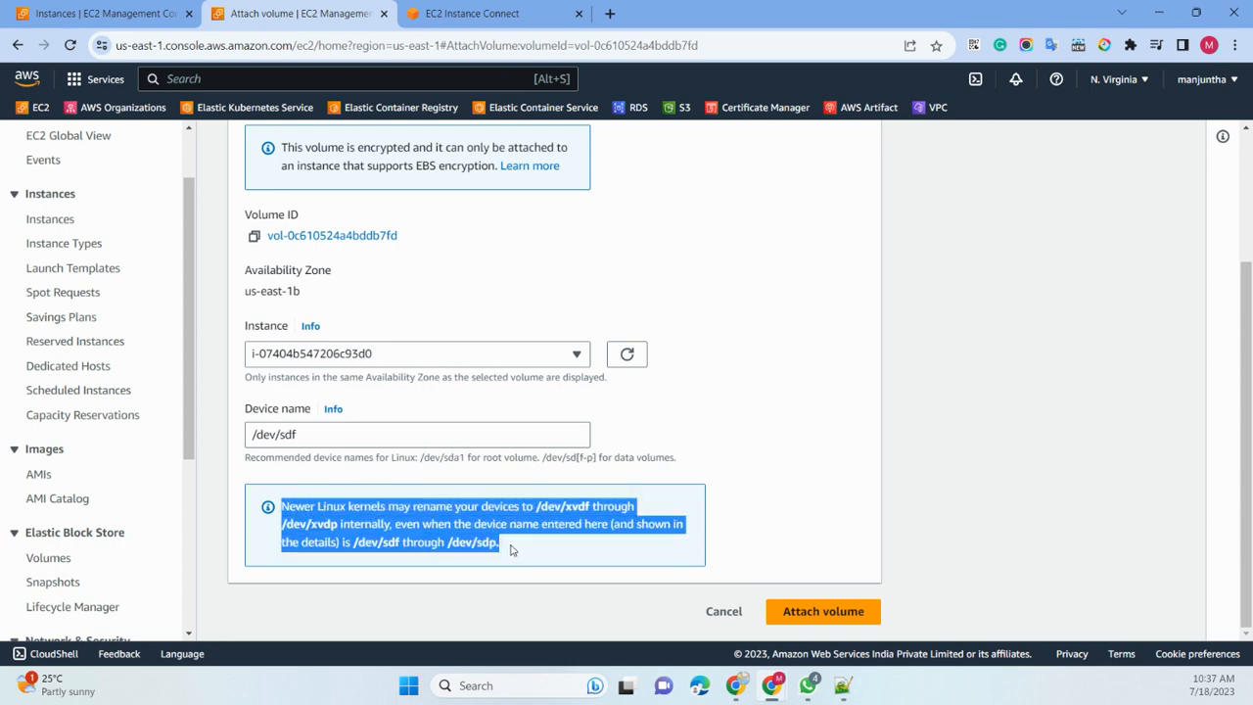
# - Attach the volume to the ebs-volume-topic instance with the device name /dev/sdf and refresh the volumes list
pyautogui.click(303, 436)
pyautogui.moveTo(304, 435); pyautogui.dragTo(240, 434)
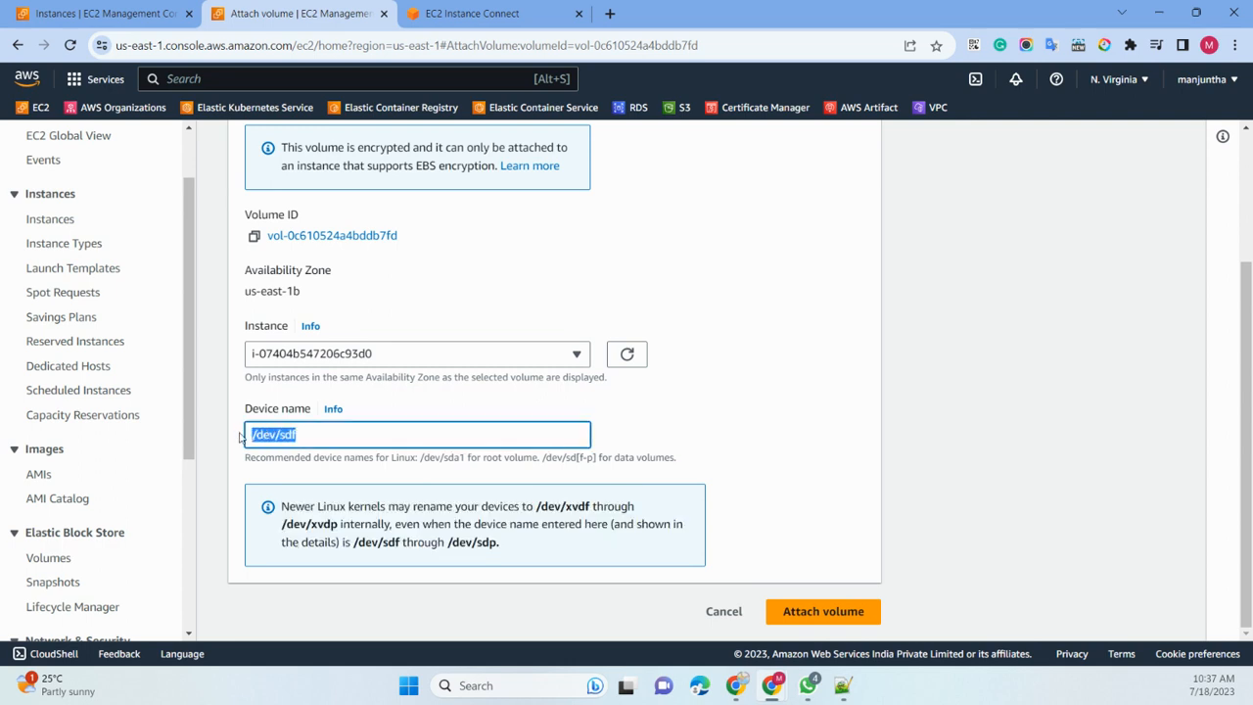
pyautogui.click(317, 434)
pyautogui.click(835, 615)
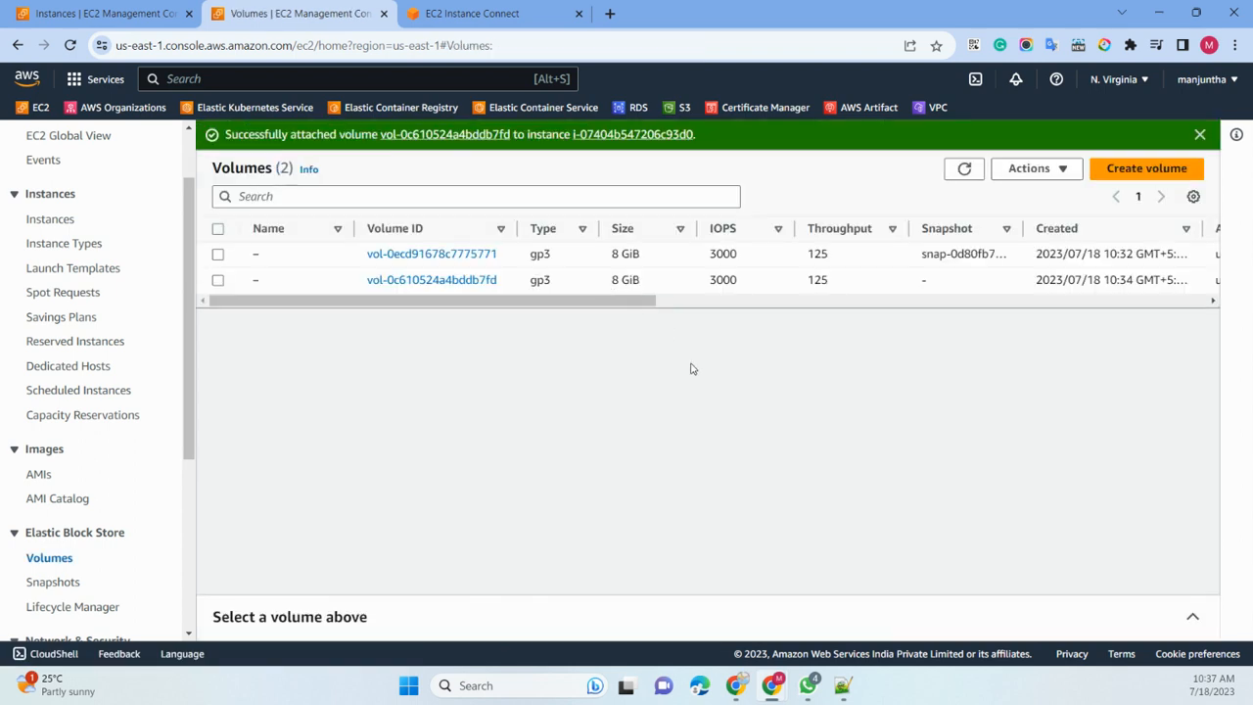
pyautogui.doubleClick(964, 168)
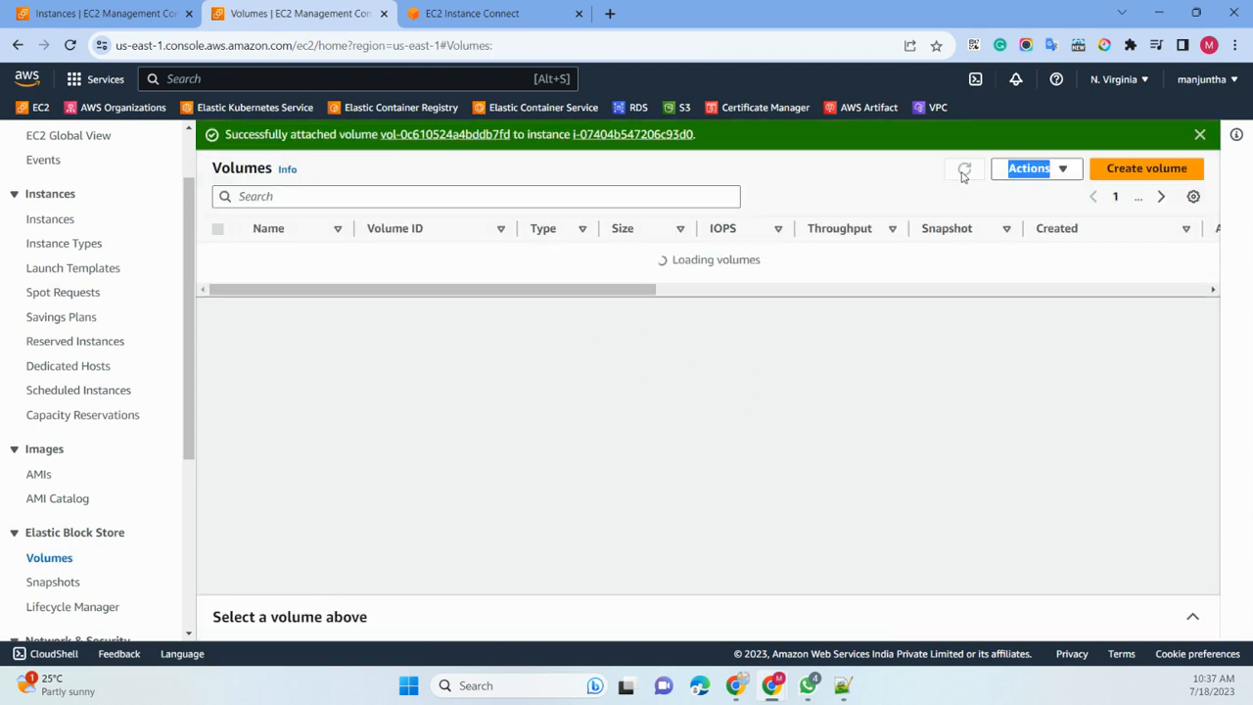
# - Rerun lsblk in the instance's terminal and highlight the xvdf disk row in the new output
pyautogui.click(494, 18)
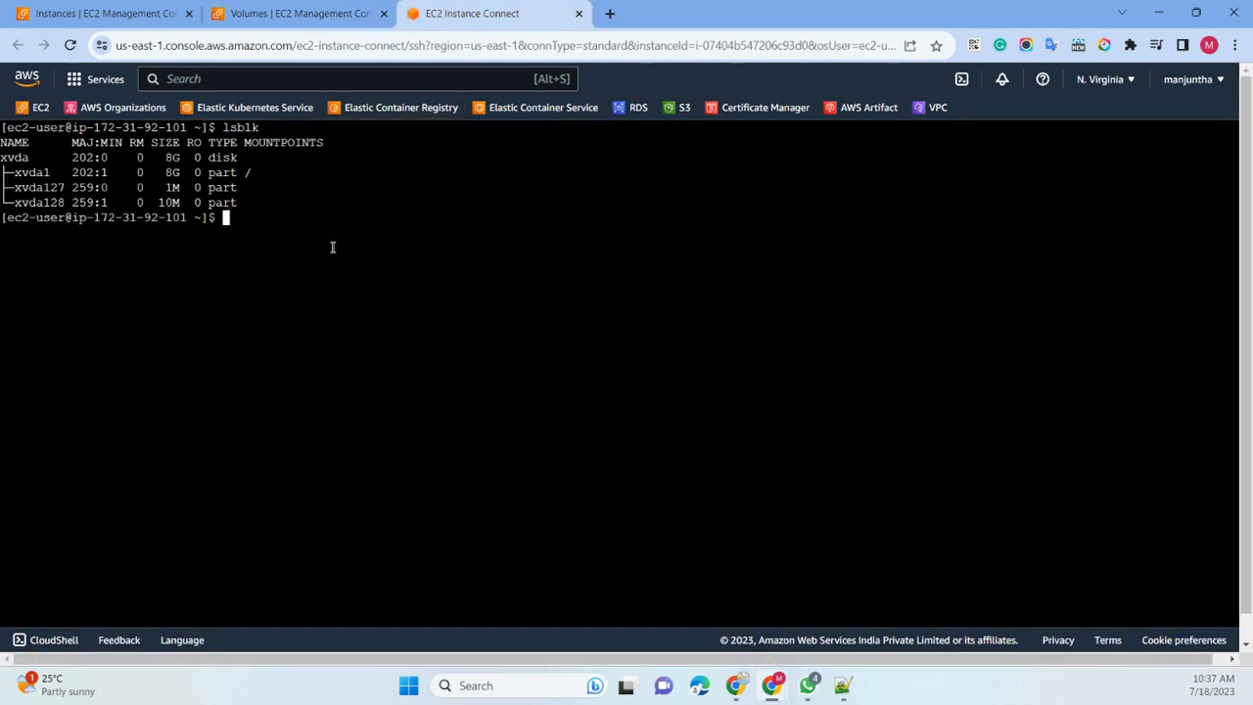
pyautogui.write('lsblk')
pyautogui.press('Return')
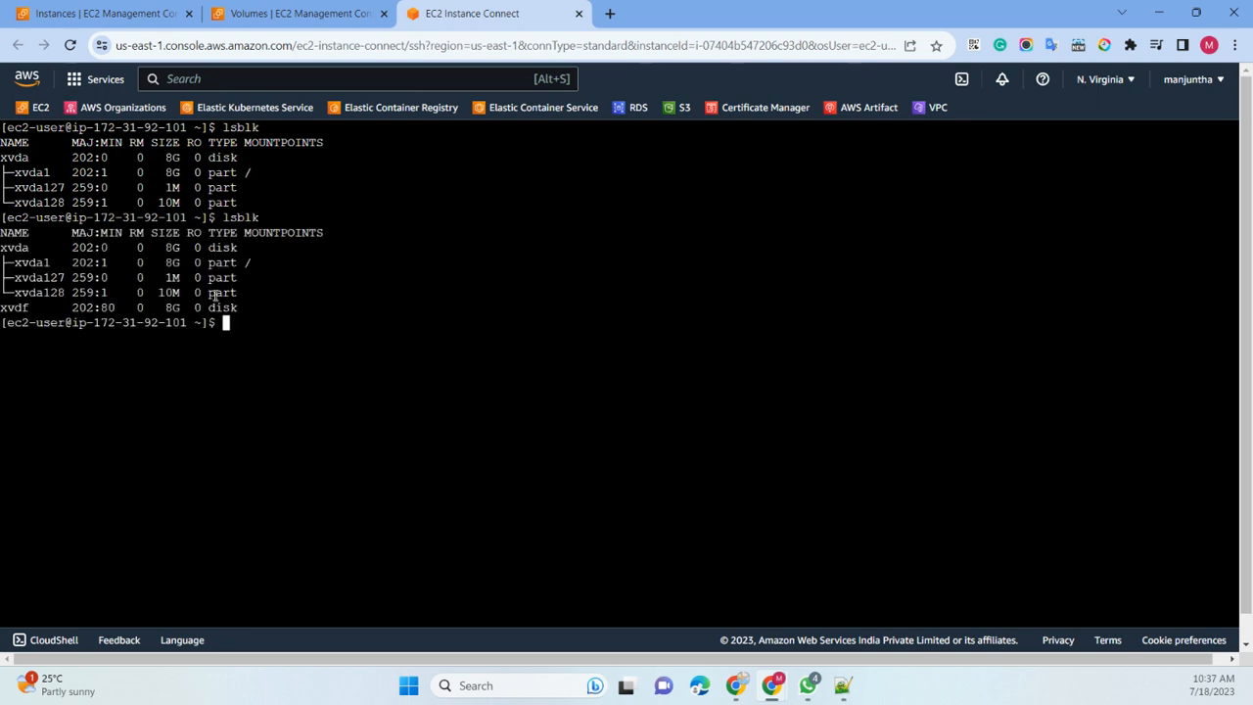
pyautogui.moveTo(3, 307); pyautogui.dragTo(236, 307)
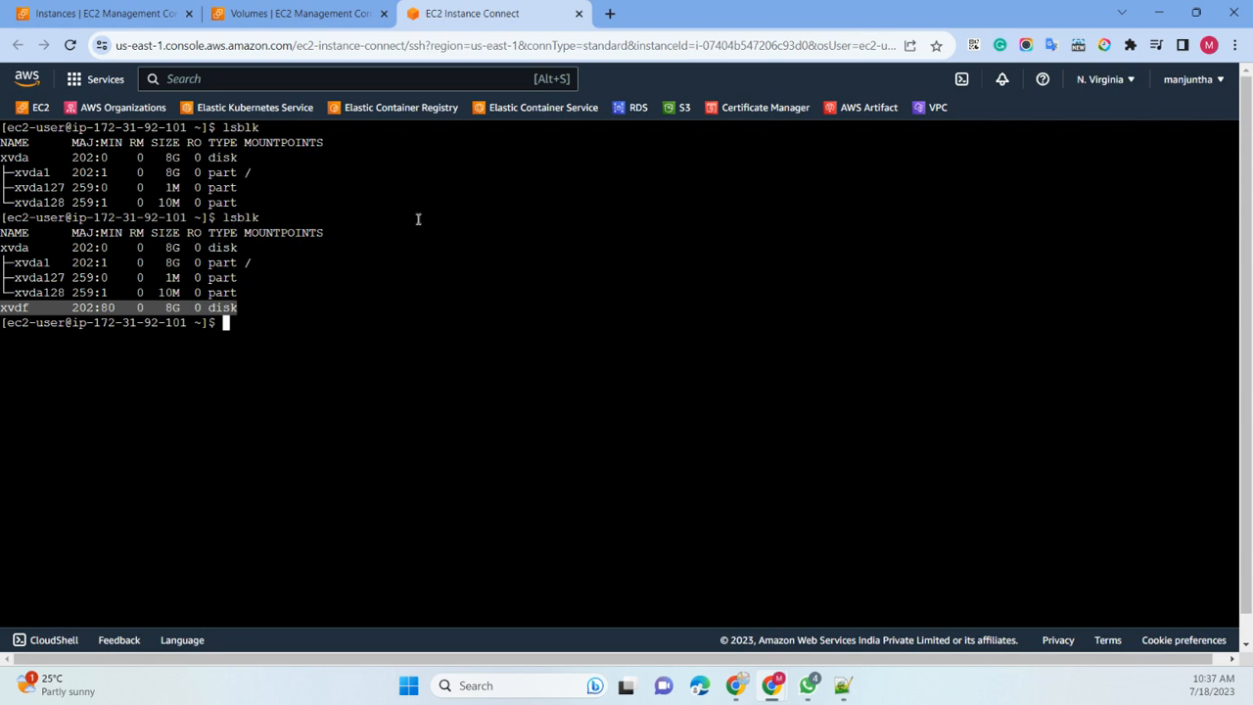
# - Refresh the instances list, reselect the ebs-volume-topic instance, and examine the block devices in its storage details
pyautogui.click(124, 9)
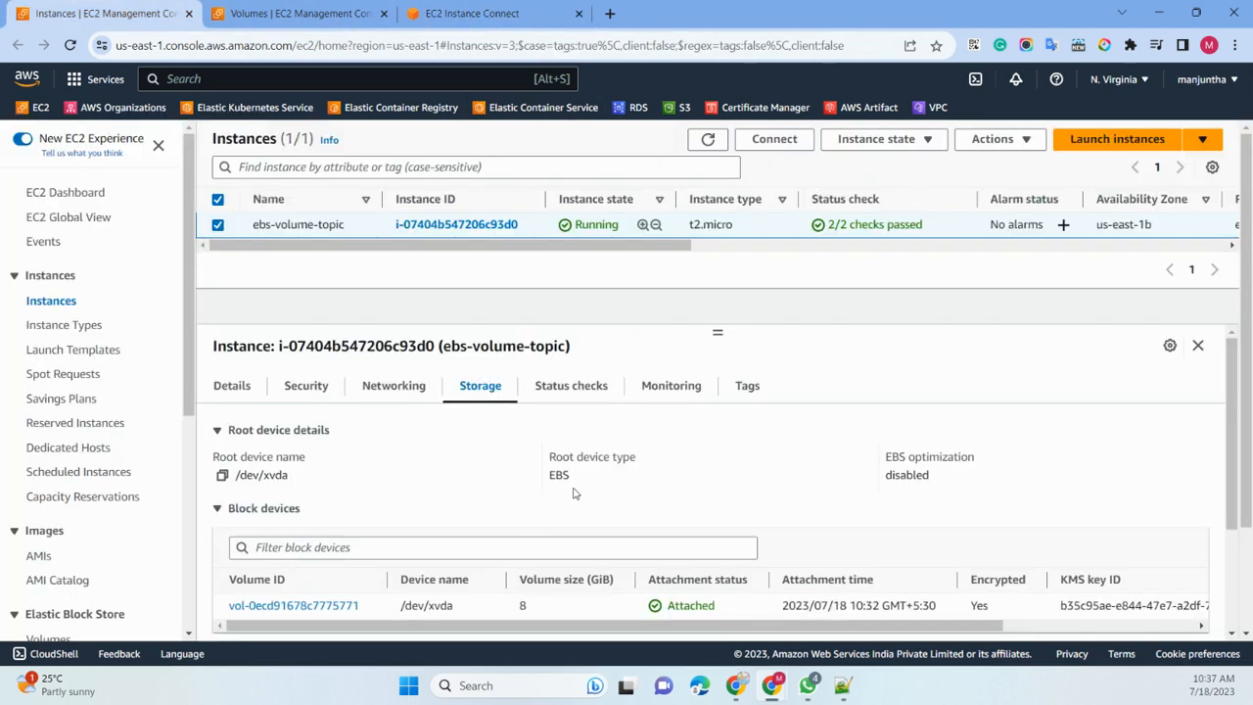
pyautogui.click(706, 142)
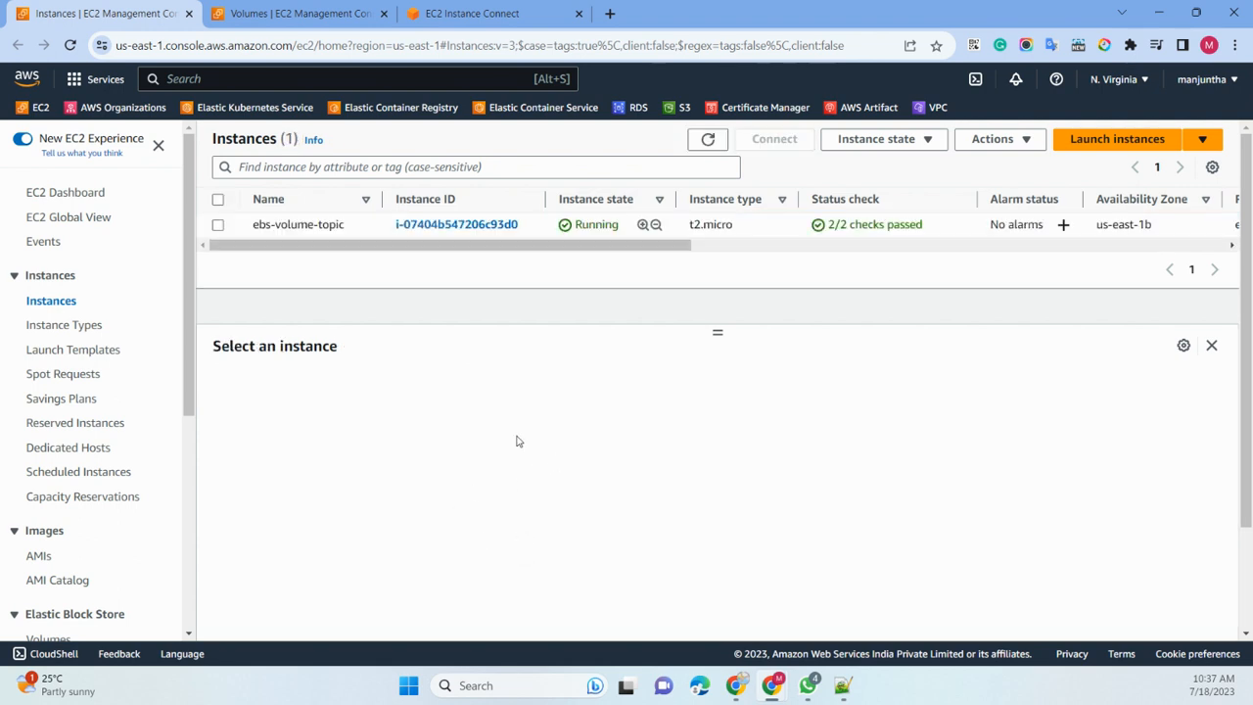
pyautogui.click(218, 225)
pyautogui.click(219, 224)
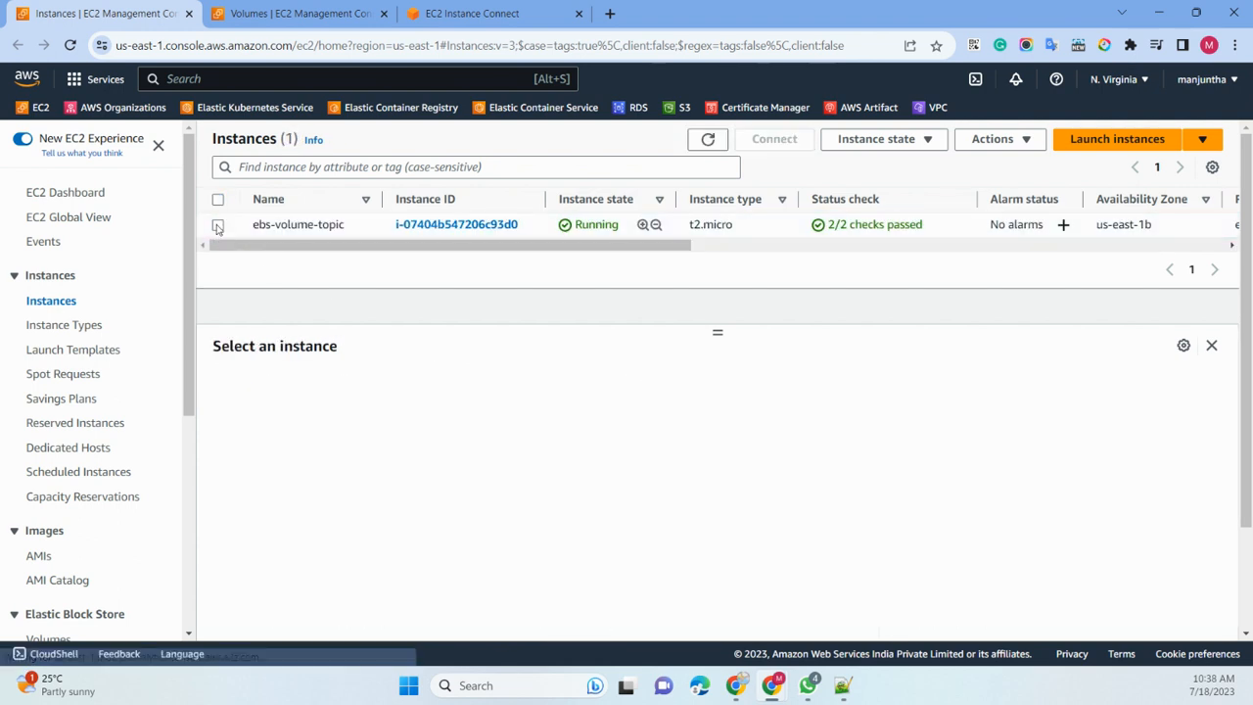
pyautogui.click(218, 224)
pyautogui.click(475, 389)
pyautogui.scroll(-2, 454, 503)
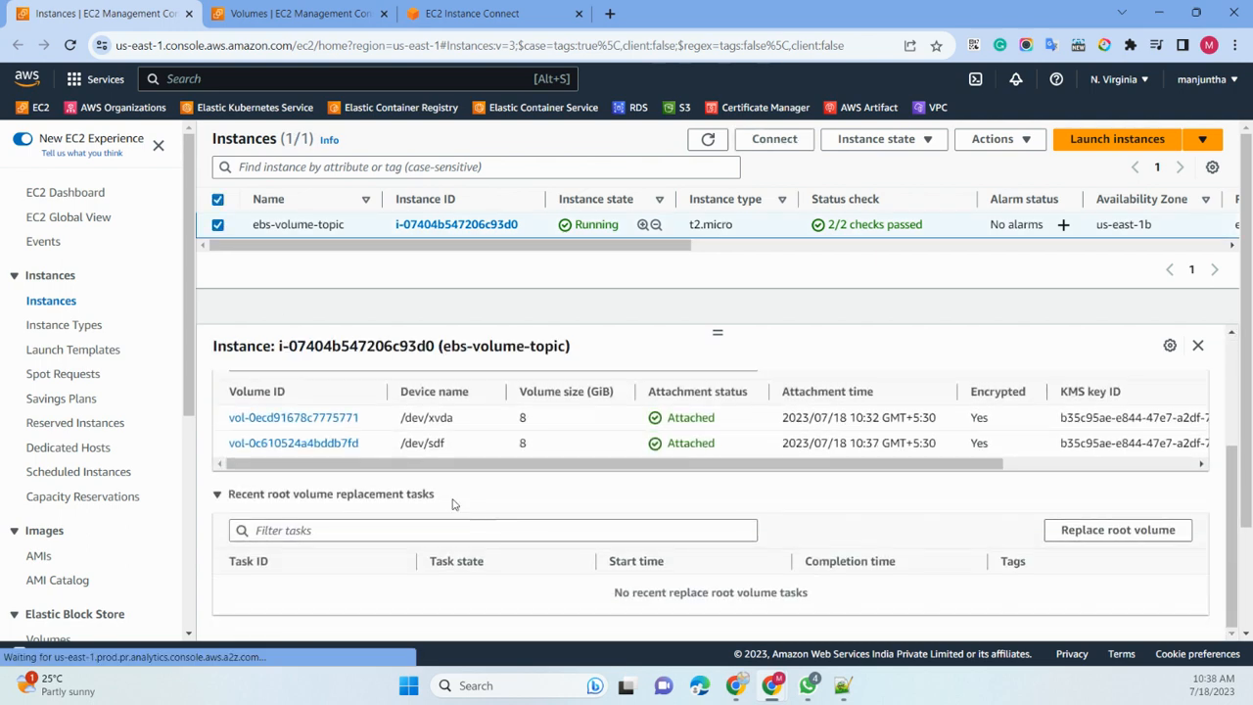
pyautogui.scroll(1, 421, 519)
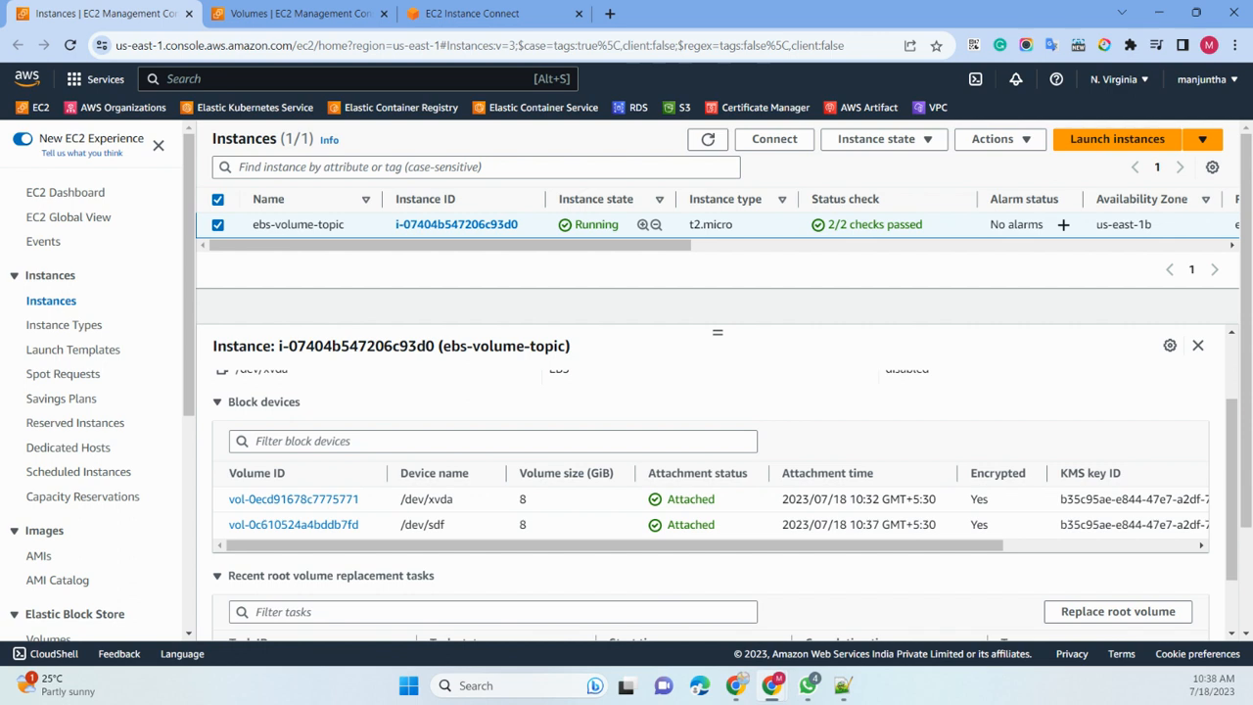
# - Recheck the terminal's lsblk output, clear its highlight, and return to the instances list to refresh it
pyautogui.hotkey('alt', 'Tab')
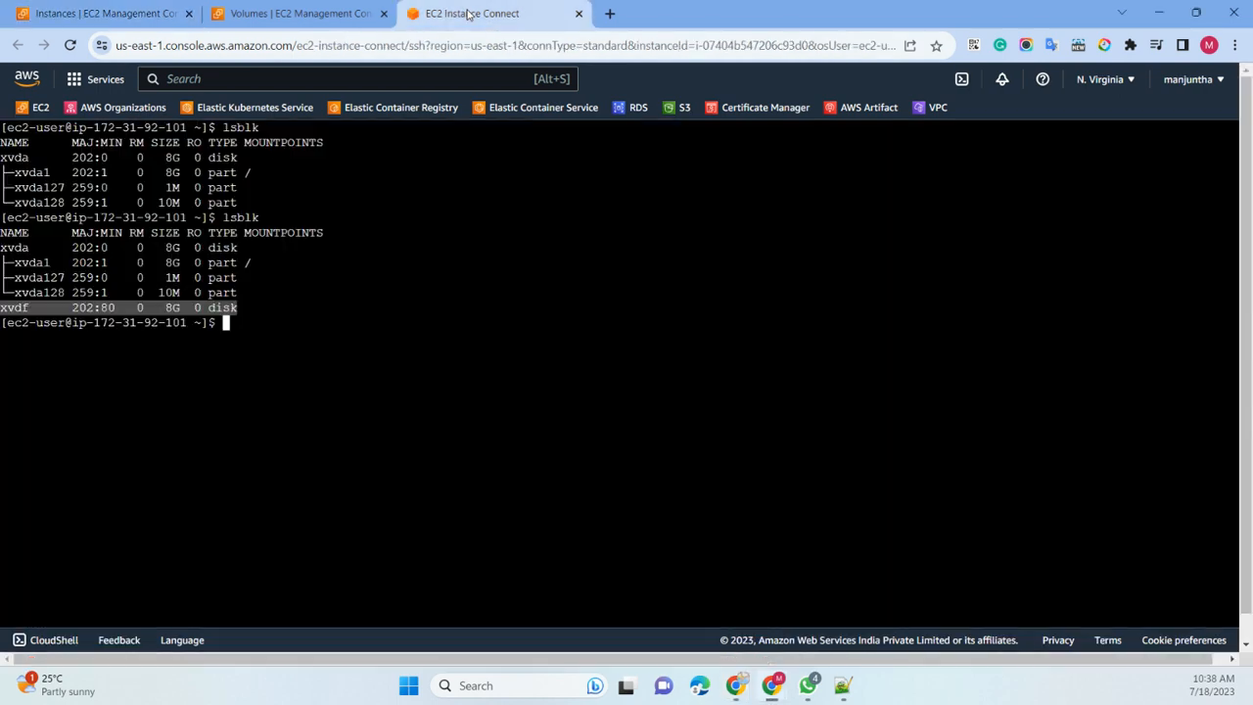
pyautogui.click(472, 14)
pyautogui.click(293, 379)
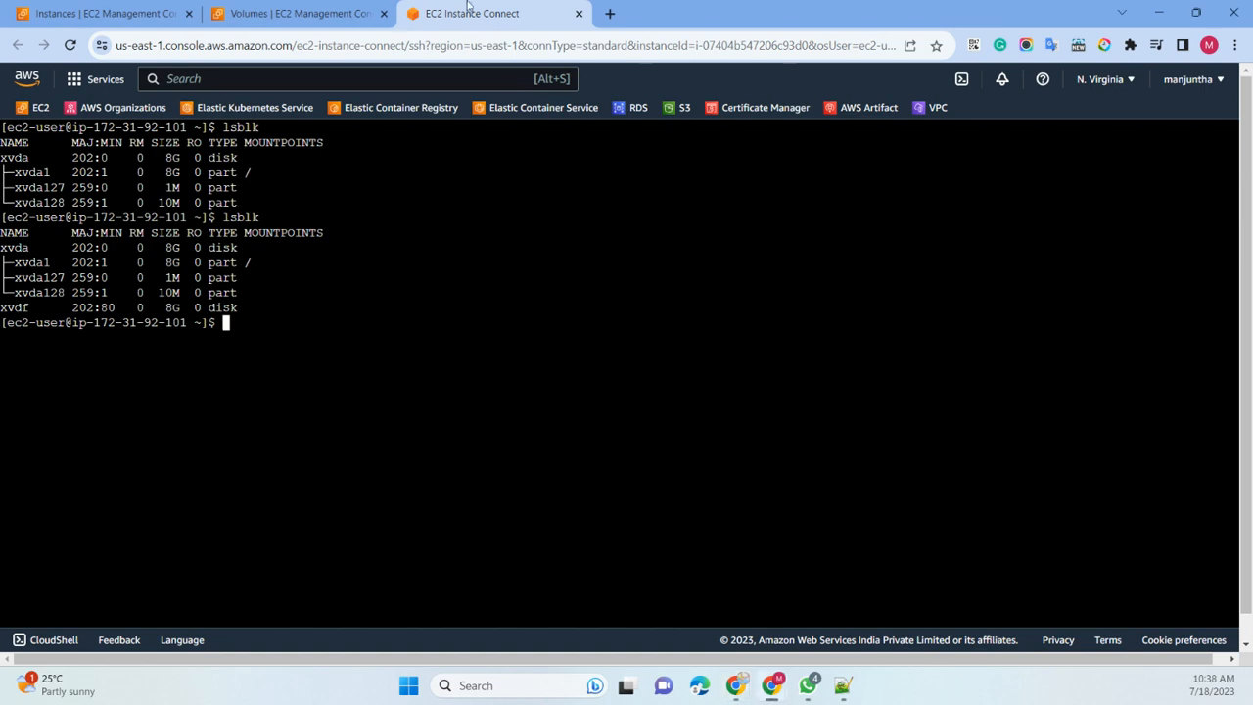
pyautogui.click(298, 12)
pyautogui.click(103, 12)
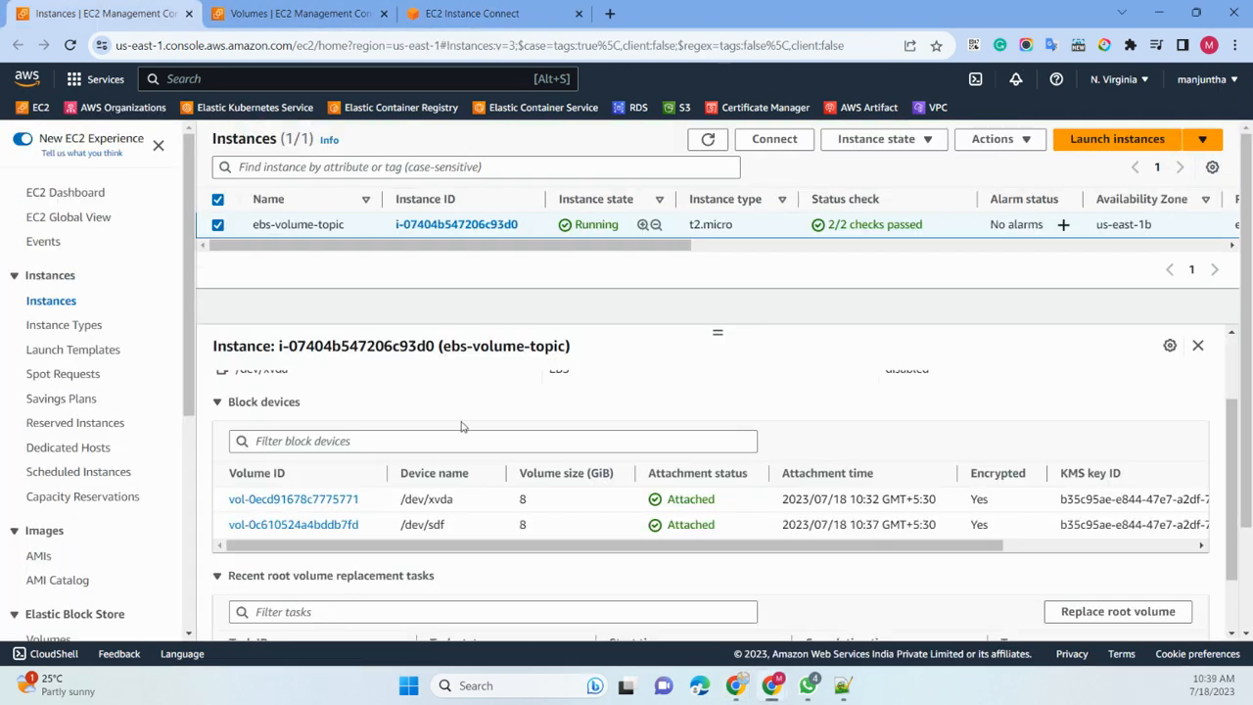
pyautogui.click(707, 149)
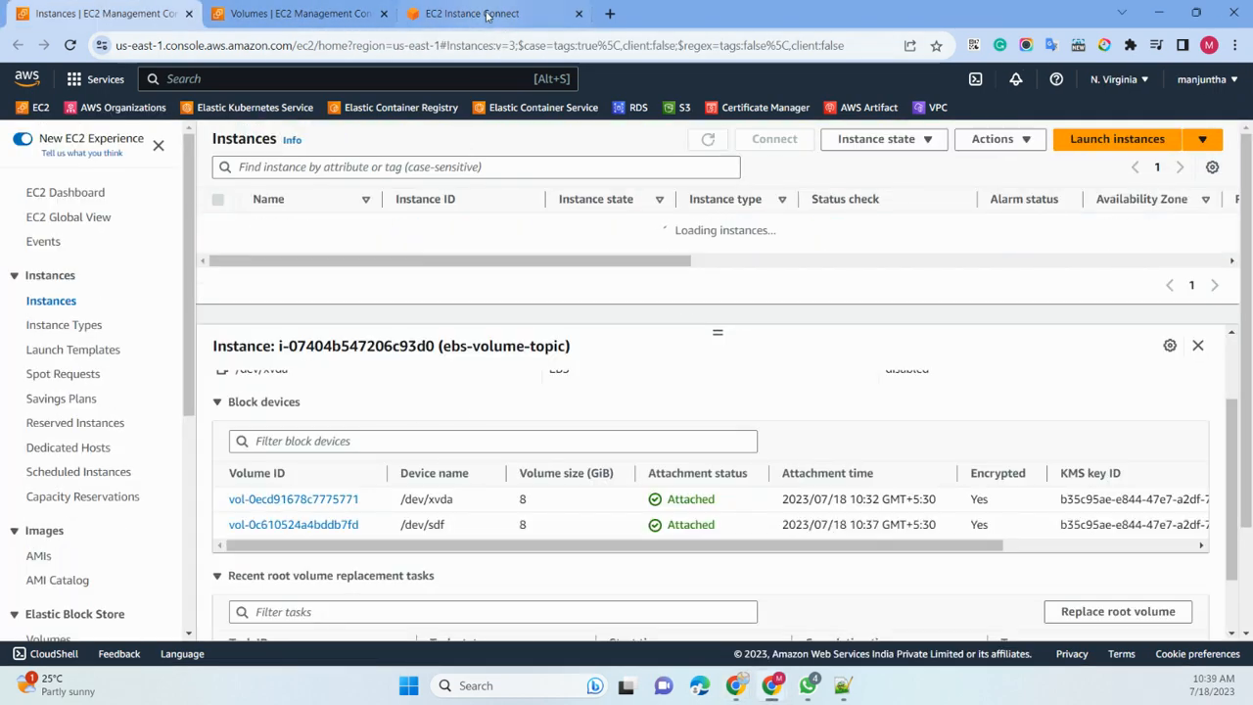
# - Return to the instance's terminal, clear its screen, and run sudo lsblk -f to list the disks' file systems
pyautogui.click(488, 14)
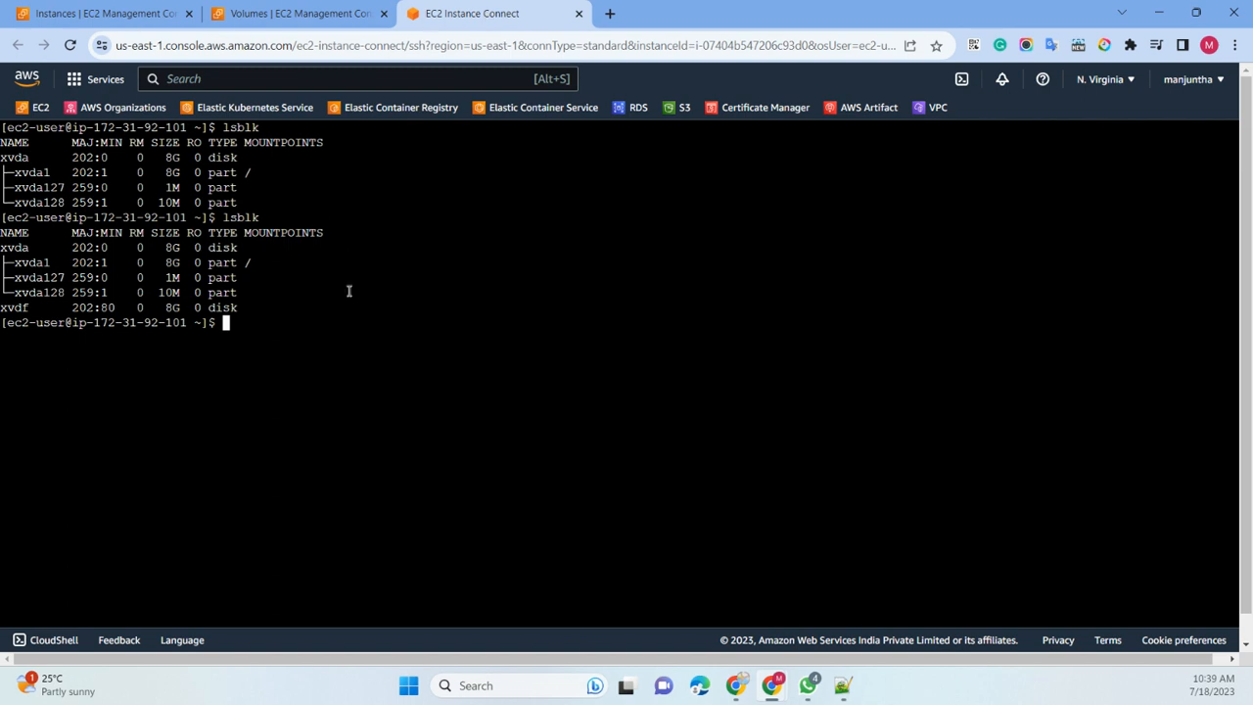
pyautogui.hotkey('alt', 'Tab')
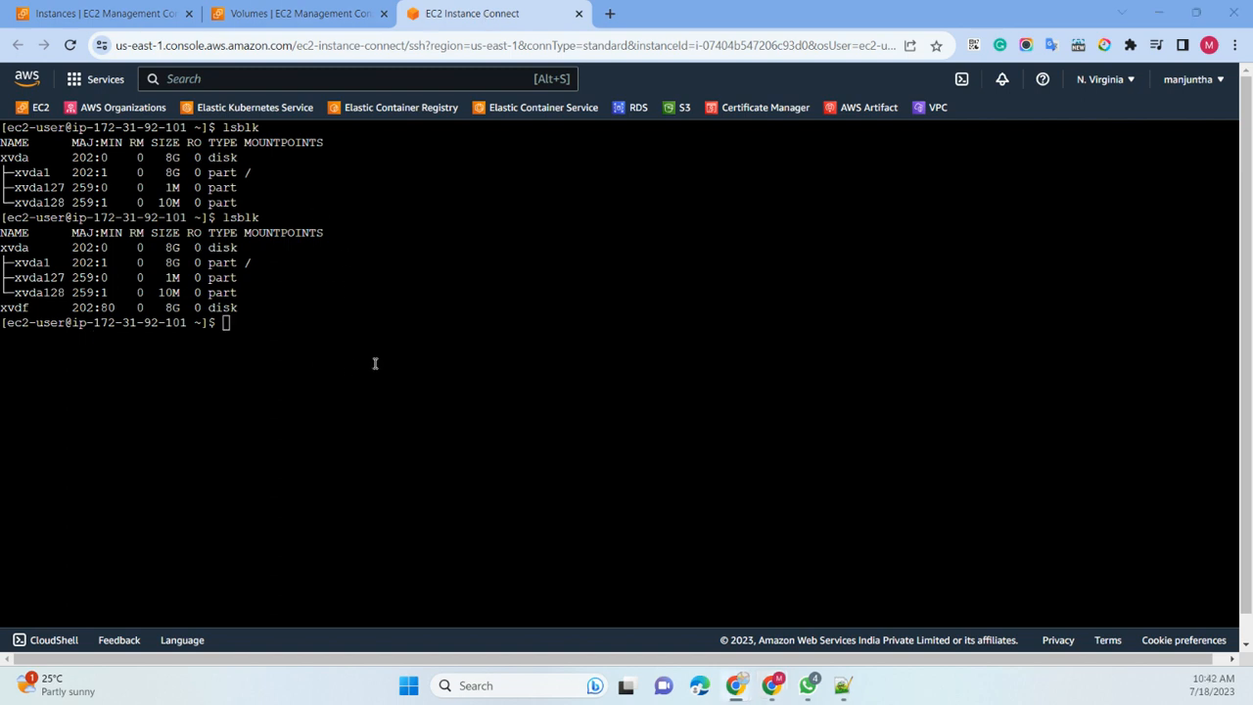
pyautogui.click(400, 366)
pyautogui.write('clear')
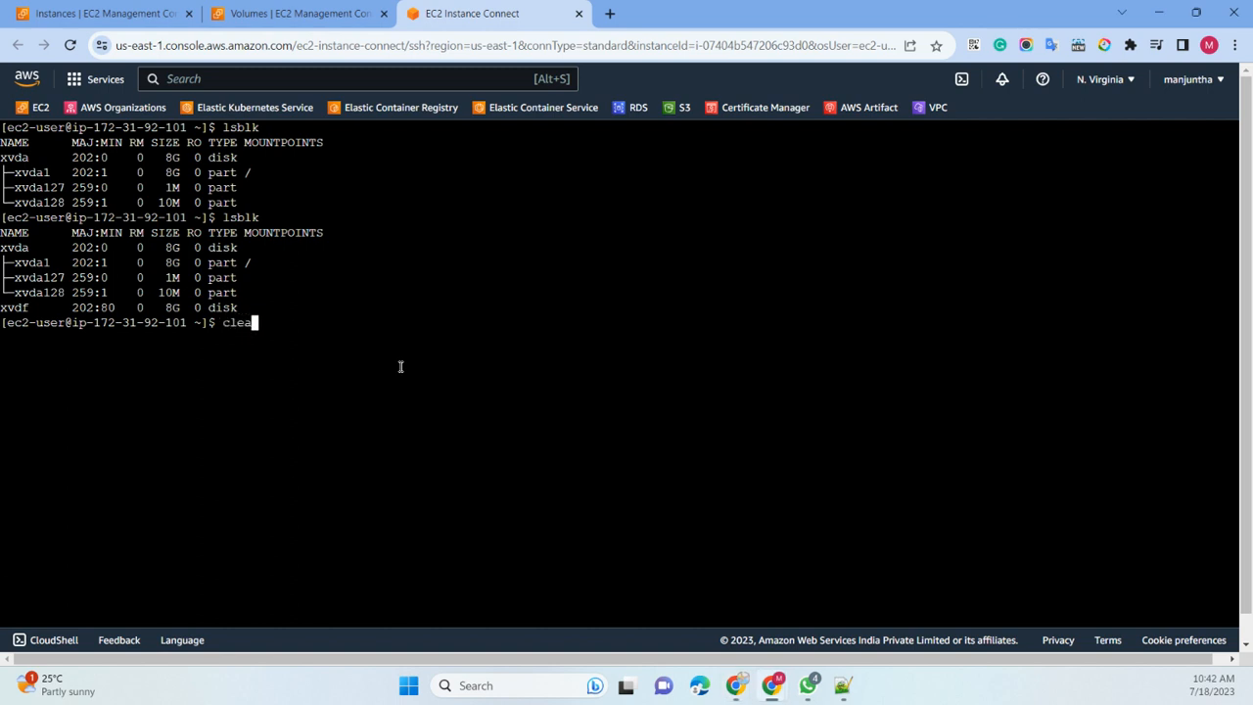
pyautogui.press('Return')
pyautogui.rightClick(331, 260)
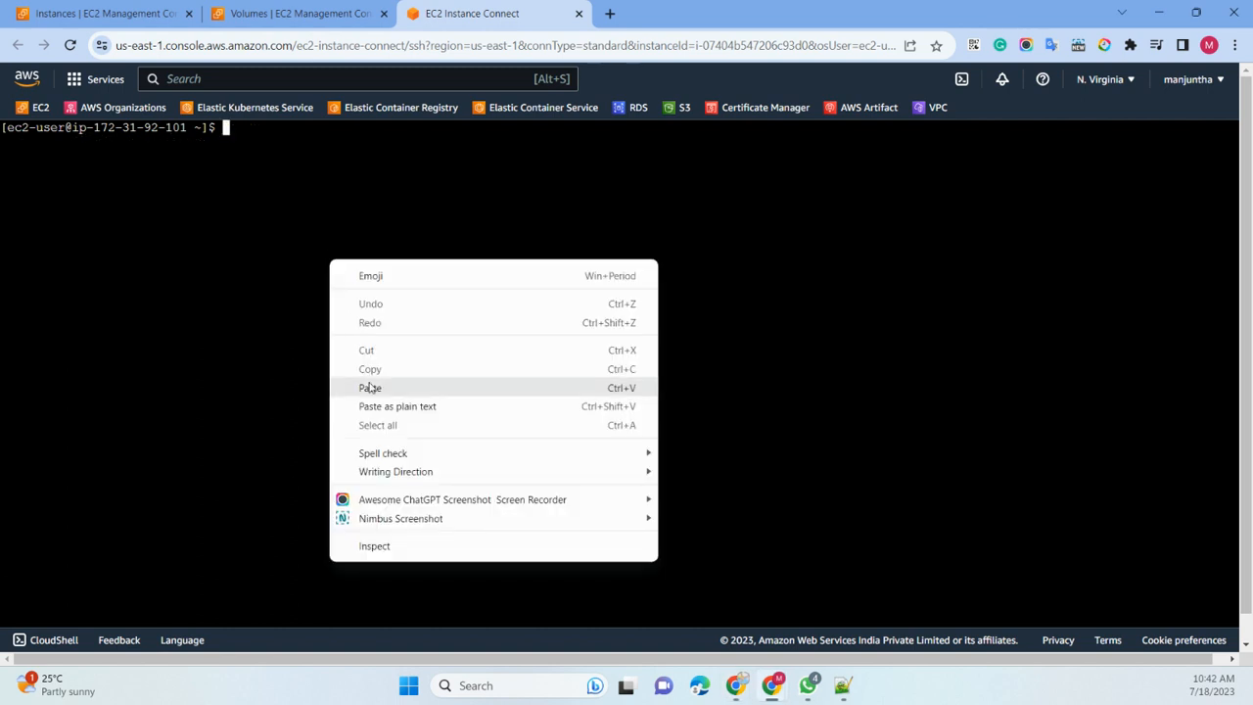
pyautogui.click(370, 386)
pyautogui.press('Return')
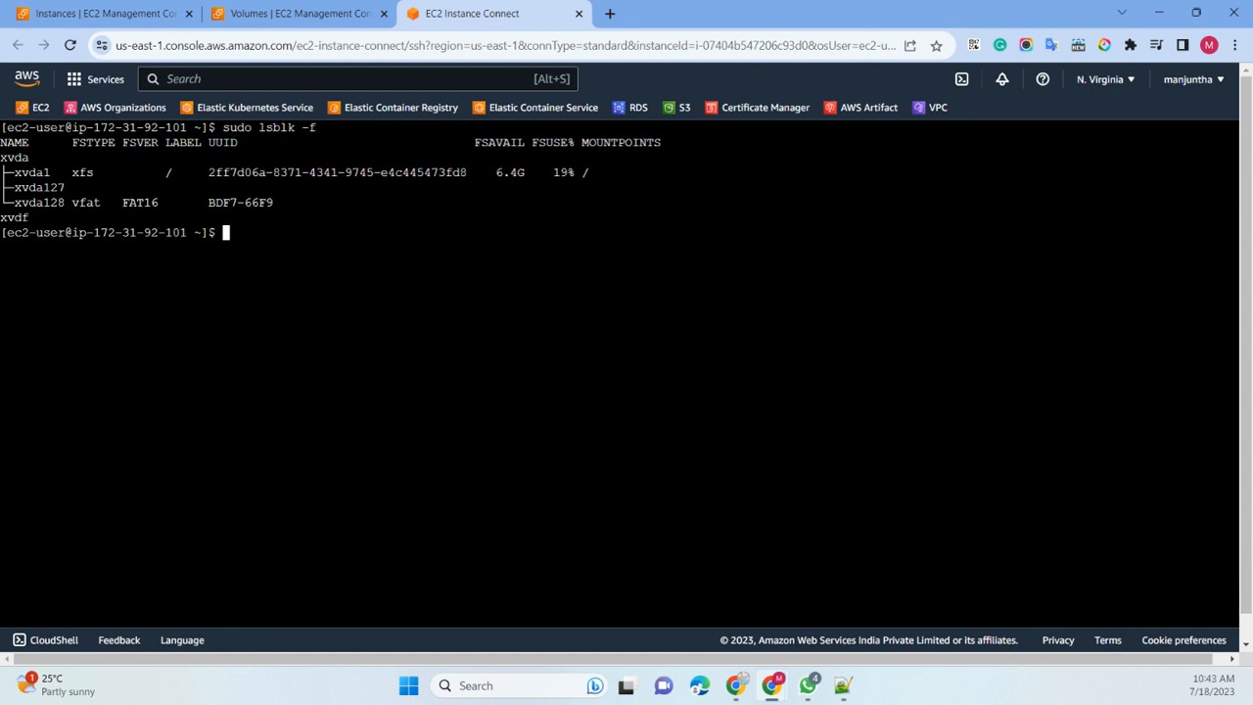
# - Format the new volume with an XFS file system by running sudo mkfs -t xfs /dev/xvdf
pyautogui.rightClick(312, 321)
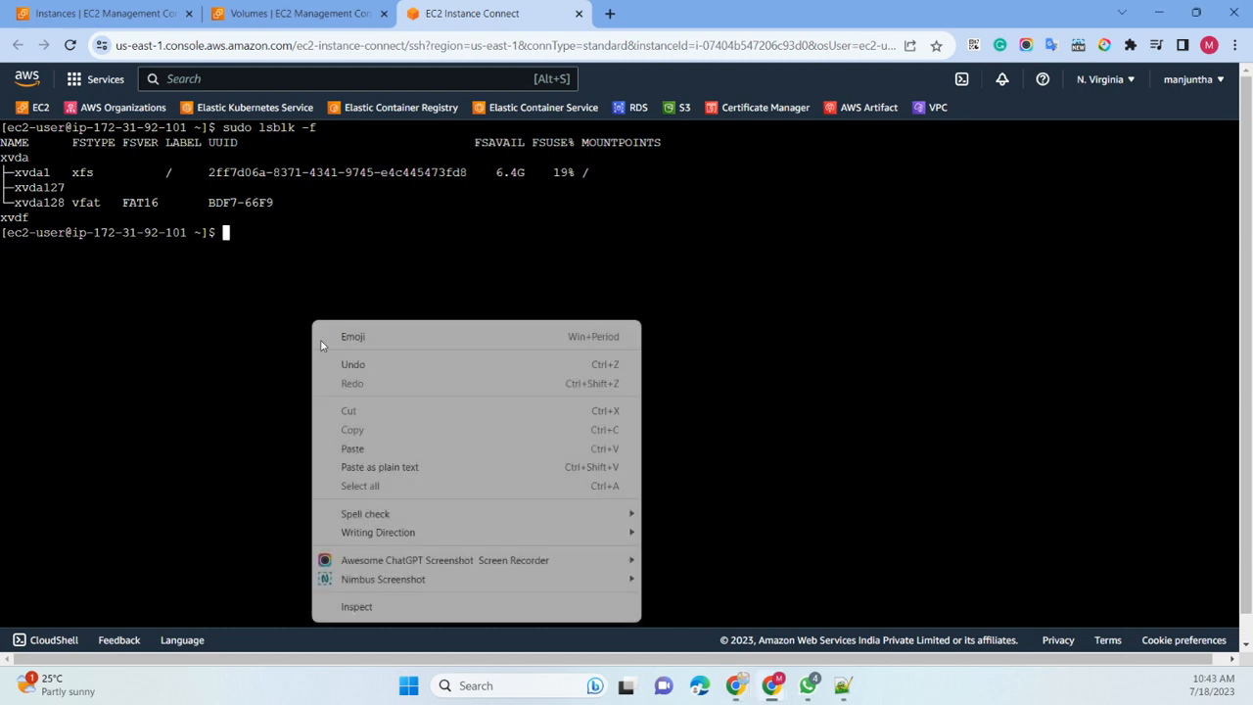
pyautogui.click(352, 448)
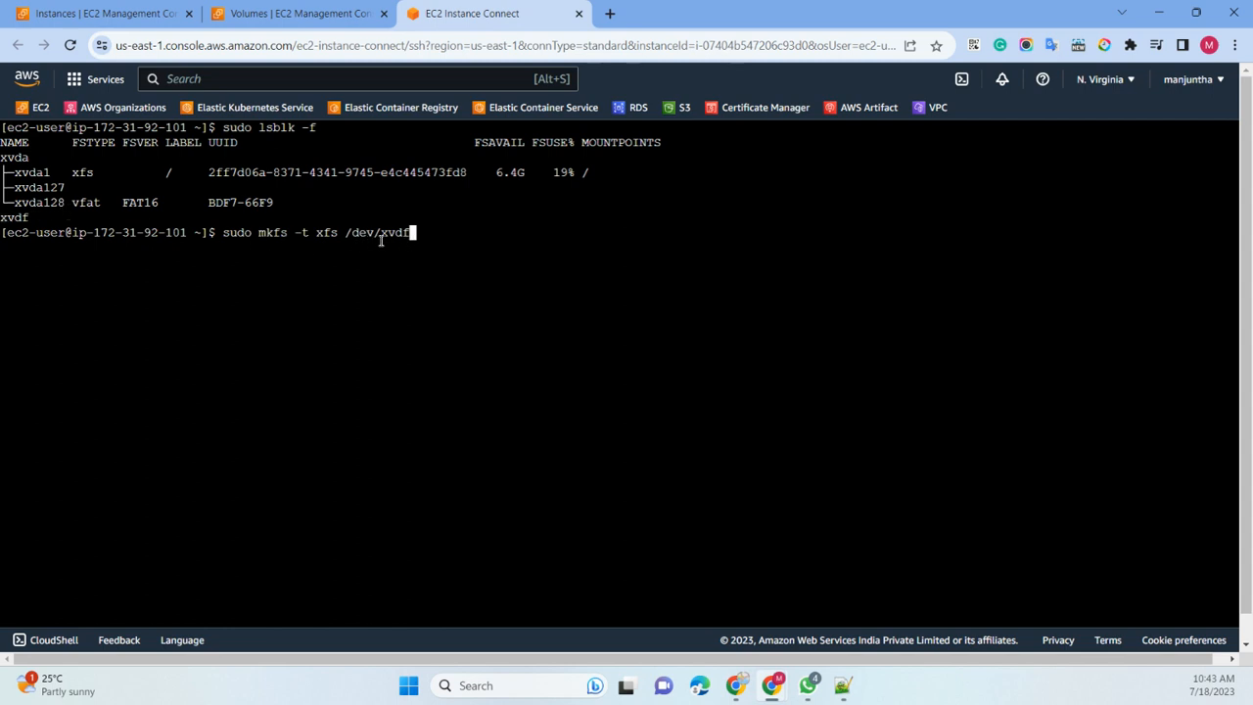
pyautogui.press('Return')
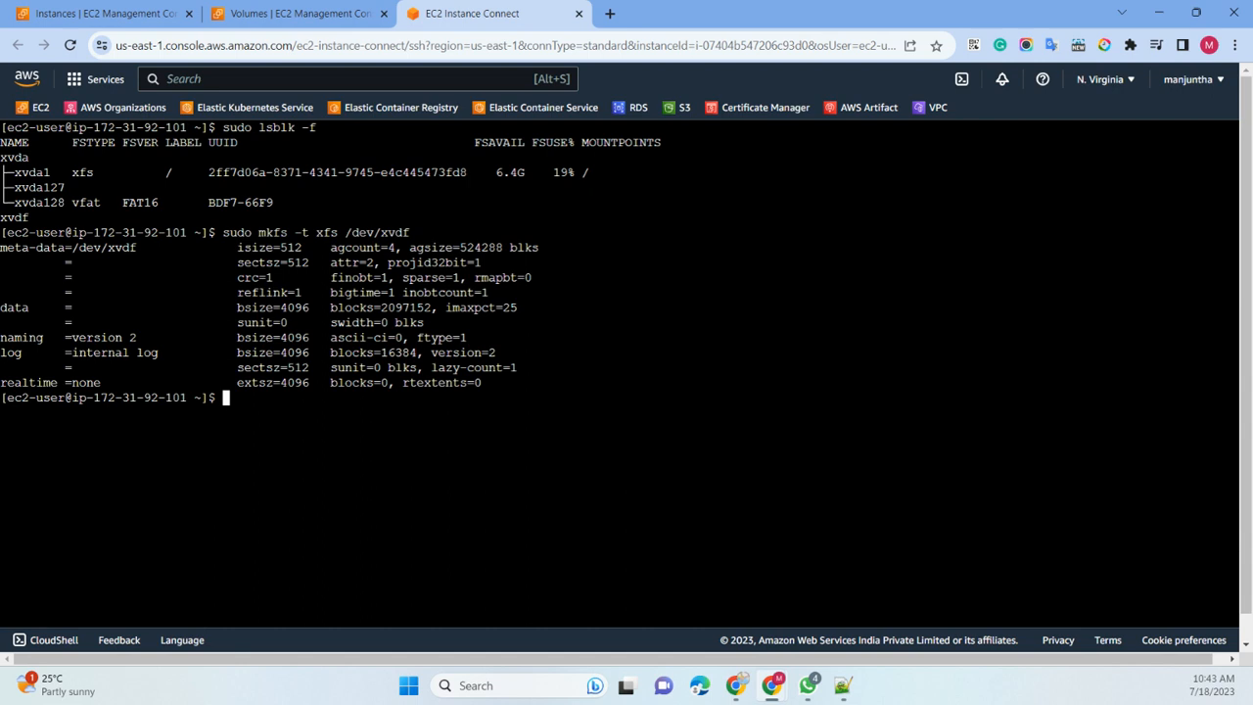
# - Create the mount directory by running sudo mkdir /data
pyautogui.rightClick(283, 504)
pyautogui.click(322, 330)
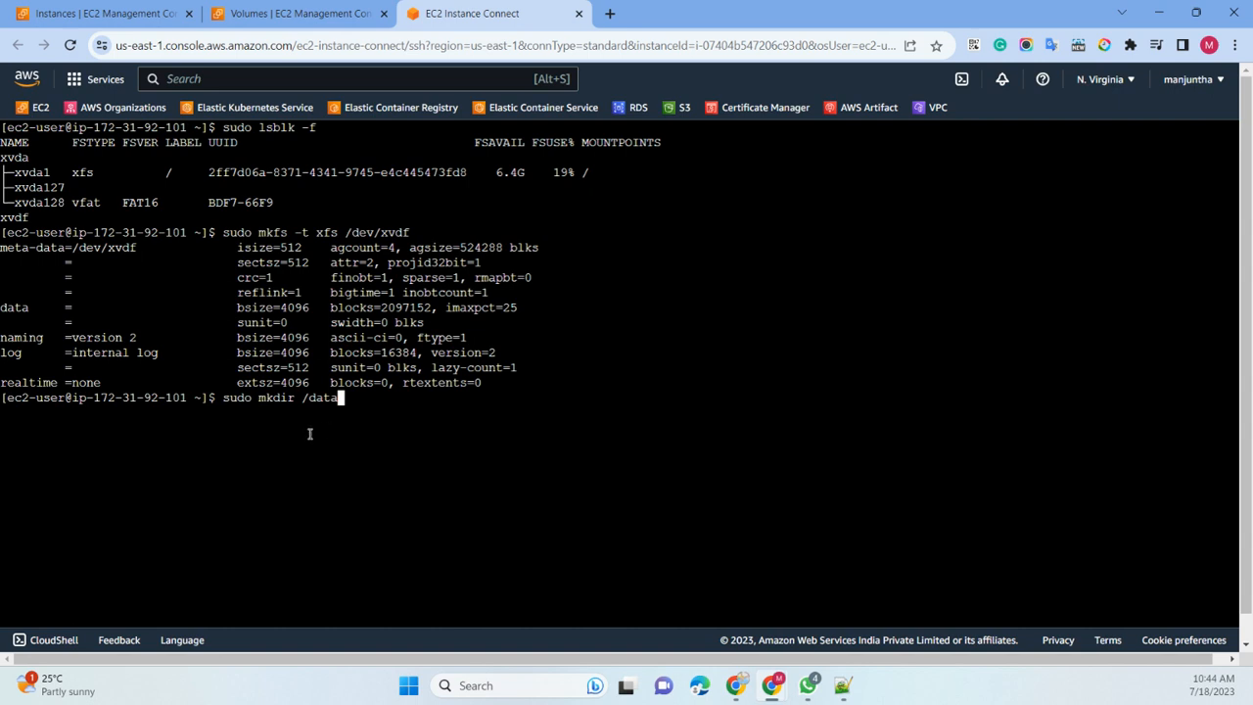
pyautogui.press('Return')
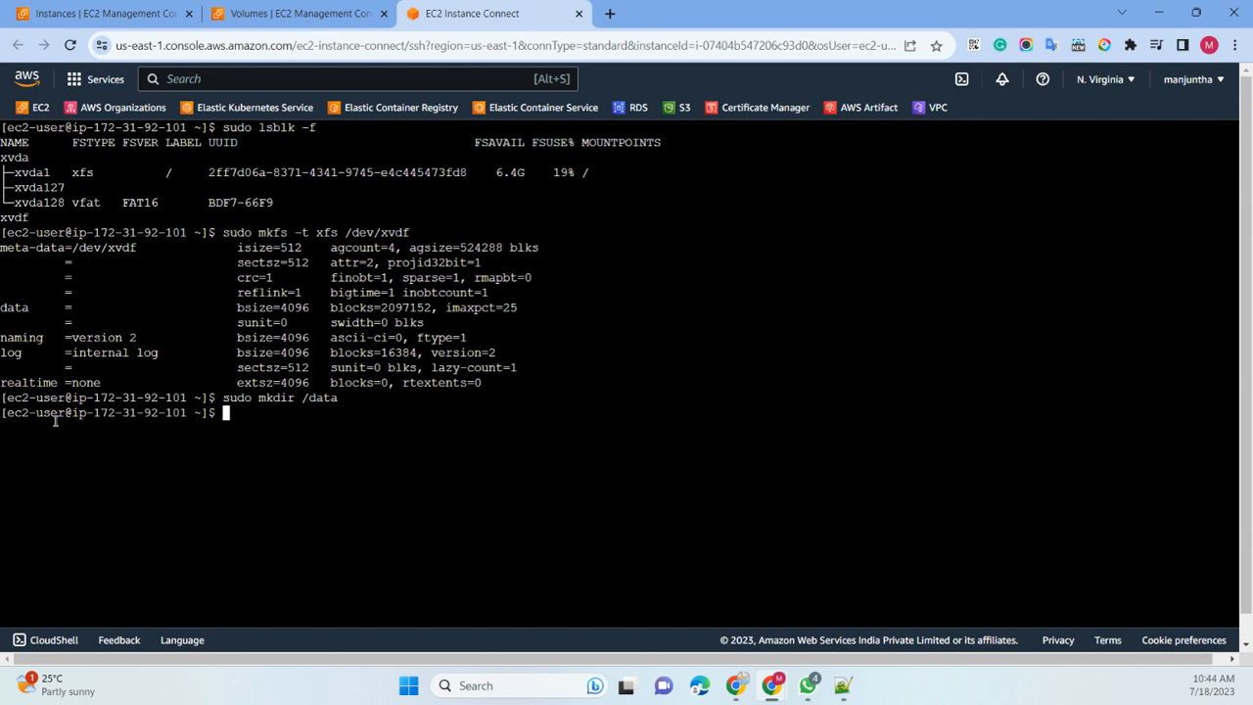
# - Mount the new volume on the data directory by running sudo mount /dev/xvdf /data
pyautogui.hotkey('alt', 'Tab')
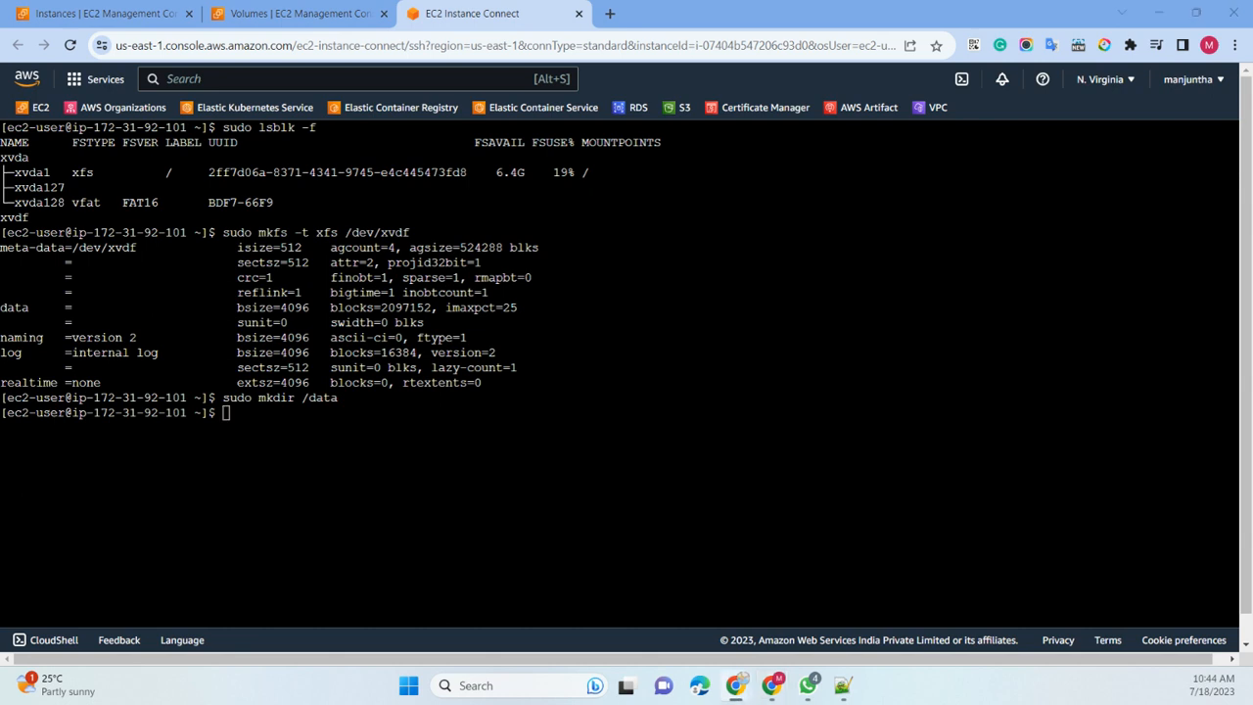
pyautogui.rightClick(361, 489)
pyautogui.click(392, 314)
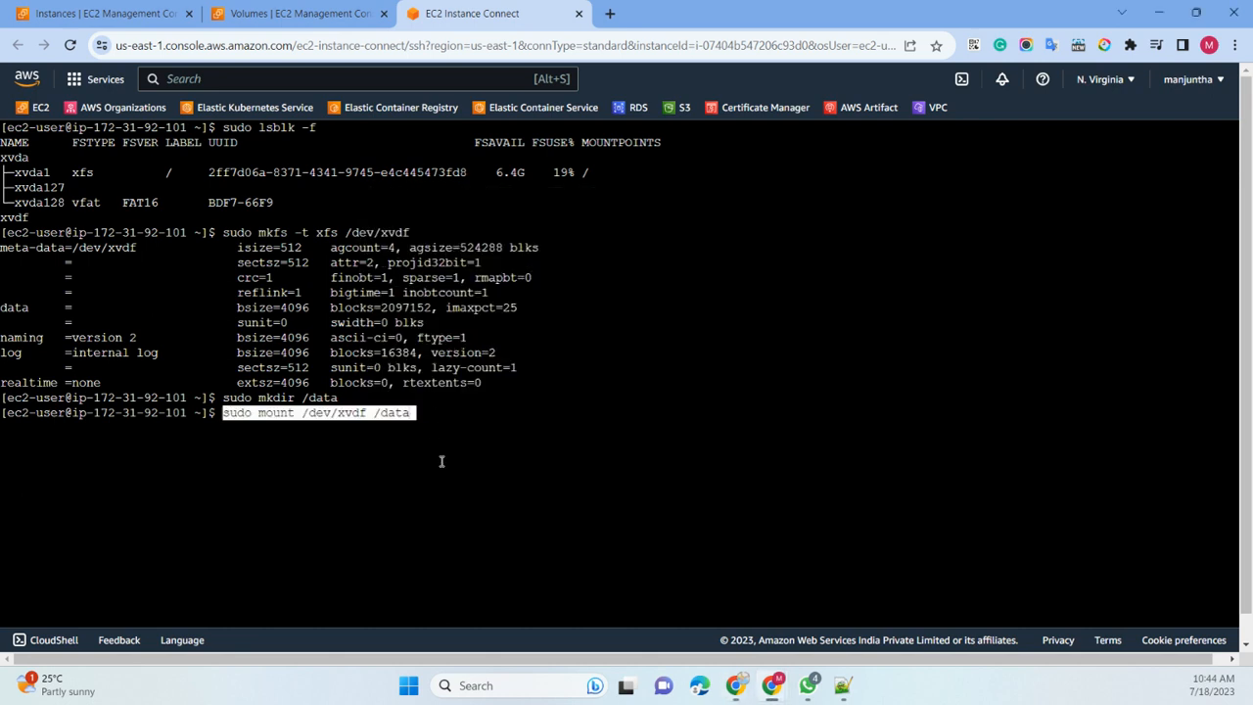
pyautogui.press('Right')
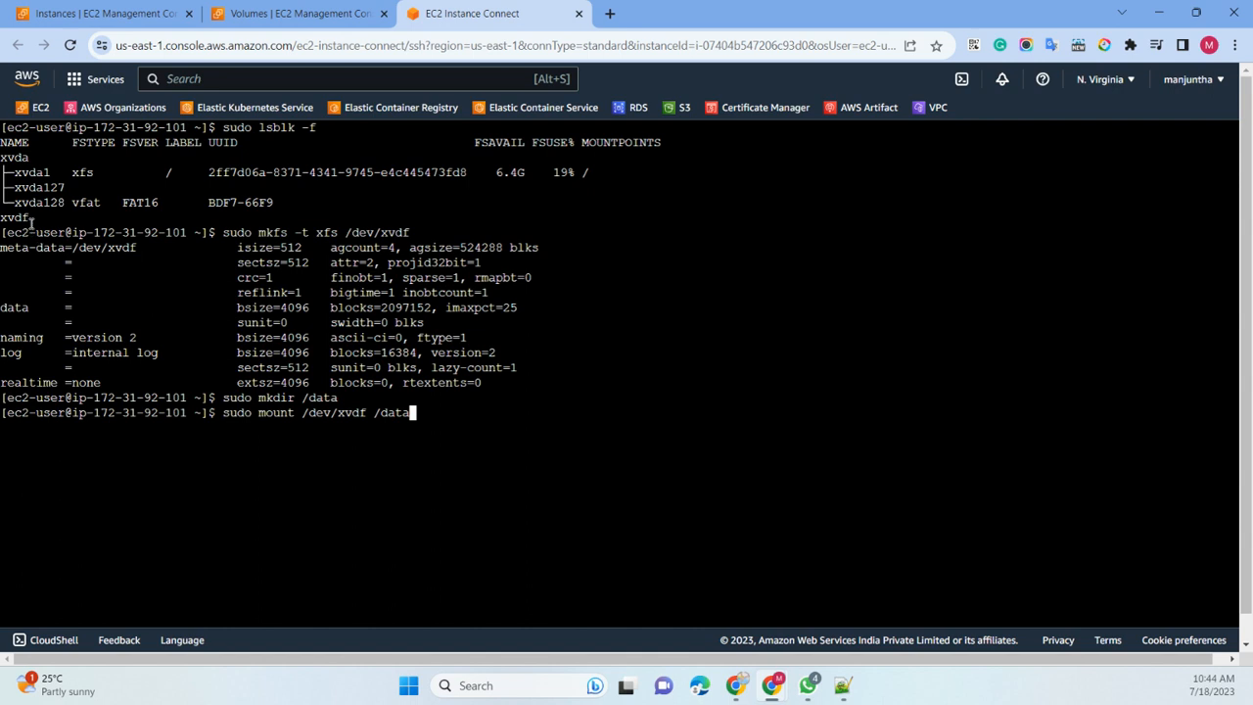
pyautogui.moveTo(32, 221); pyautogui.dragTo(3, 220)
pyautogui.click(349, 464)
pyautogui.moveTo(374, 412); pyautogui.dragTo(407, 412)
pyautogui.click(417, 446)
pyautogui.press('Return')
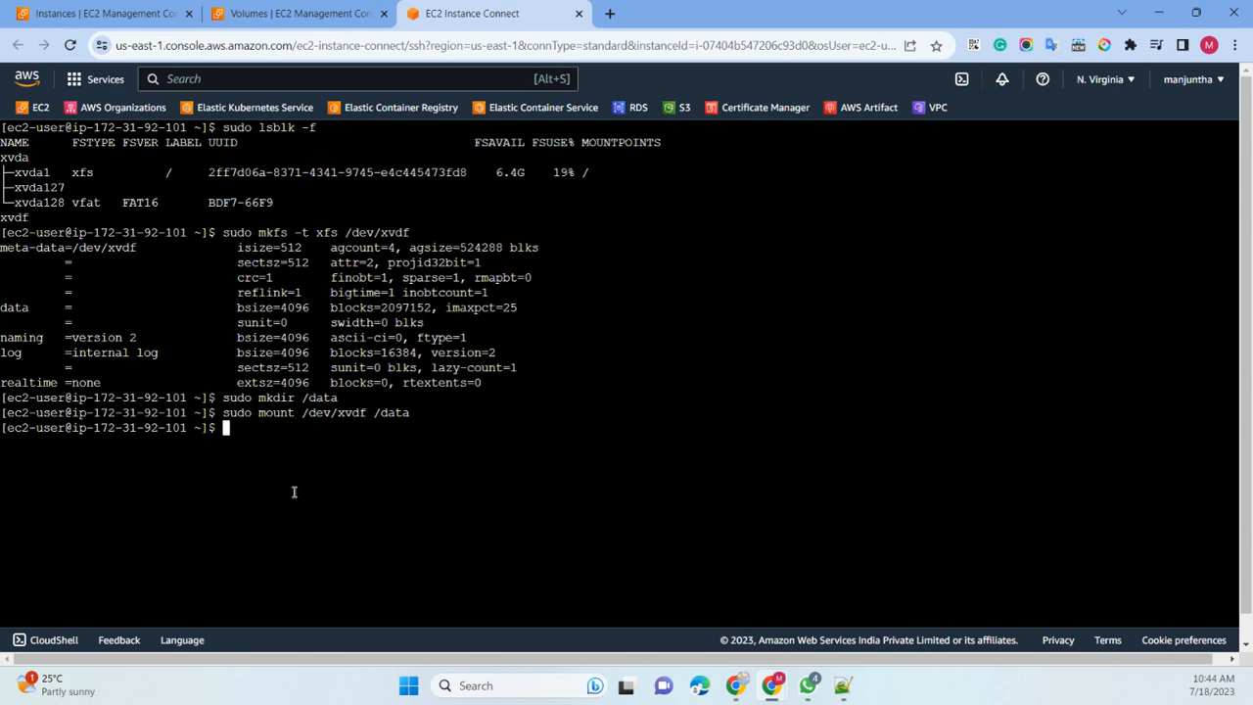
# - Run df -h and highlight the /dev/xvdf row to check where the volume is mounted
pyautogui.write('df -h')
pyautogui.press('Return')
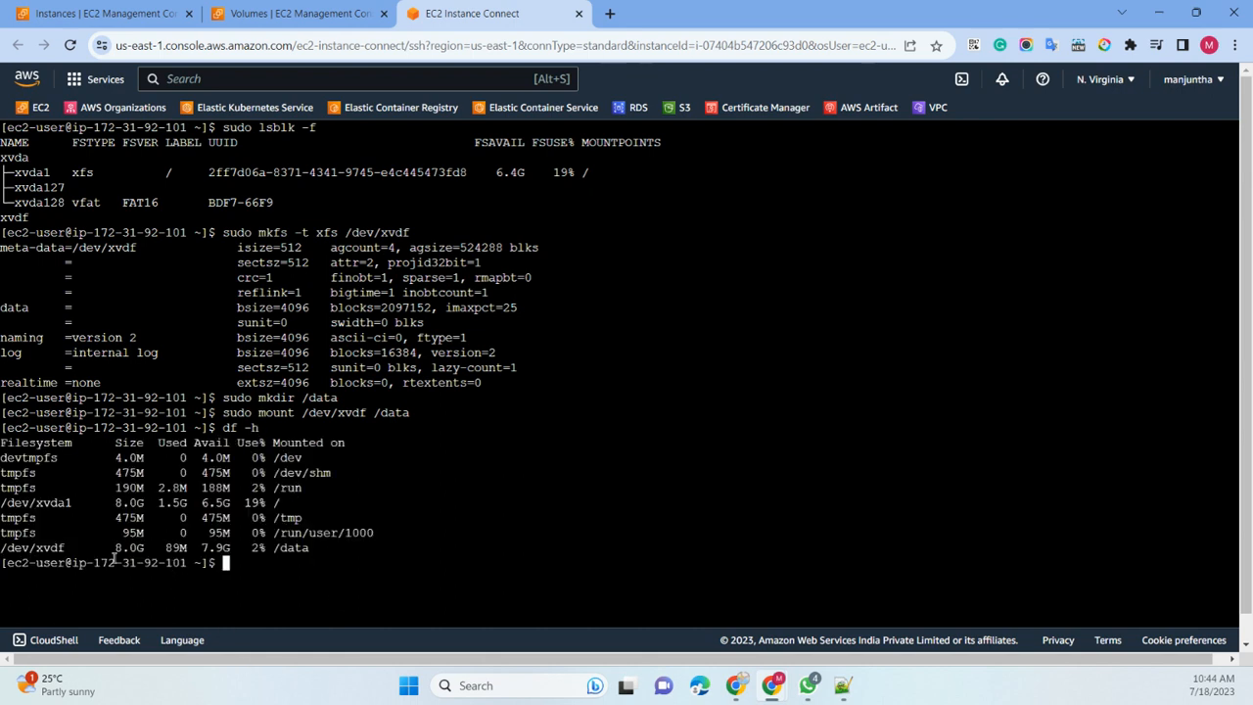
pyautogui.moveTo(7, 547); pyautogui.dragTo(325, 548)
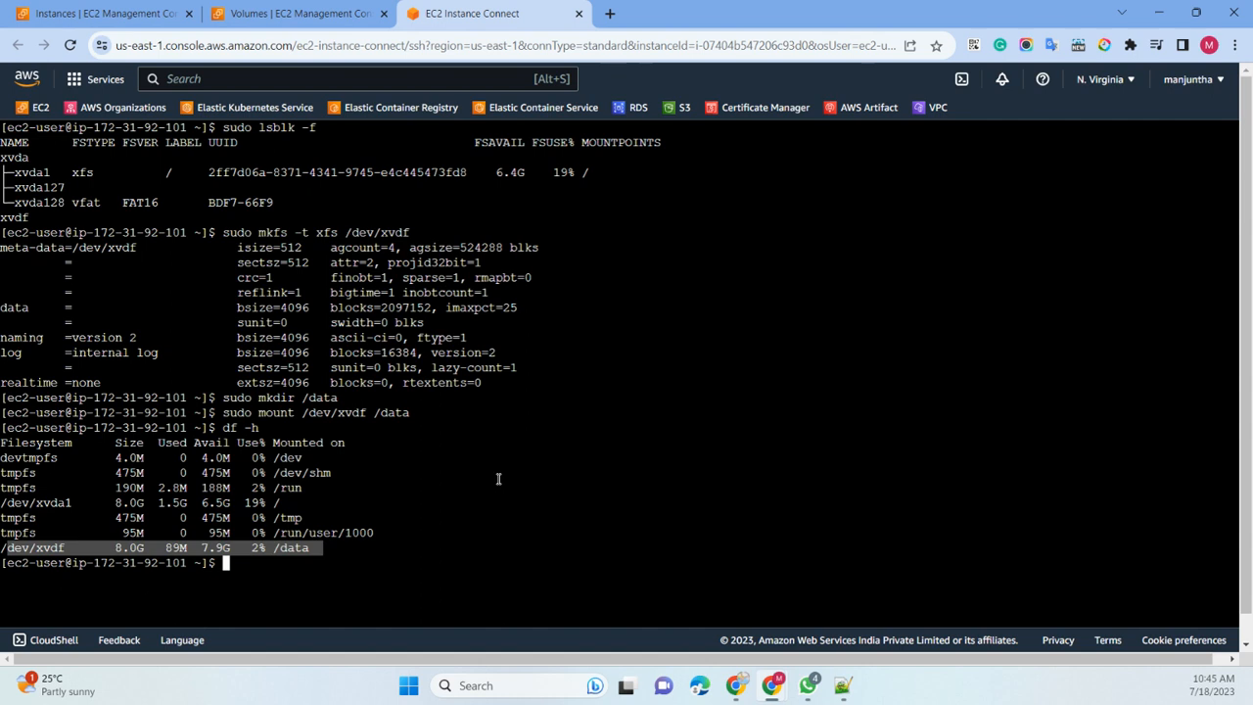
pyautogui.click(436, 481)
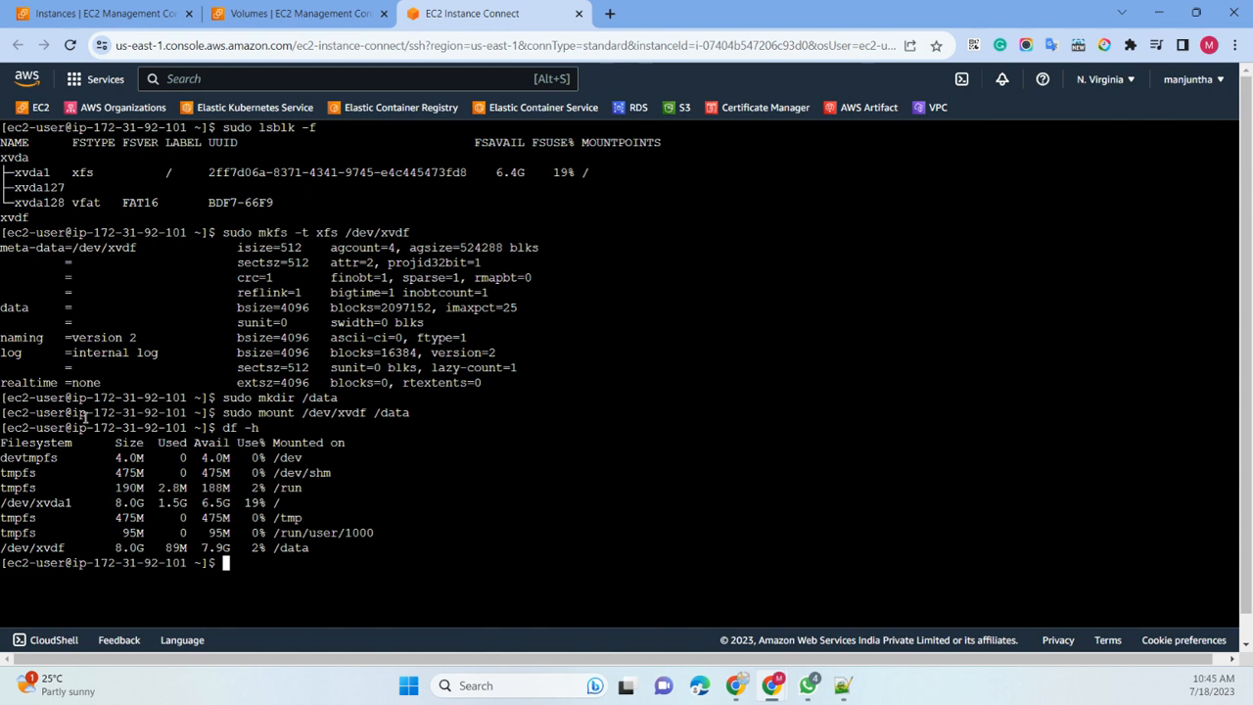
# - Back up the file system table by running sudo cp /etc/fstab /etc/fstab.orig
pyautogui.rightClick(334, 578)
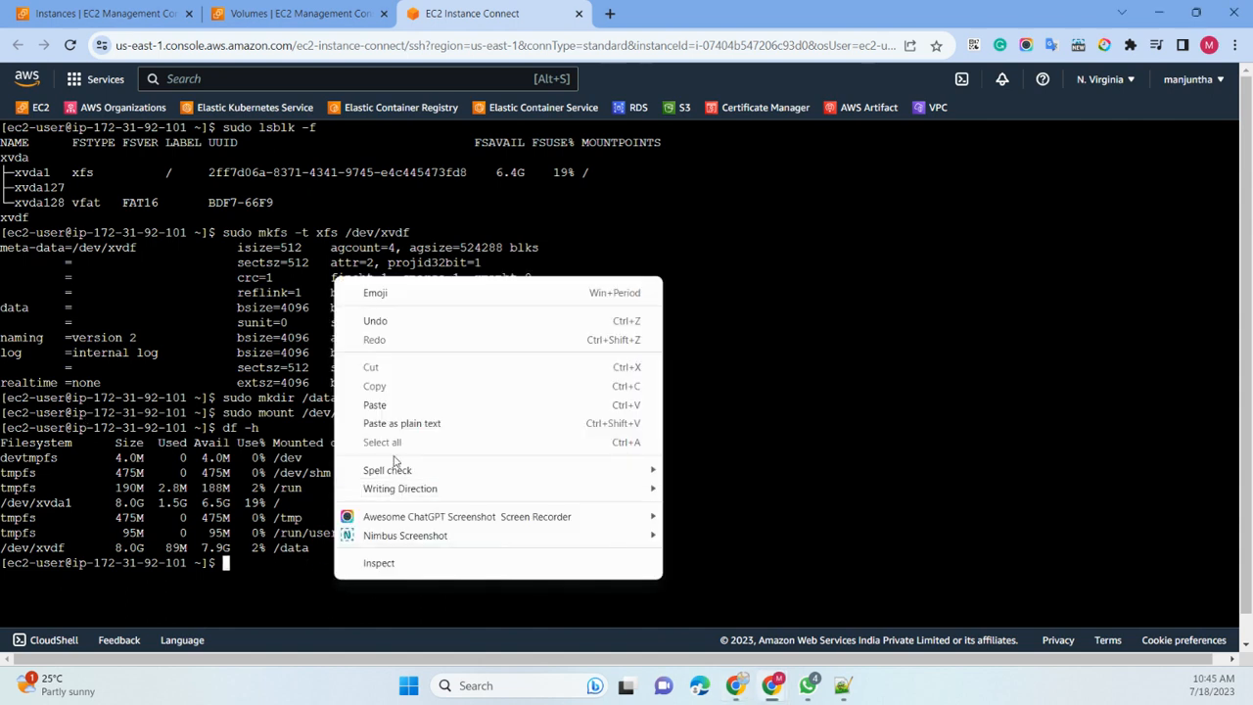
pyautogui.click(382, 404)
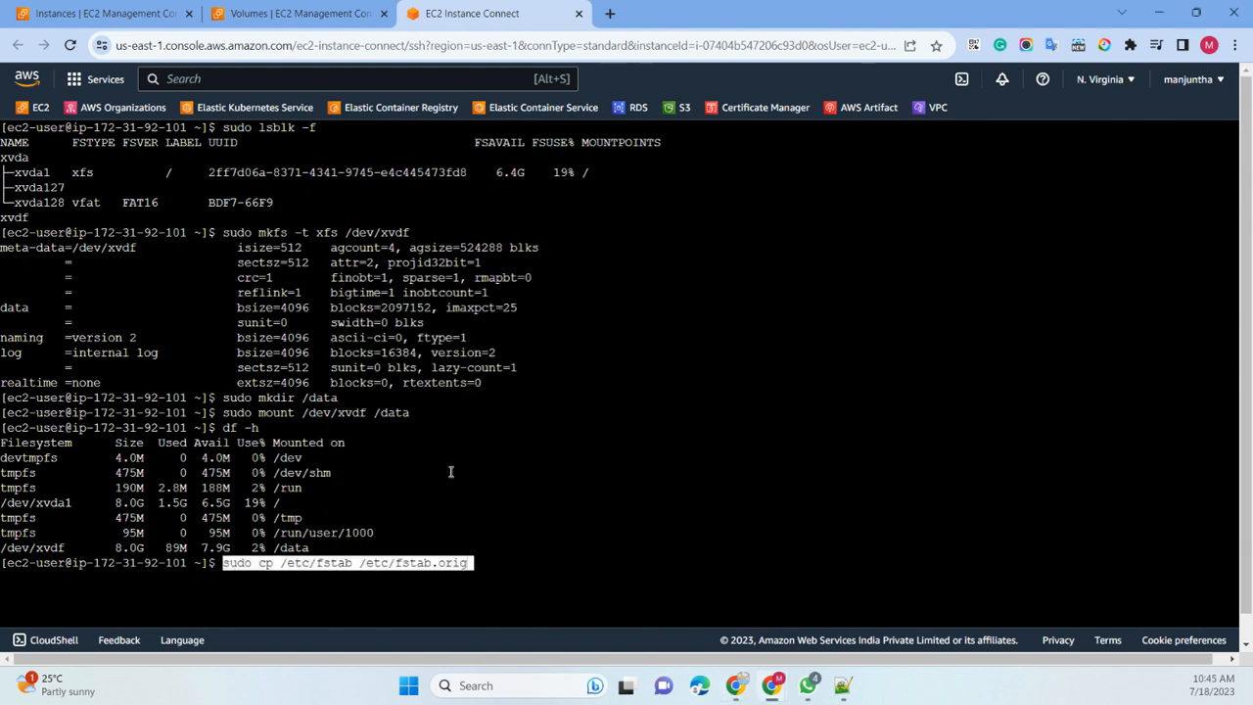
pyautogui.press('Right')
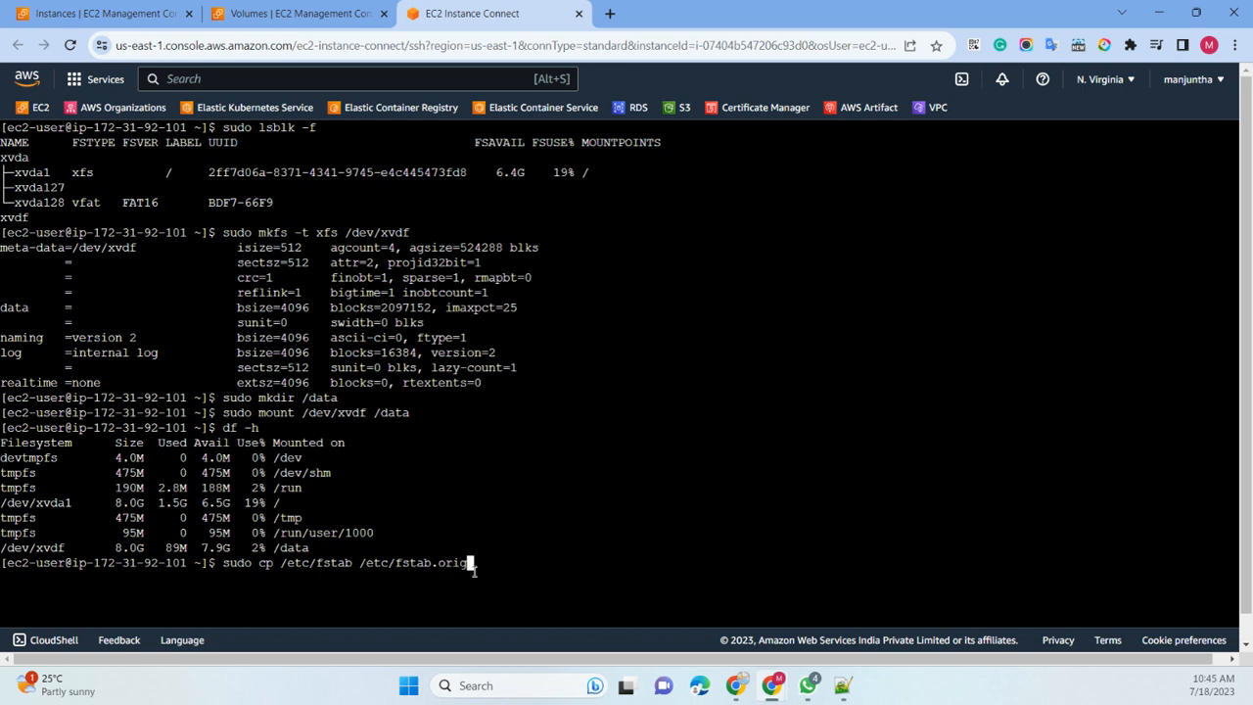
pyautogui.press('Return')
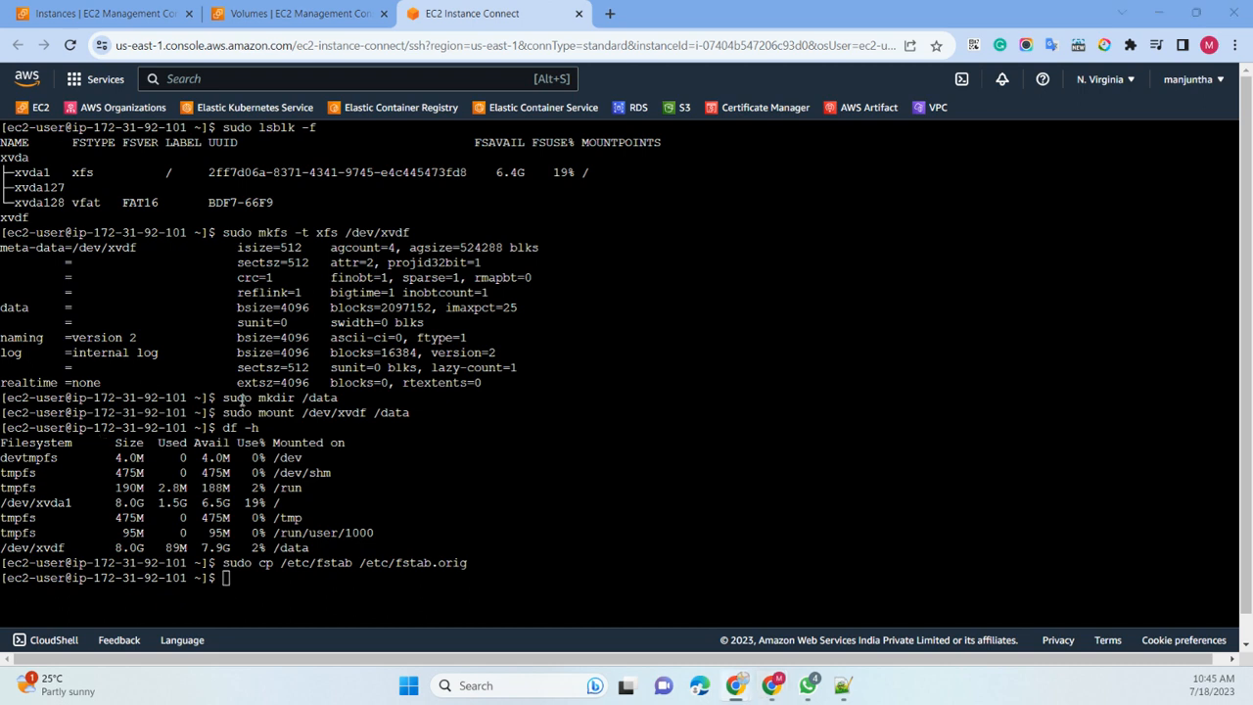
# - Run sudo blkid and copy the whole /dev/xvdf line from its output
pyautogui.rightClick(471, 169)
pyautogui.click(511, 296)
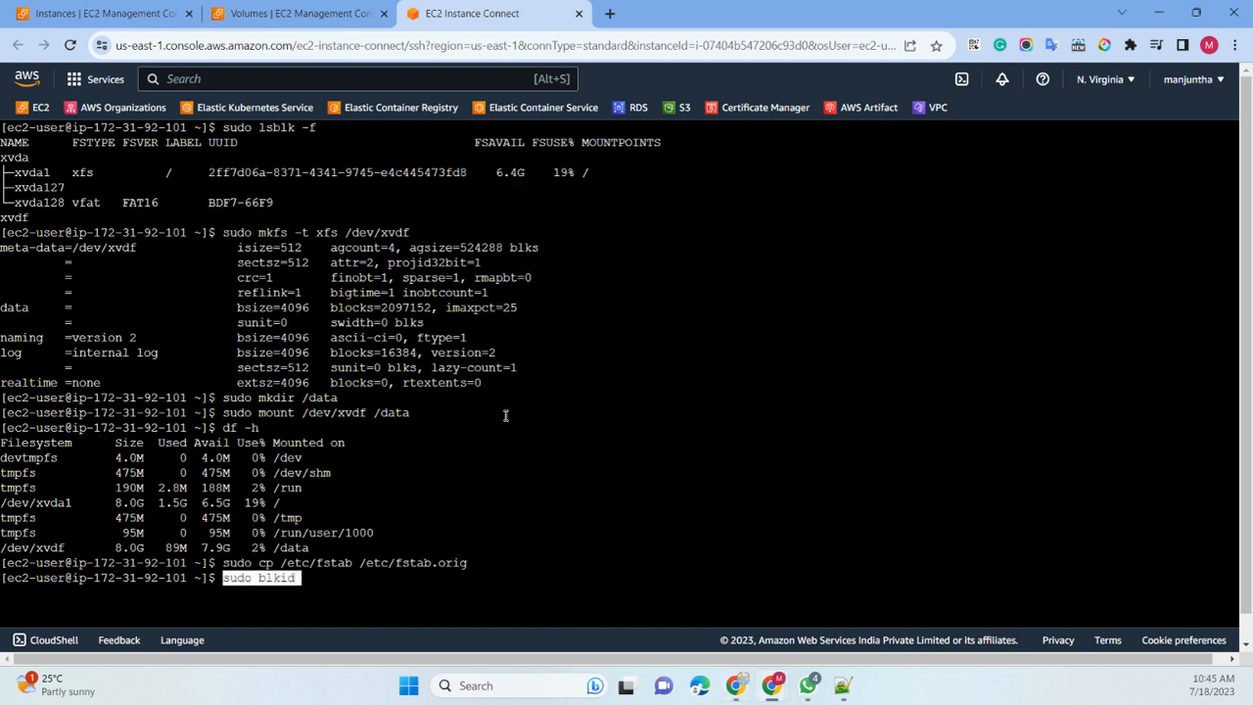
pyautogui.press('Return')
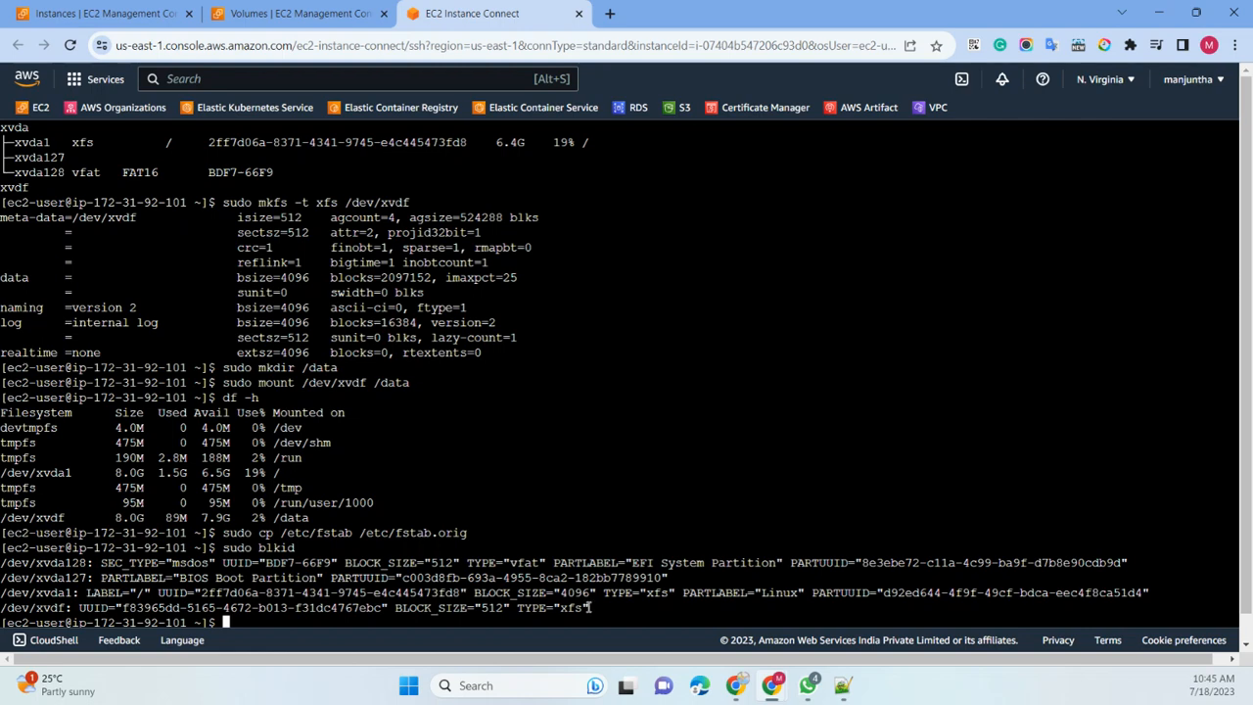
pyautogui.moveTo(589, 608); pyautogui.dragTo(3, 609)
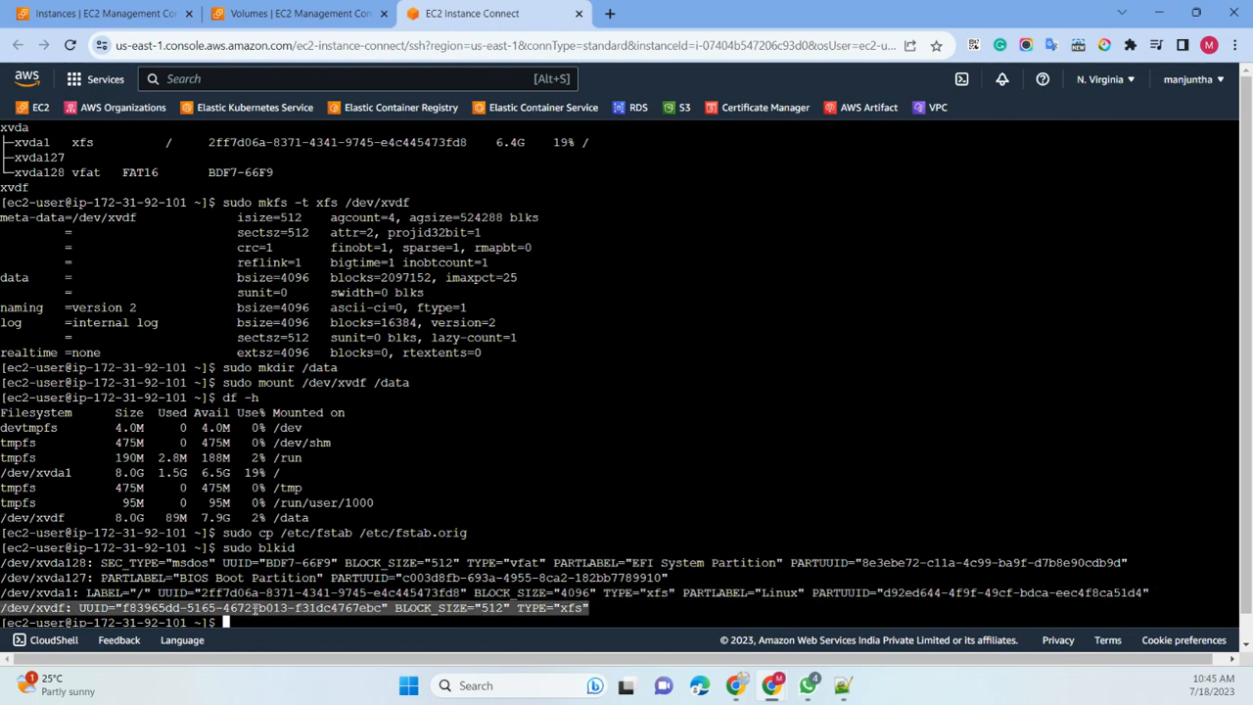
pyautogui.rightClick(254, 611)
pyautogui.click(323, 341)
pyautogui.click(494, 433)
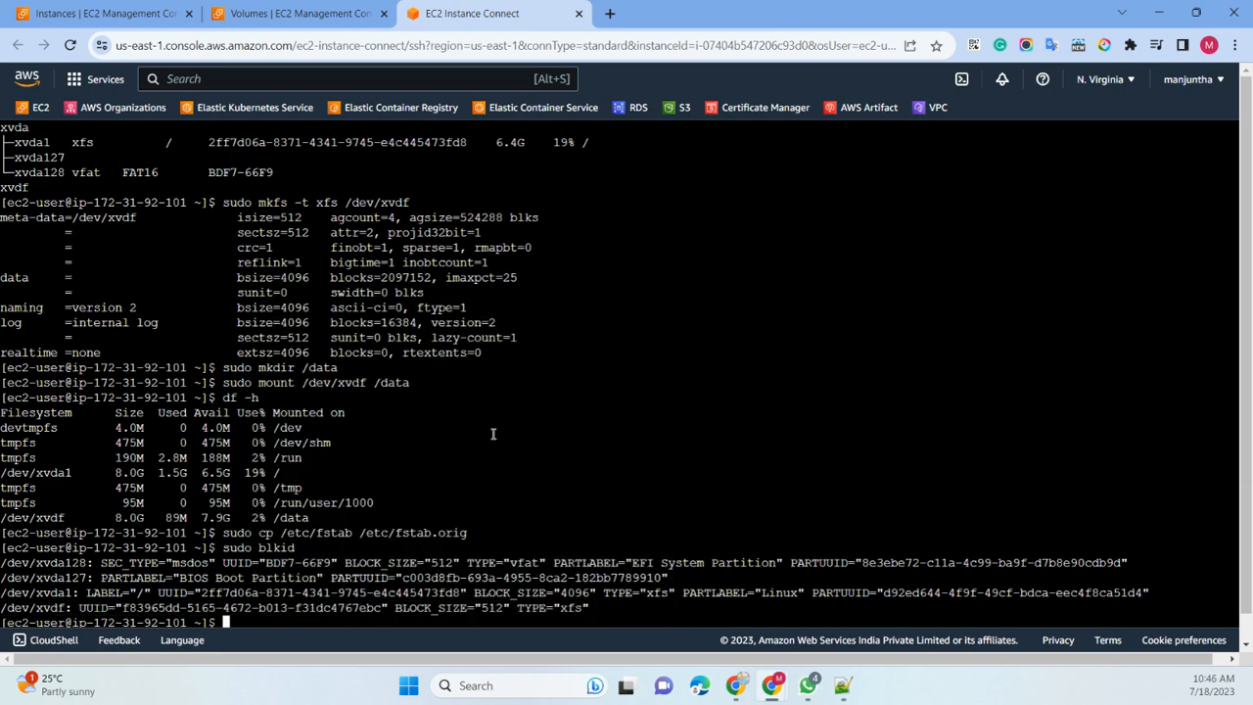
# - Open etc/fstab with sudo vim and insert the copied /dev/xvdf blkid line below two blank lines
pyautogui.write('sudo vim etc/fstab')
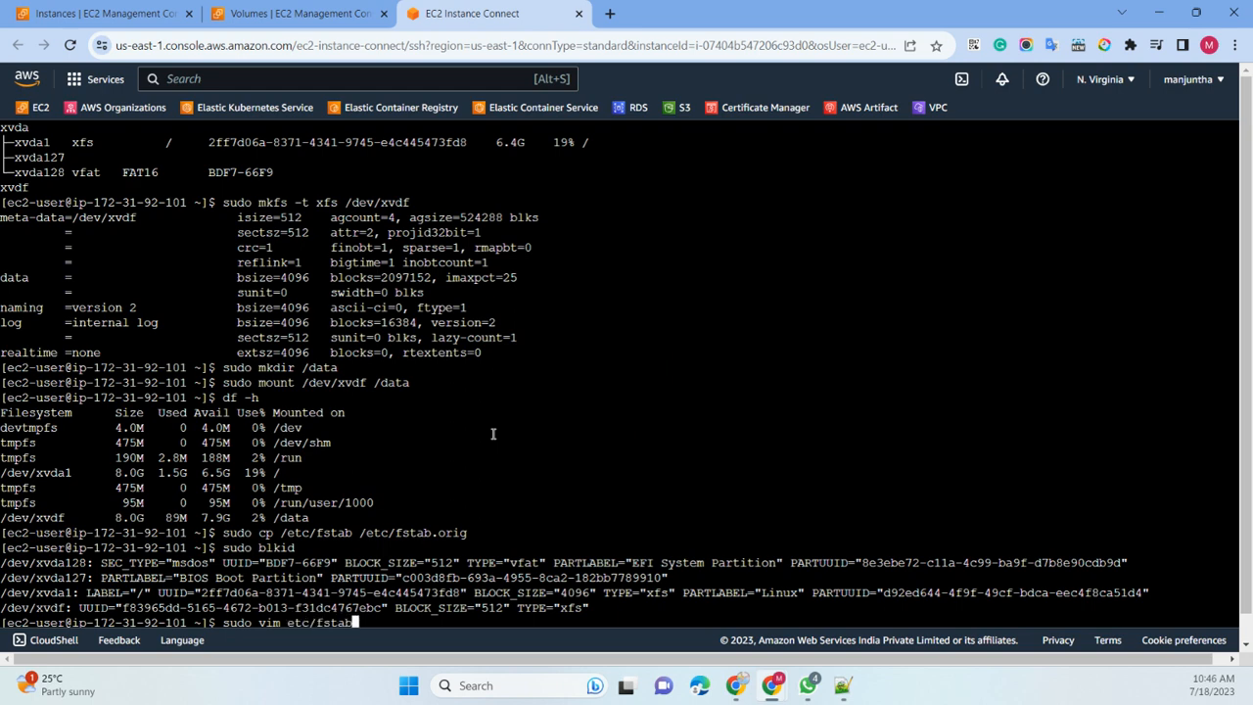
pyautogui.press('Return')
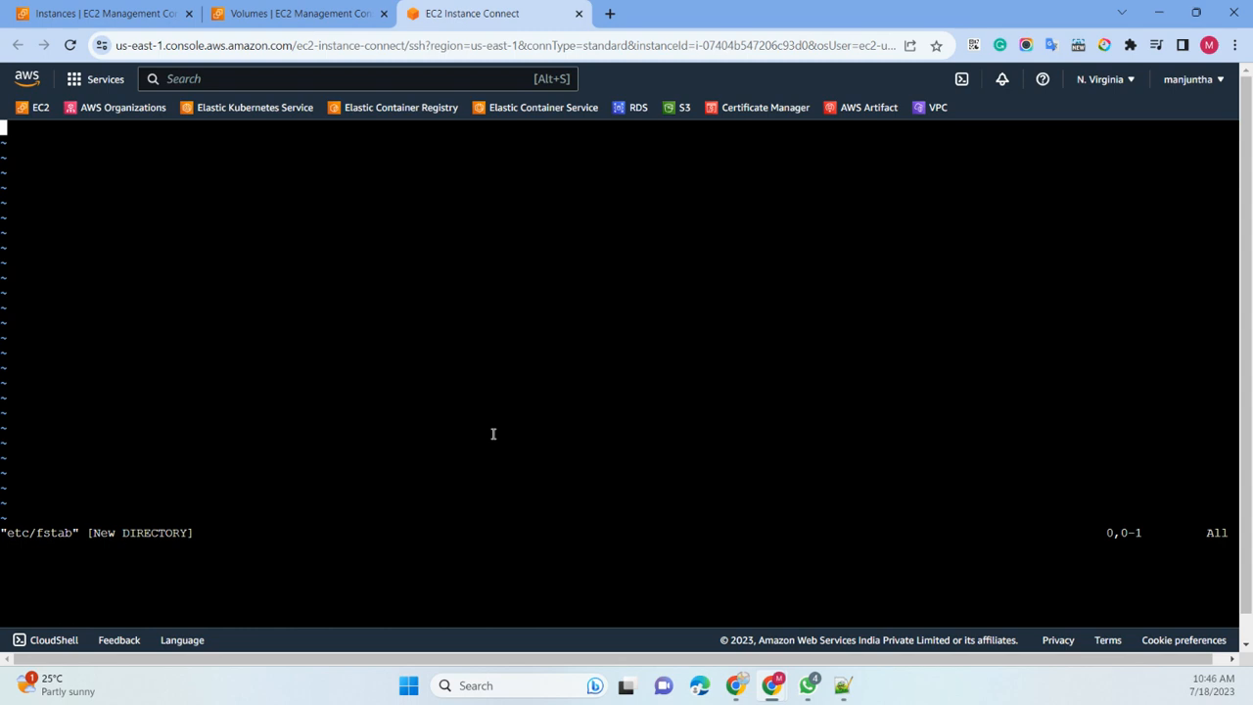
pyautogui.press('i')
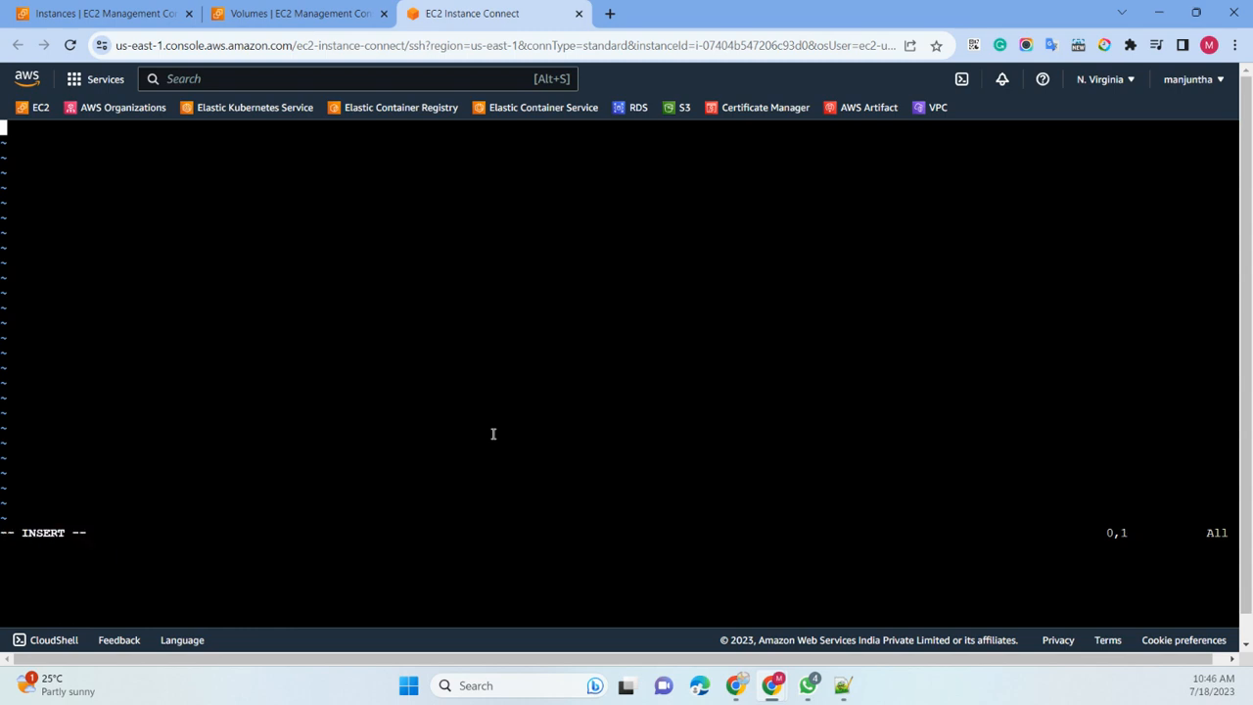
pyautogui.press('Return')
pyautogui.press('Return')
pyautogui.rightClick(111, 195)
pyautogui.click(157, 324)
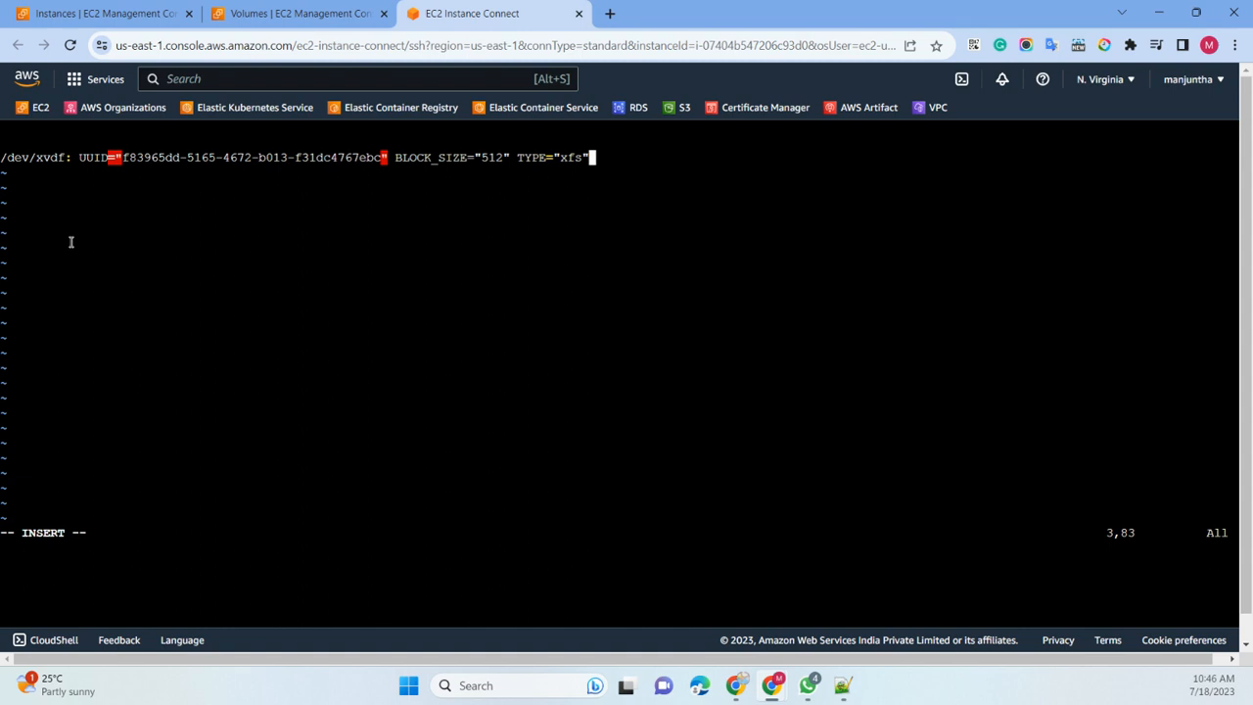
# - Insert the entry UUID=aebf131c-6957-451e-8d34-ec978d9581ae /data xfs defaults,nofail 0 2 above the /dev/xvdf line, separated by a blank line
pyautogui.hotkey('alt', 'Tab')
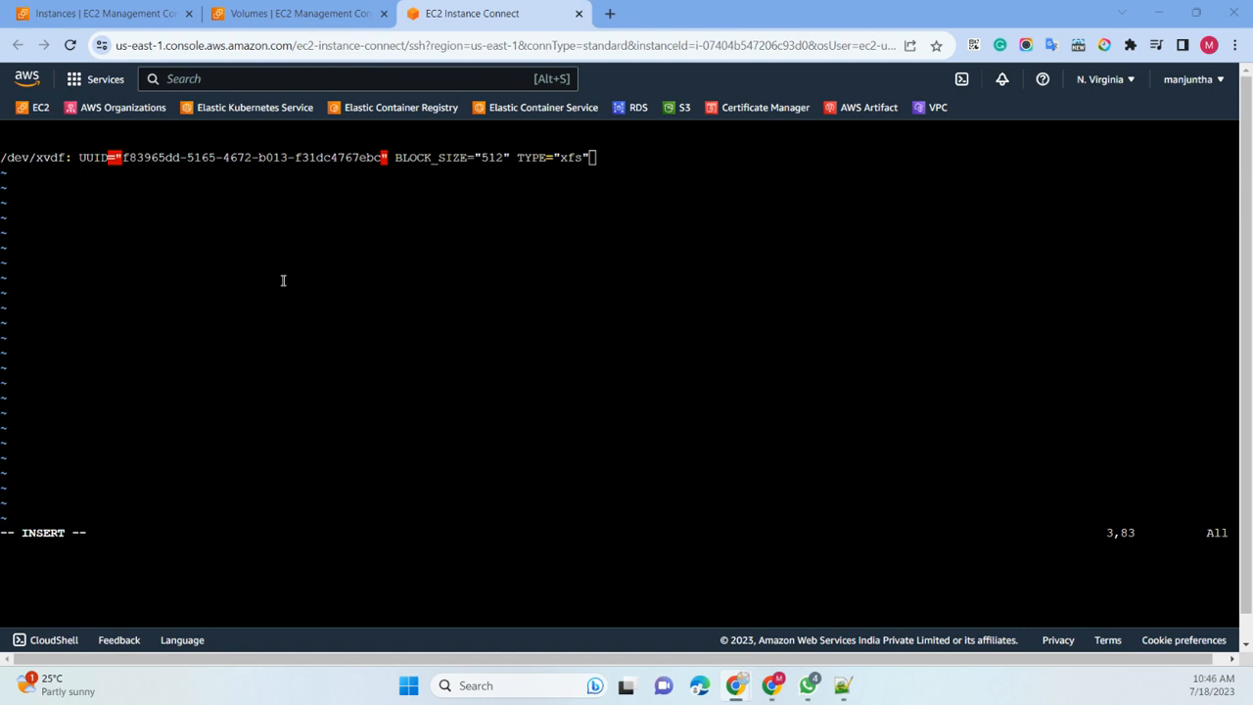
pyautogui.click(614, 161)
pyautogui.press('Up')
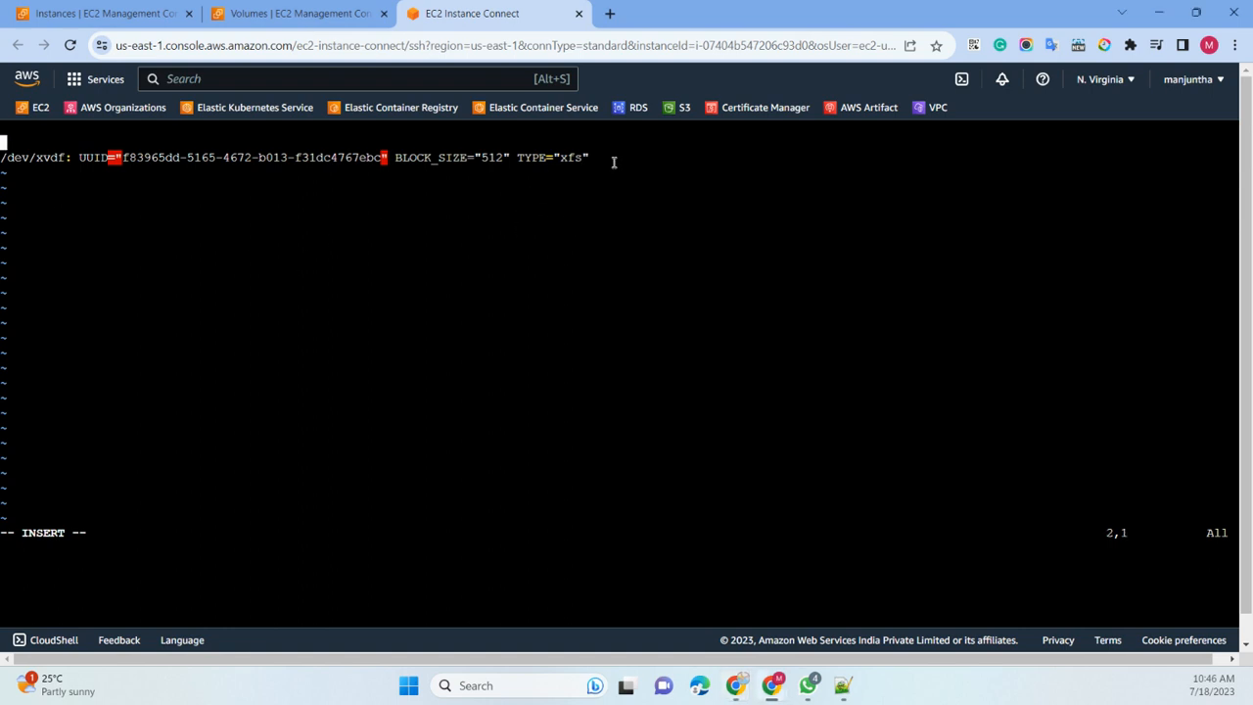
pyautogui.press('Return')
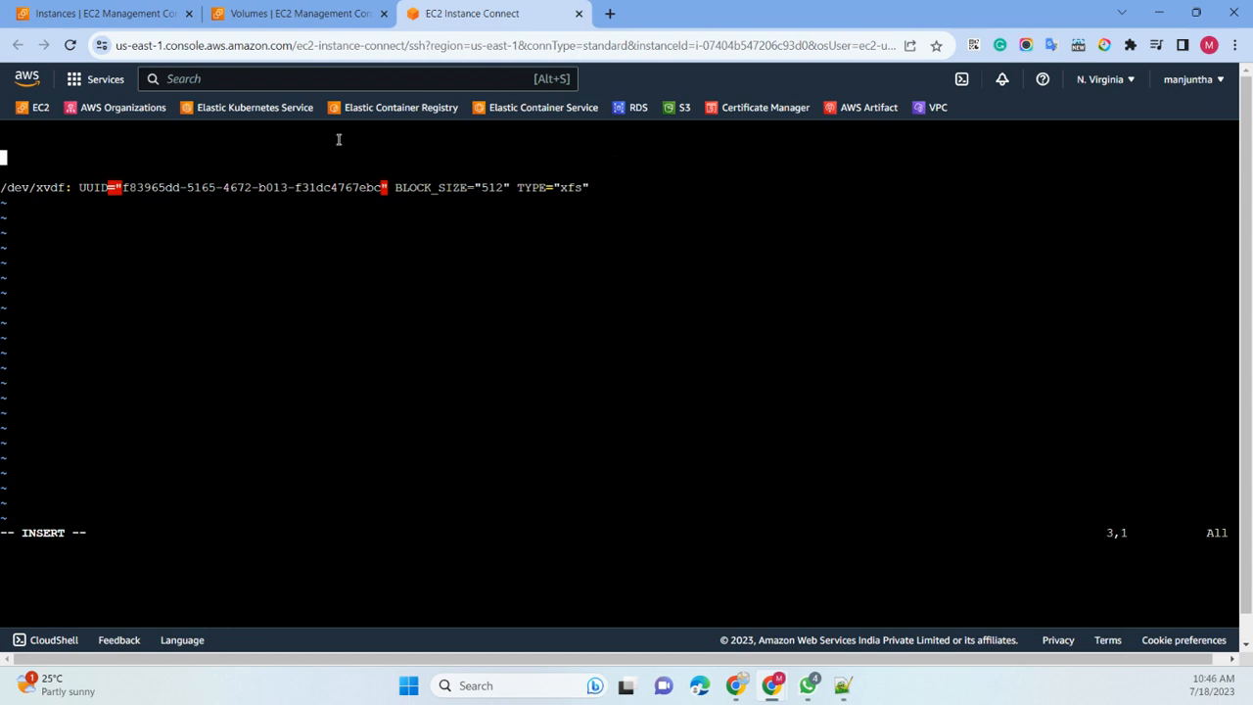
pyautogui.rightClick(90, 157)
pyautogui.click(129, 286)
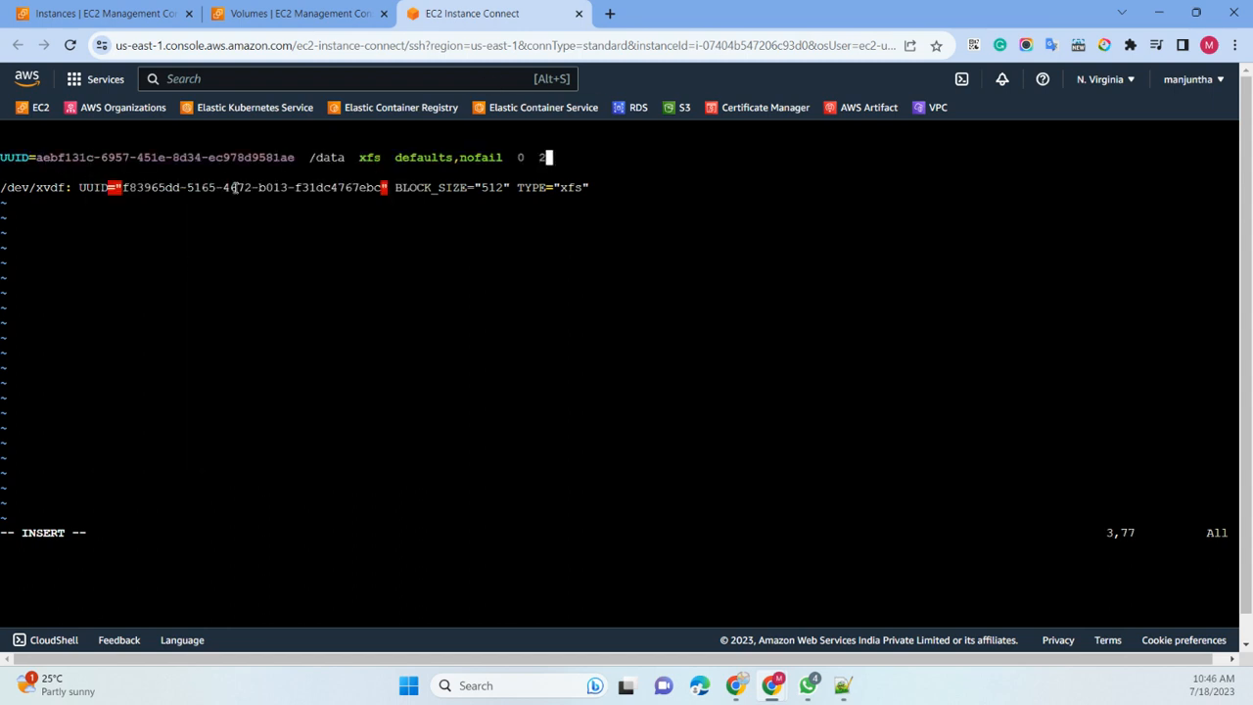
# - Replace the UUID in the /data entry with f83965dd-5165-4672-b013-f31dc4767ebc, copied from the /dev/xvdf line
pyautogui.moveTo(384, 187); pyautogui.dragTo(125, 188)
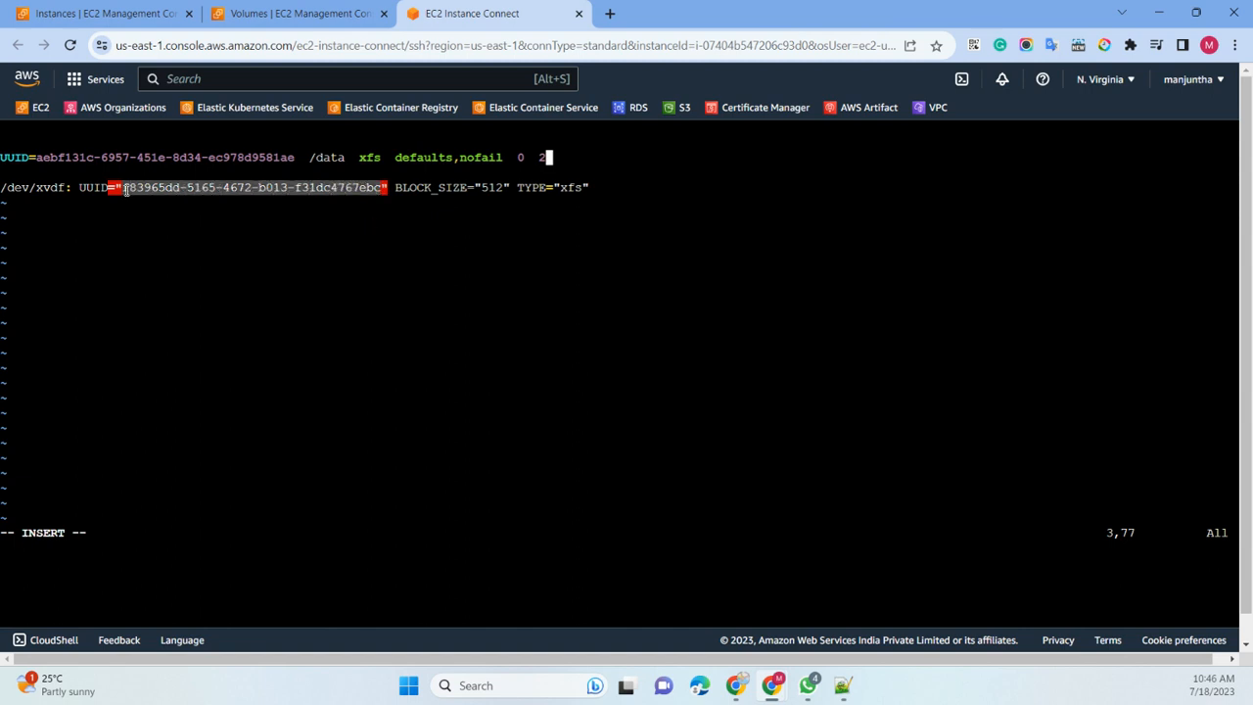
pyautogui.rightClick(145, 188)
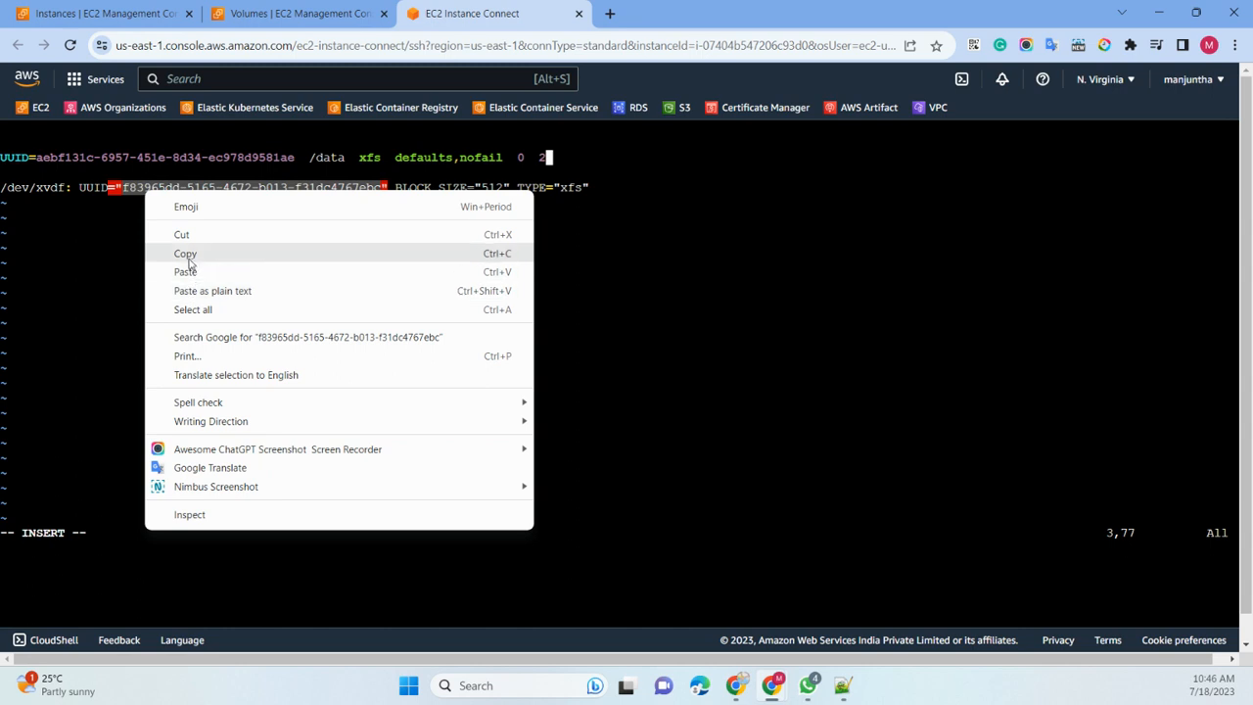
pyautogui.click(193, 260)
pyautogui.moveTo(292, 160); pyautogui.dragTo(296, 173)
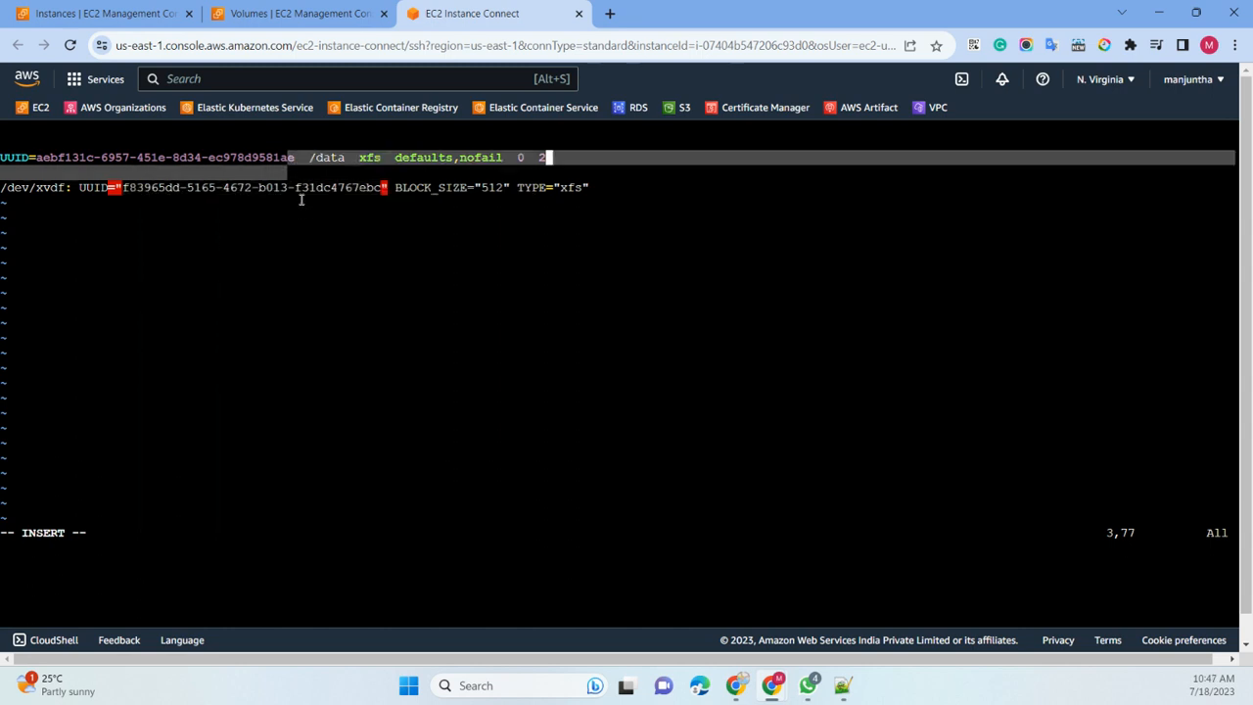
pyautogui.click(296, 167)
pyautogui.press('Up')
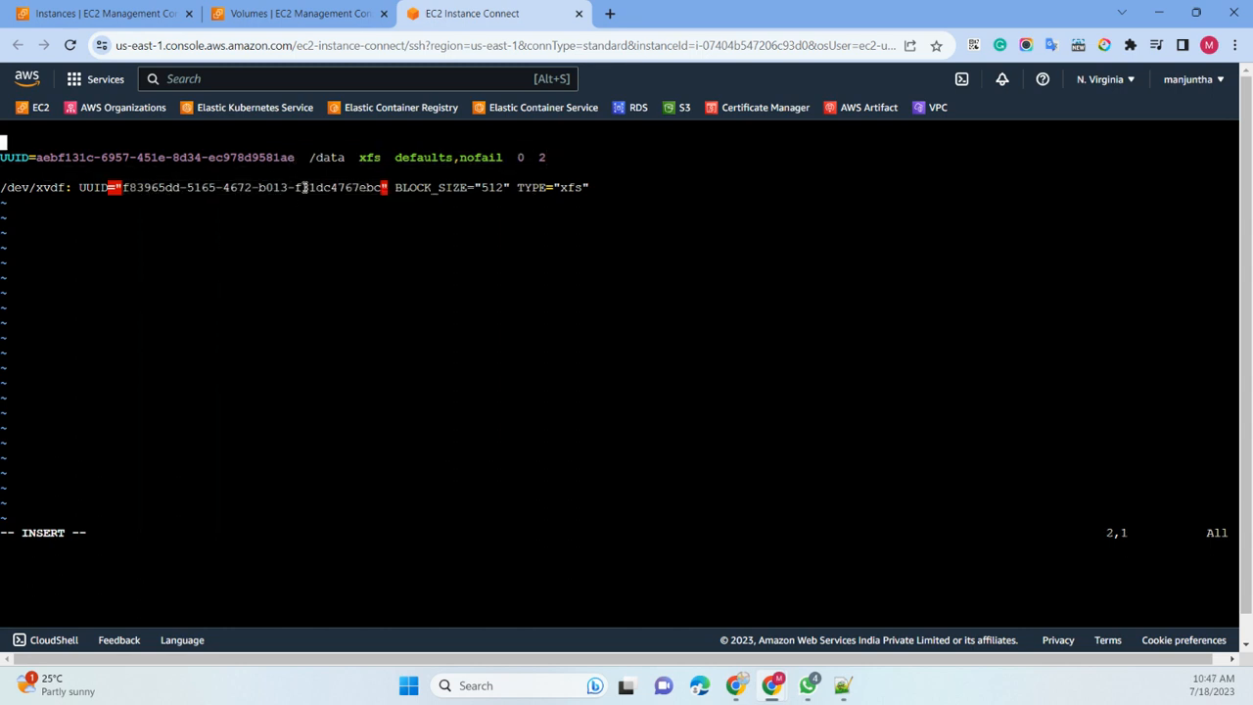
pyautogui.press('Down')
pyautogui.press('Left')
pyautogui.press('Left')
pyautogui.press('Left')
pyautogui.press('Left')
pyautogui.press('Left')
pyautogui.press('Left')
pyautogui.press('Left')
pyautogui.press('Left')
pyautogui.press('Left')
pyautogui.press('Left')
pyautogui.press('Left')
pyautogui.press('Left')
pyautogui.press('Left')
pyautogui.press('Left')
pyautogui.press('Left')
pyautogui.press('Left')
pyautogui.press('Left')
pyautogui.press('Left')
pyautogui.press('Left')
pyautogui.press('Left')
pyautogui.press('Left')
pyautogui.press('BackSpace')
pyautogui.press('BackSpace')
pyautogui.press('BackSpace')
pyautogui.press('BackSpace')
pyautogui.press('BackSpace')
pyautogui.press('BackSpace')
pyautogui.press('BackSpace')
pyautogui.press('BackSpace')
pyautogui.press('BackSpace')
pyautogui.press('BackSpace')
pyautogui.press('BackSpace')
pyautogui.press('BackSpace')
pyautogui.press('BackSpace')
pyautogui.press('BackSpace')
pyautogui.press('BackSpace')
pyautogui.press('BackSpace')
pyautogui.press('BackSpace')
pyautogui.press('BackSpace')
pyautogui.press('BackSpace')
pyautogui.press('BackSpace')
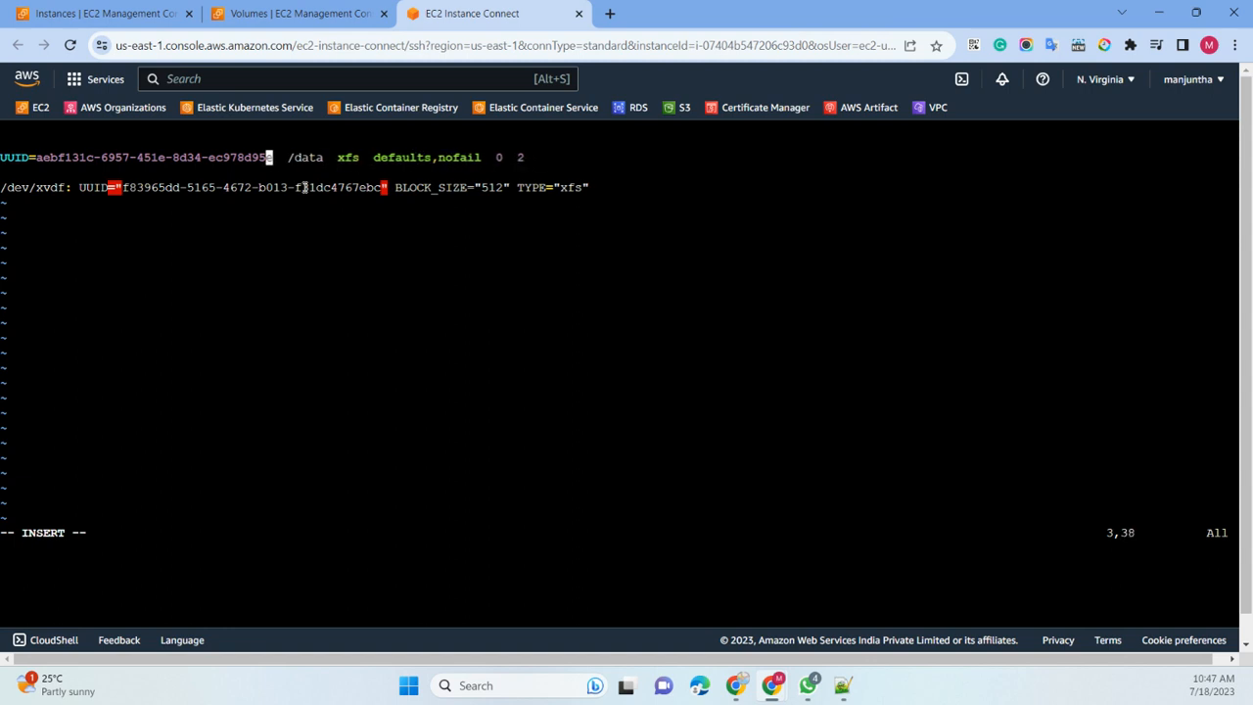
pyautogui.press('BackSpace')
pyautogui.press('BackSpace')
pyautogui.press('BackSpace')
pyautogui.press('BackSpace')
pyautogui.press('BackSpace')
pyautogui.press('BackSpace')
pyautogui.press('BackSpace')
pyautogui.press('BackSpace')
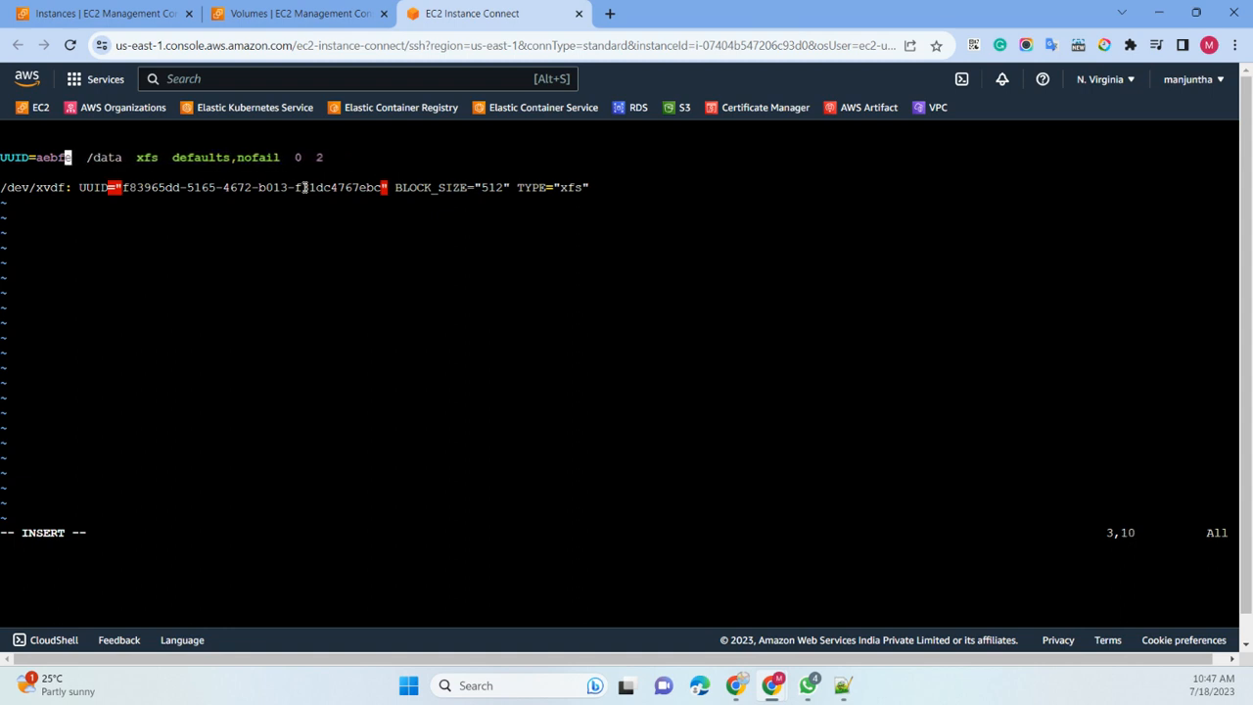
pyautogui.press('BackSpace')
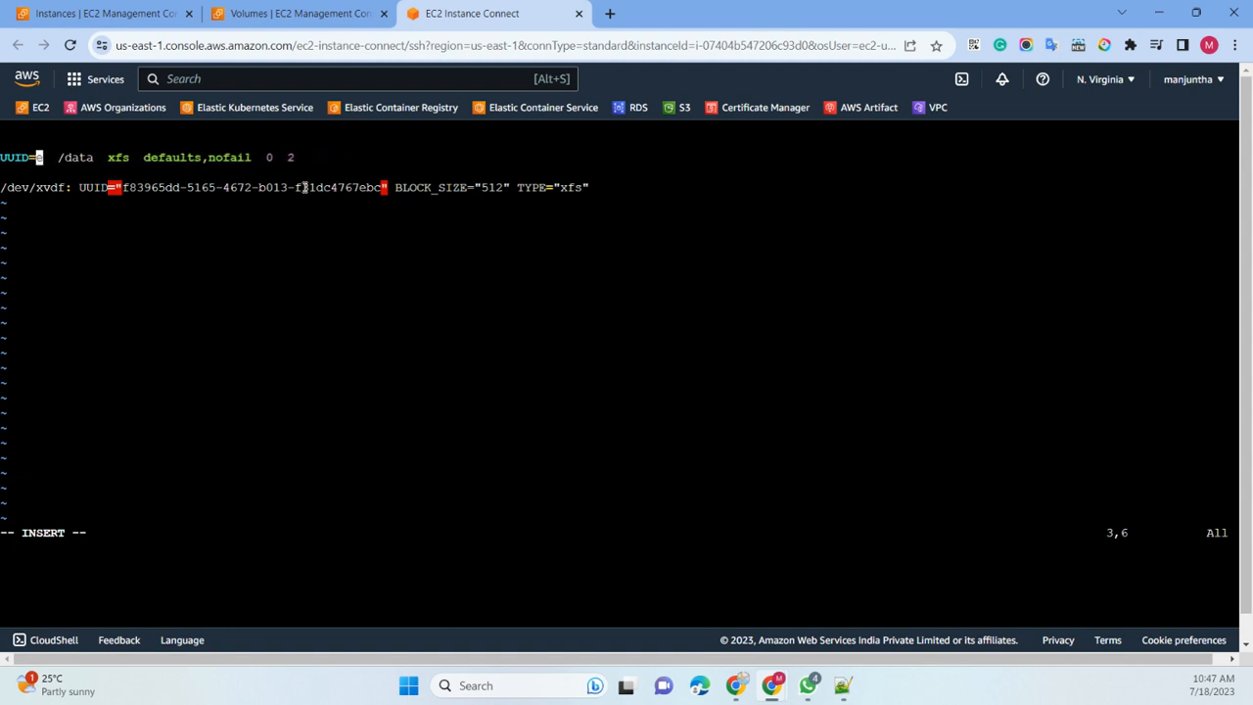
pyautogui.press('Delete')
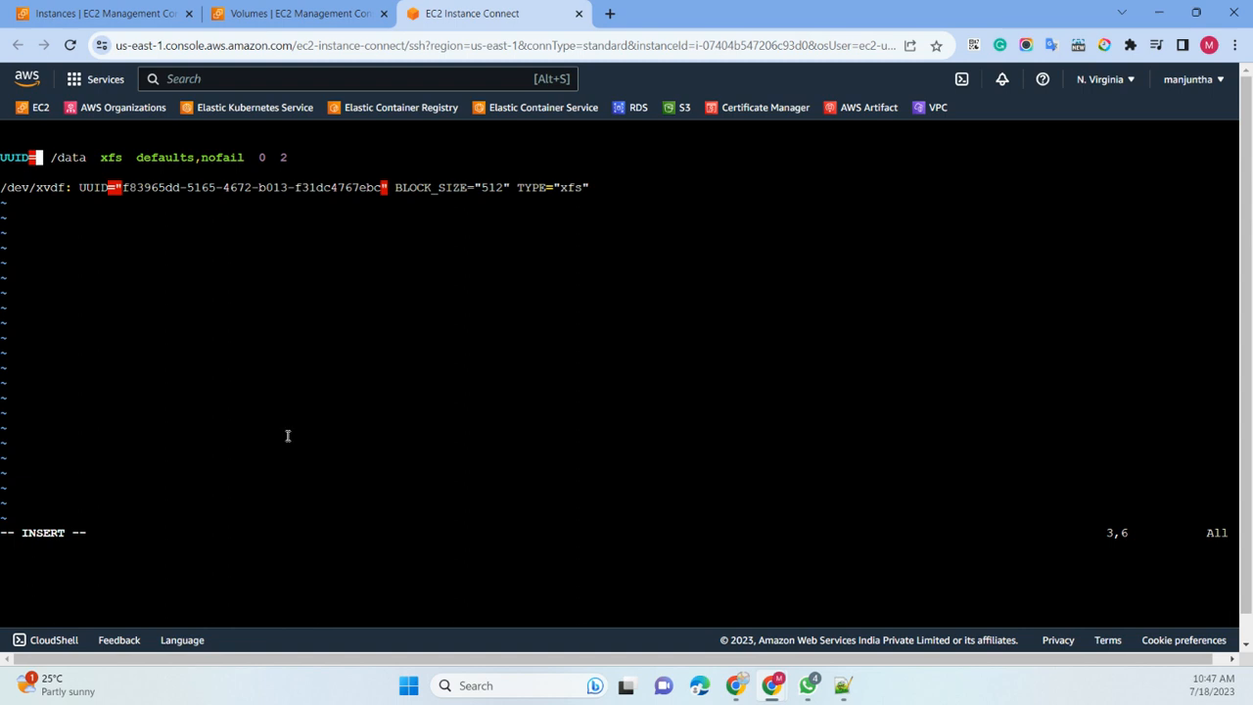
pyautogui.rightClick(44, 159)
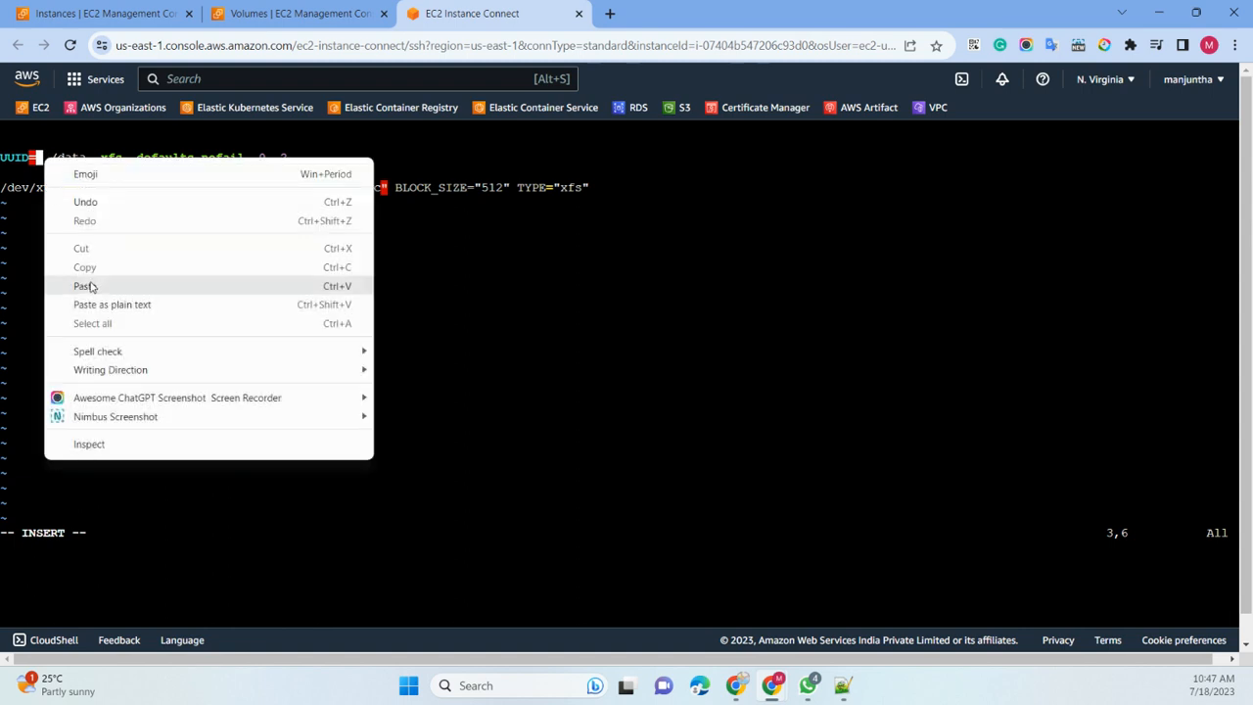
pyautogui.click(92, 285)
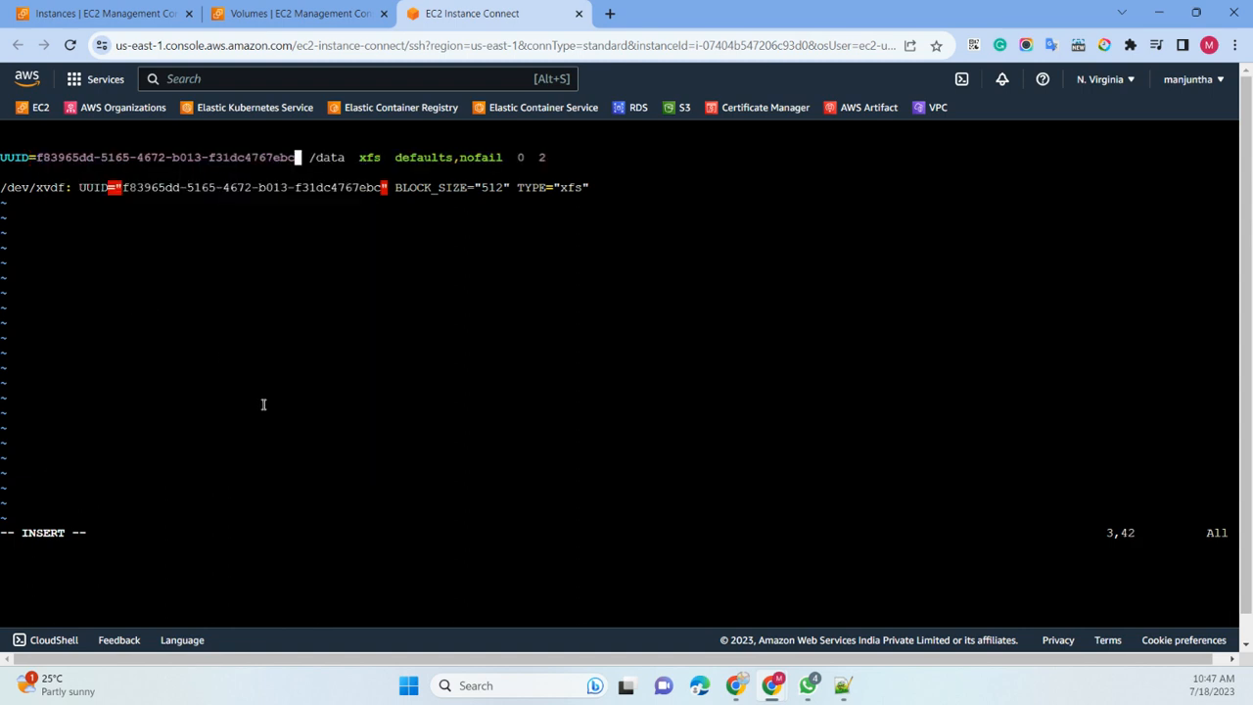
# - Delete the blank line and the pasted /dev/xvdf blkid line below the /data entry
pyautogui.press('Right')
pyautogui.press('Right')
pyautogui.press('Right')
pyautogui.press('Right')
pyautogui.press('Right')
pyautogui.press('Right')
pyautogui.press('Right')
pyautogui.press('Right')
pyautogui.press('Right')
pyautogui.press('Right')
pyautogui.press('Right')
pyautogui.press('Right')
pyautogui.press('Right')
pyautogui.press('Right')
pyautogui.press('Right')
pyautogui.press('Right')
pyautogui.press('Right')
pyautogui.press('Right')
pyautogui.press('Right')
pyautogui.press('Right')
pyautogui.press('Right')
pyautogui.press('Right')
pyautogui.press('Right')
pyautogui.press('Right')
pyautogui.press('Right')
pyautogui.press('Right')
pyautogui.press('Right')
pyautogui.press('Right')
pyautogui.press('Right')
pyautogui.press('Right')
pyautogui.press('Right')
pyautogui.press('Right')
pyautogui.press('Right')
pyautogui.press('Right')
pyautogui.press('Right')
pyautogui.press('Down')
pyautogui.press('Delete')
pyautogui.press('Delete')
pyautogui.press('Delete')
pyautogui.press('Delete')
pyautogui.press('Delete')
pyautogui.press('Delete')
pyautogui.press('Delete')
pyautogui.press('Delete')
pyautogui.press('Delete')
pyautogui.press('Delete')
pyautogui.press('Delete')
pyautogui.press('Delete')
pyautogui.press('Delete')
pyautogui.press('Delete')
pyautogui.press('Delete')
pyautogui.press('Delete')
pyautogui.press('Delete')
pyautogui.press('Delete')
pyautogui.press('Delete')
pyautogui.press('Delete')
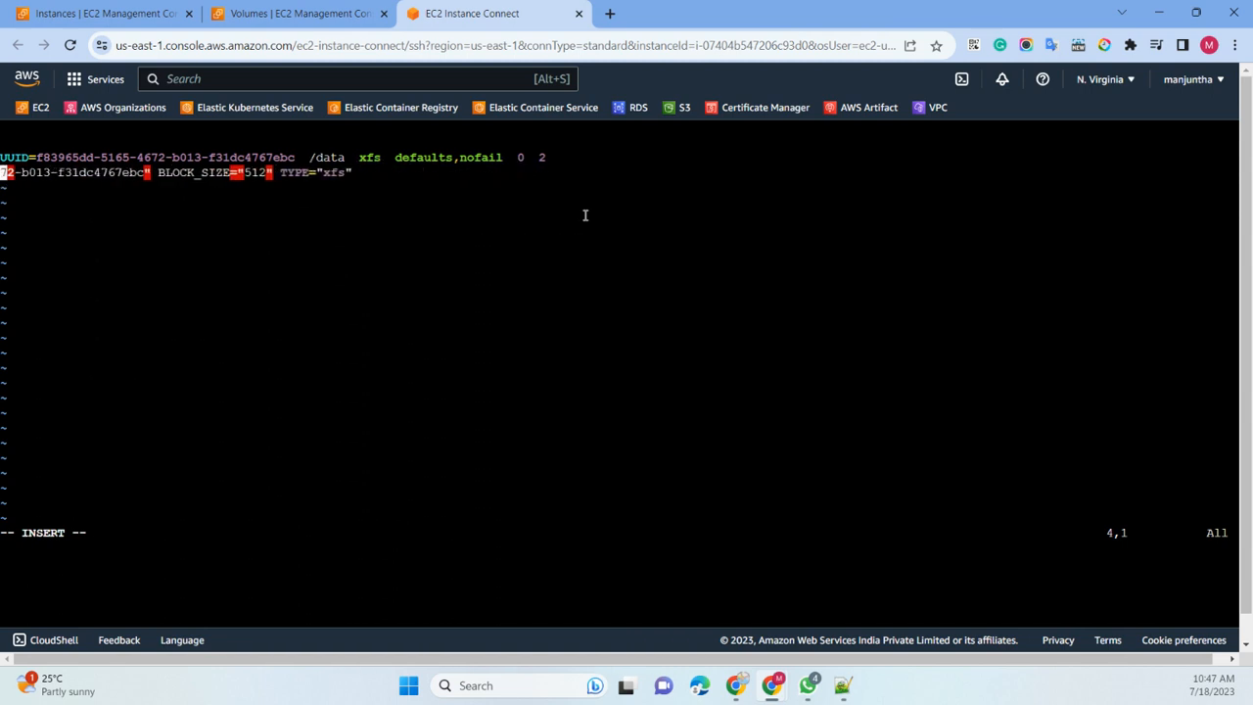
pyautogui.press('Delete')
pyautogui.press('Delete')
pyautogui.press('Delete')
pyautogui.press('Delete')
pyautogui.press('Delete')
pyautogui.press('Delete')
pyautogui.press('Delete')
pyautogui.press('Delete')
pyautogui.press('Delete')
pyautogui.press('Delete')
pyautogui.press('Delete')
pyautogui.press('Delete')
pyautogui.press('Delete')
pyautogui.press('Delete')
pyautogui.press('Delete')
pyautogui.press('Delete')
pyautogui.press('Delete')
pyautogui.press('Delete')
pyautogui.press('Delete')
pyautogui.press('Delete')
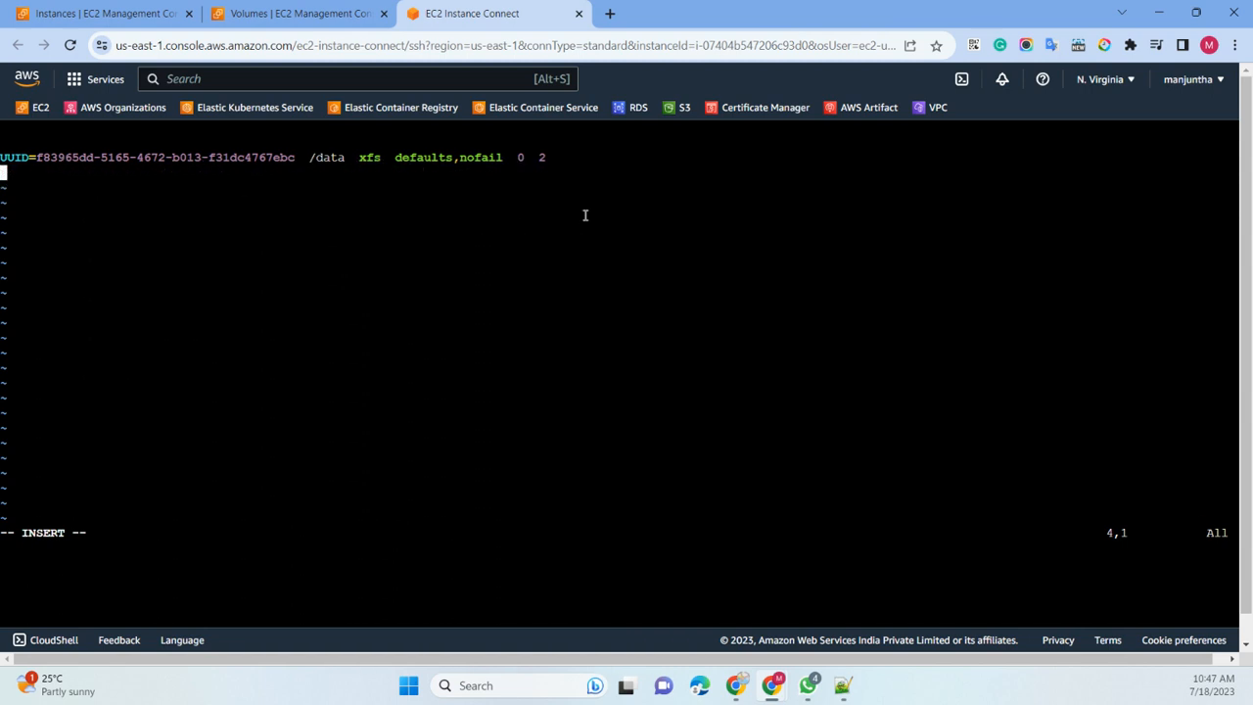
# - Try to save etc/fstab and quit with :wq, and suspend vim to return to the shell
pyautogui.press('Escape')
pyautogui.write(':wq')
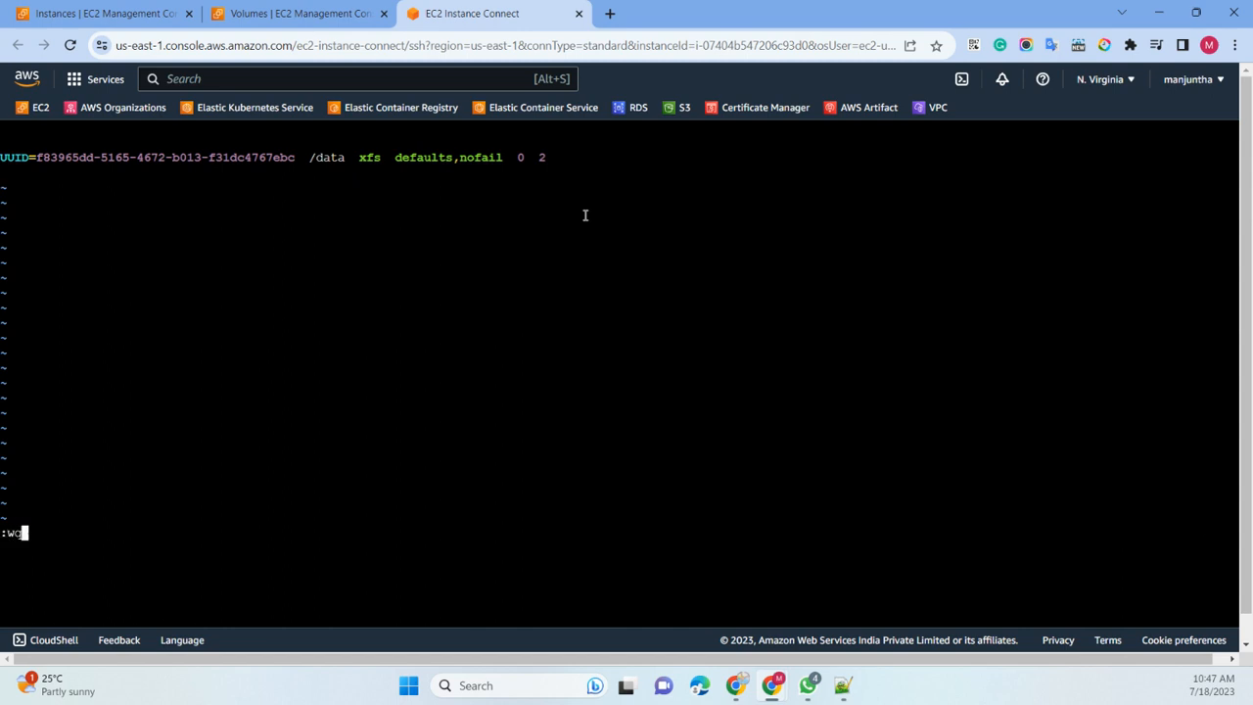
pyautogui.press('Return')
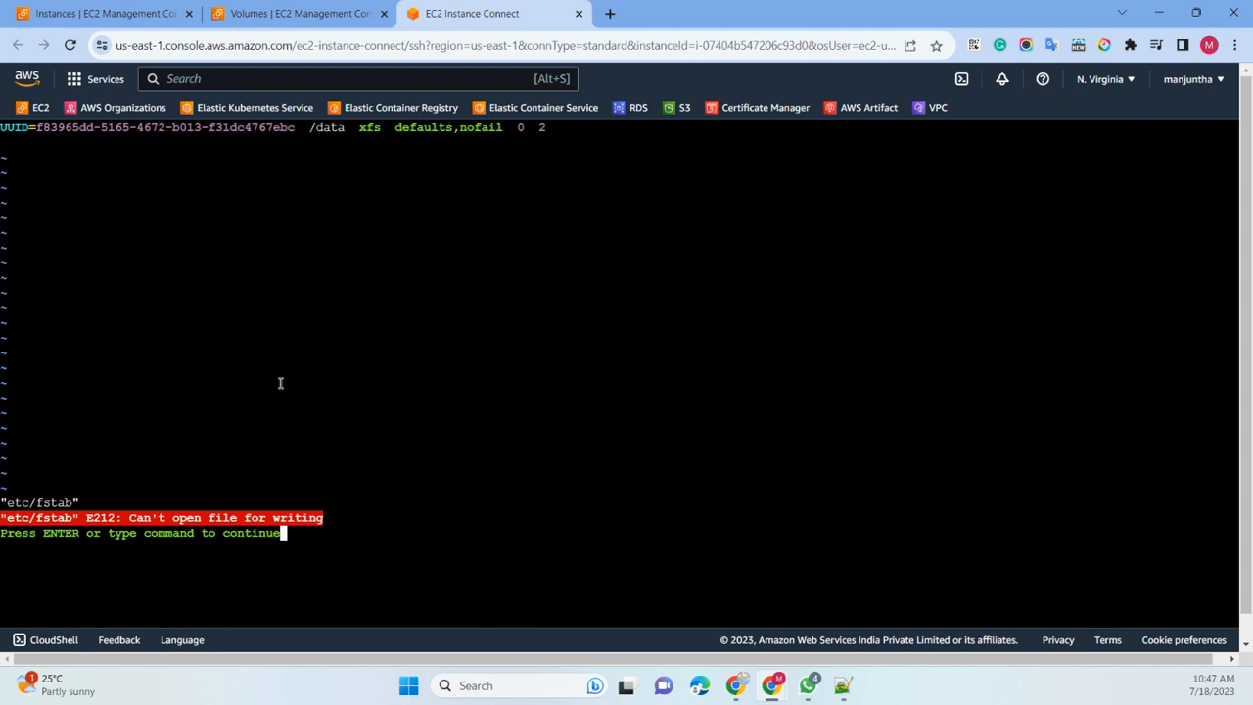
pyautogui.press('Return')
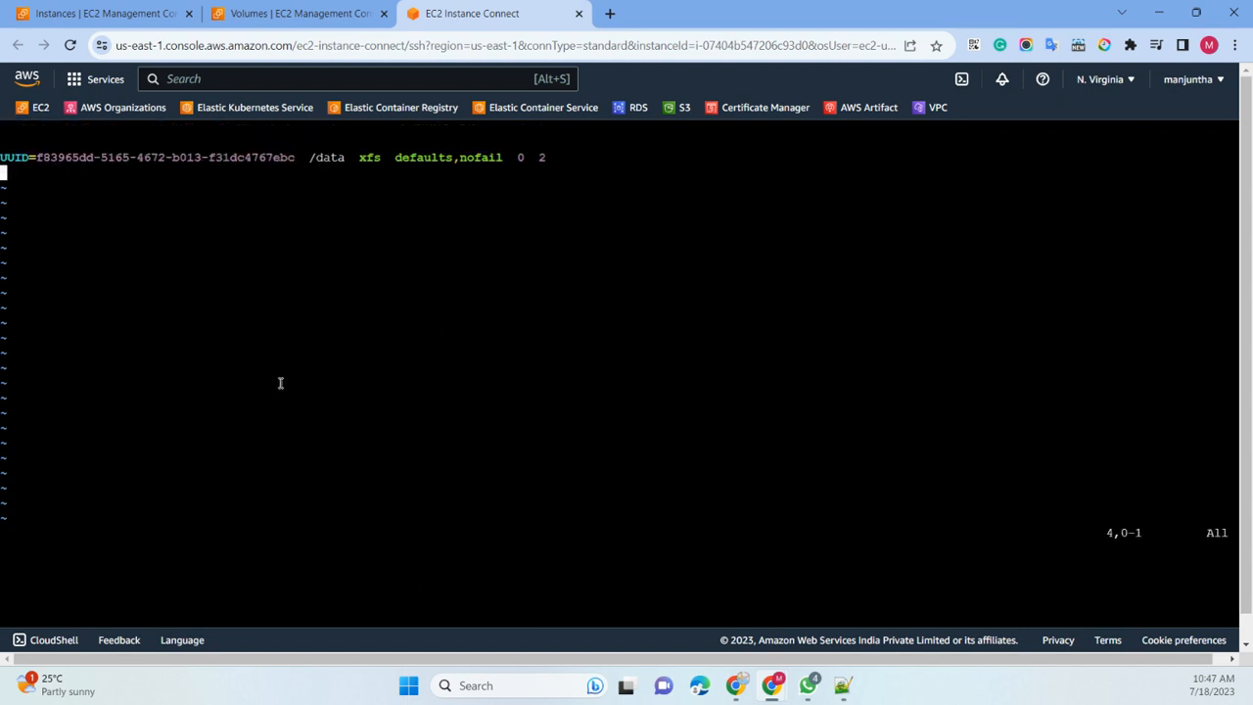
pyautogui.hotkey('ctrl', 'z')
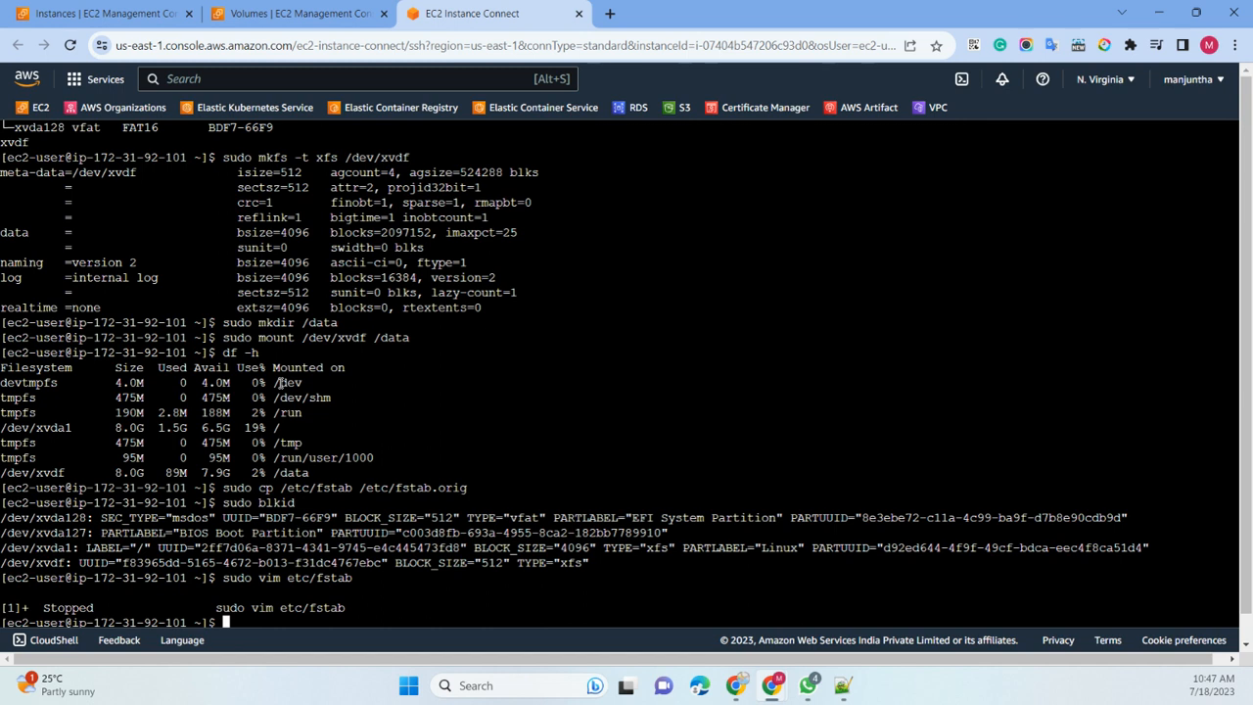
# - Correct the previous vim command's path and run sudo vim /etc/fstab
pyautogui.press('Up')
pyautogui.press('Left')
pyautogui.press('Left')
pyautogui.press('Left')
pyautogui.press('Left')
pyautogui.press('Left')
pyautogui.press('Left')
pyautogui.press('Left')
pyautogui.press('Left')
pyautogui.press('Left')
pyautogui.write('/')
pyautogui.press('Return')
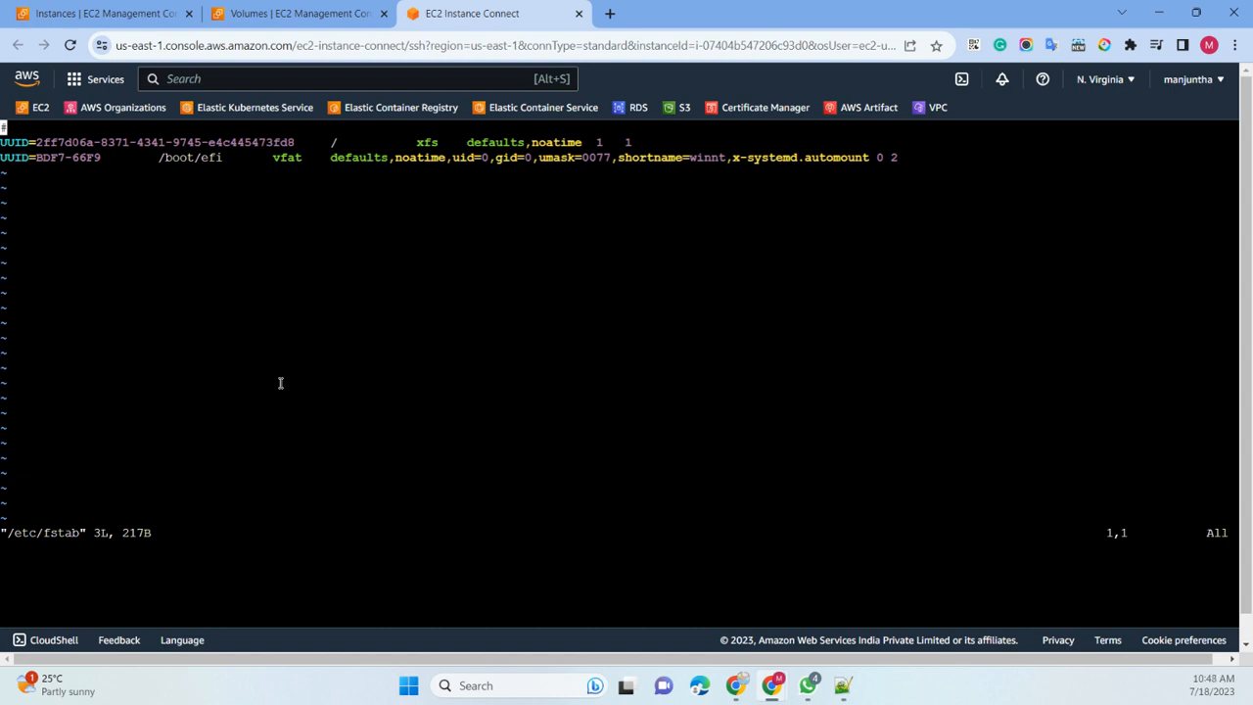
# - Add four blank lines below the /boot/efi entry in /etc/fstab and try to paste the clipboard history's /data entry on the second
pyautogui.press('Down')
pyautogui.press('Down')
pyautogui.press('Right')
pyautogui.press('Right')
pyautogui.press('Right')
pyautogui.press('Right')
pyautogui.press('Right')
pyautogui.press('Right')
pyautogui.press('Right')
pyautogui.press('Right')
pyautogui.press('Right')
pyautogui.press('Right')
pyautogui.press('Right')
pyautogui.press('Right')
pyautogui.press('Right')
pyautogui.press('Right')
pyautogui.press('Right')
pyautogui.press('Right')
pyautogui.press('Right')
pyautogui.press('Right')
pyautogui.press('Right')
pyautogui.press('Right')
pyautogui.press('Right')
pyautogui.press('Right')
pyautogui.press('Right')
pyautogui.press('Right')
pyautogui.press('Right')
pyautogui.press('Right')
pyautogui.press('Right')
pyautogui.press('Right')
pyautogui.press('Right')
pyautogui.press('Right')
pyautogui.press('Right')
pyautogui.press('Right')
pyautogui.press('Right')
pyautogui.press('Right')
pyautogui.press('Right')
pyautogui.press('Right')
pyautogui.press('Right')
pyautogui.press('Right')
pyautogui.press('Right')
pyautogui.press('Right')
pyautogui.press('Right')
pyautogui.press('Right')
pyautogui.press('Right')
pyautogui.press('Right')
pyautogui.press('Right')
pyautogui.press('Right')
pyautogui.press('Right')
pyautogui.press('Right')
pyautogui.press('Right')
pyautogui.press('Right')
pyautogui.press('Right')
pyautogui.press('Right')
pyautogui.press('Right')
pyautogui.press('Right')
pyautogui.press('Right')
pyautogui.press('Right')
pyautogui.press('Right')
pyautogui.press('Right')
pyautogui.press('Right')
pyautogui.press('Right')
pyautogui.press('Right')
pyautogui.press('Right')
pyautogui.press('Right')
pyautogui.press('Right')
pyautogui.press('i')
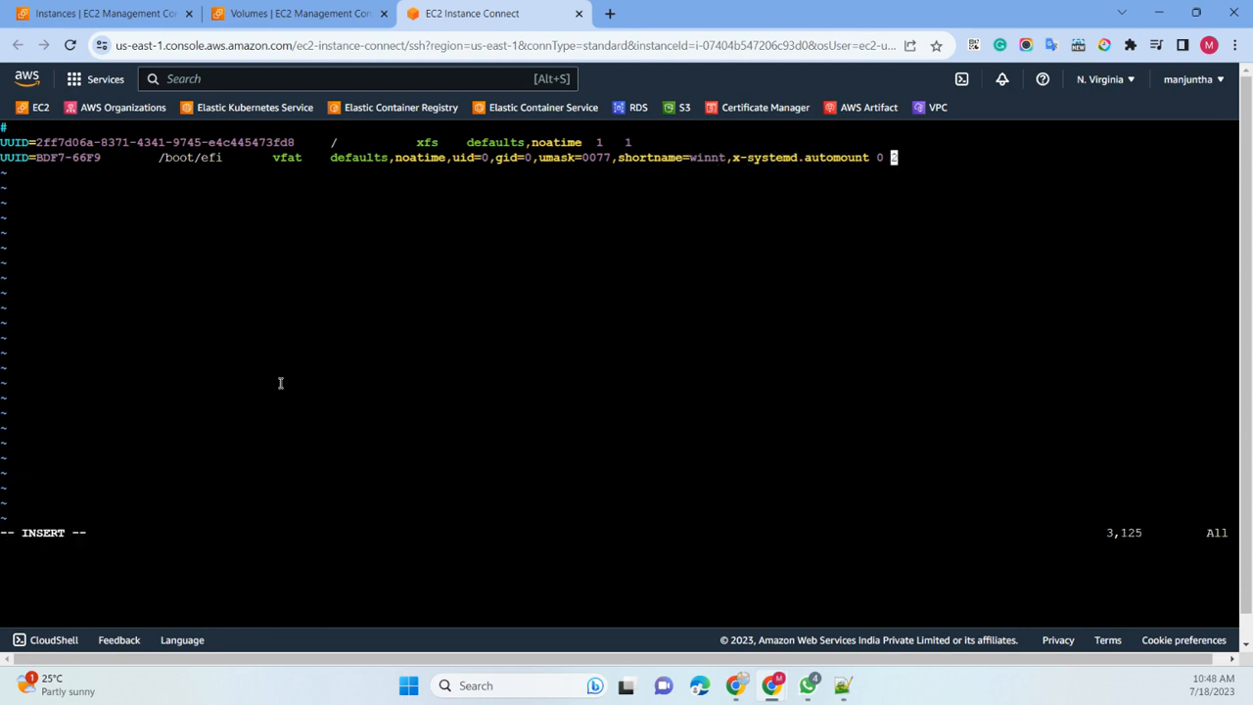
pyautogui.press('Right')
pyautogui.press('Return')
pyautogui.press('Return')
pyautogui.press('Return')
pyautogui.press('Return')
pyautogui.press('Up')
pyautogui.press('Up')
pyautogui.press('super+v')
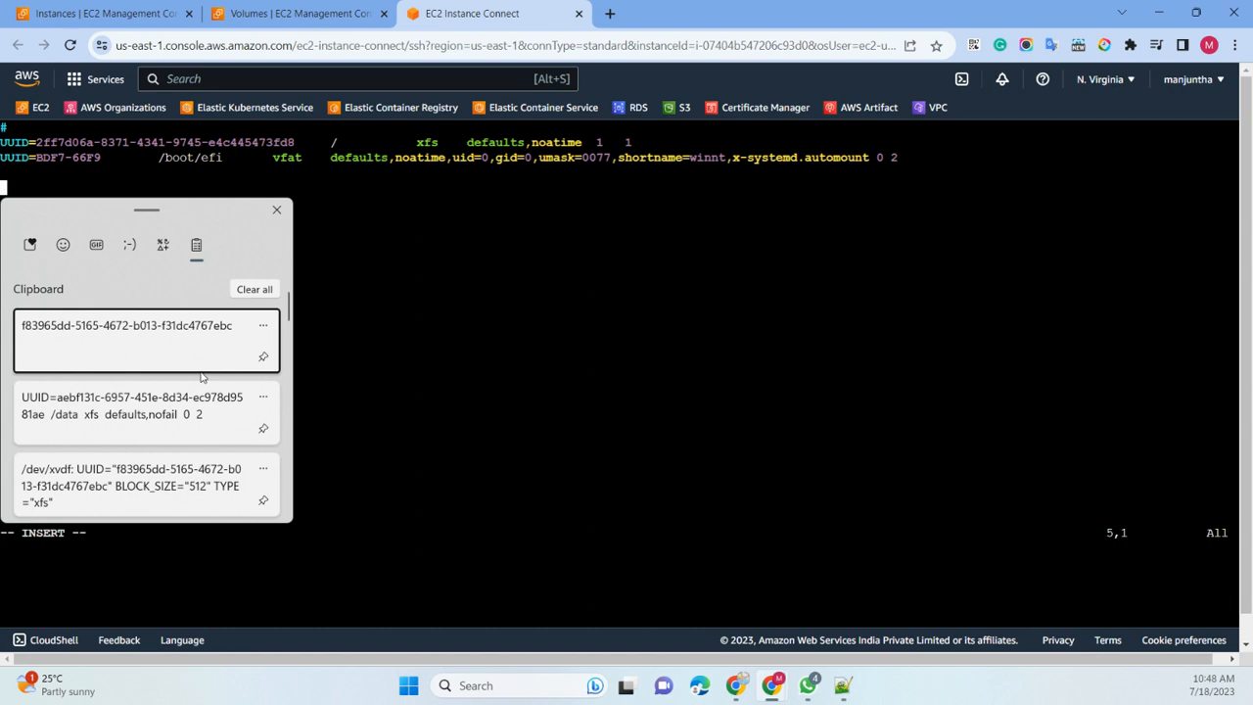
pyautogui.click(108, 404)
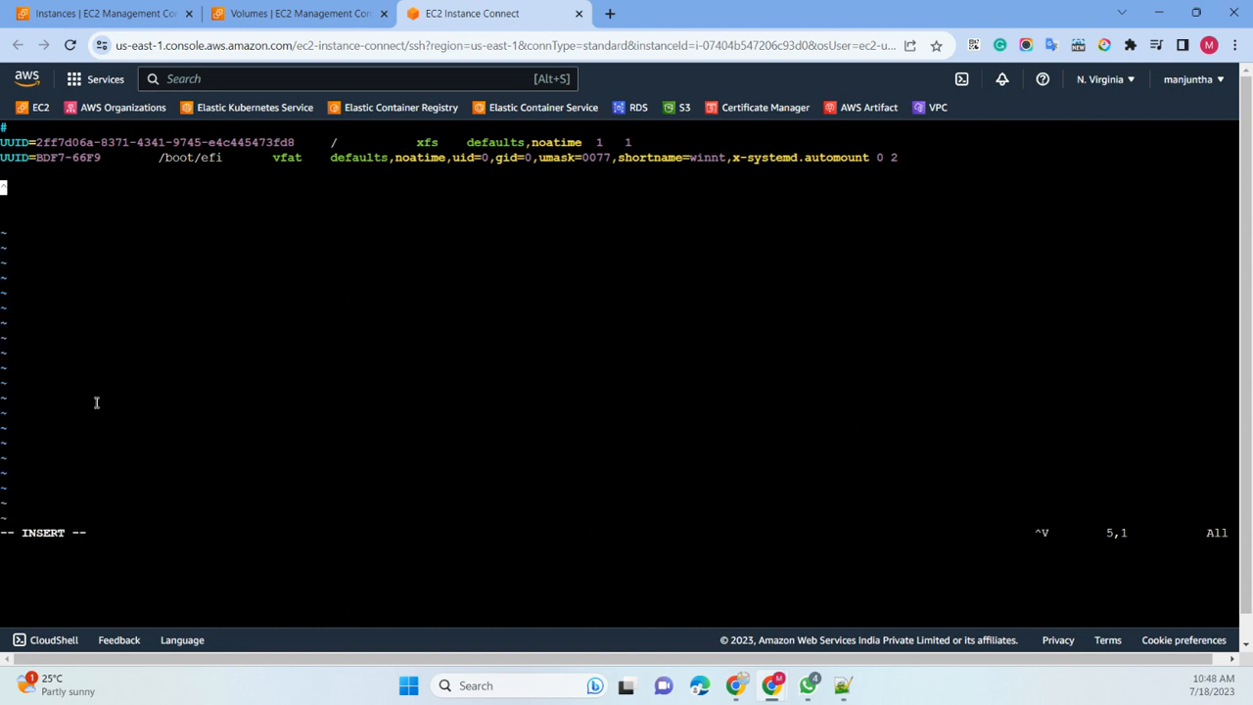
# - Switch to Notepad++ and paste the copied /data fstab entry, plus the UUID f83965dd-5165-4672-b013-f31dc4767ebc two lines below it
pyautogui.click(842, 685)
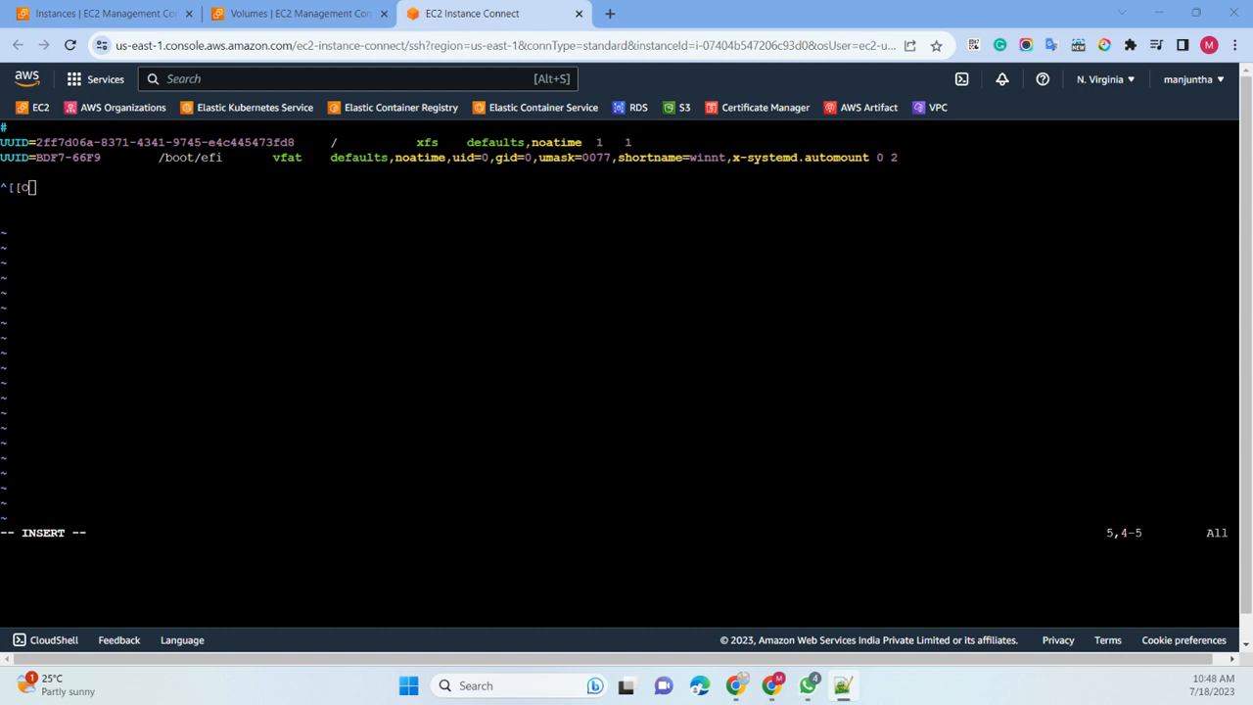
pyautogui.moveTo(0, 116); pyautogui.dragTo(582, 80)
pyautogui.doubleClick(583, 80)
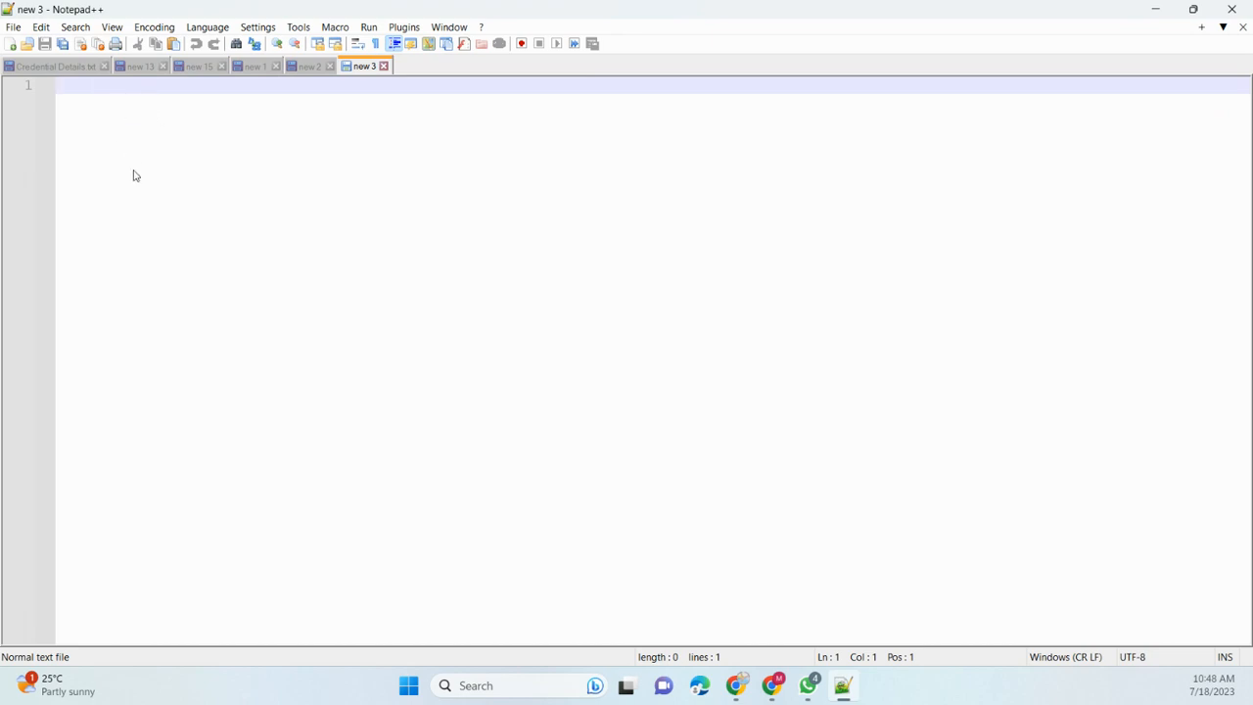
pyautogui.write('UUID=aebf131c-6957-451e-8d34-ec978d9581ae  /data  xfs  defaults,nofail  0  2')
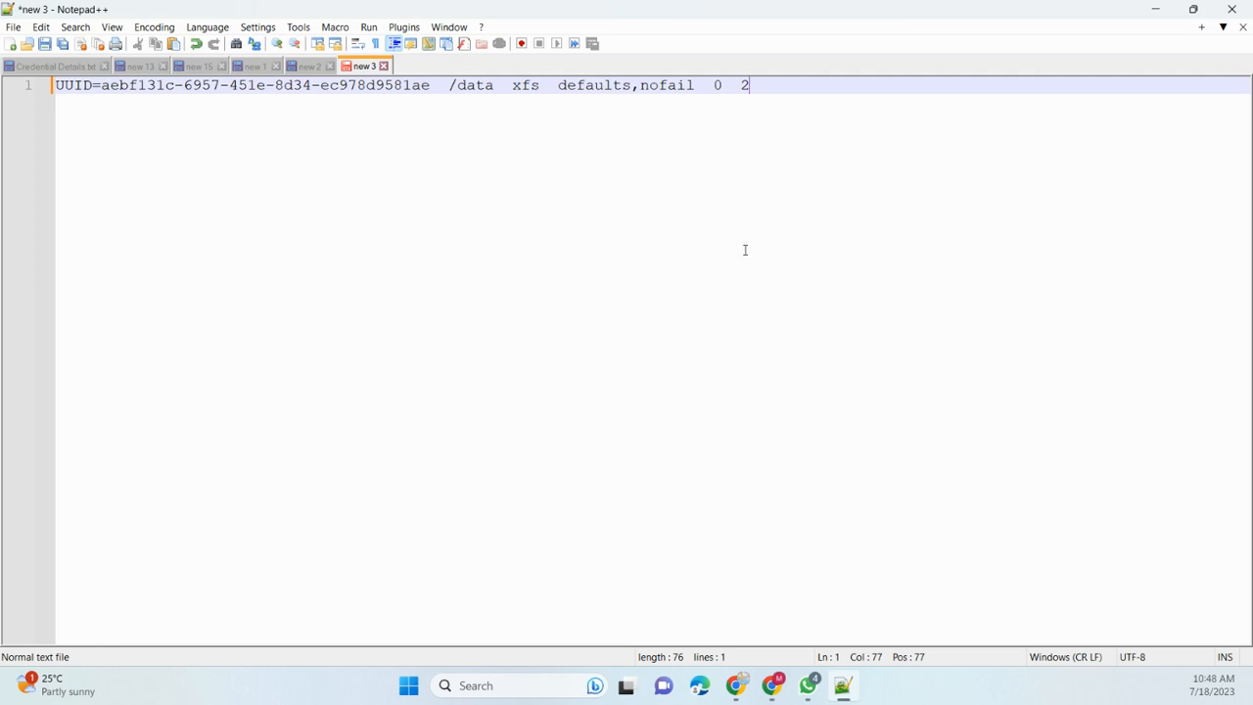
pyautogui.press('Return')
pyautogui.press('Return')
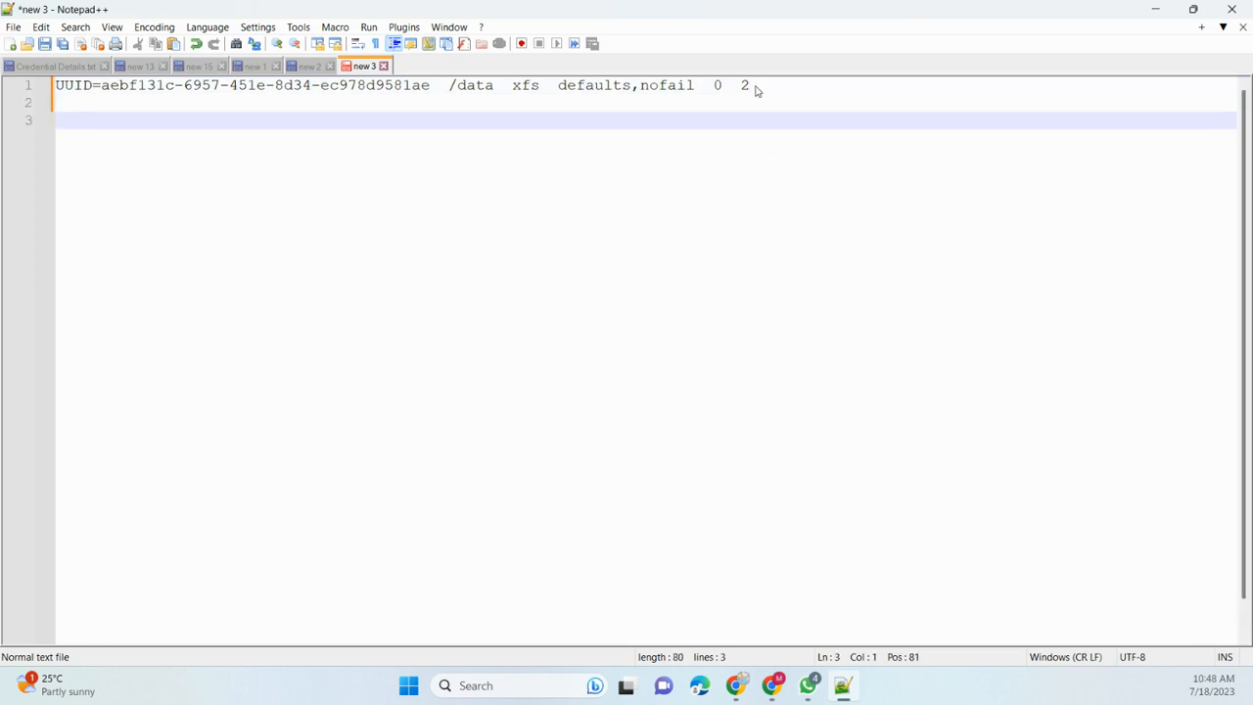
pyautogui.write('f83965dd-5165-4672-b013-f31dc4767ebc')
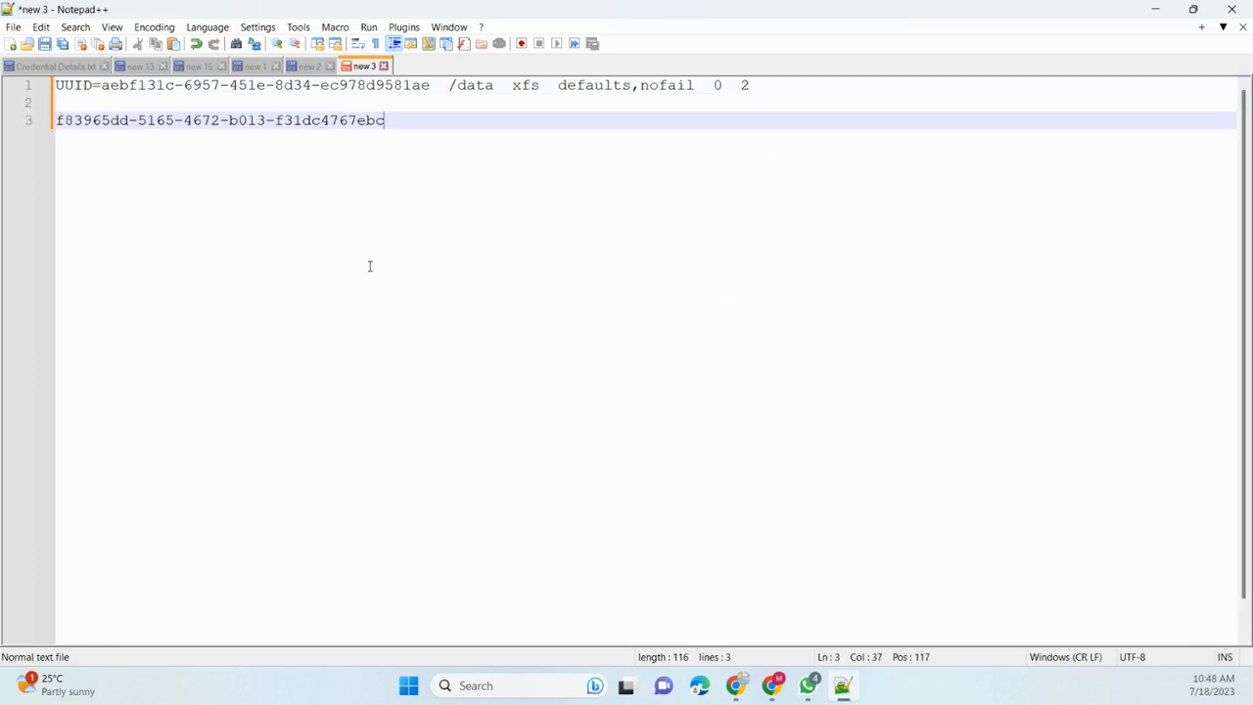
# - Move the UUID f83965dd-5165-4672-b013-f31dc4767ebc into the /data entry in place of its existing UUID, and copy the whole entry
pyautogui.click(30, 127)
pyautogui.hotkey('ctrl', 'c')
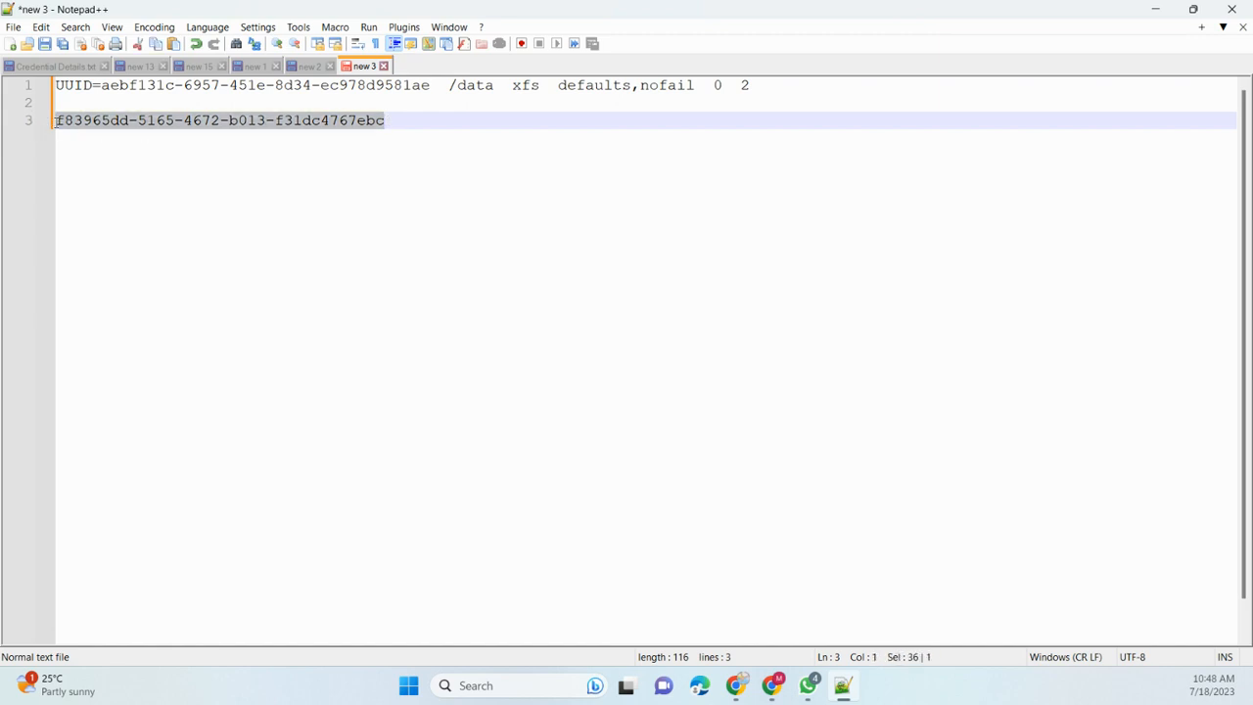
pyautogui.press('BackSpace')
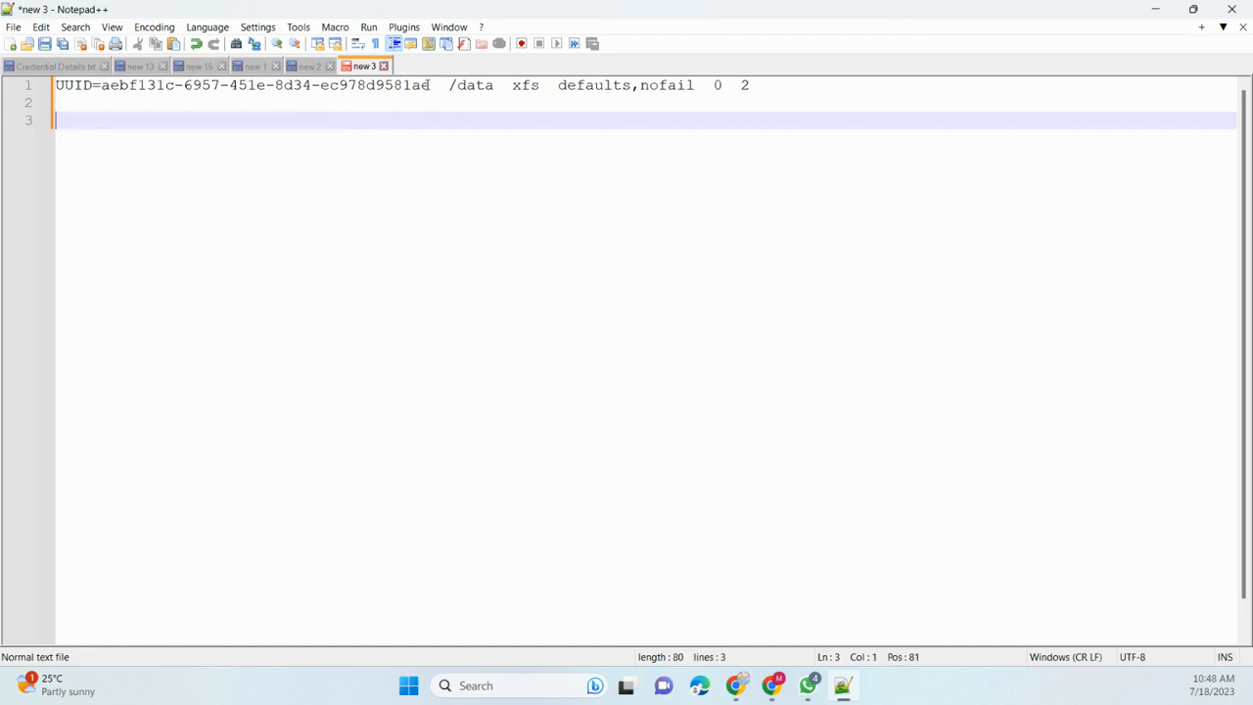
pyautogui.moveTo(431, 86); pyautogui.dragTo(103, 93)
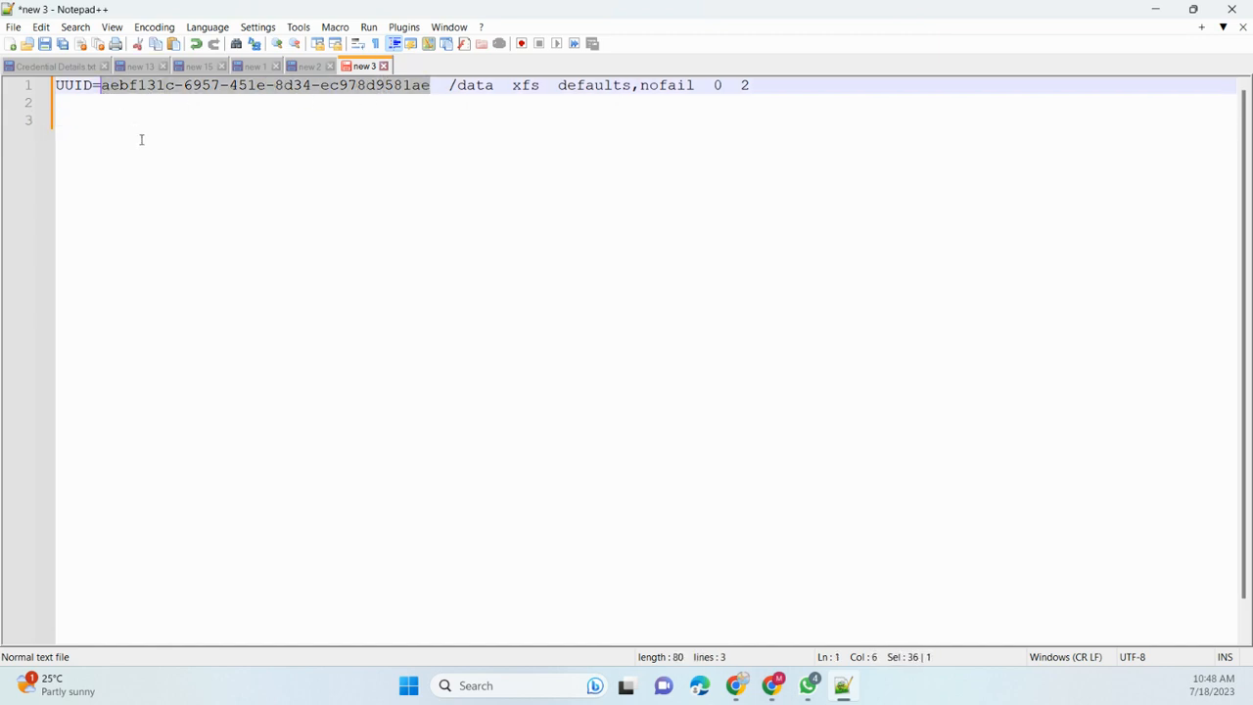
pyautogui.hotkey('ctrl', 'v')
pyautogui.moveTo(755, 87); pyautogui.dragTo(56, 90)
pyautogui.press('super+c')
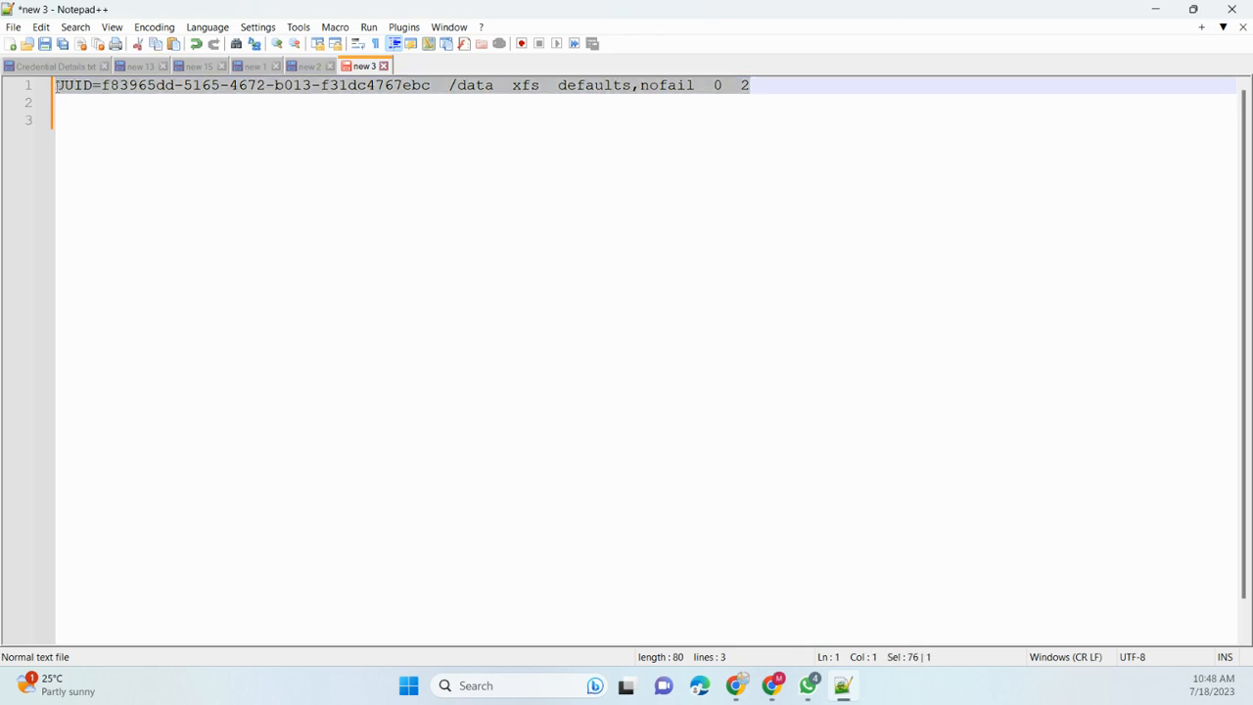
# - Return to the terminal, remove the stray characters below the /boot/efi entry, and paste the copied /data entry on line 5
pyautogui.click(1156, 9)
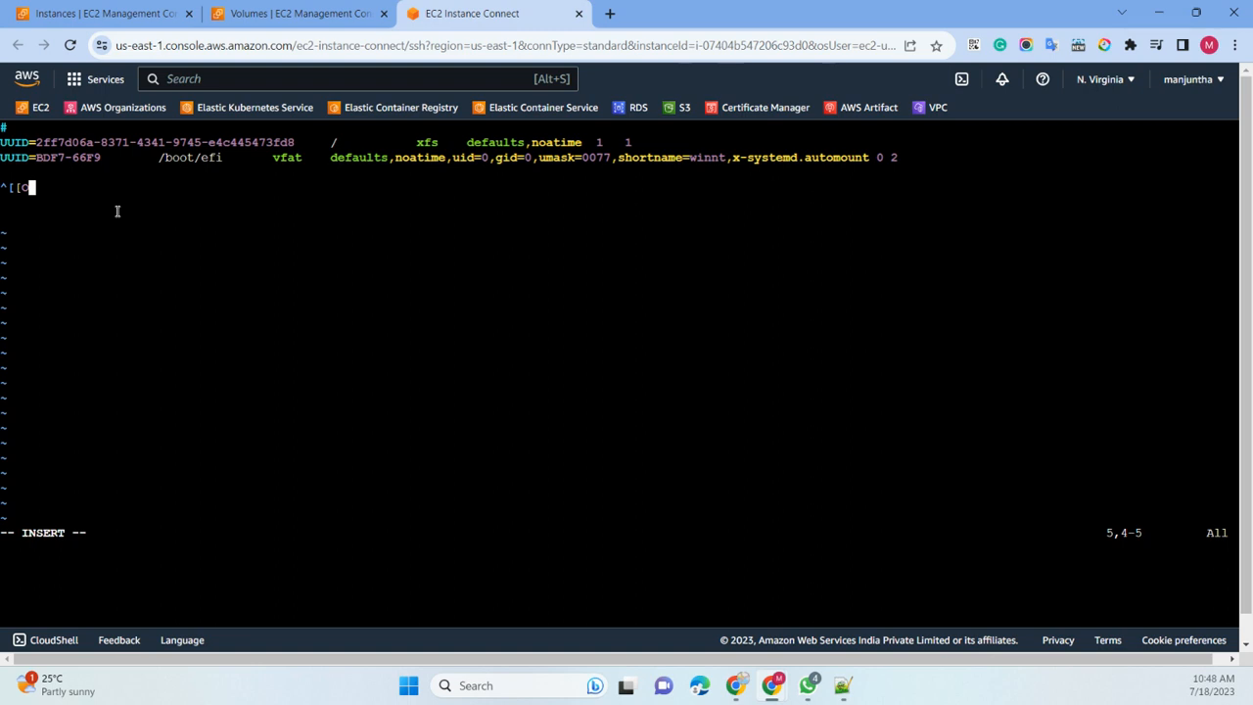
pyautogui.press('BackSpace')
pyautogui.press('BackSpace')
pyautogui.press('BackSpace')
pyautogui.press('BackSpace')
pyautogui.press('Return')
pyautogui.rightClick(88, 201)
pyautogui.click(139, 330)
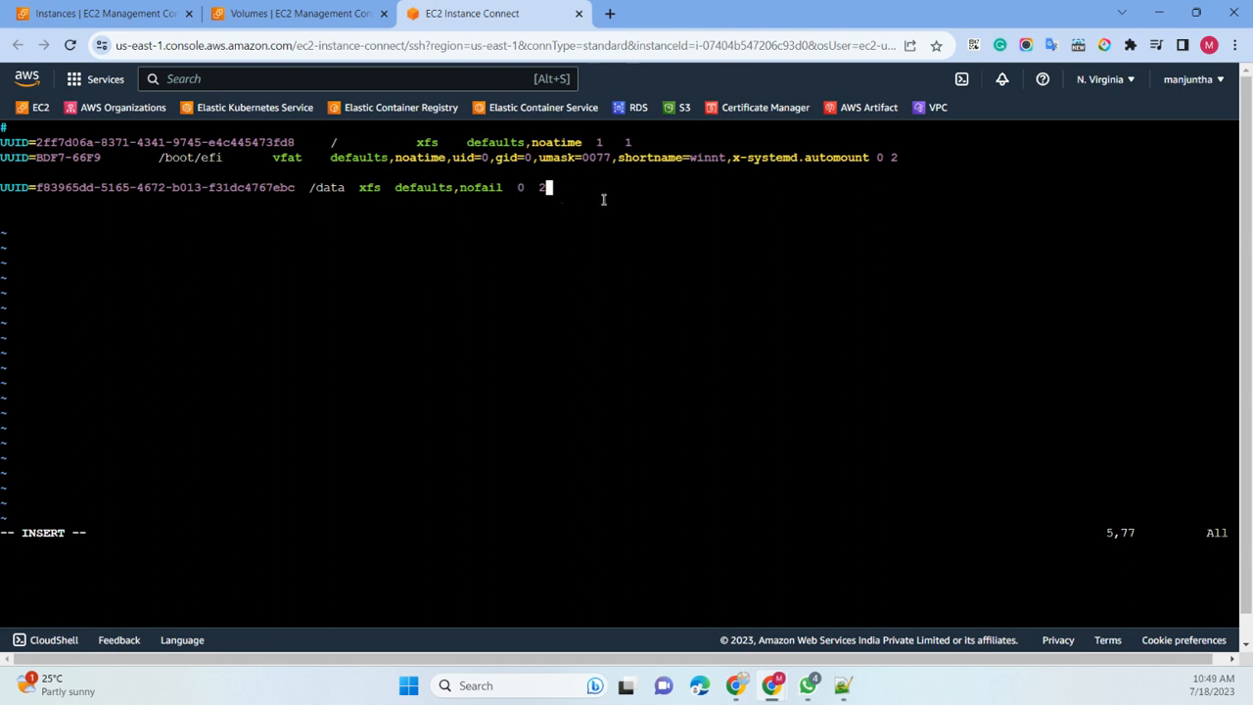
# - Save /etc/fstab and quit vim with :wq
pyautogui.press('Escape')
pyautogui.write(':wq')
pyautogui.press('Return')
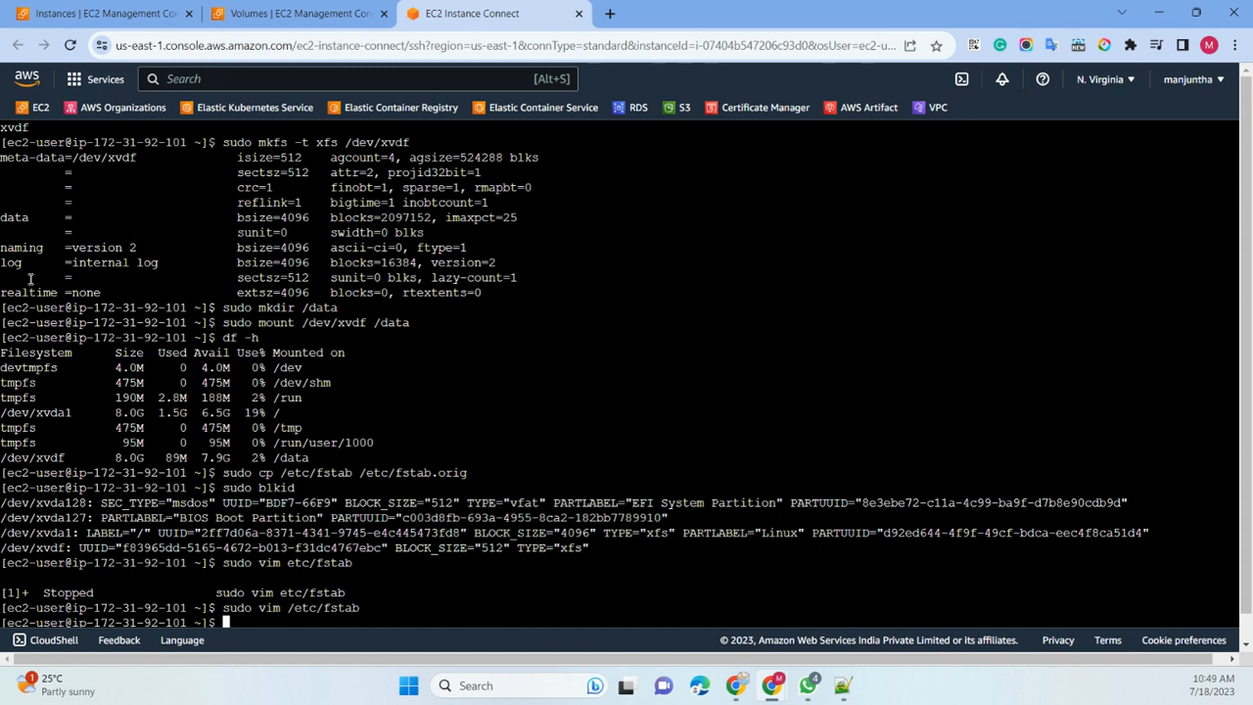
# - Unmount the data volume by running sudo umount /data
pyautogui.hotkey('alt', 'Tab')
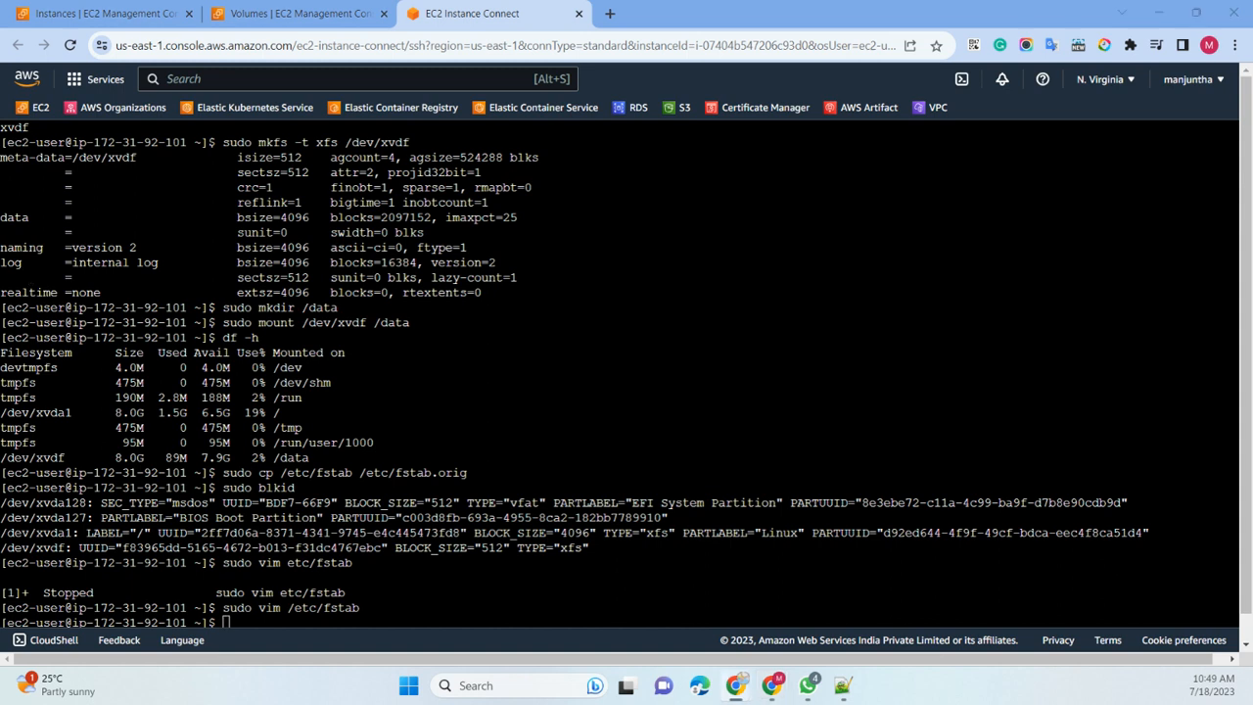
pyautogui.rightClick(545, 402)
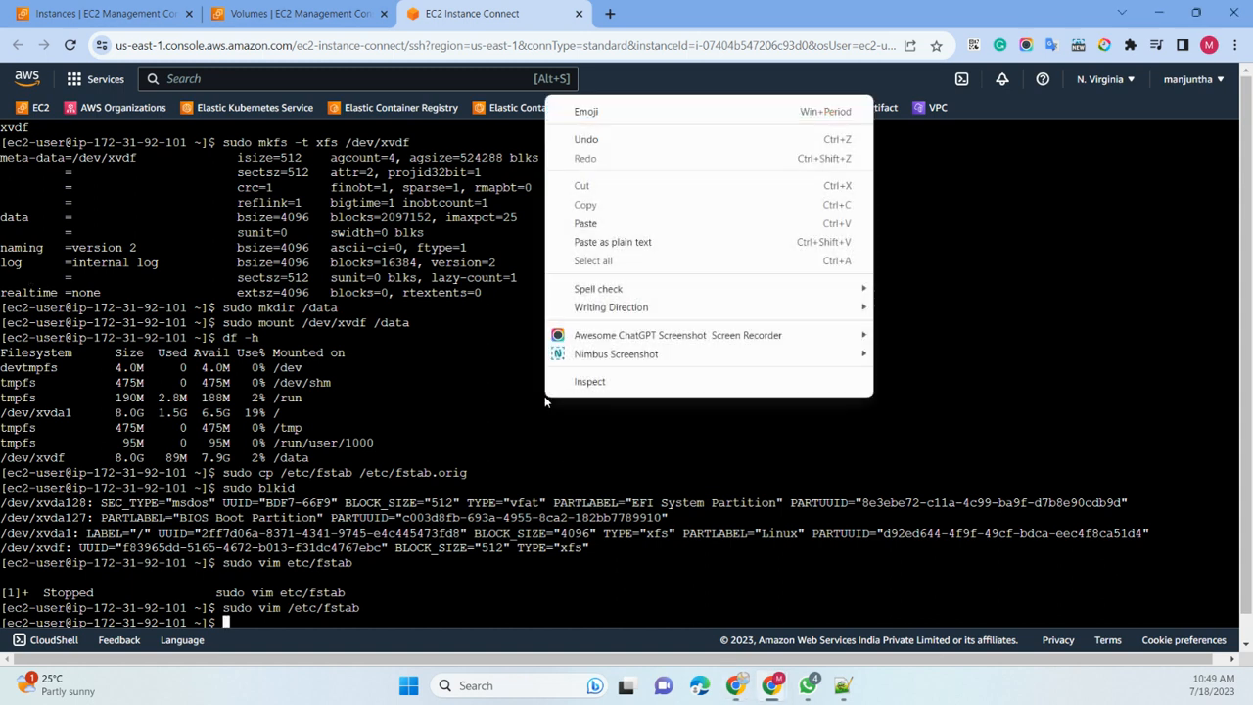
pyautogui.click(586, 224)
pyautogui.press('Return')
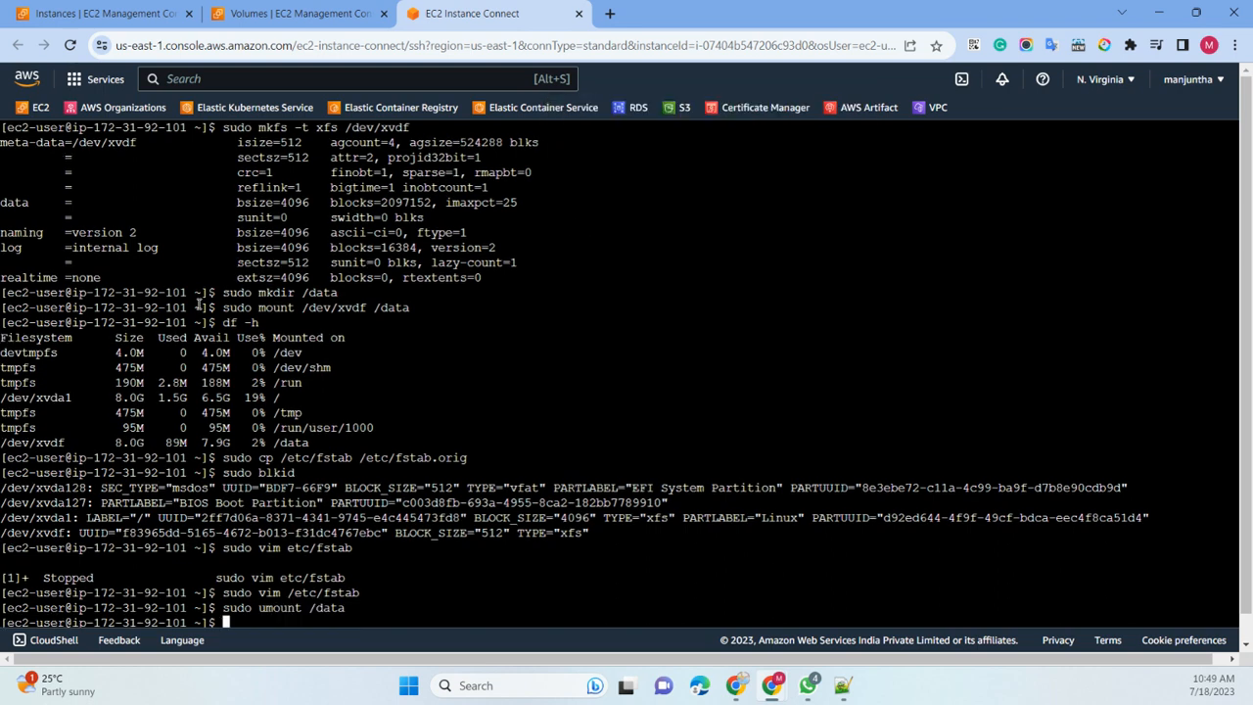
# - Mount all fstab entries with sudo mount -a and list the mounted filesystems with df -h
pyautogui.hotkey('alt', 'Tab')
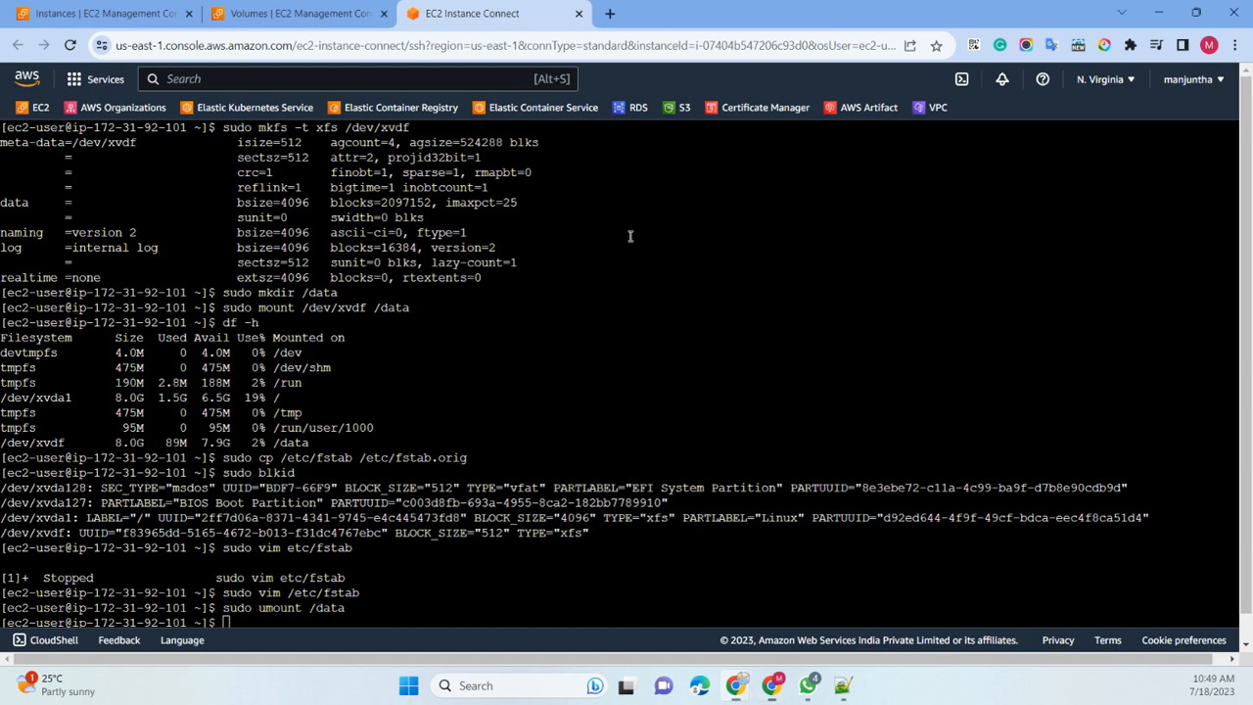
pyautogui.rightClick(630, 235)
pyautogui.click(670, 352)
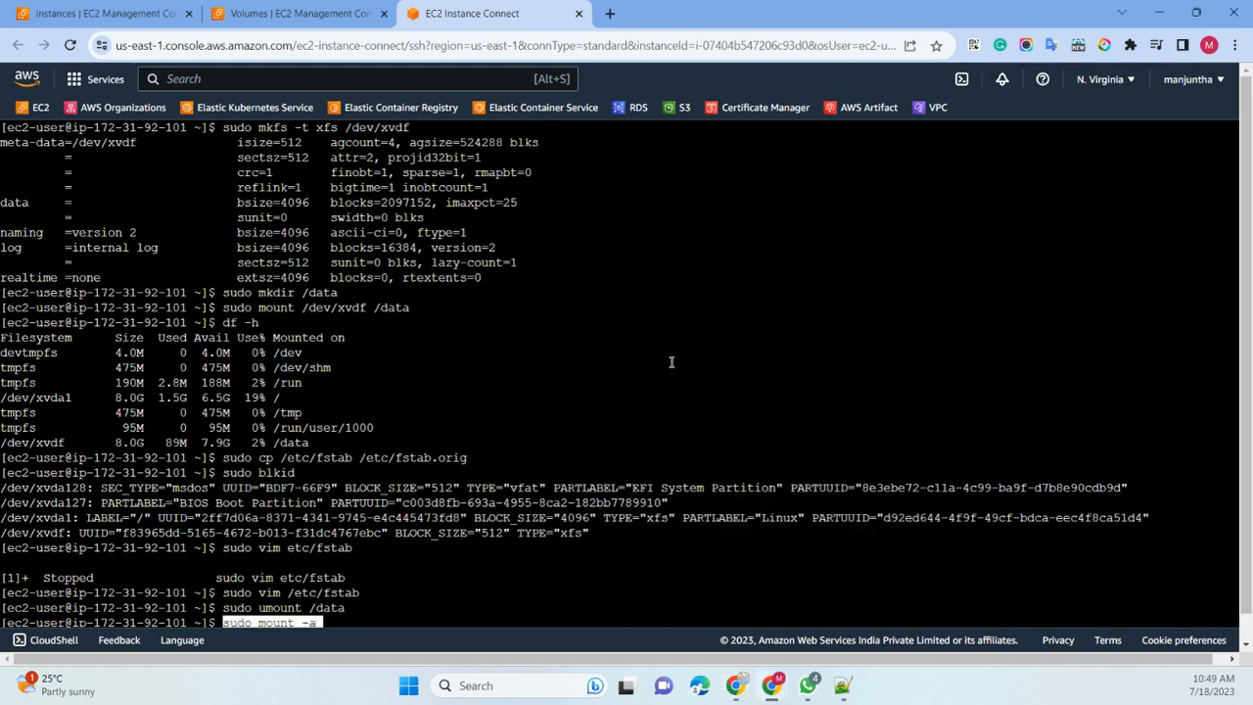
pyautogui.press('Return')
pyautogui.write('df -h')
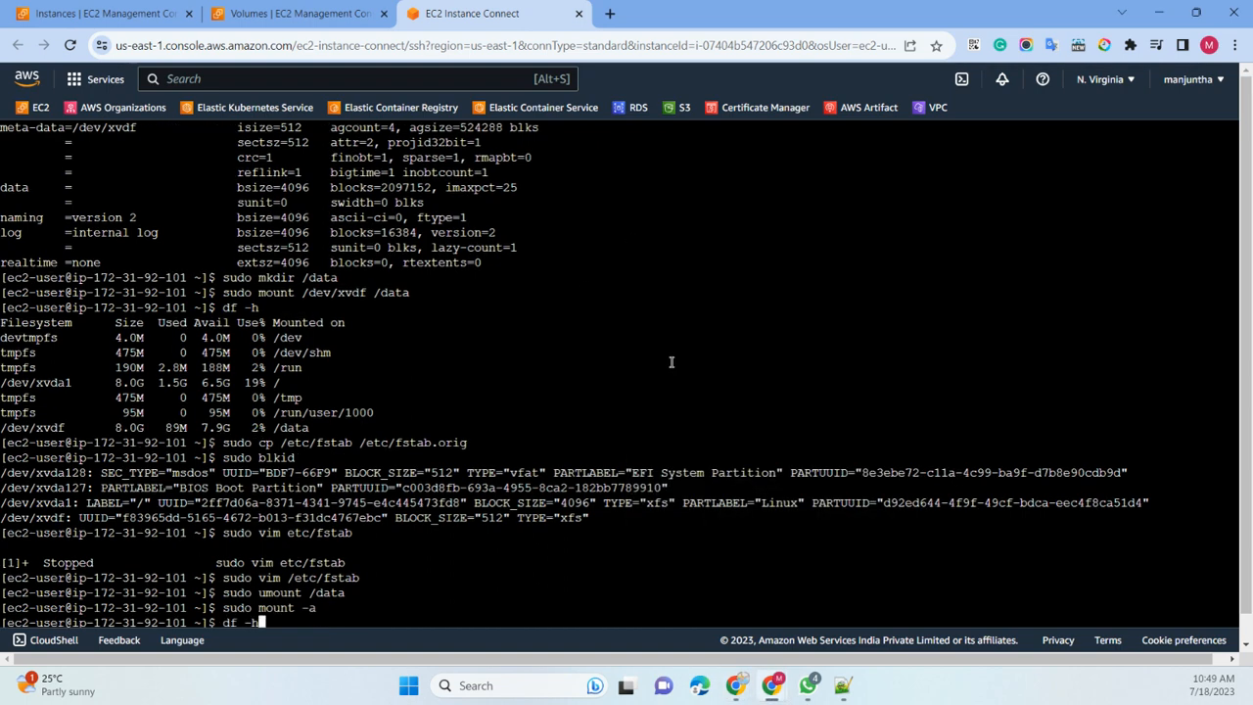
pyautogui.press('Return')
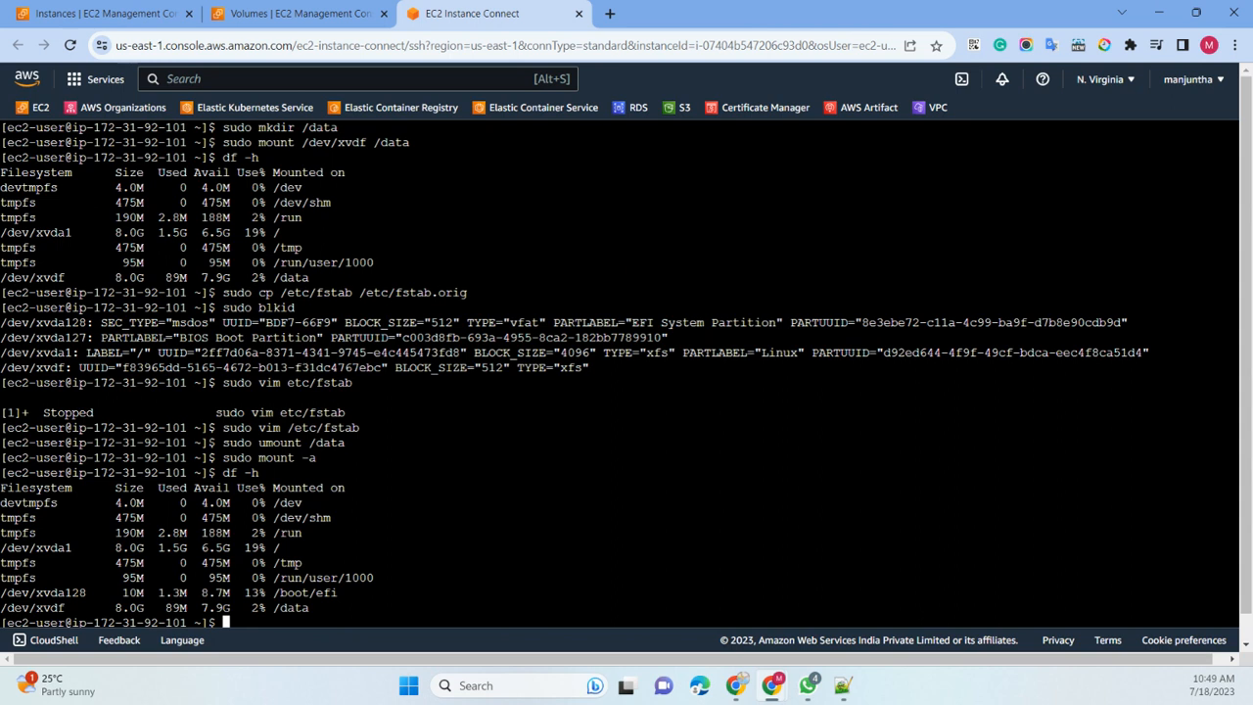
# - Restore the original fstab file from its backup with sudo mv /etc/fstab.orig /etc/fstab
pyautogui.hotkey('alt', 'Tab')
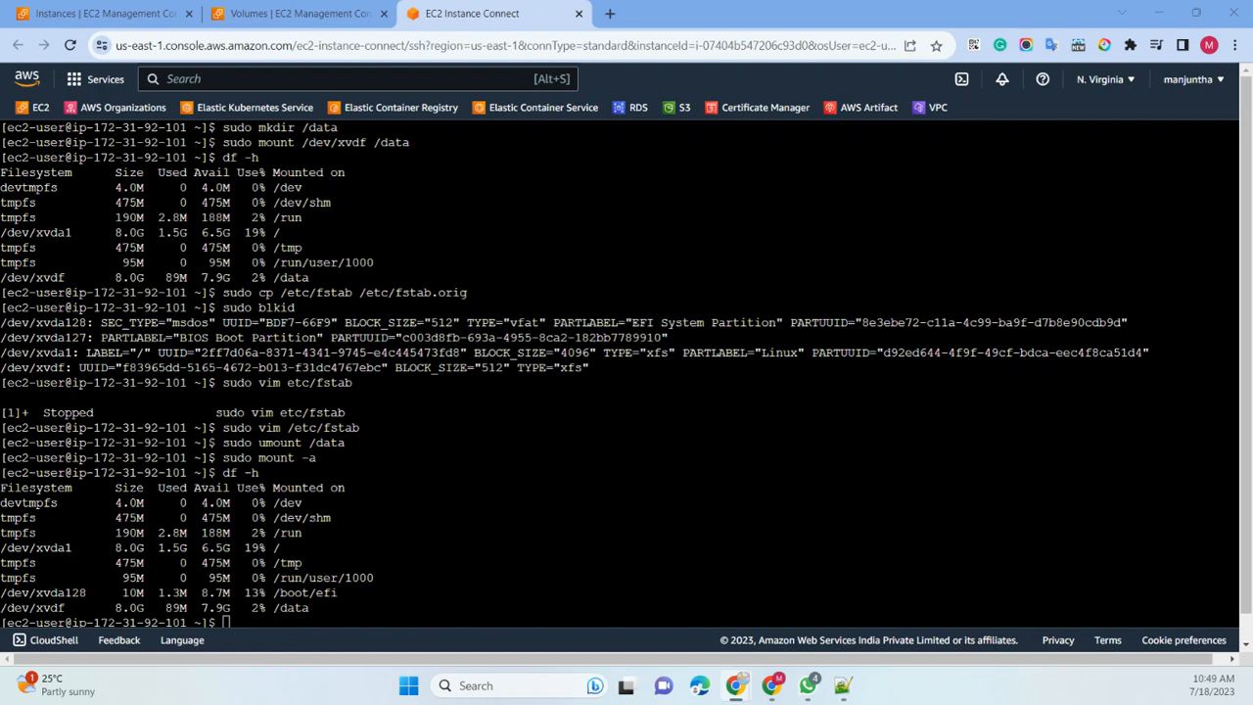
pyautogui.rightClick(489, 545)
pyautogui.click(543, 372)
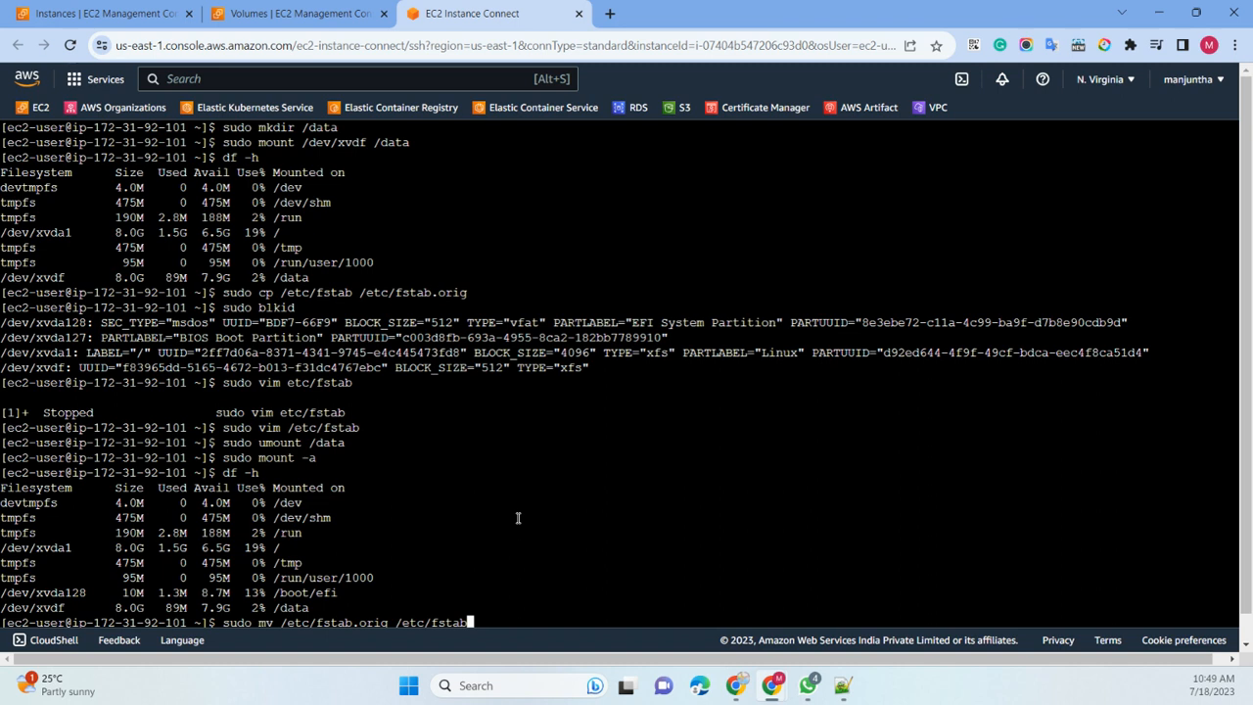
pyautogui.press('Return')
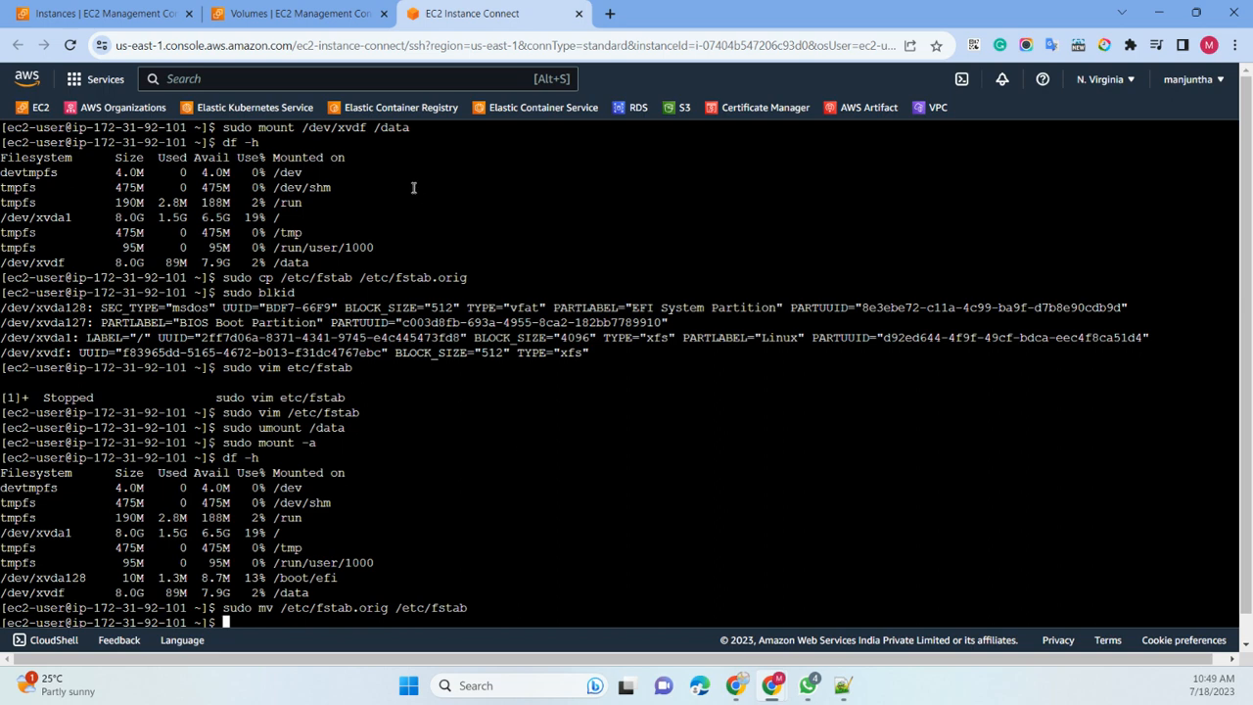
# - Switch to the EC2 console's instances page and open the Elastic Block Store snapshots list
pyautogui.hotkey('ctrl', '1')
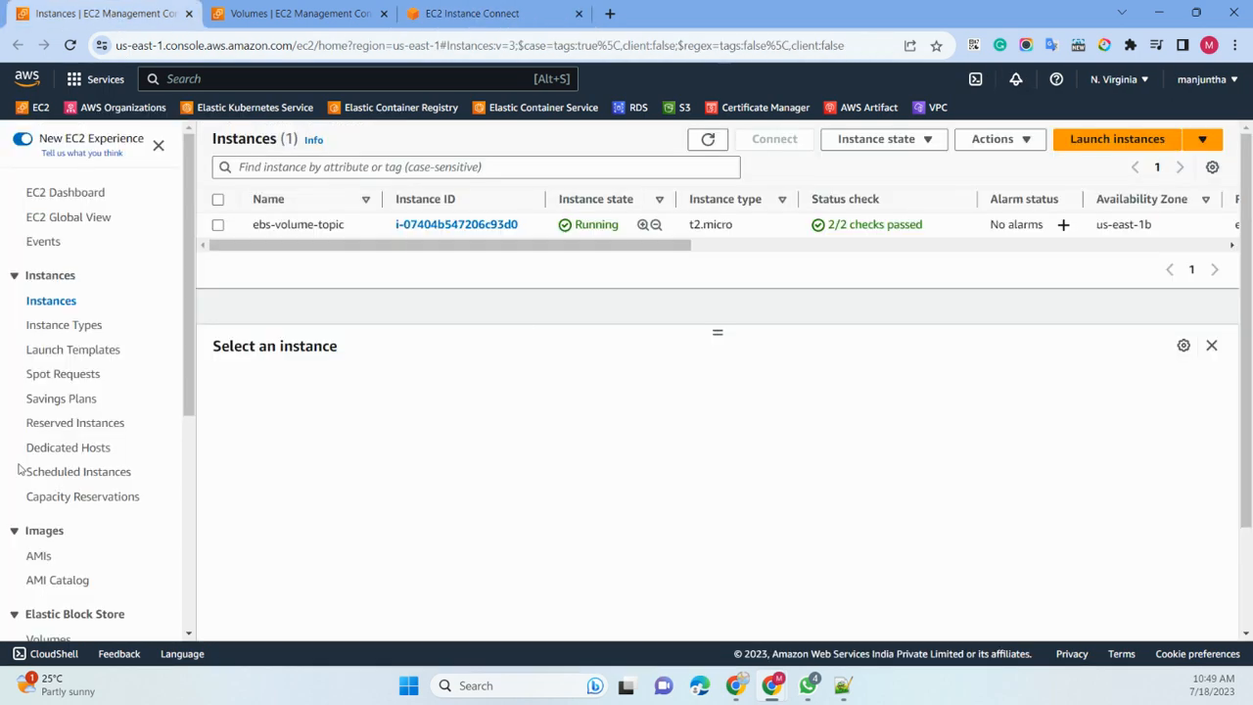
pyautogui.scroll(-3, 77, 424)
pyautogui.click(59, 421)
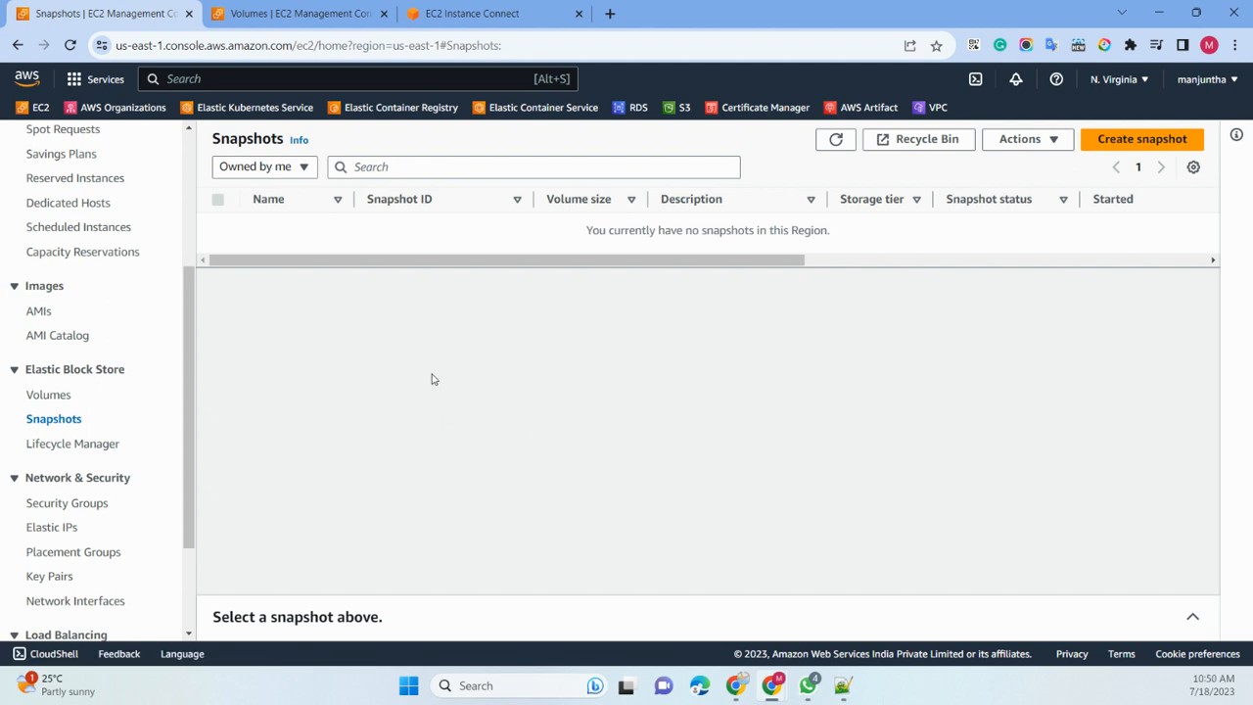
# - Create a snapshot of volume vol-0ecd91678c7775771 with the description "test", and open the snapshots list
pyautogui.click(56, 397)
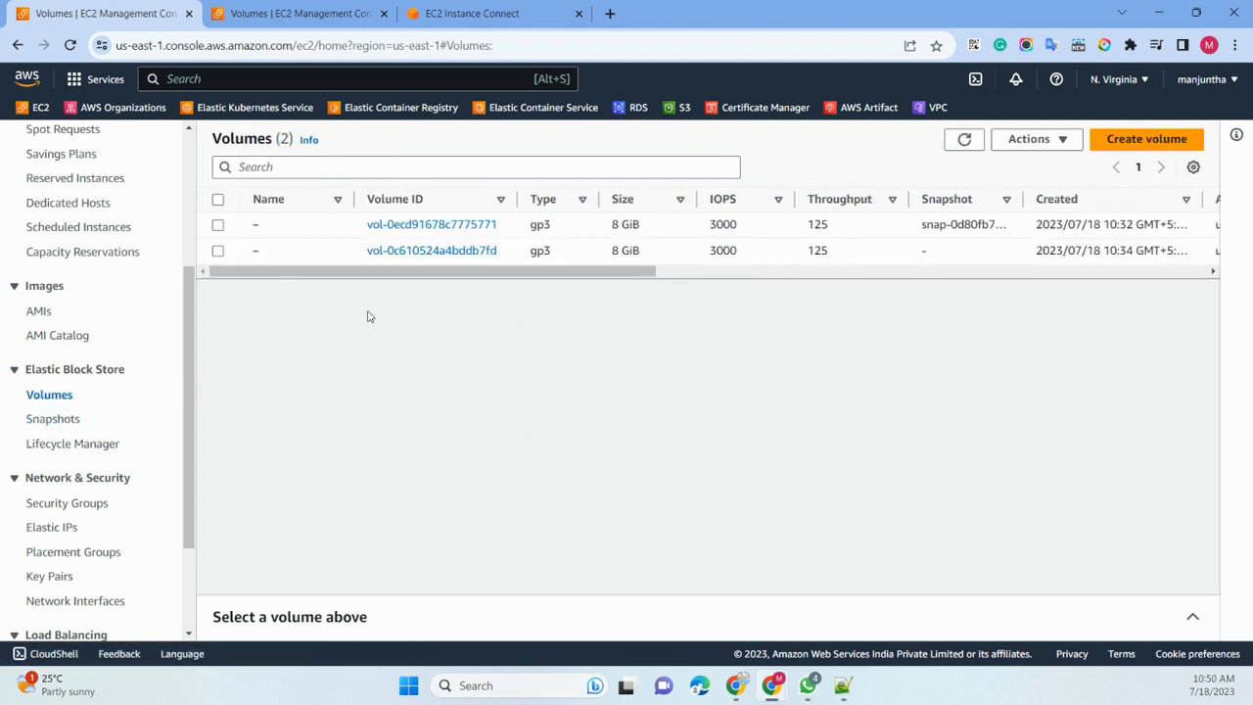
pyautogui.click(217, 225)
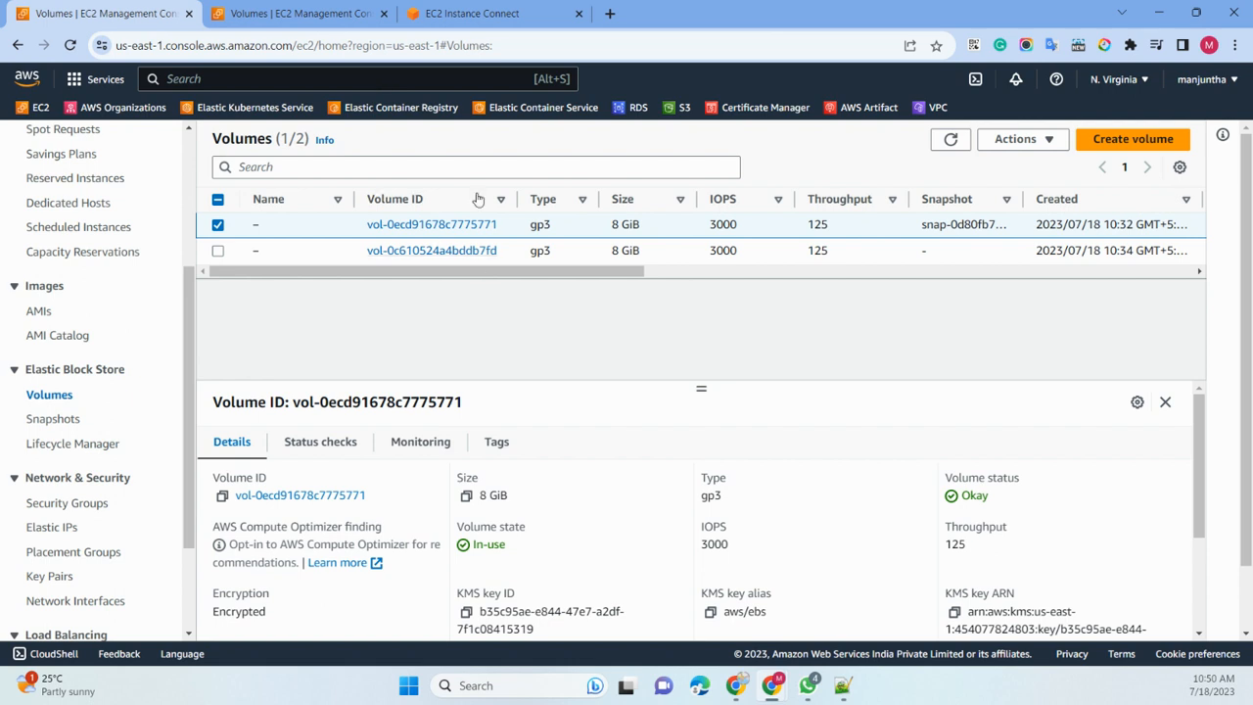
pyautogui.click(1018, 140)
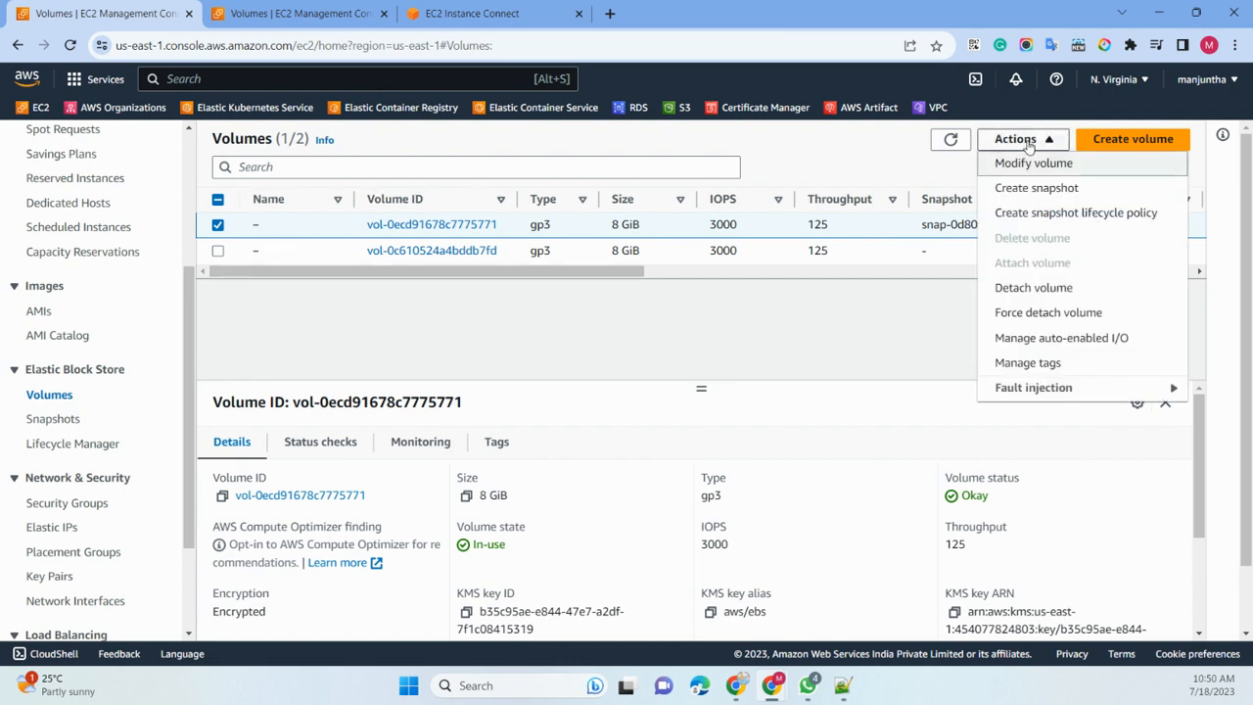
pyautogui.click(1021, 193)
pyautogui.click(165, 407)
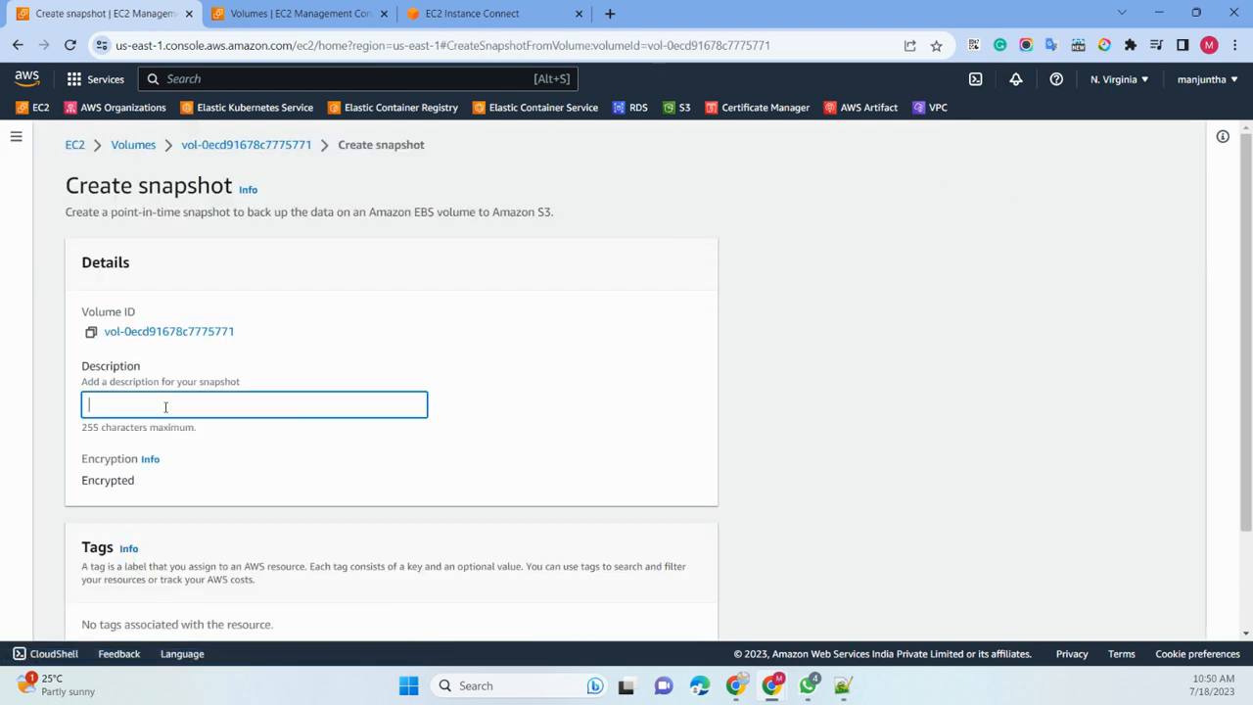
pyautogui.scroll(-2, 285, 352)
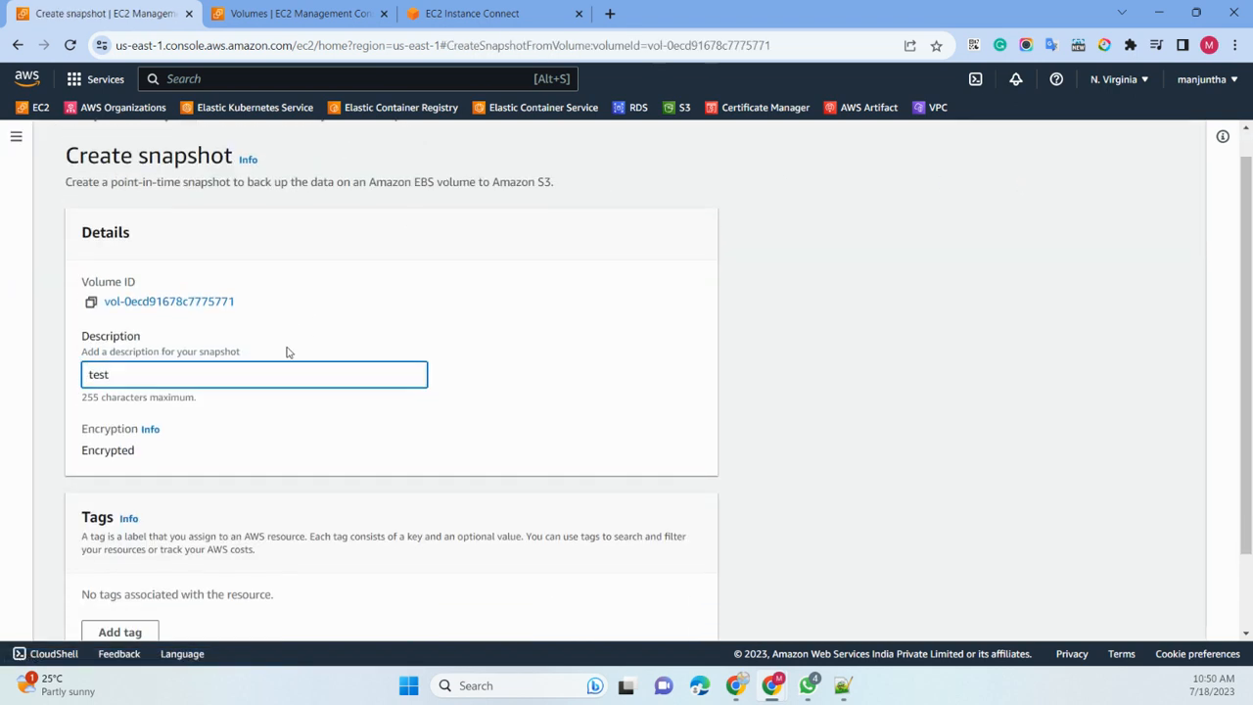
pyautogui.click(624, 610)
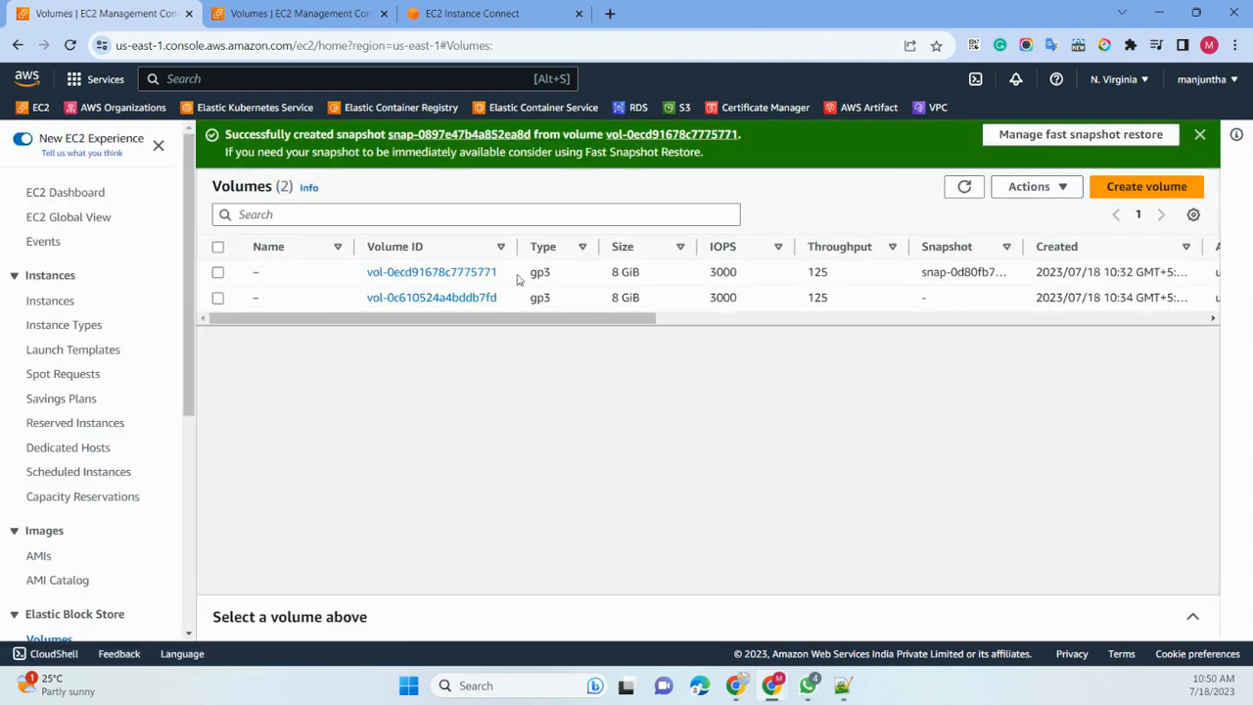
pyautogui.scroll(-3, 68, 387)
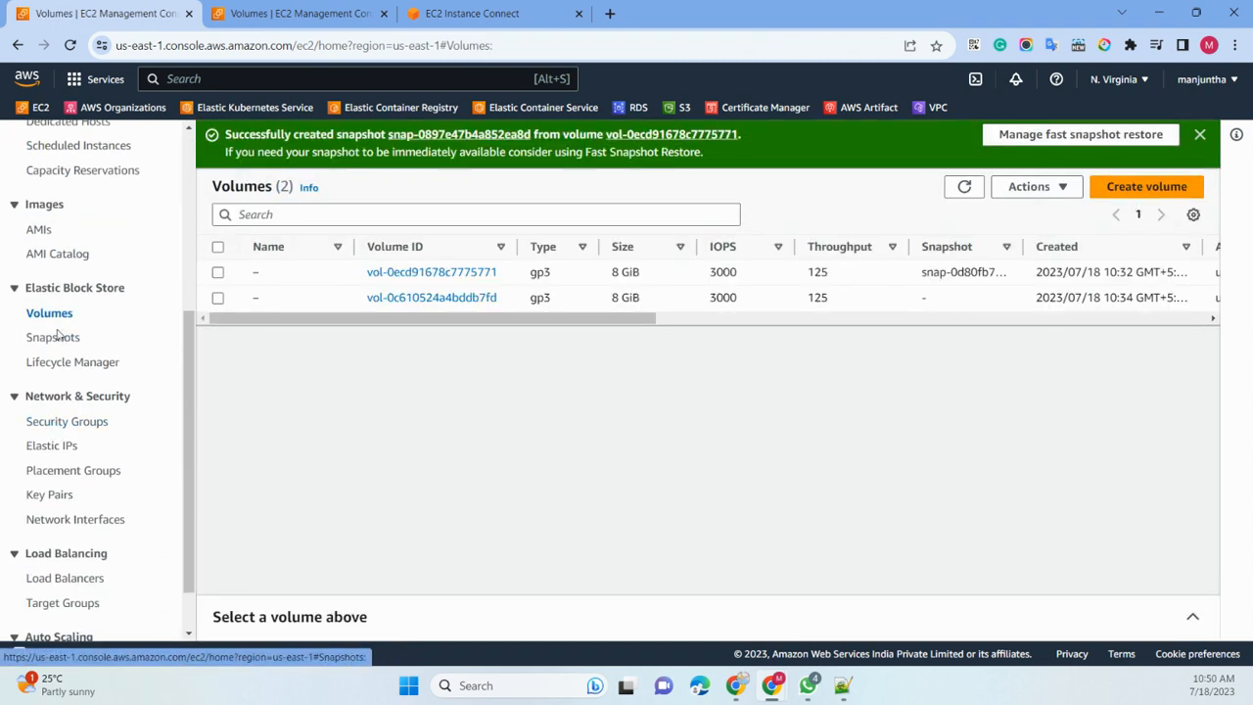
pyautogui.click(54, 337)
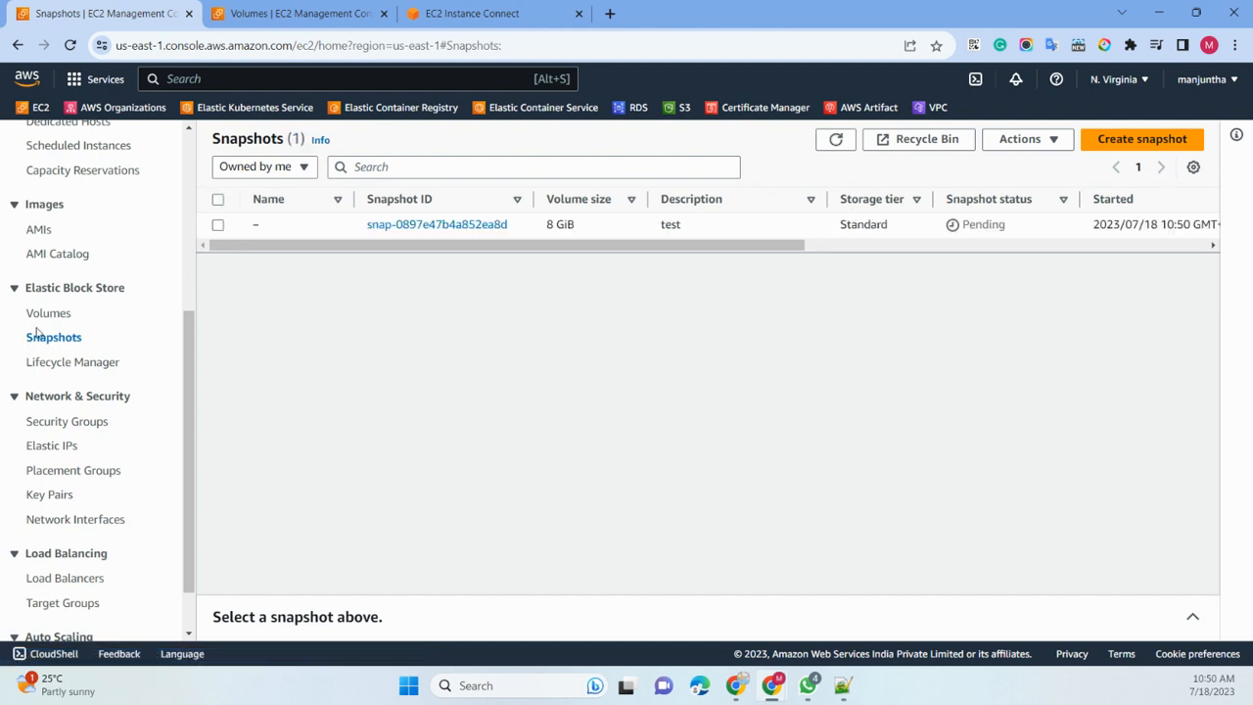
# - Refresh the snapshots list, and open the Replace root volume form from the ebs-volume-topic instance's storage details
pyautogui.doubleClick(837, 140)
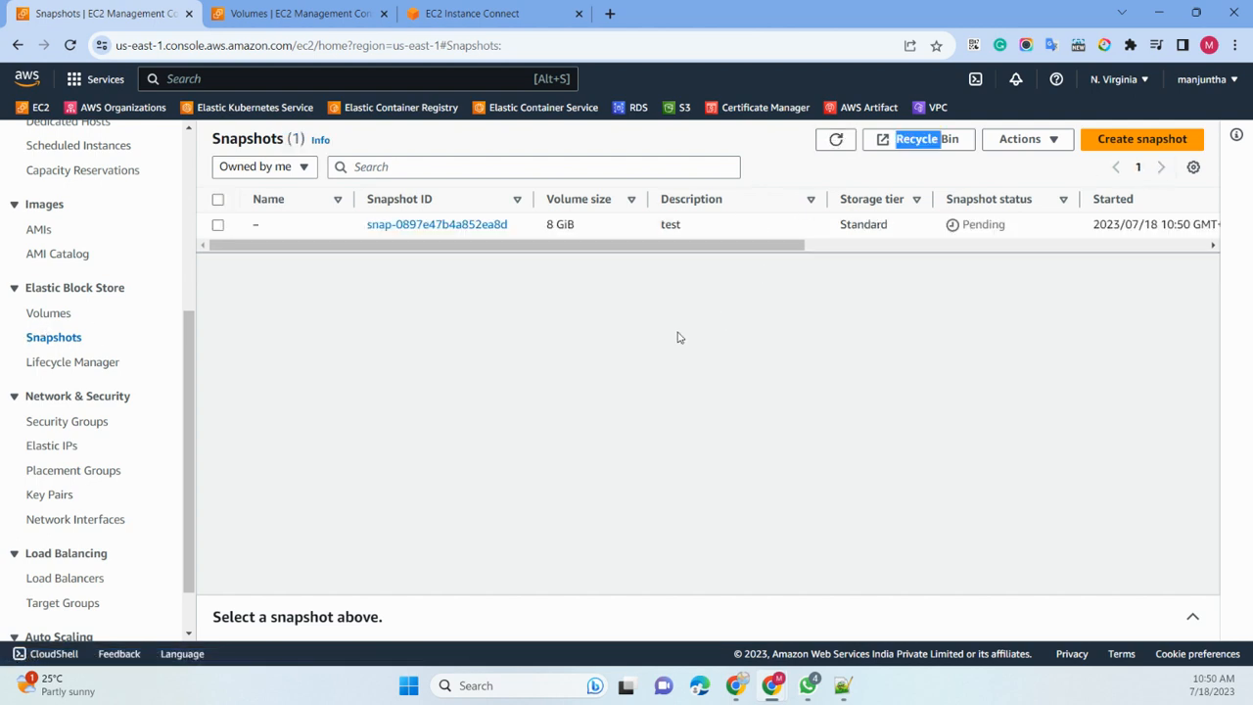
pyautogui.scroll(3, 68, 257)
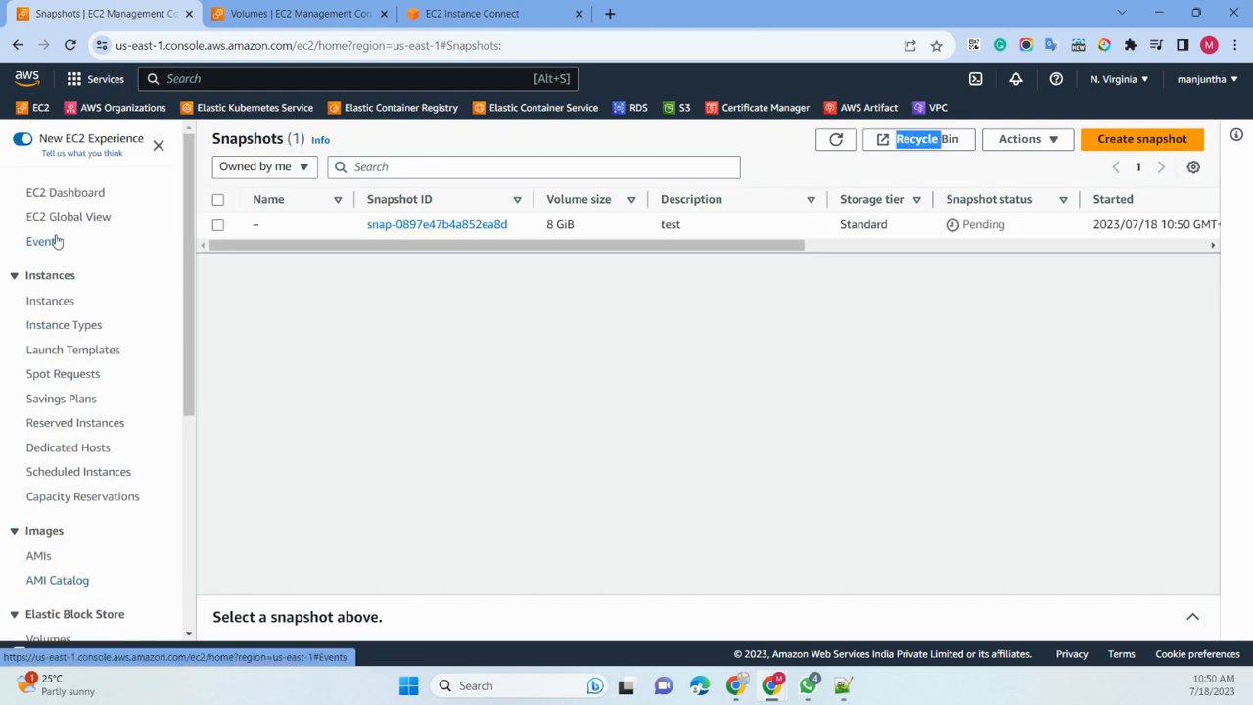
pyautogui.click(39, 299)
pyautogui.click(217, 227)
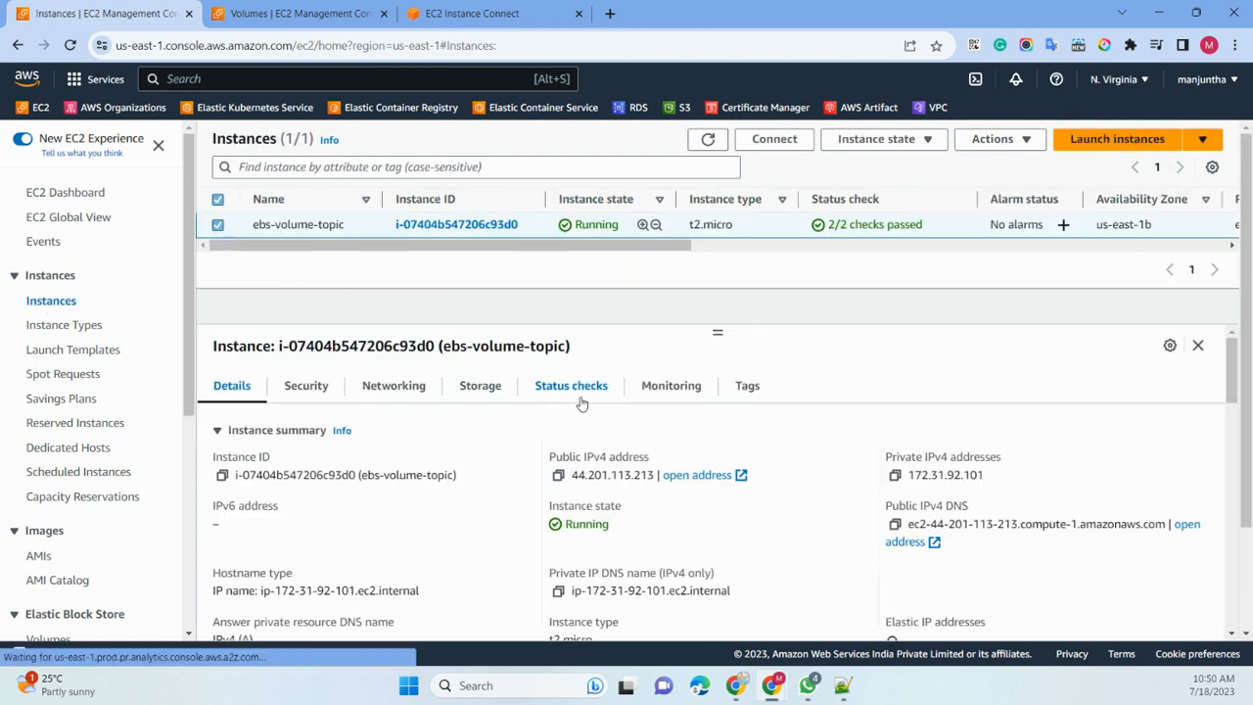
pyautogui.click(464, 391)
pyautogui.scroll(-2, 690, 443)
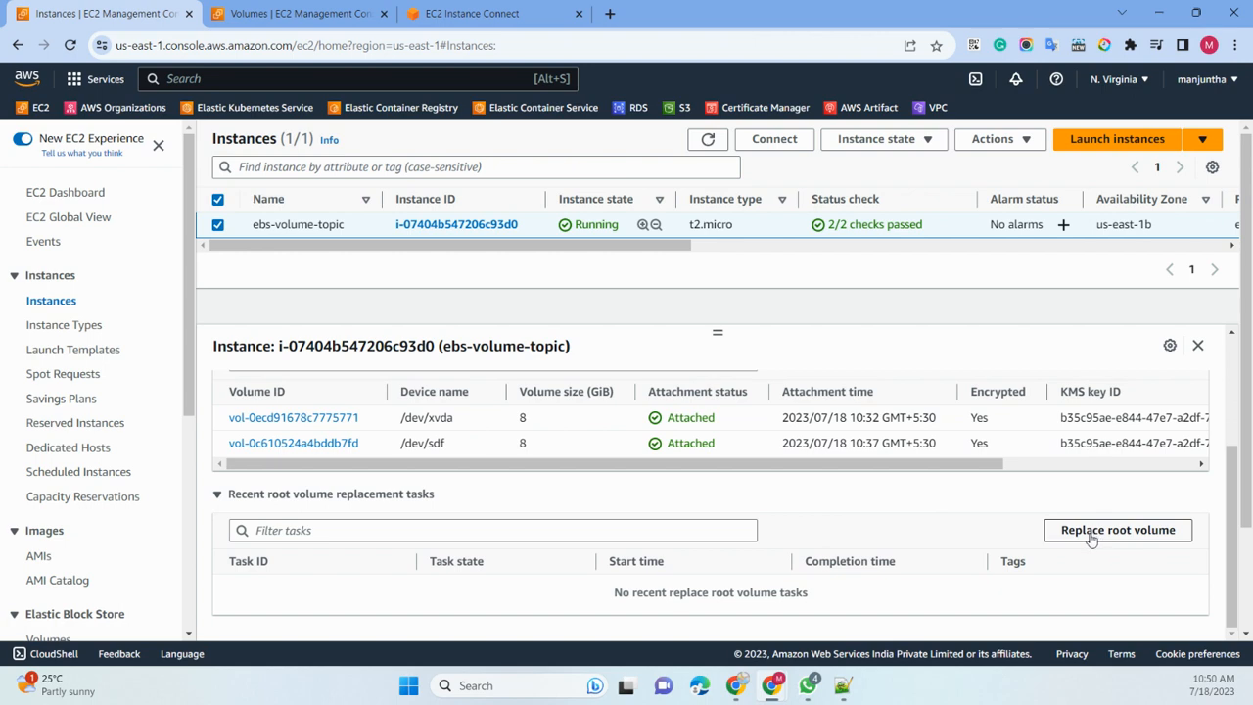
pyautogui.click(1094, 536)
pyautogui.scroll(-3, 252, 328)
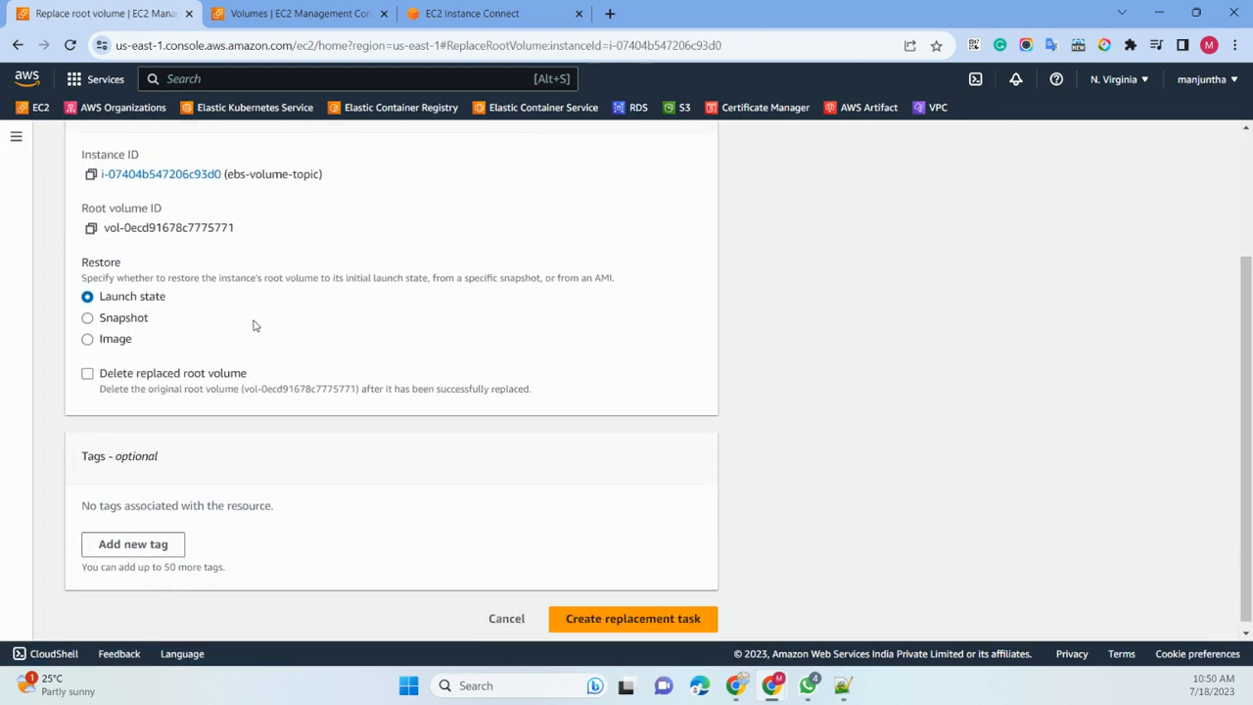
pyautogui.scroll(3, 251, 323)
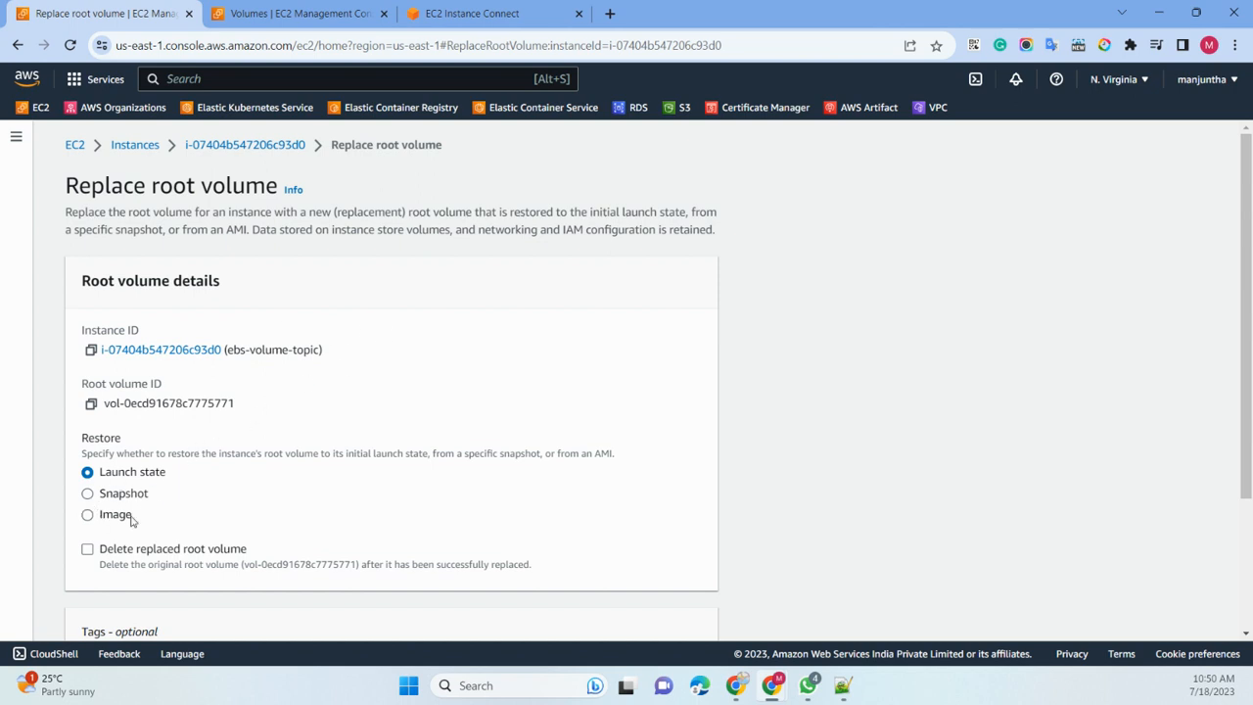
# - Set the root volume to be restored from snapshot snap-0897e47b4a852ea8d, and enable Delete replaced root volume
pyautogui.click(87, 494)
pyautogui.scroll(-3, 324, 352)
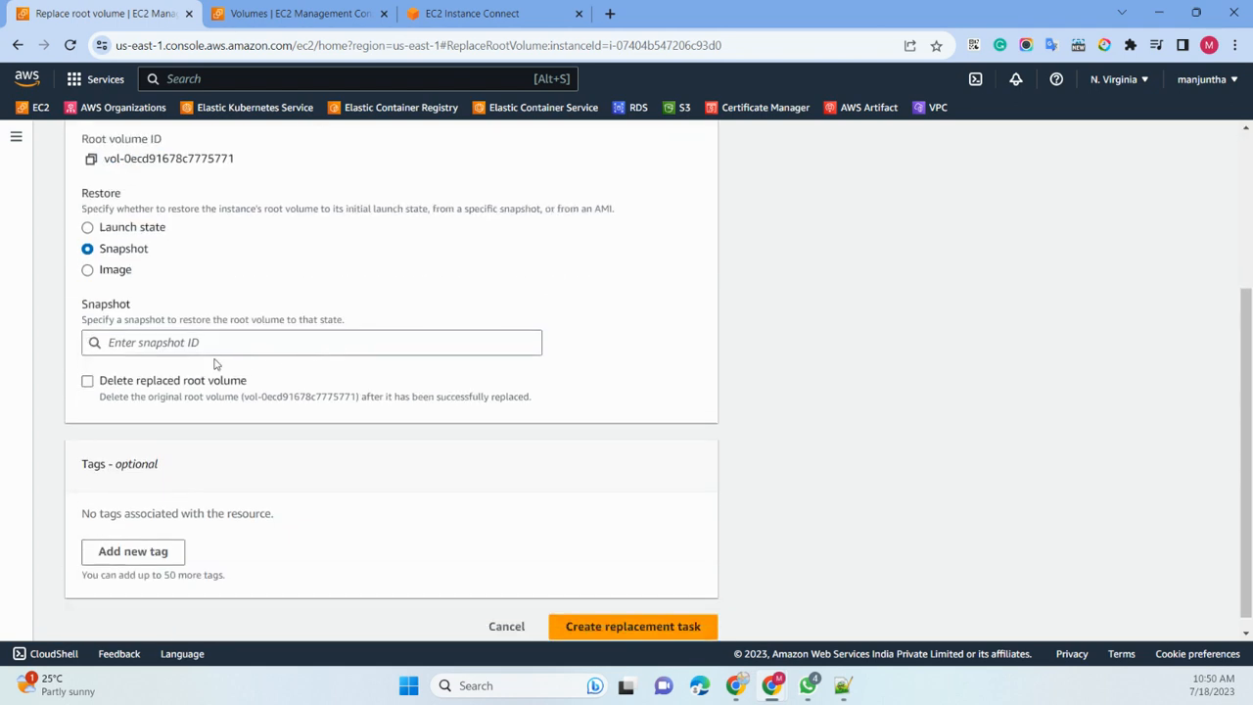
pyautogui.click(215, 345)
pyautogui.click(189, 372)
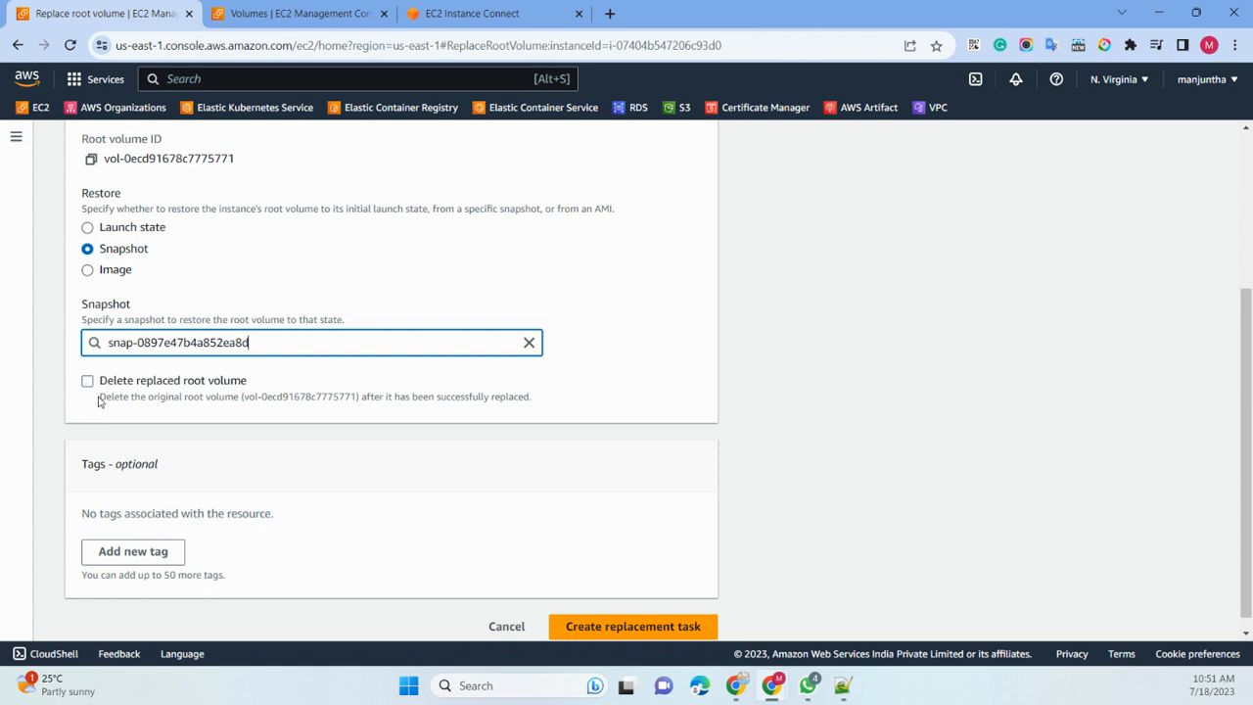
pyautogui.moveTo(99, 397); pyautogui.dragTo(239, 408)
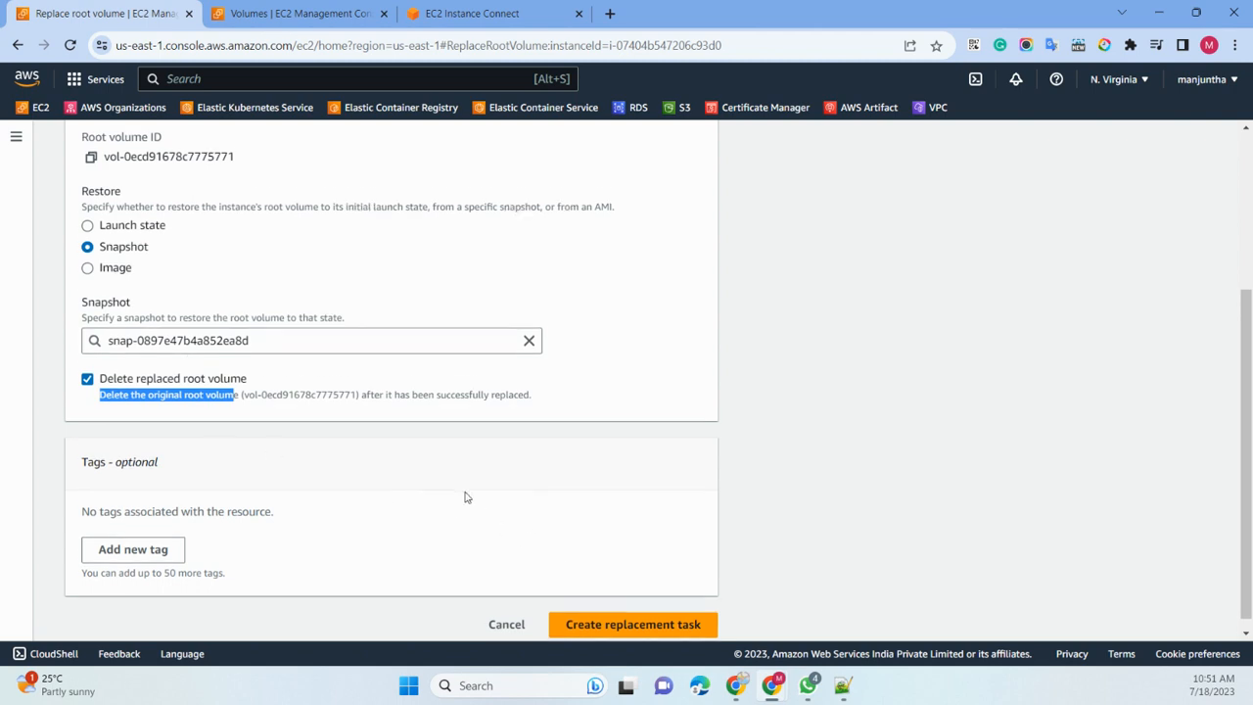
pyautogui.scroll(-1, 548, 549)
# - Check the snapshot's status in the refreshed snapshots list, and return to the Replace root volume form
pyautogui.click(294, 13)
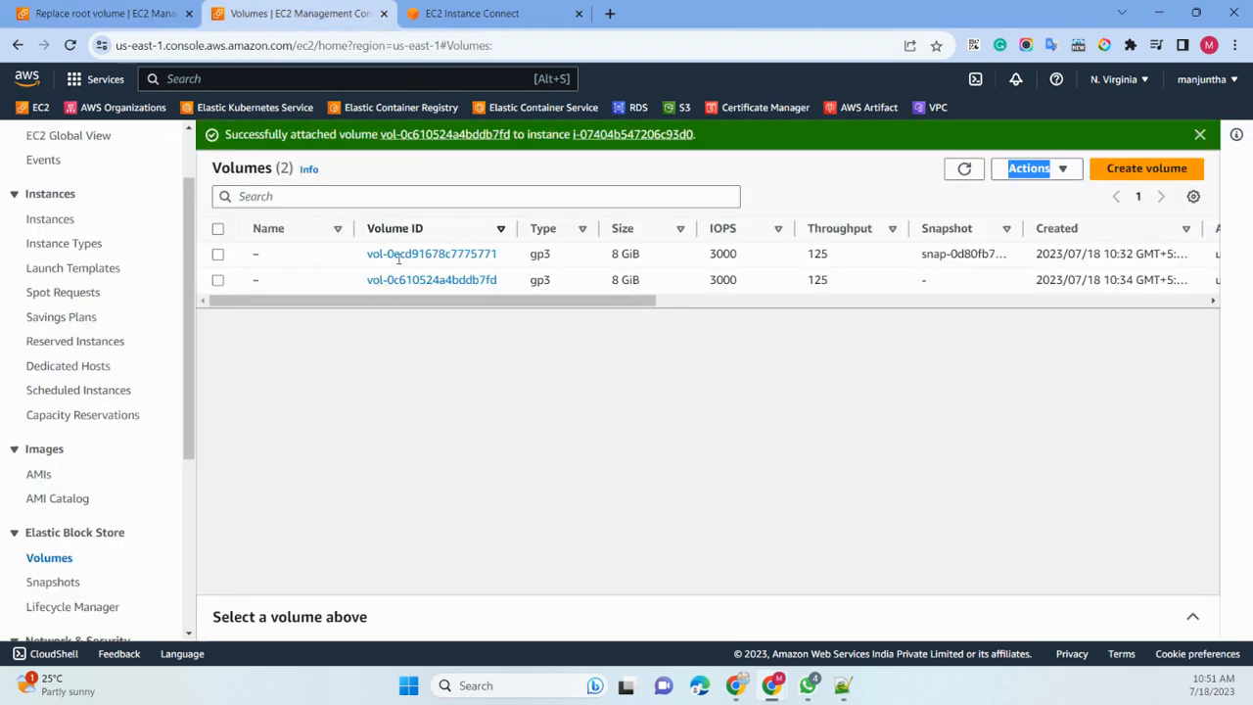
pyautogui.scroll(-3, 114, 449)
pyautogui.click(47, 274)
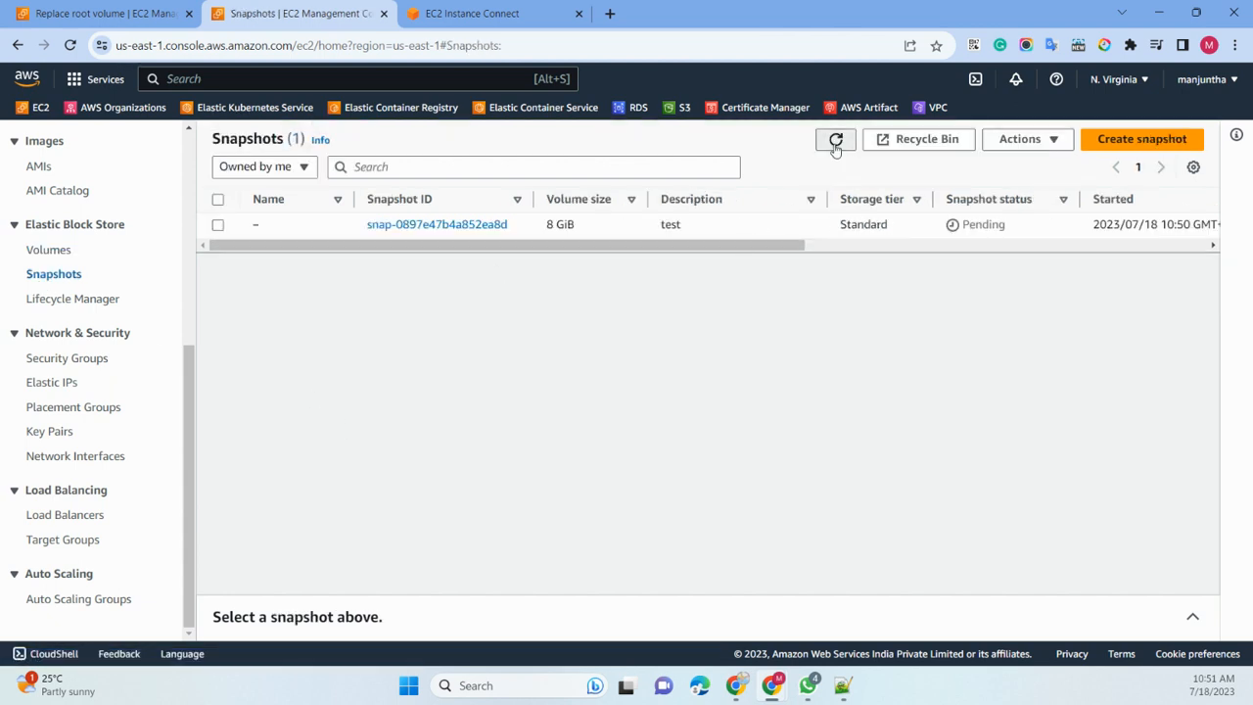
pyautogui.doubleClick(835, 141)
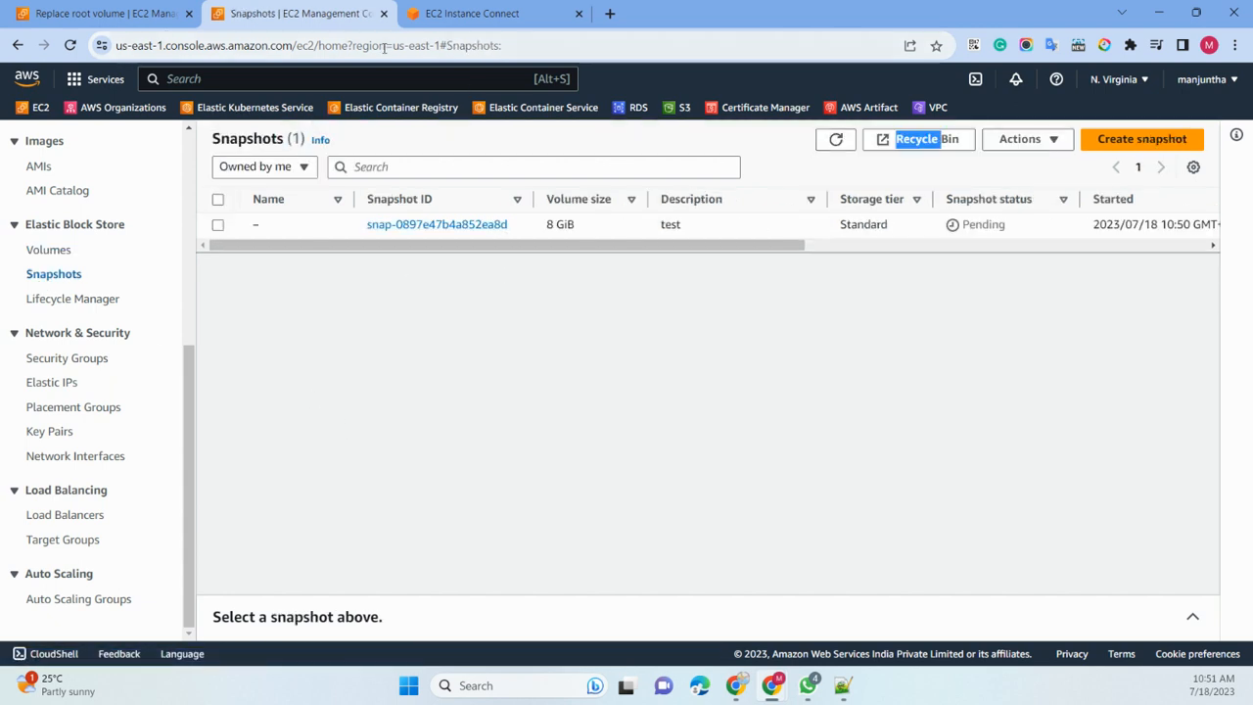
pyautogui.click(119, 18)
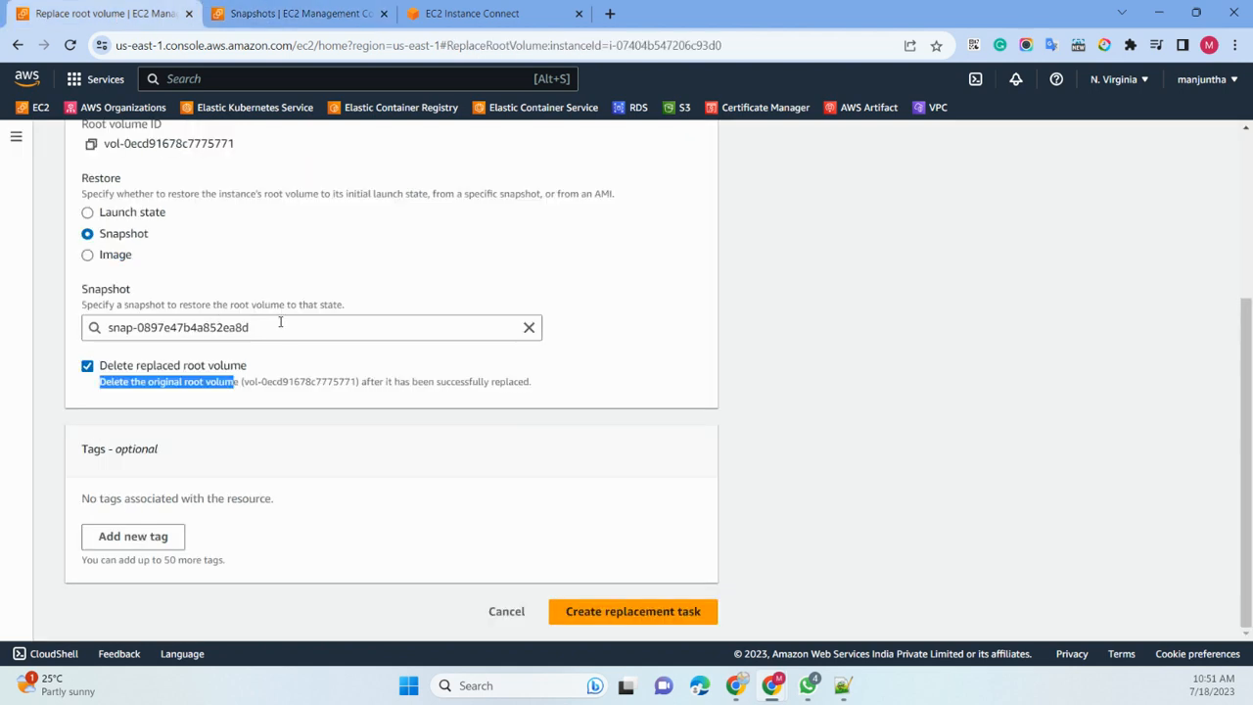
# - Try the Image and Launch state restore options, and switch the restore source back to Snapshot
pyautogui.click(88, 255)
pyautogui.click(220, 331)
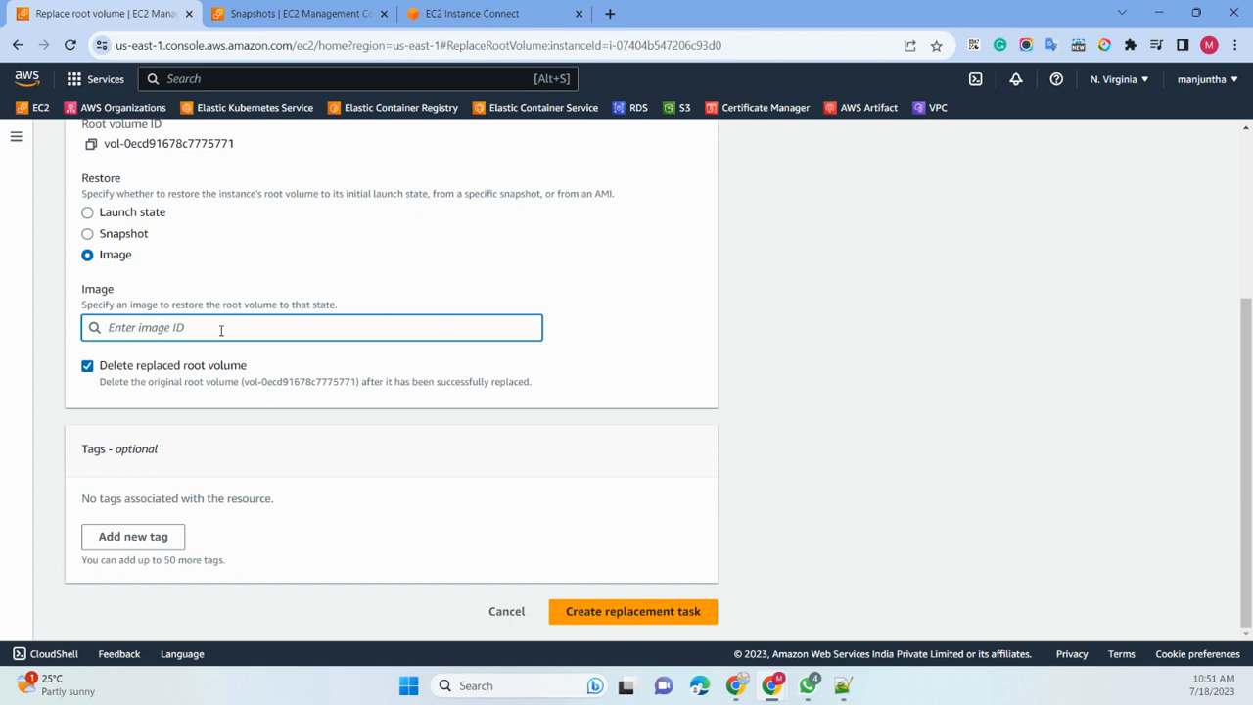
pyautogui.click(88, 235)
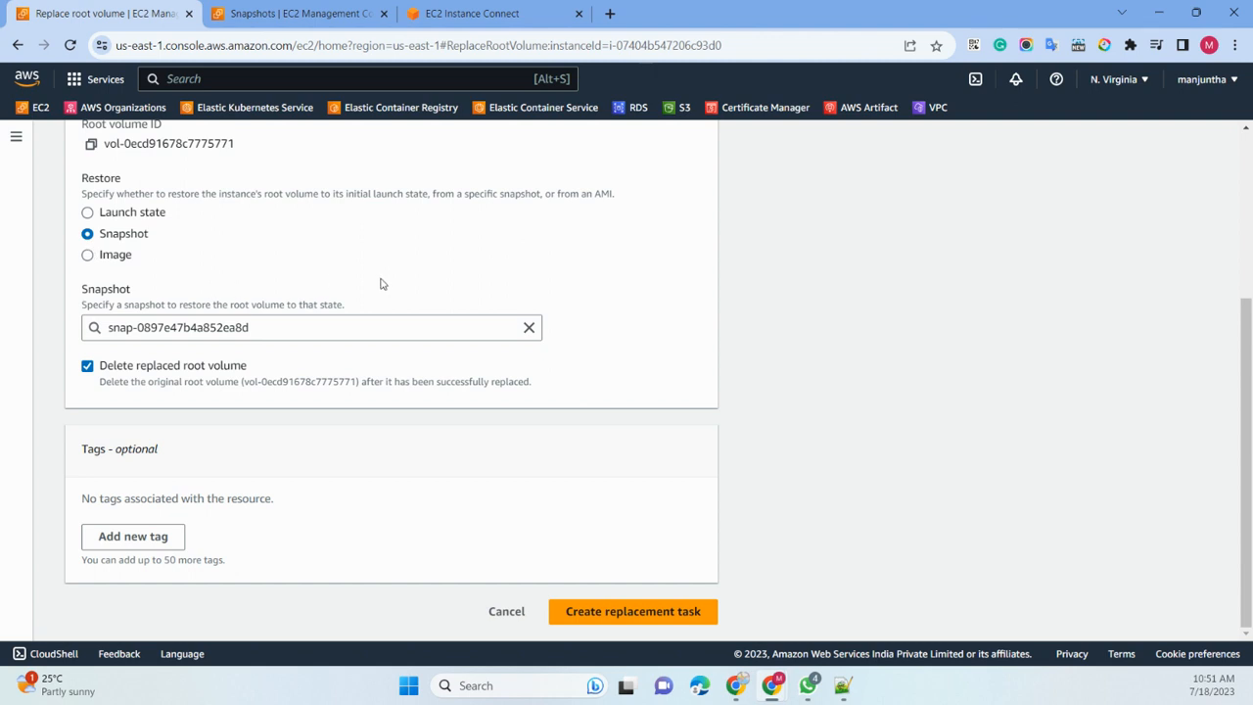
pyautogui.click(138, 215)
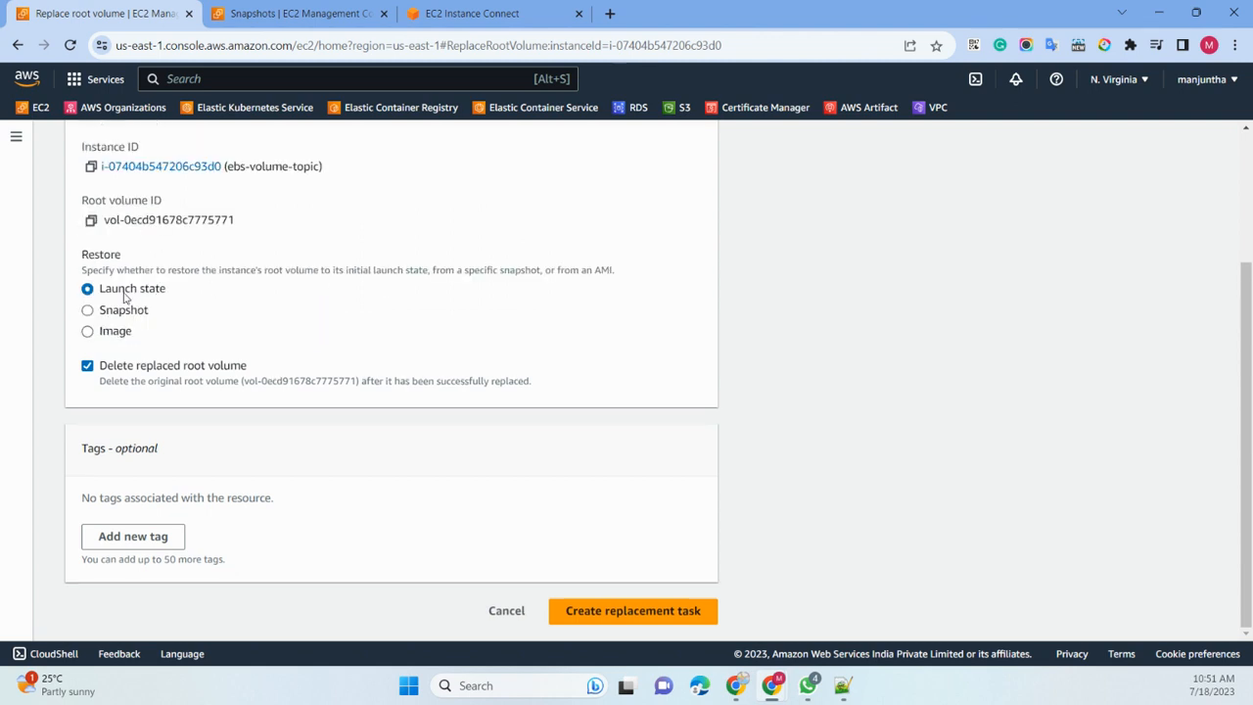
pyautogui.click(100, 313)
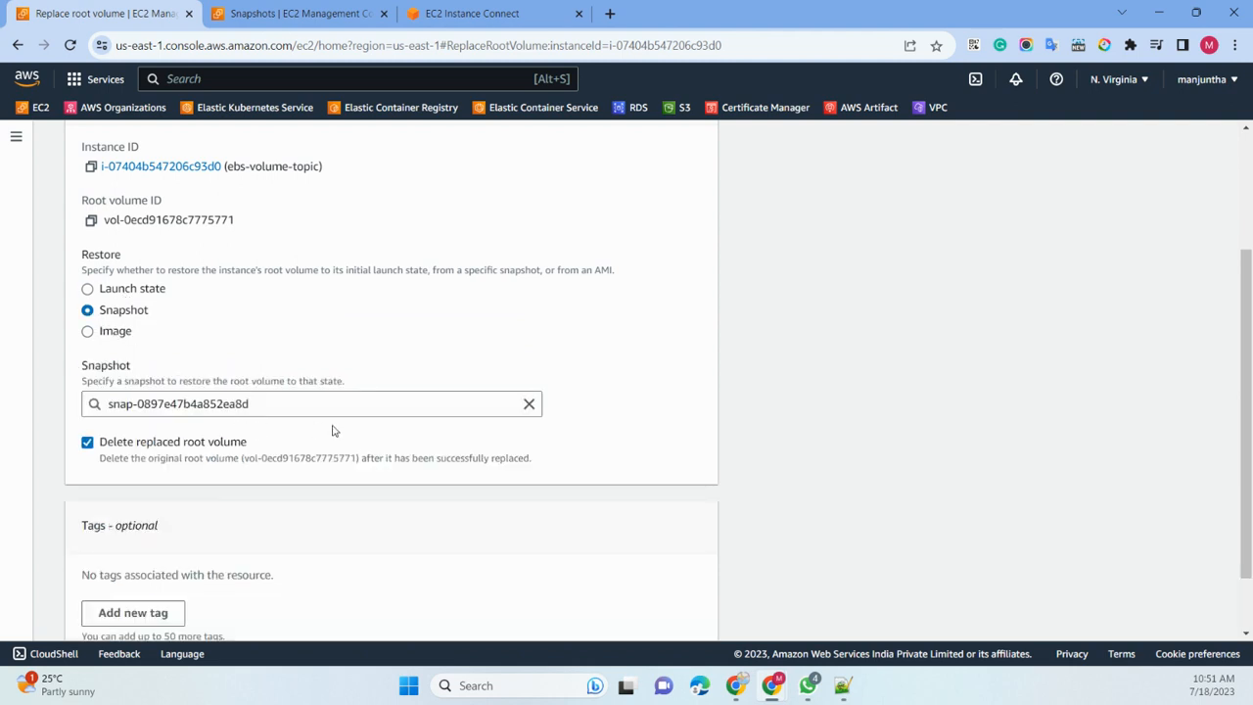
# - Open the Create image form for the ebs-volume-topic instance from the EC2 instances page
pyautogui.click(299, 21)
pyautogui.scroll(4, 70, 323)
pyautogui.scroll(1, 71, 324)
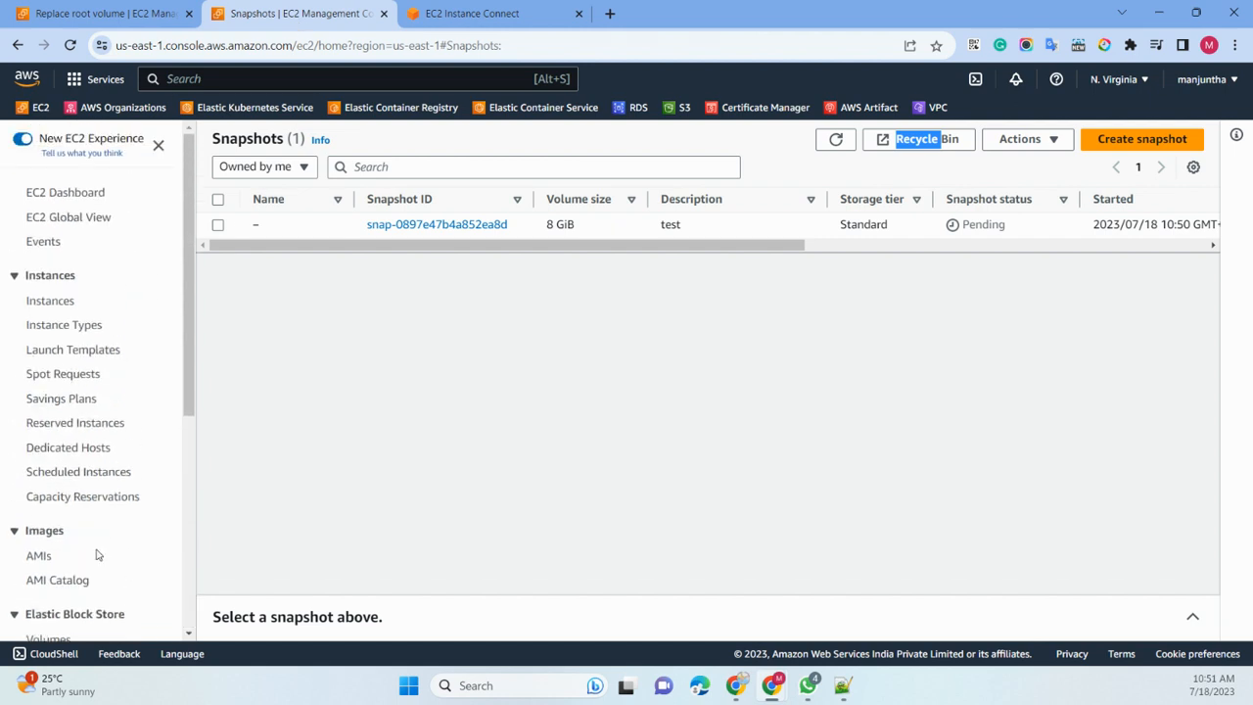
pyautogui.click(54, 301)
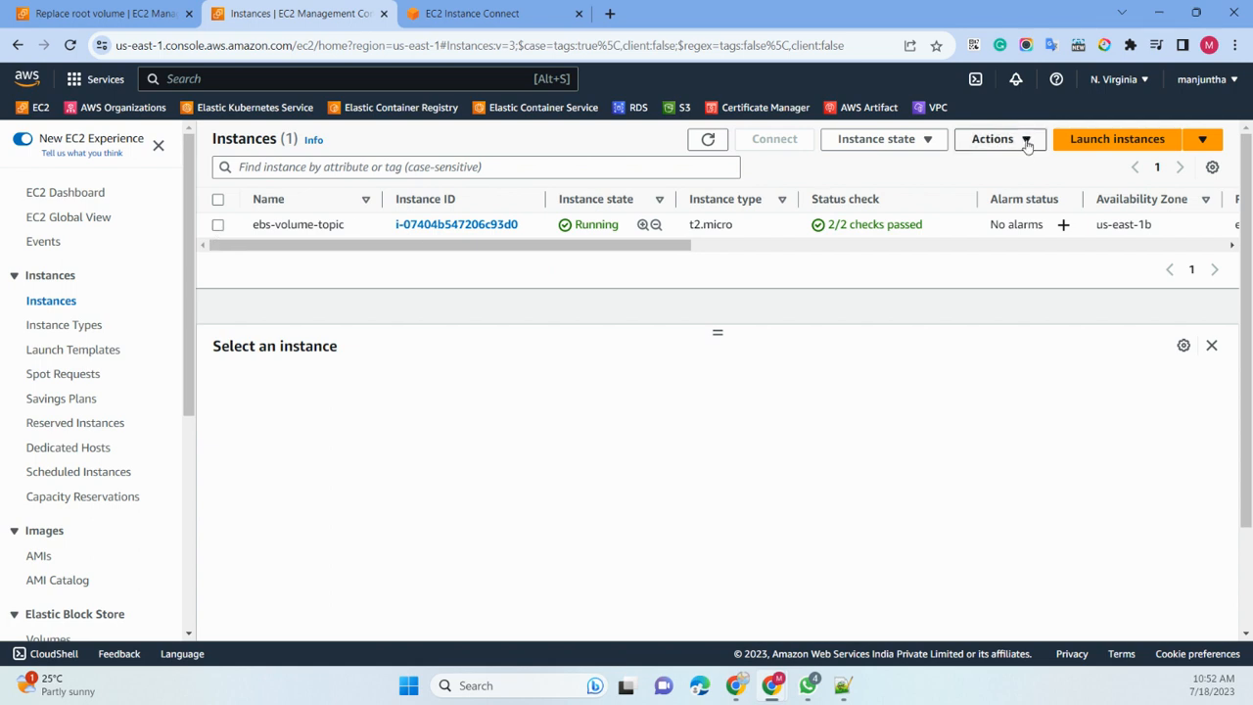
pyautogui.click(218, 225)
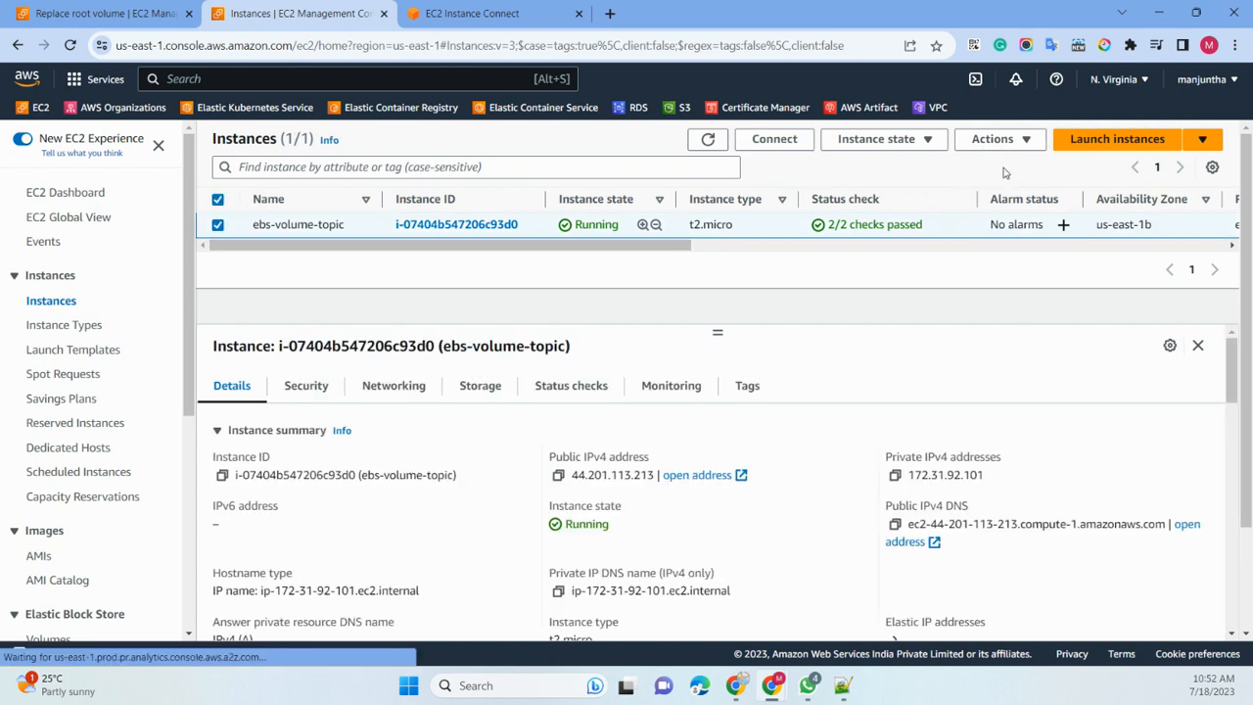
pyautogui.click(1000, 140)
pyautogui.moveTo(1011, 316)
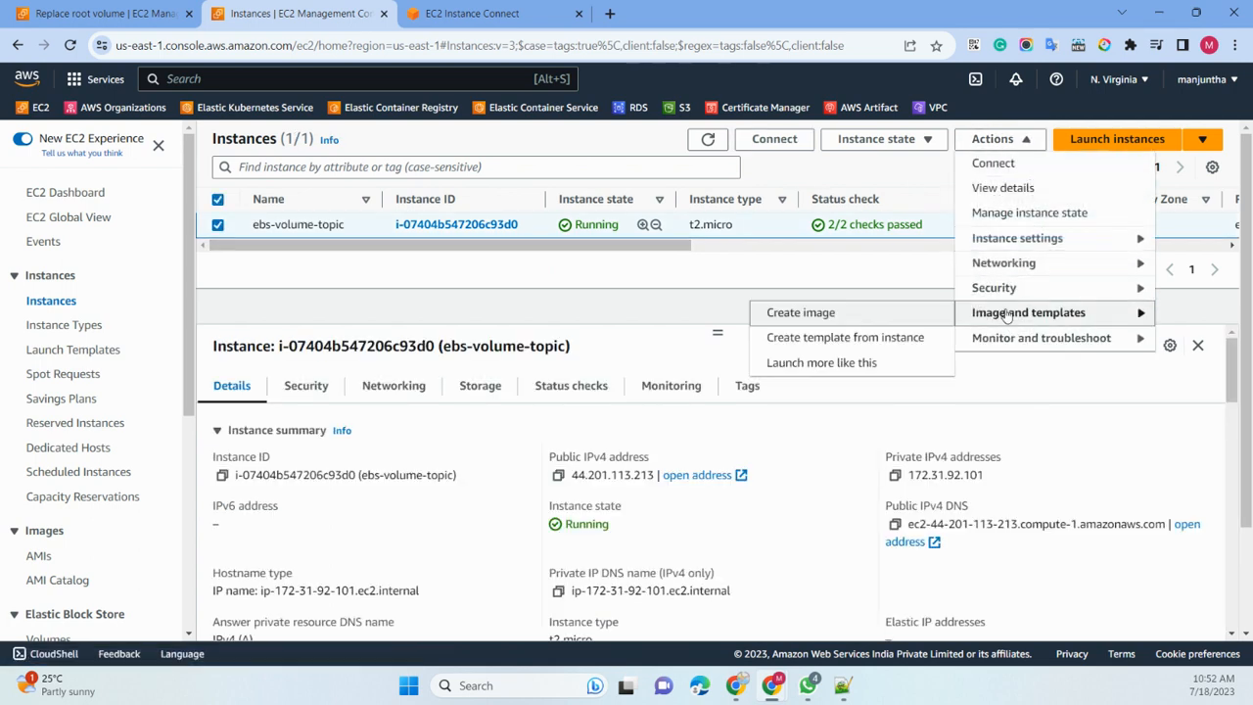
pyautogui.click(852, 316)
# - Create an image named "tesrimage" from the instance with the No reboot option enabled
pyautogui.click(196, 337)
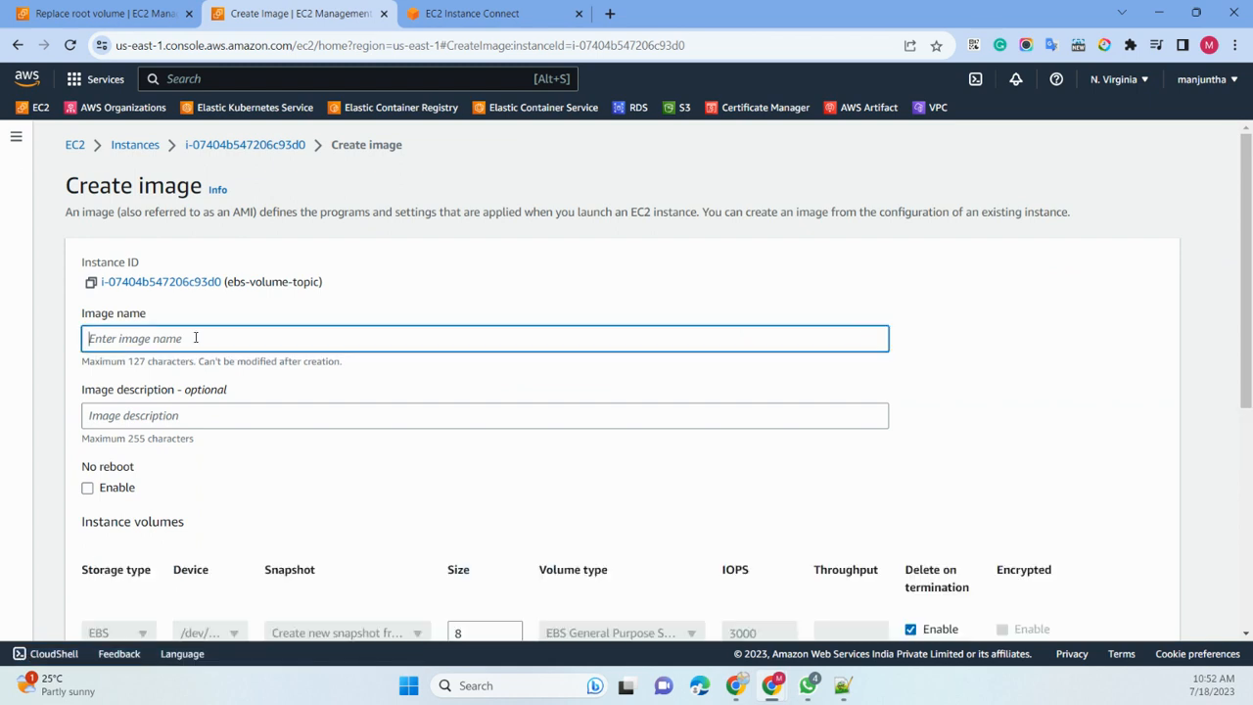
pyautogui.write('tesrimage')
pyautogui.scroll(-3, 58, 250)
pyautogui.click(88, 244)
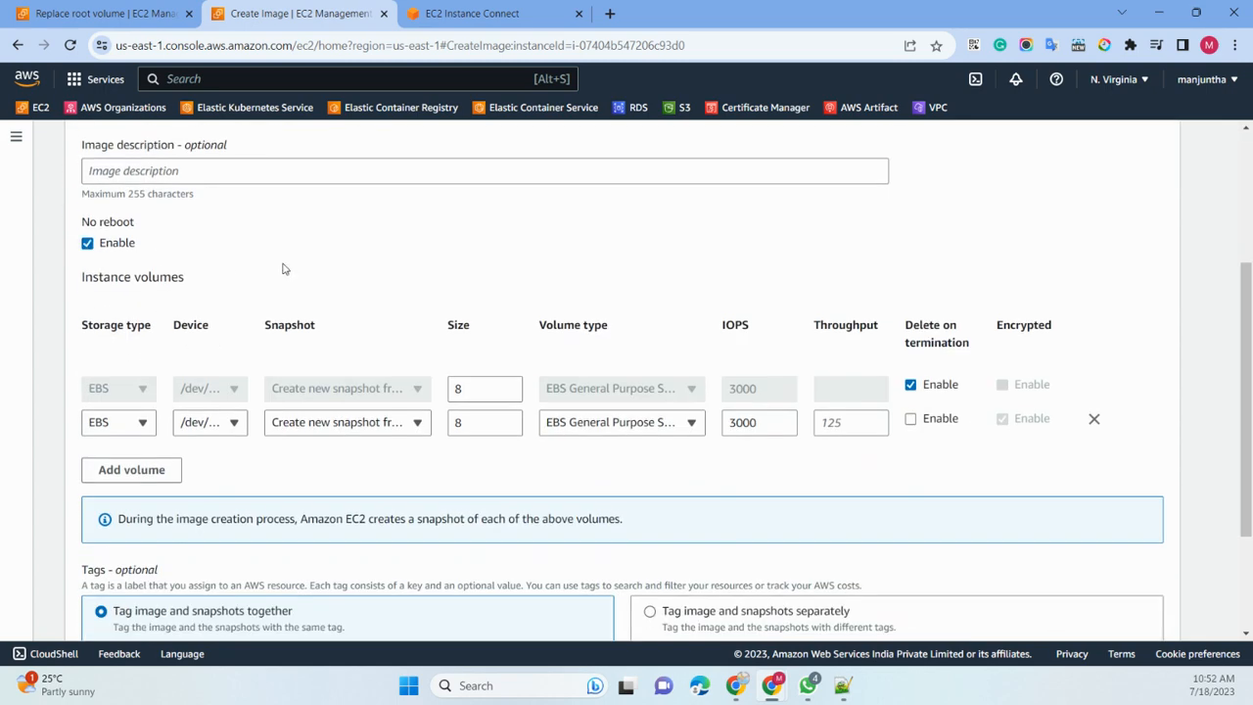
pyautogui.scroll(-2, 406, 286)
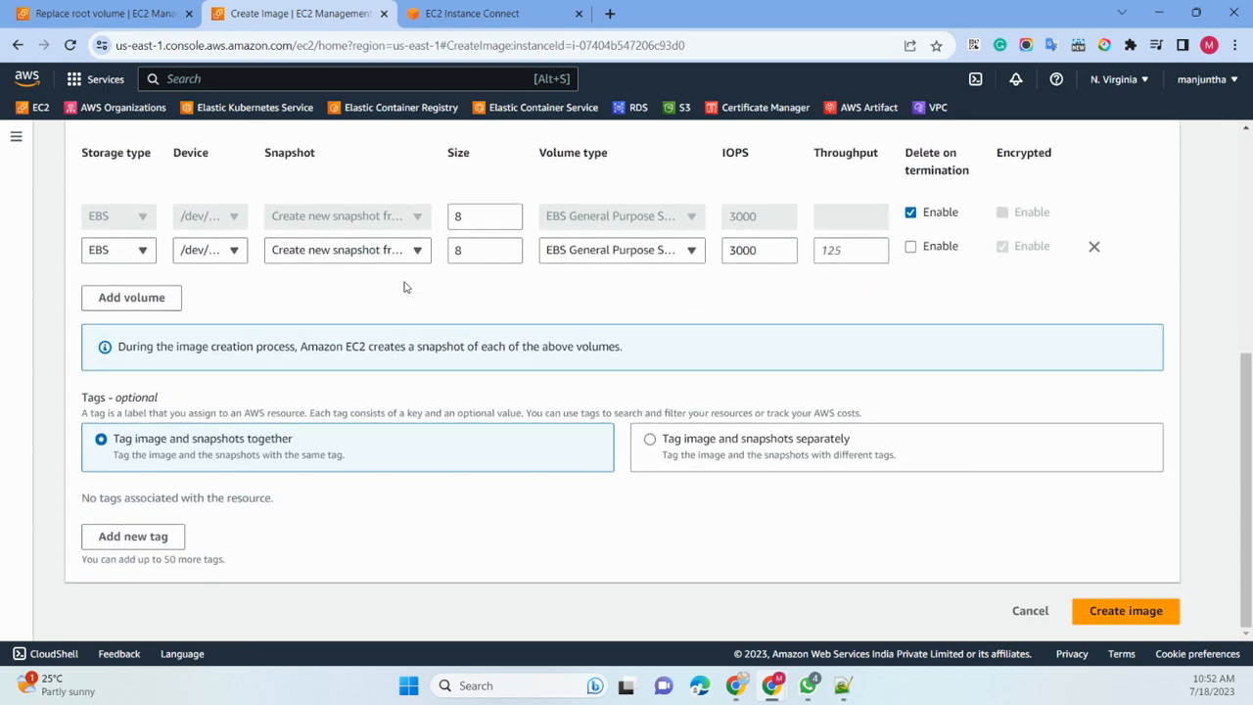
pyautogui.click(1126, 611)
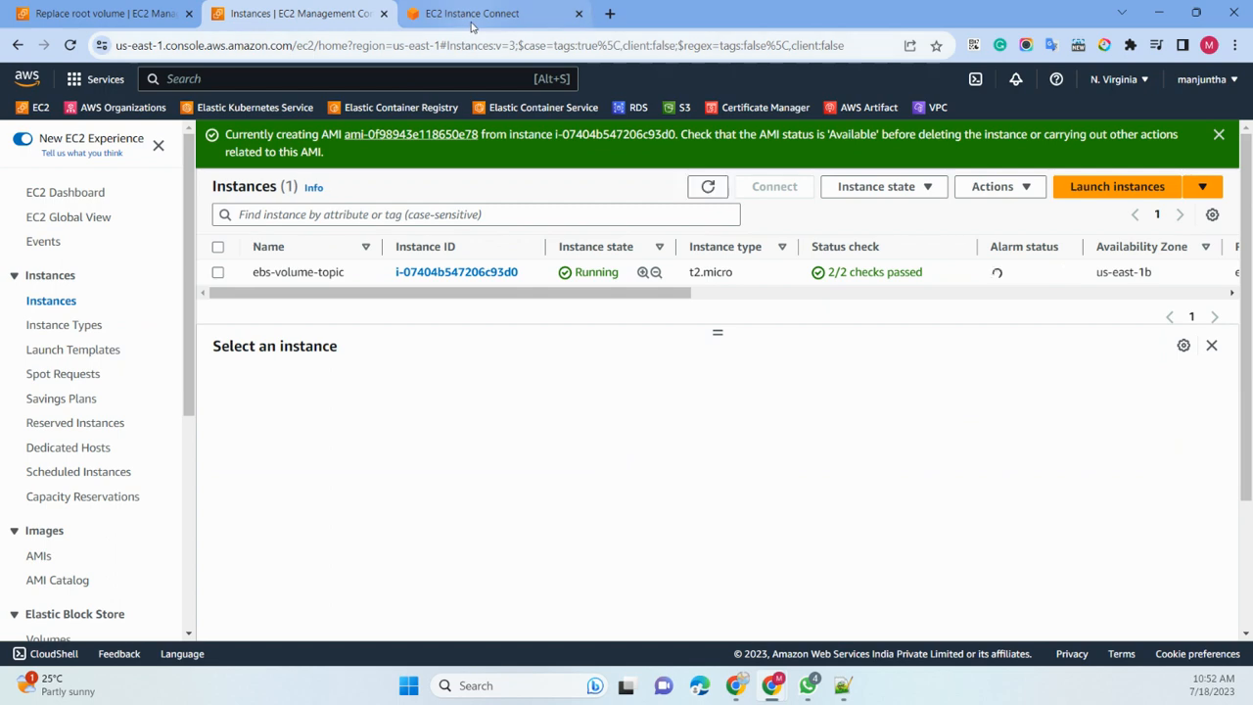
# - Open the list of owned AMIs and review the details of the tesrimage entry
pyautogui.click(113, 18)
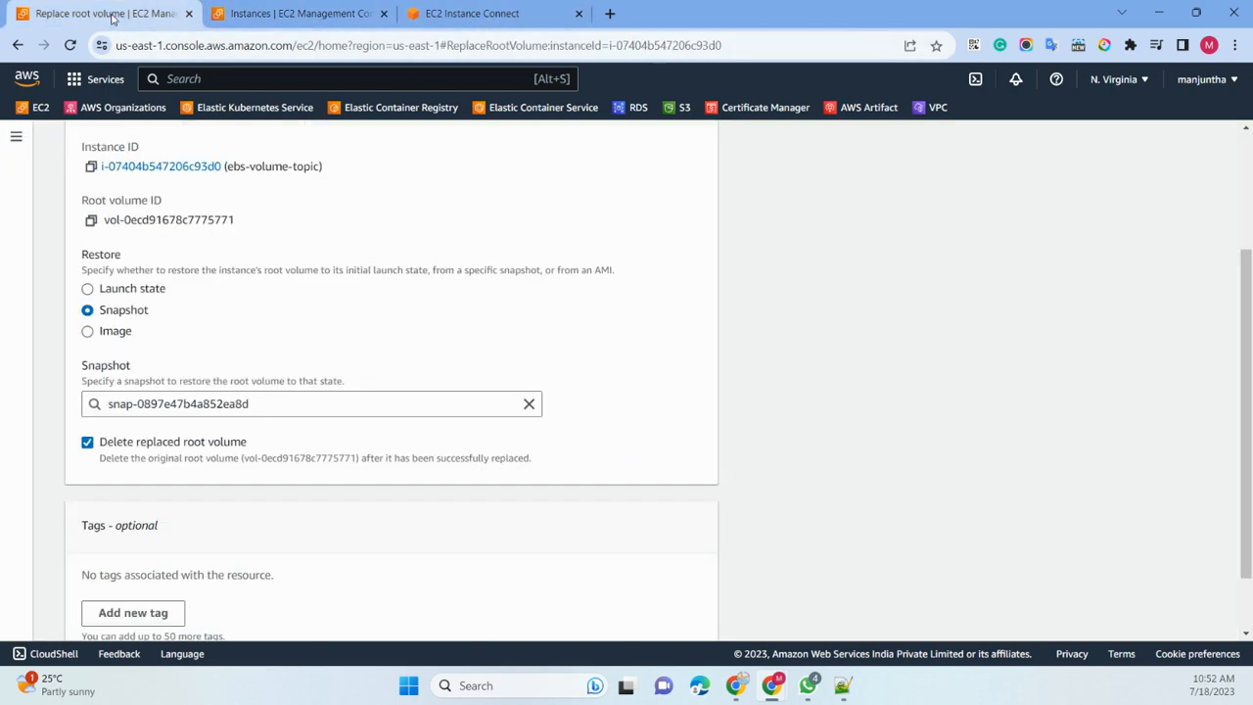
pyautogui.click(503, 13)
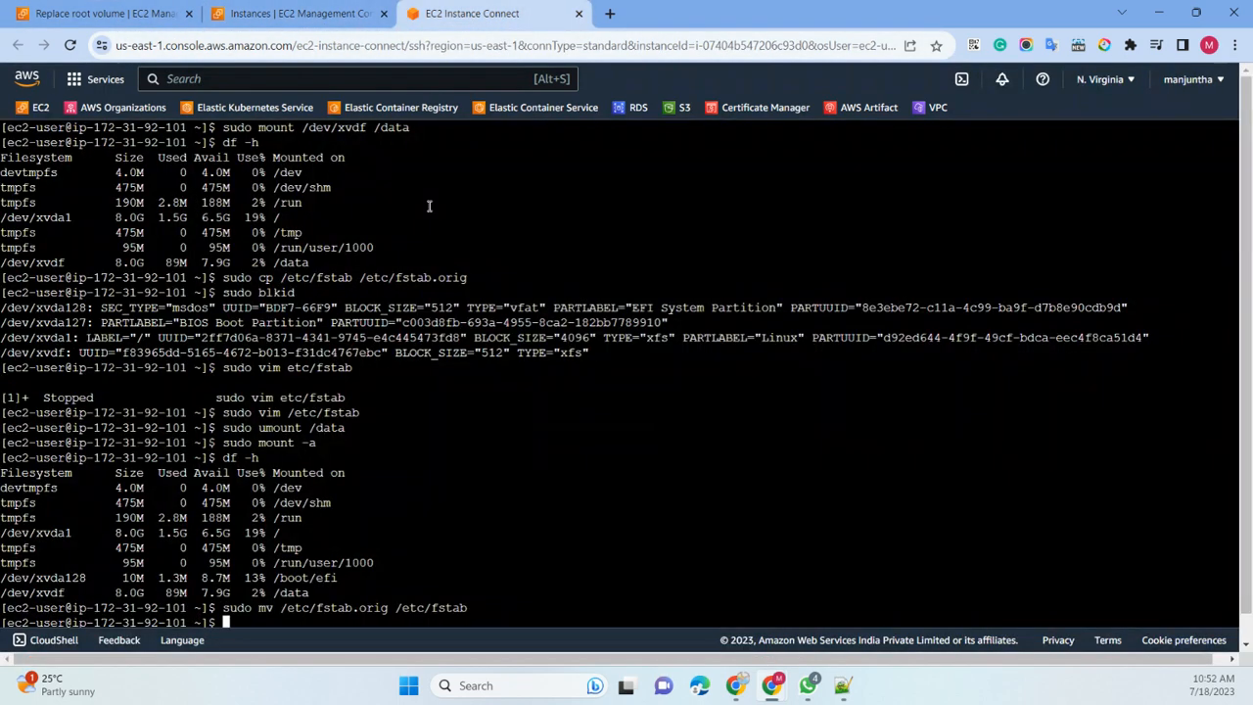
pyautogui.click(293, 13)
pyautogui.click(41, 556)
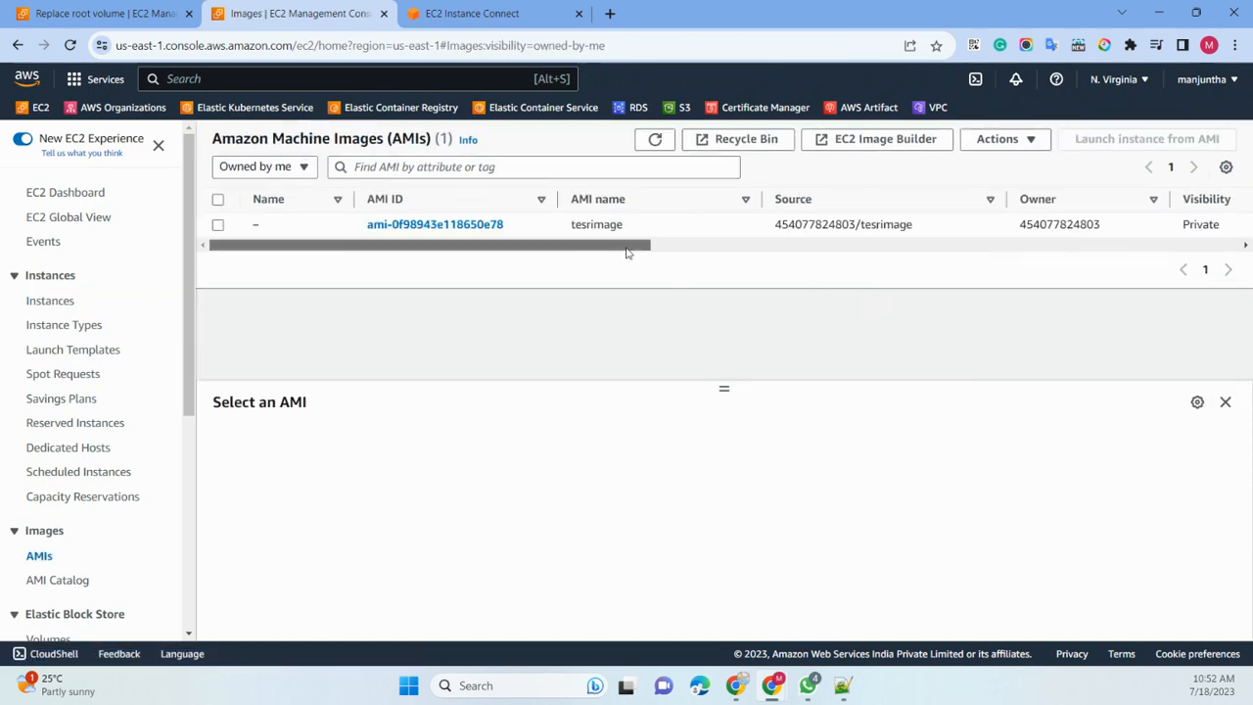
pyautogui.moveTo(607, 245); pyautogui.dragTo(912, 252)
pyautogui.moveTo(805, 244); pyautogui.dragTo(521, 246)
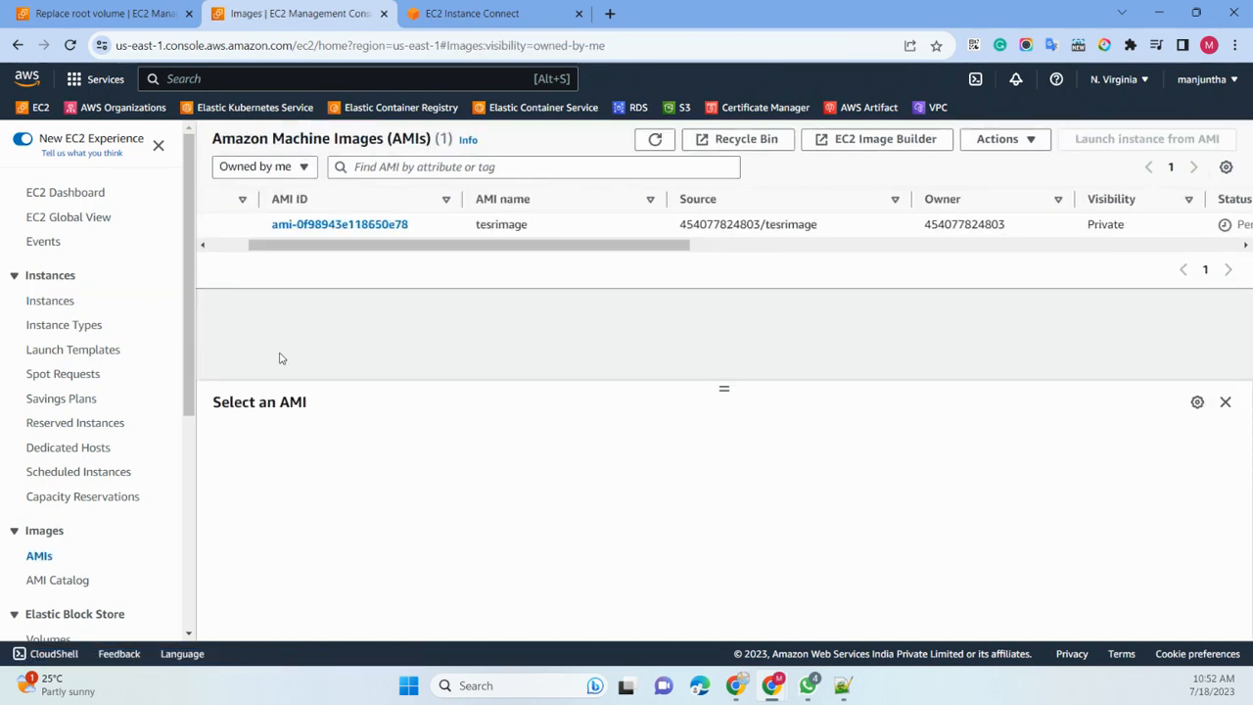
# - Open the Elastic Block Store snapshots list and refresh it to check the snapshot status
pyautogui.scroll(-3, 92, 428)
pyautogui.click(67, 421)
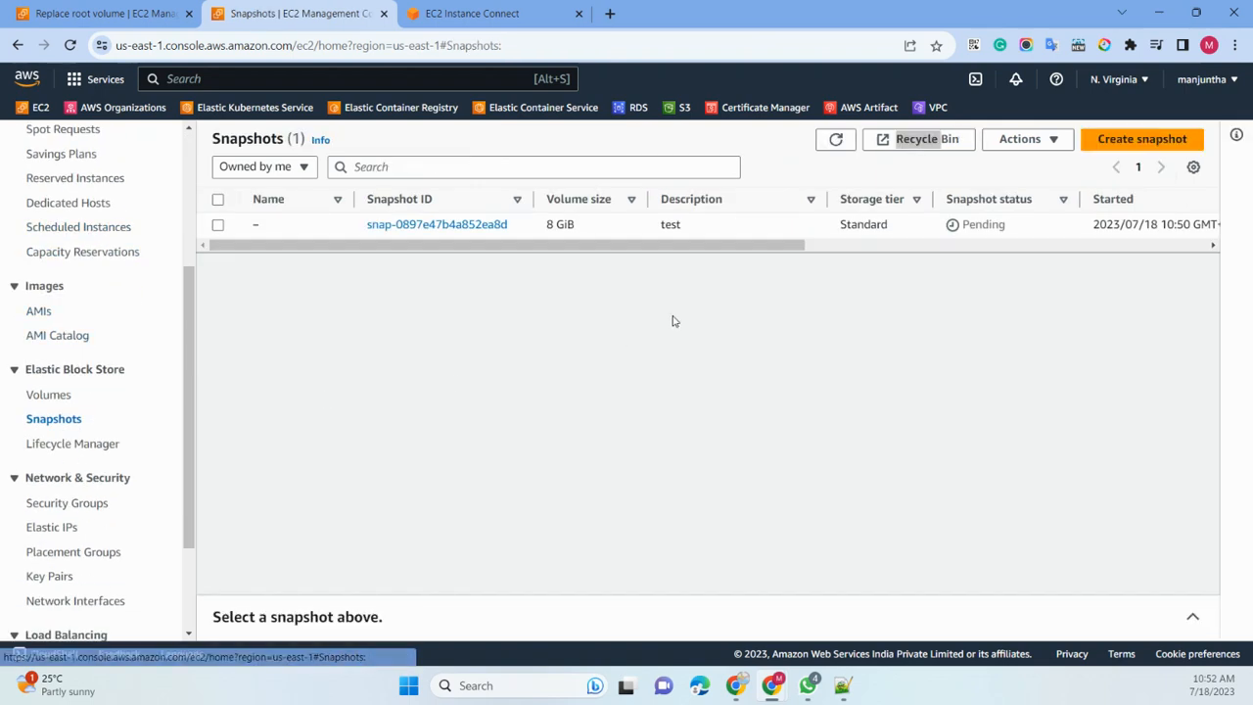
pyautogui.doubleClick(835, 139)
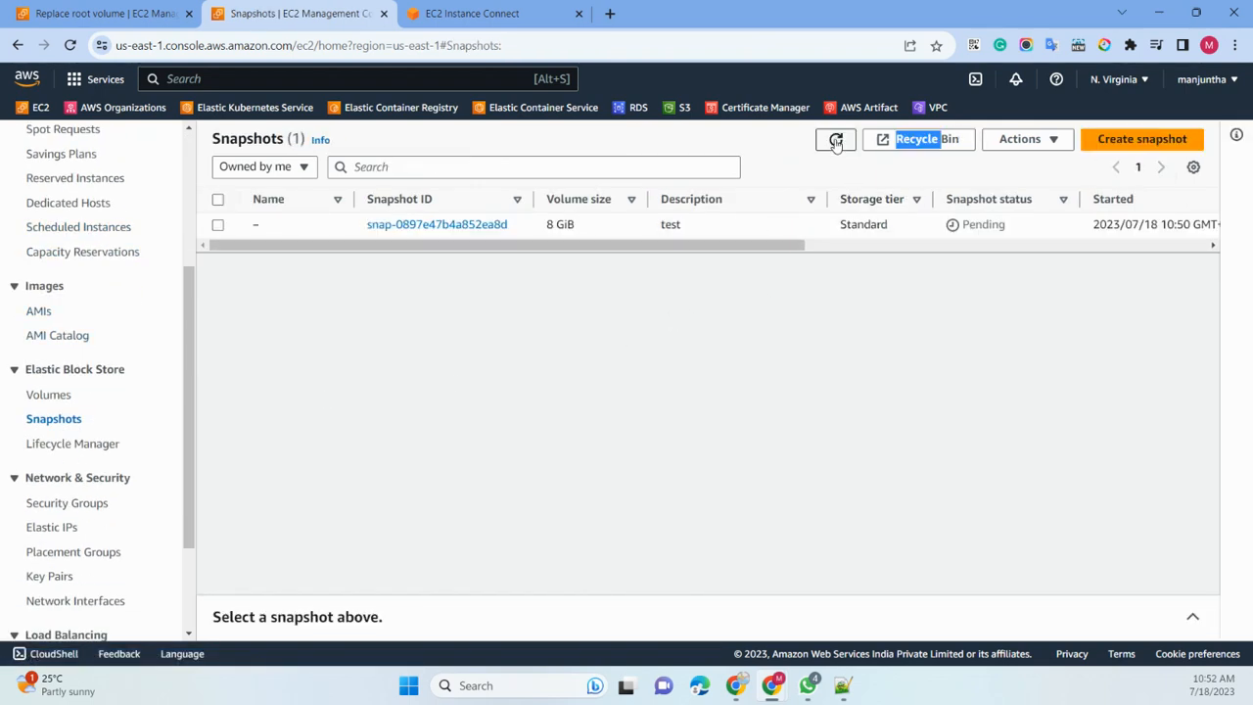
pyautogui.click(836, 140)
pyautogui.click(838, 142)
# - Look through the volumes, snapshots, AMIs and instances lists, and open the Instance Types page
pyautogui.click(48, 395)
pyautogui.click(53, 421)
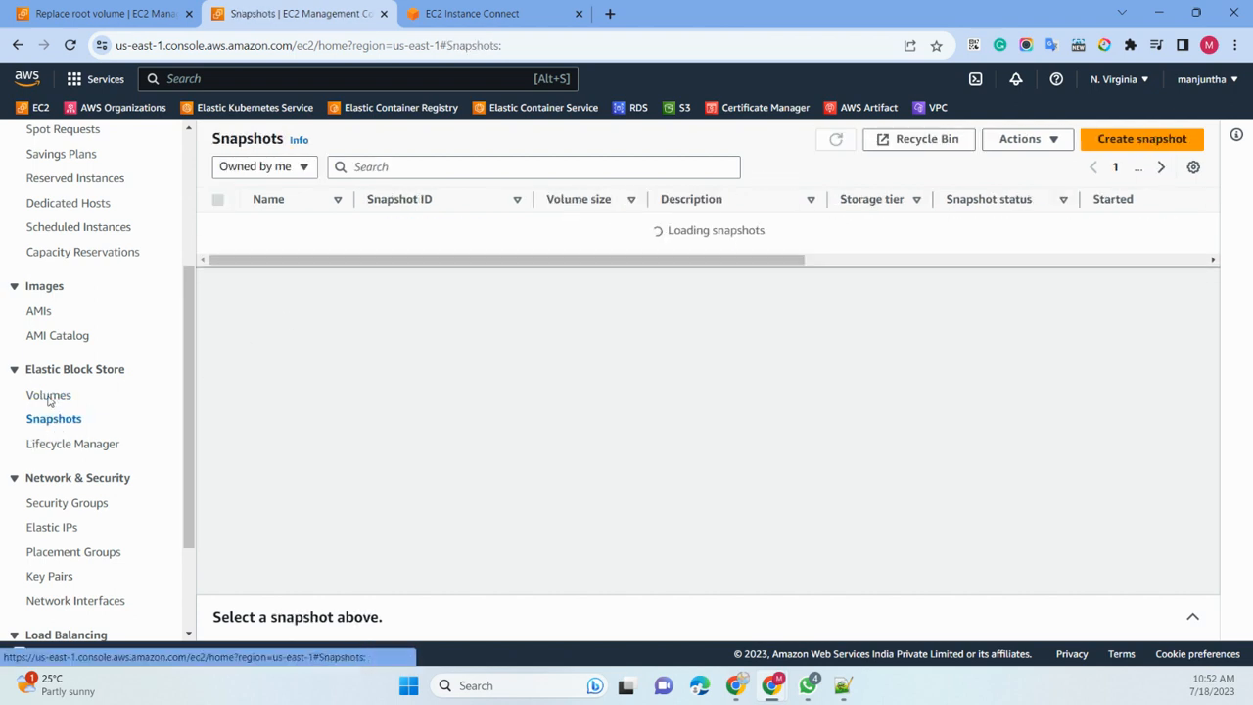
pyautogui.click(37, 312)
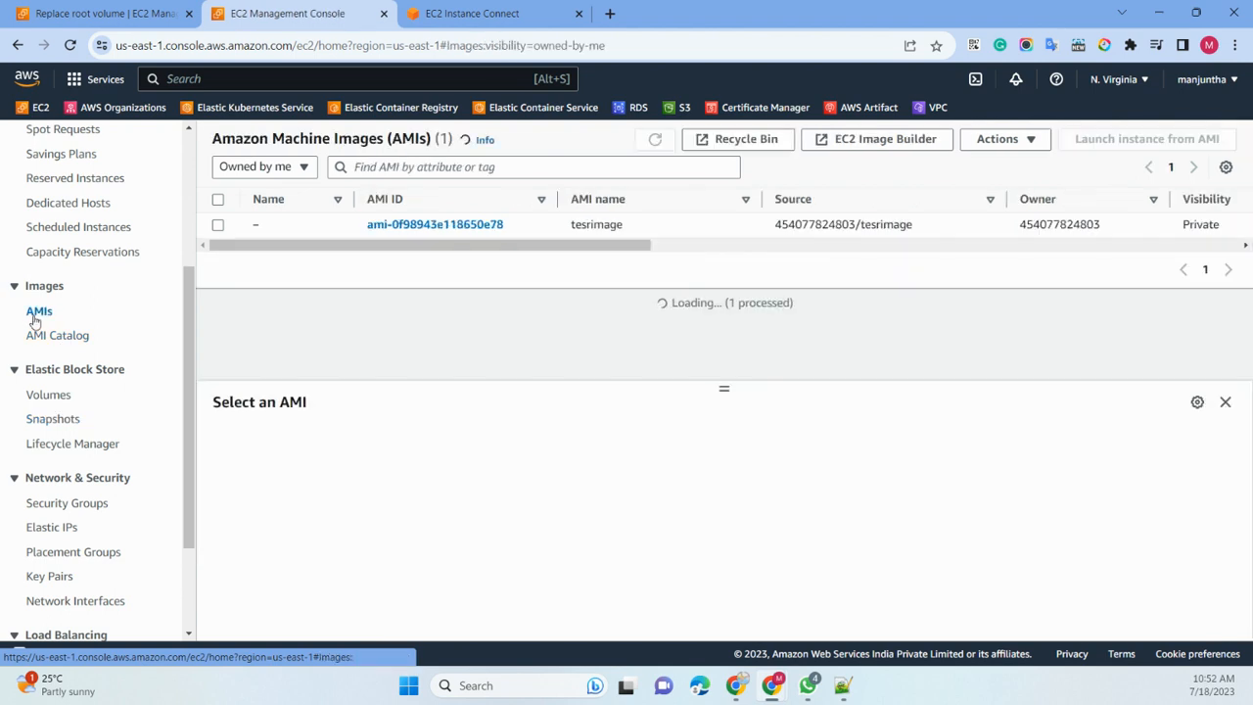
pyautogui.scroll(2, 39, 313)
pyautogui.click(52, 225)
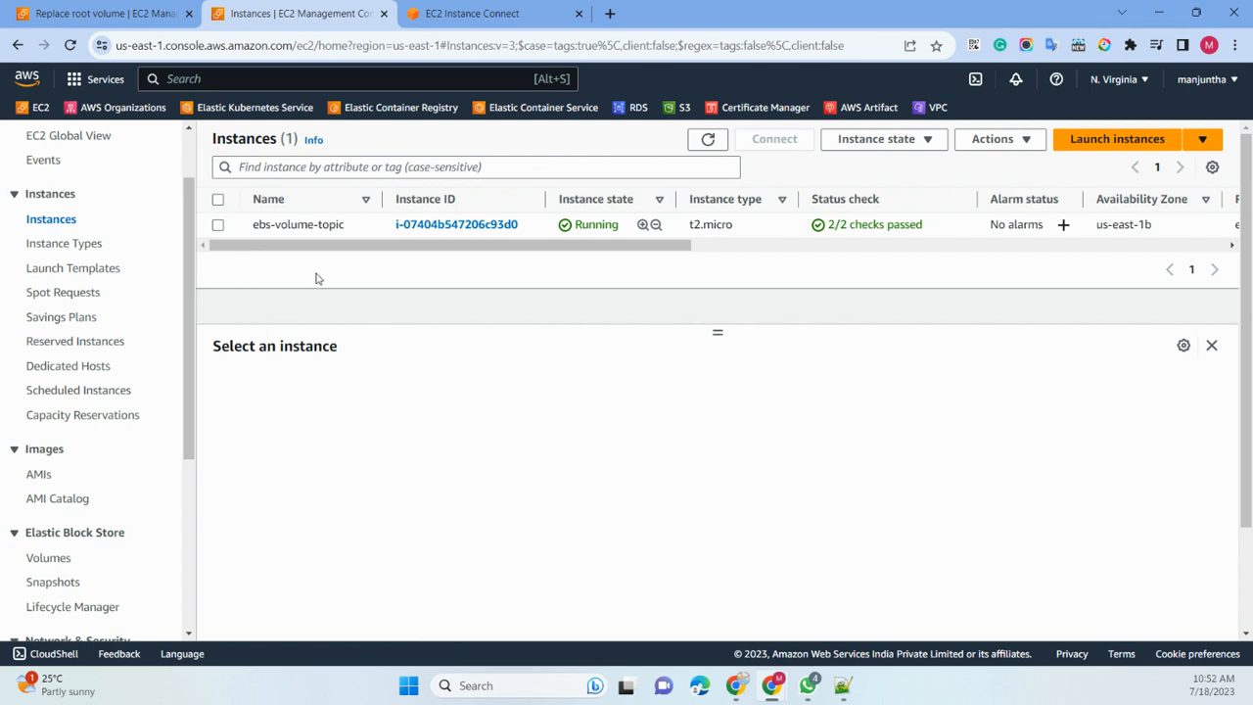
pyautogui.click(47, 246)
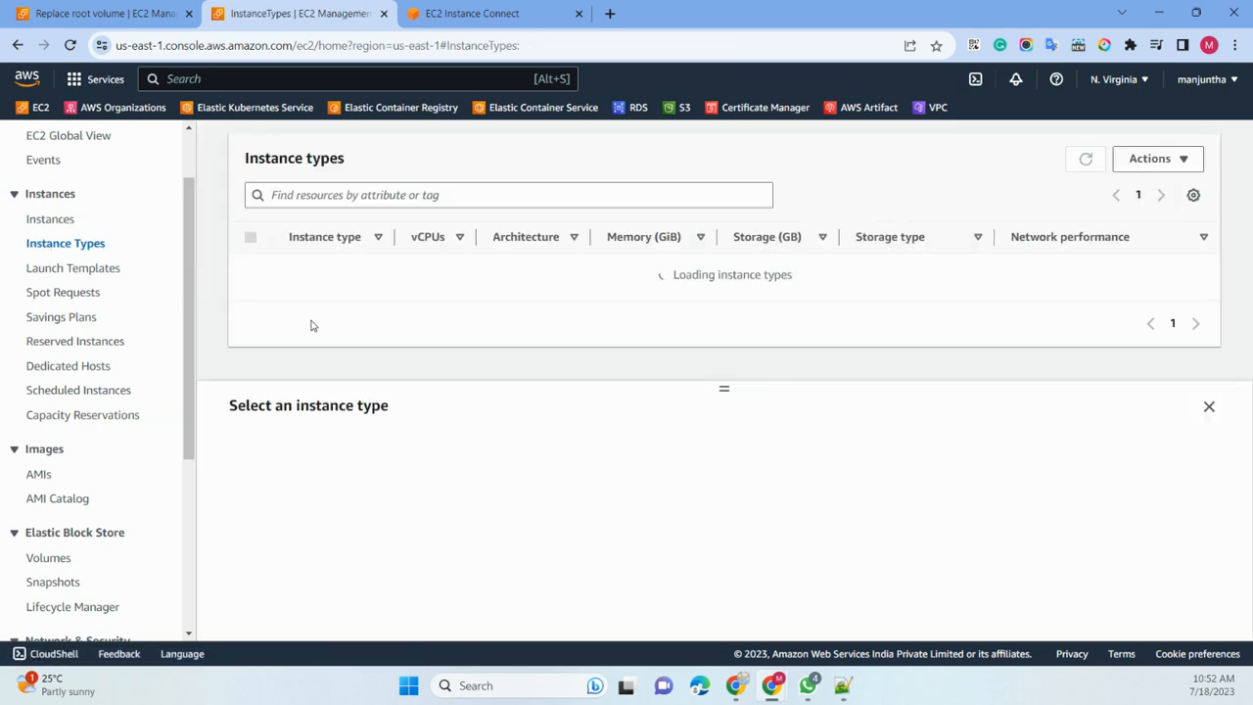
# - Explore the Instance type and Architecture filters and their operators in the instance types search
pyautogui.click(347, 195)
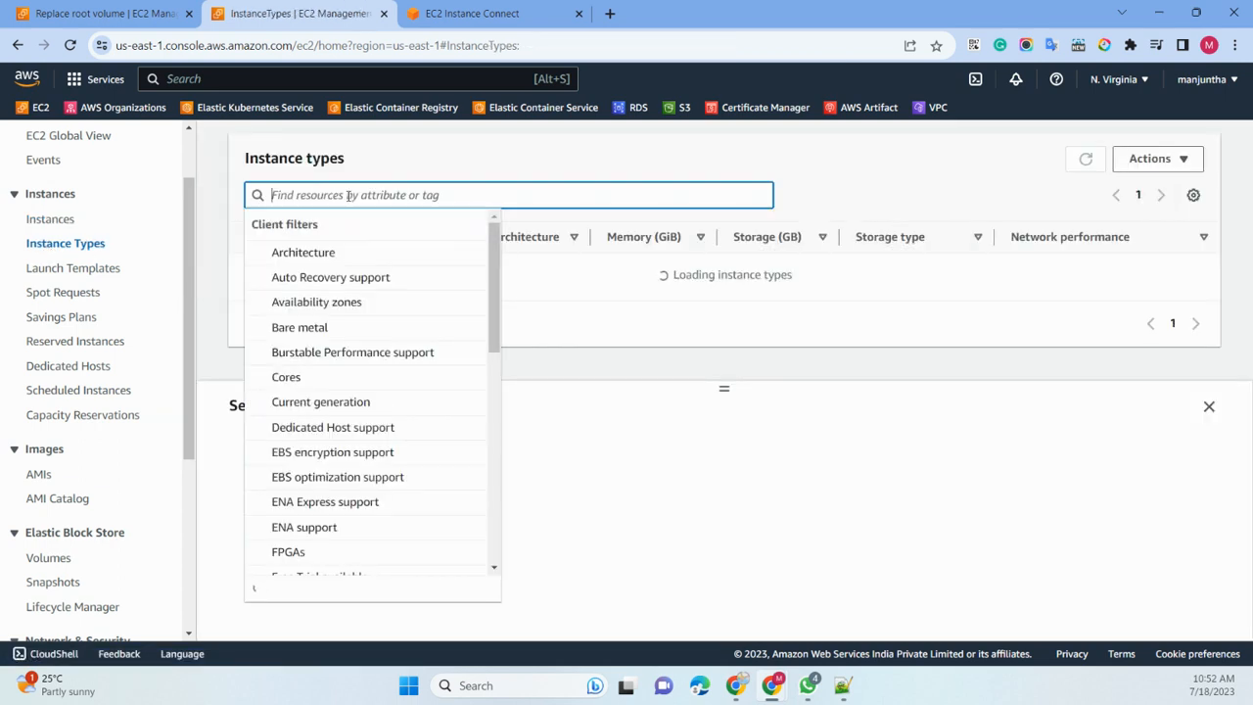
pyautogui.click(587, 420)
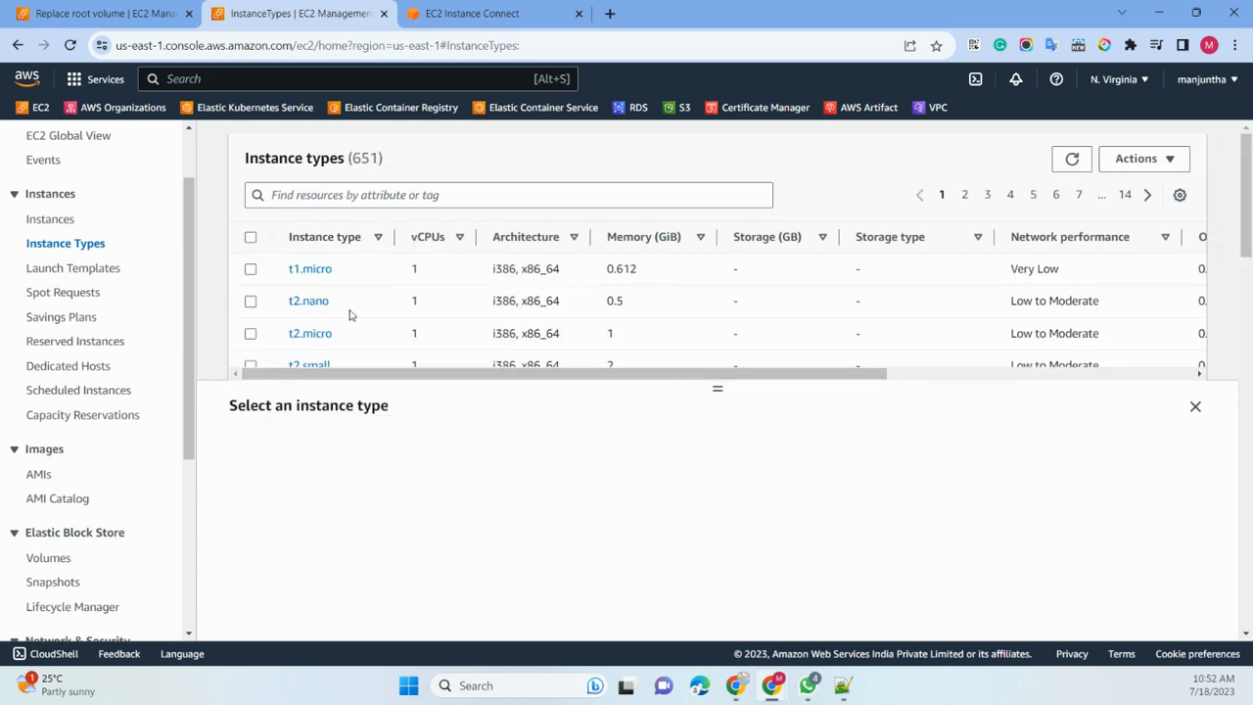
pyautogui.click(329, 196)
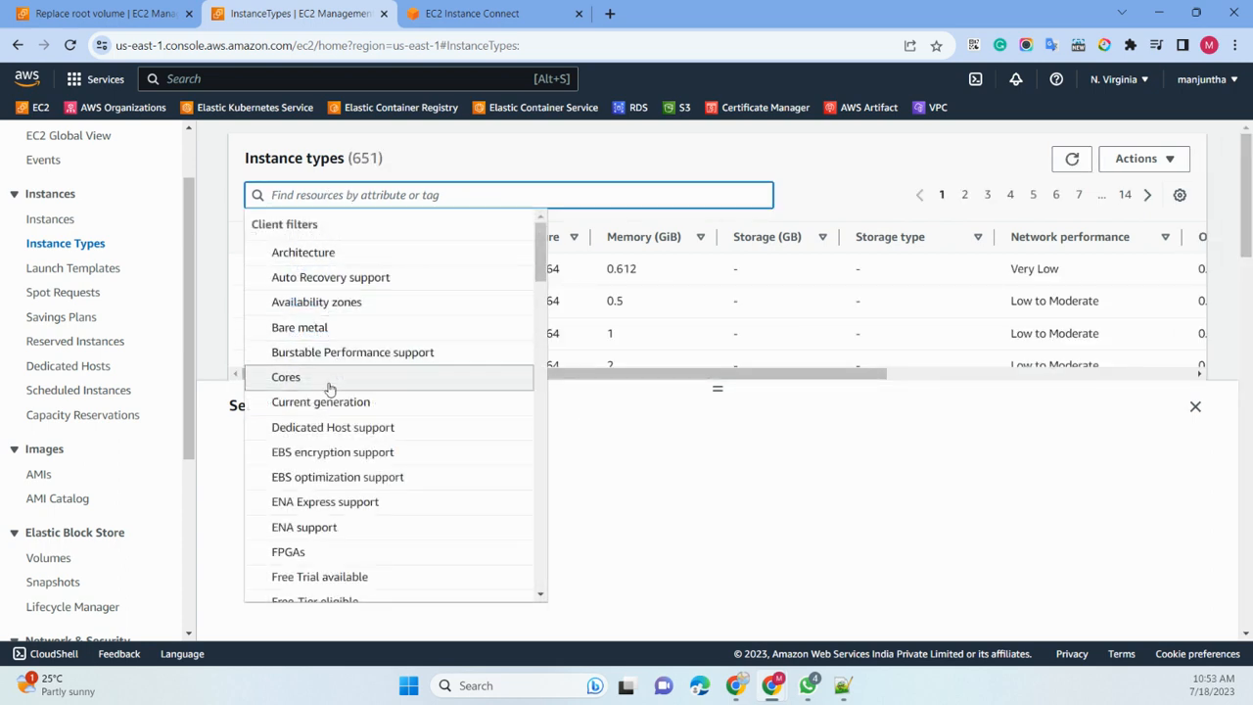
pyautogui.write('inst')
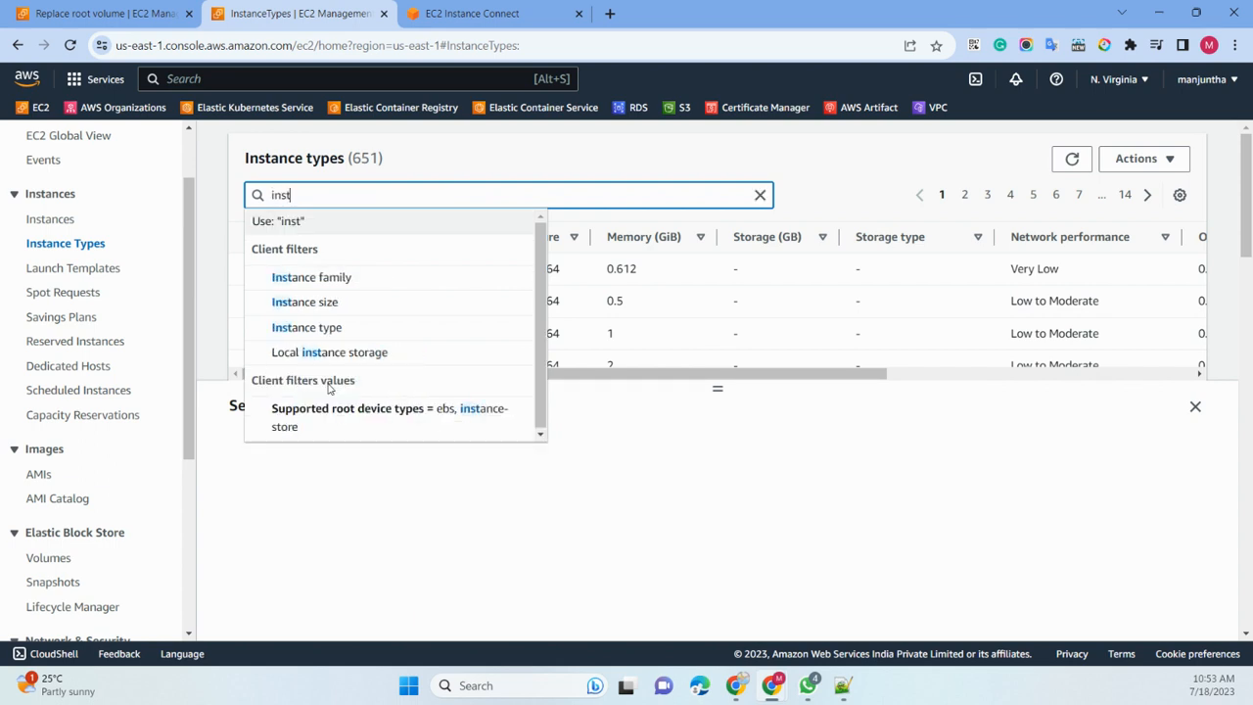
pyautogui.click(341, 329)
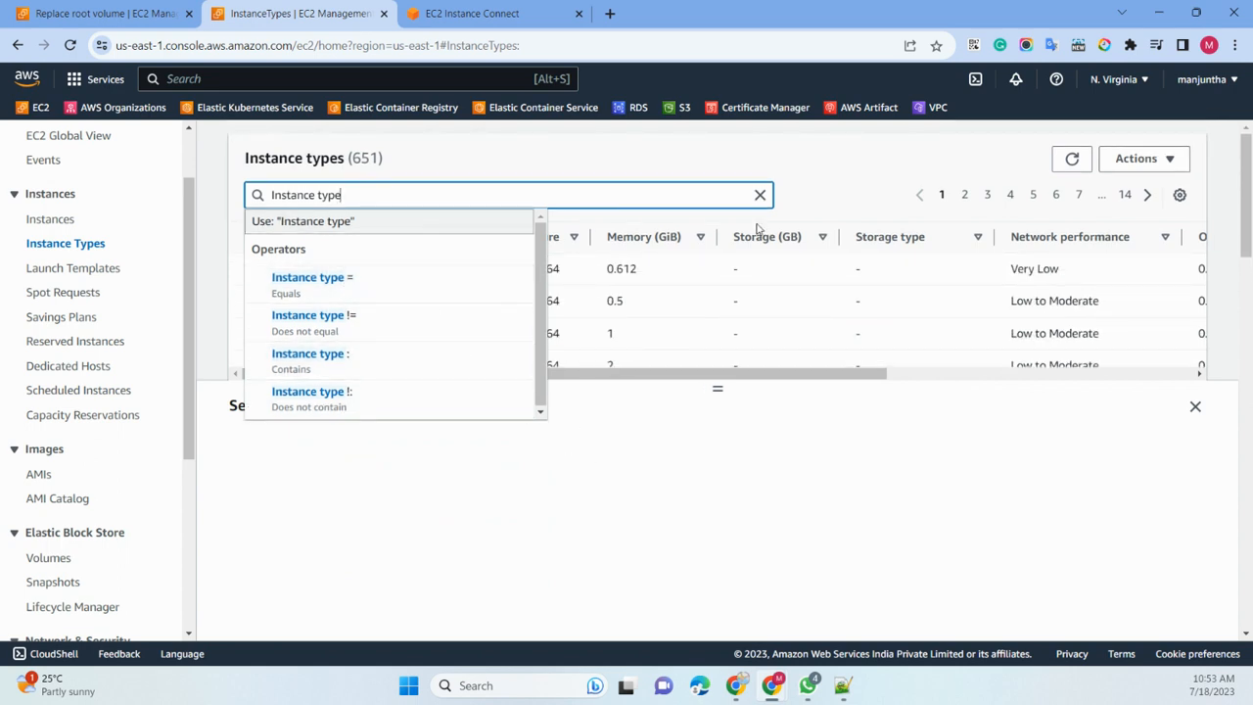
pyautogui.click(765, 202)
pyautogui.click(324, 254)
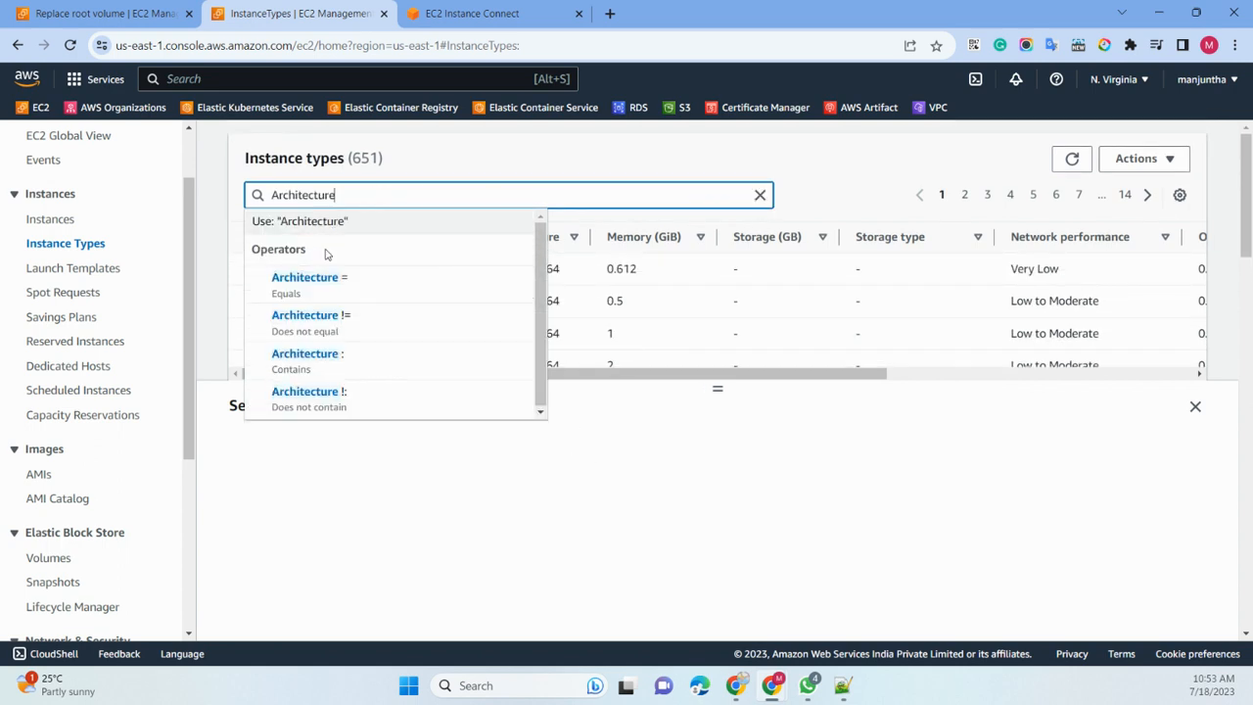
pyautogui.click(465, 491)
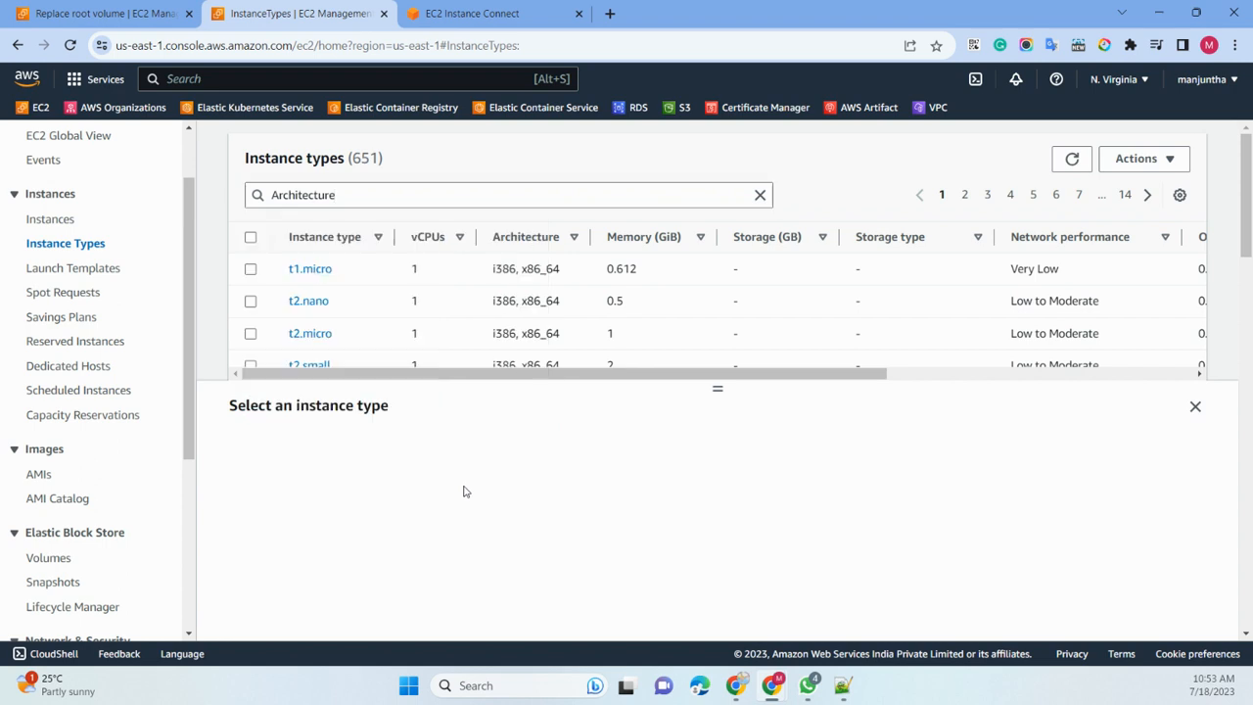
# - Clear the Architecture filter text and look through the full list of filters available for instance types
pyautogui.click(759, 195)
pyautogui.scroll(-3, 341, 352)
pyautogui.scroll(3, 342, 350)
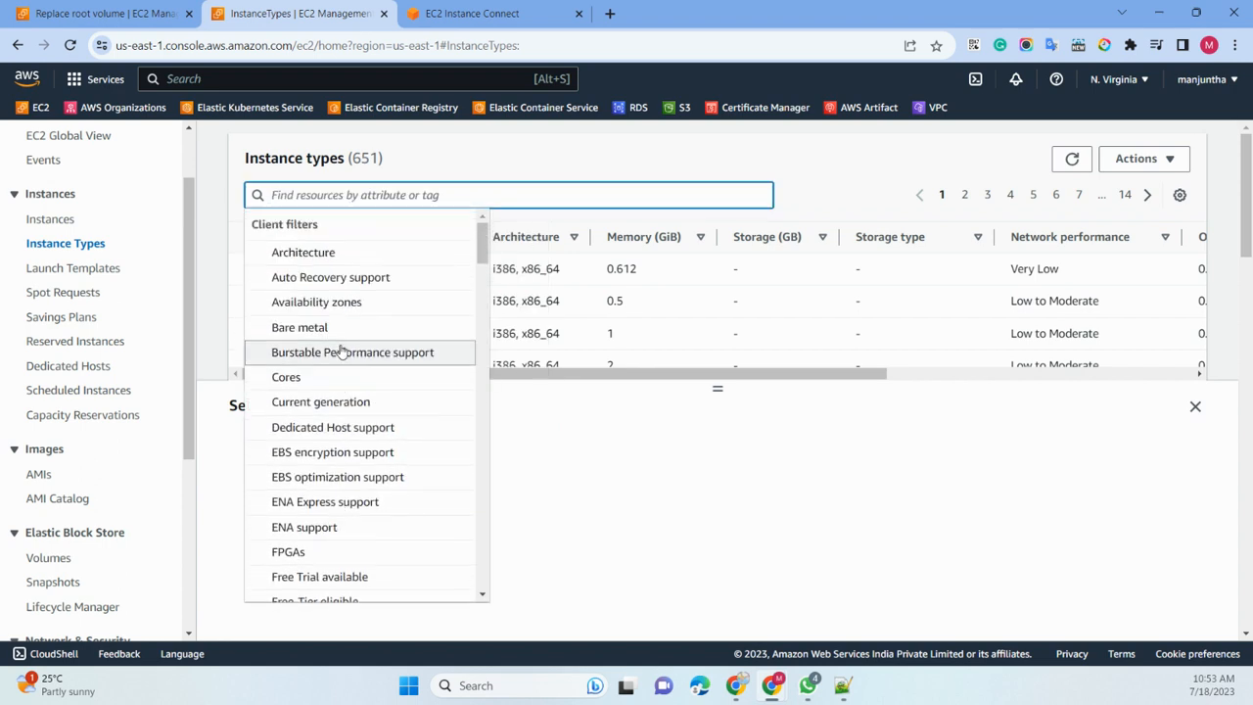
pyautogui.scroll(-8, 327, 314)
pyautogui.scroll(-4, 328, 315)
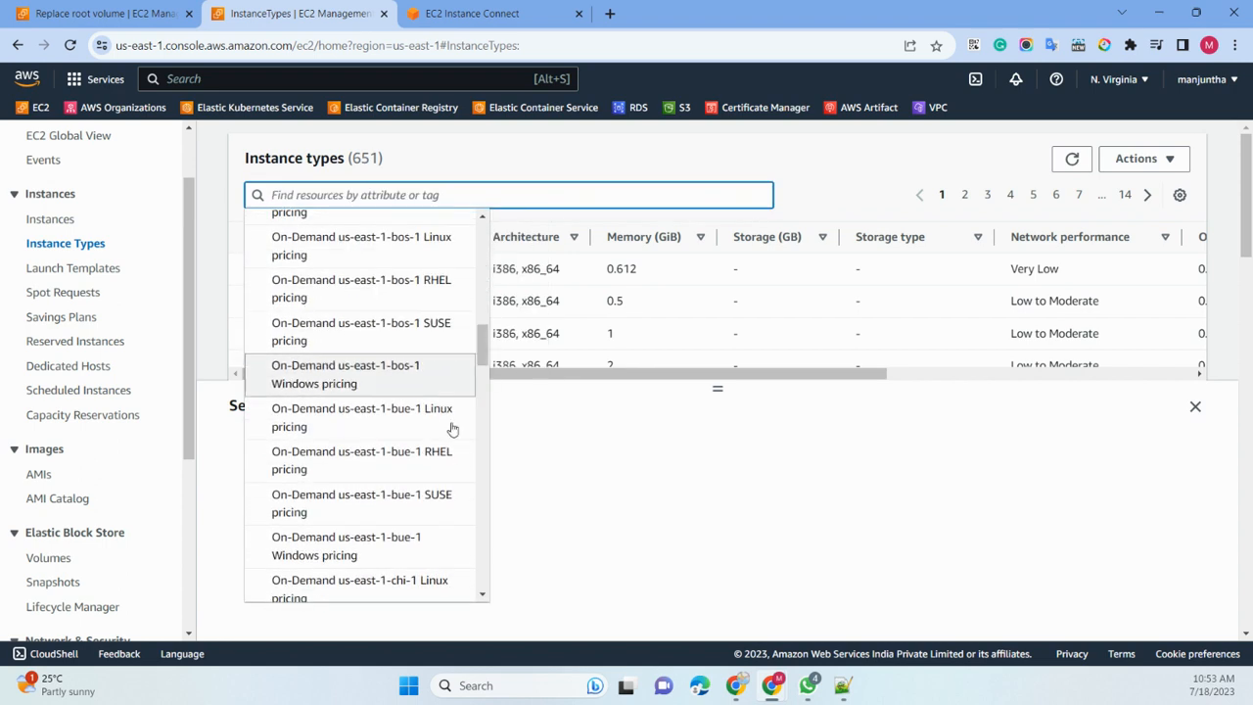
pyautogui.click(526, 456)
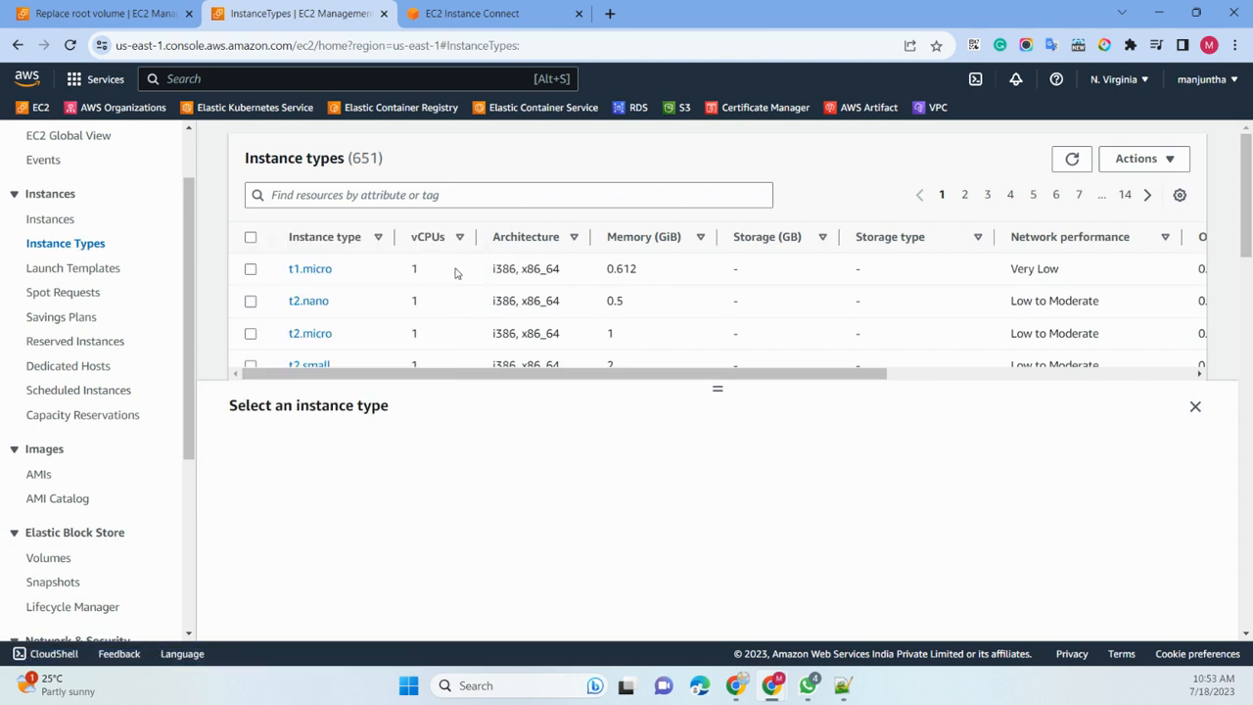
# - Look through the Launch Templates, Spot Requests, Savings Plans, Reserved Instances, Dedicated Hosts, Scheduled Instances and Capacity Reservations pages
pyautogui.click(85, 274)
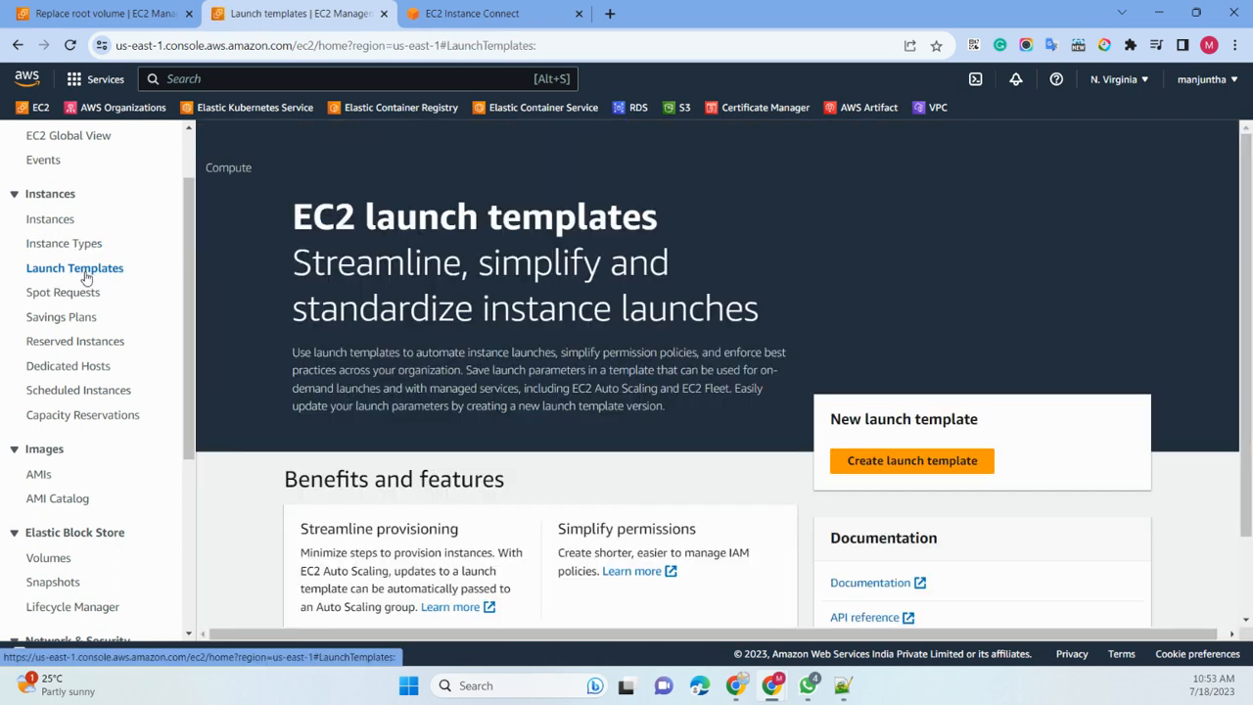
pyautogui.click(69, 294)
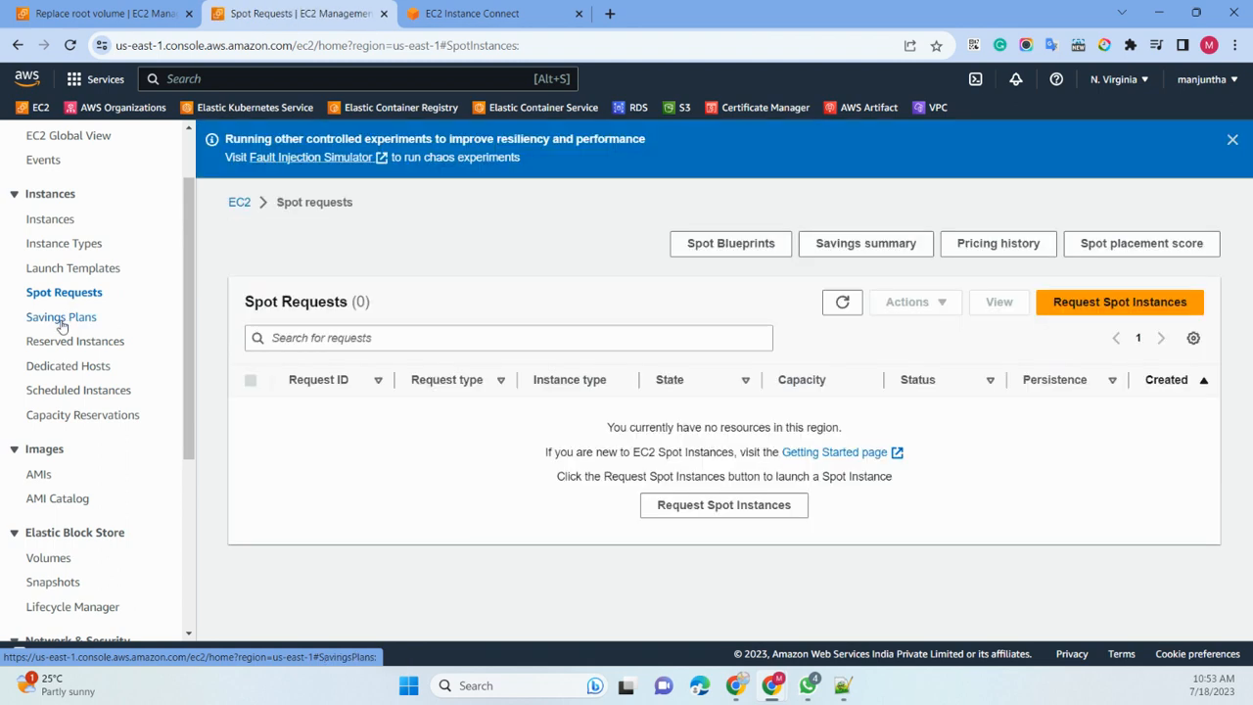
pyautogui.click(61, 323)
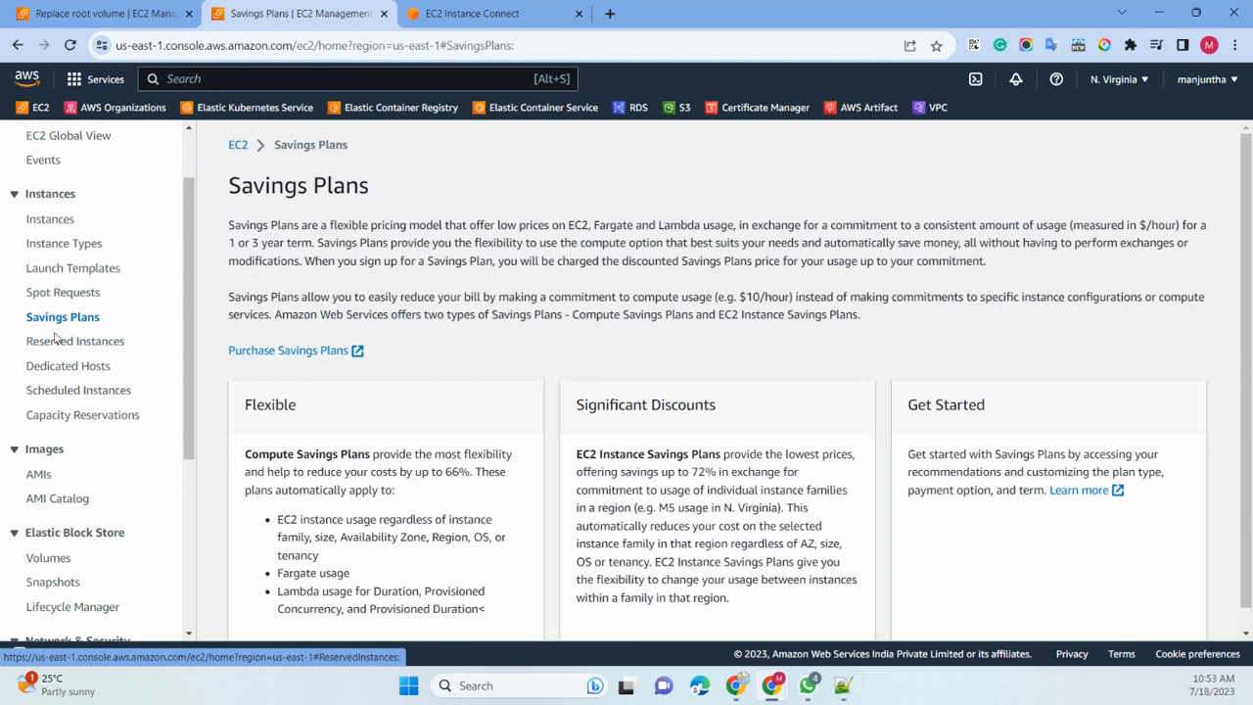
pyautogui.click(54, 344)
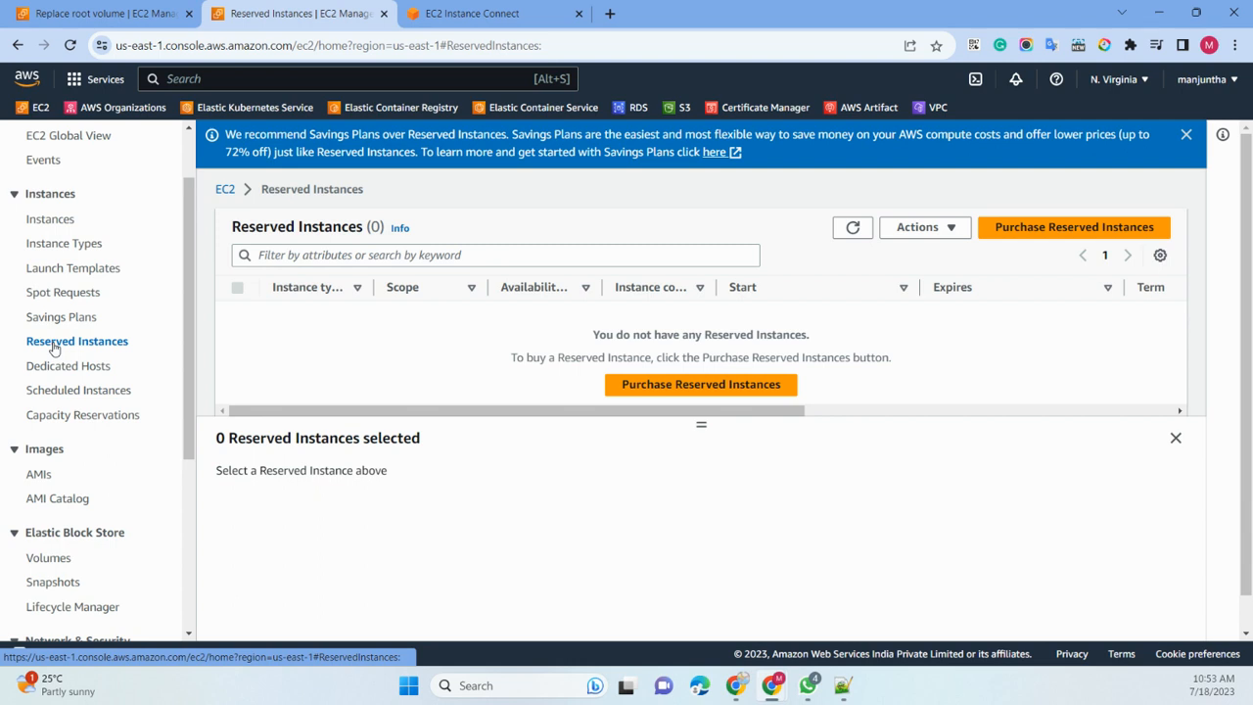
pyautogui.click(55, 368)
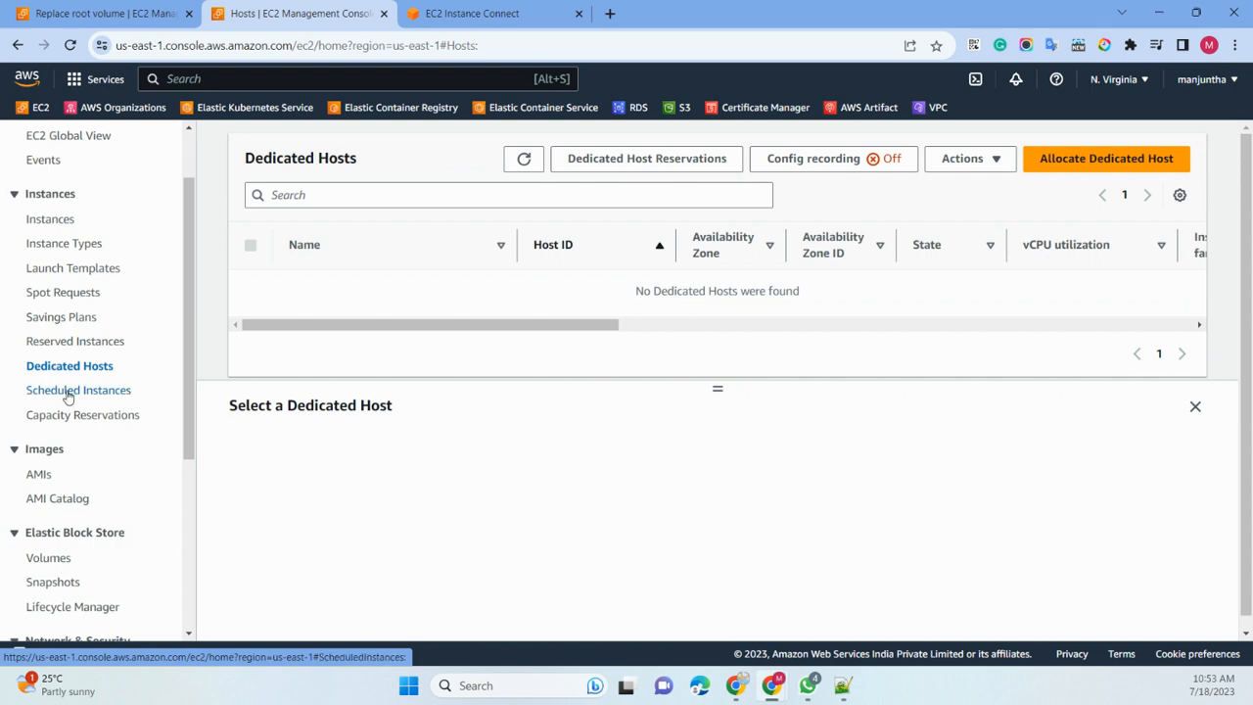
pyautogui.click(68, 393)
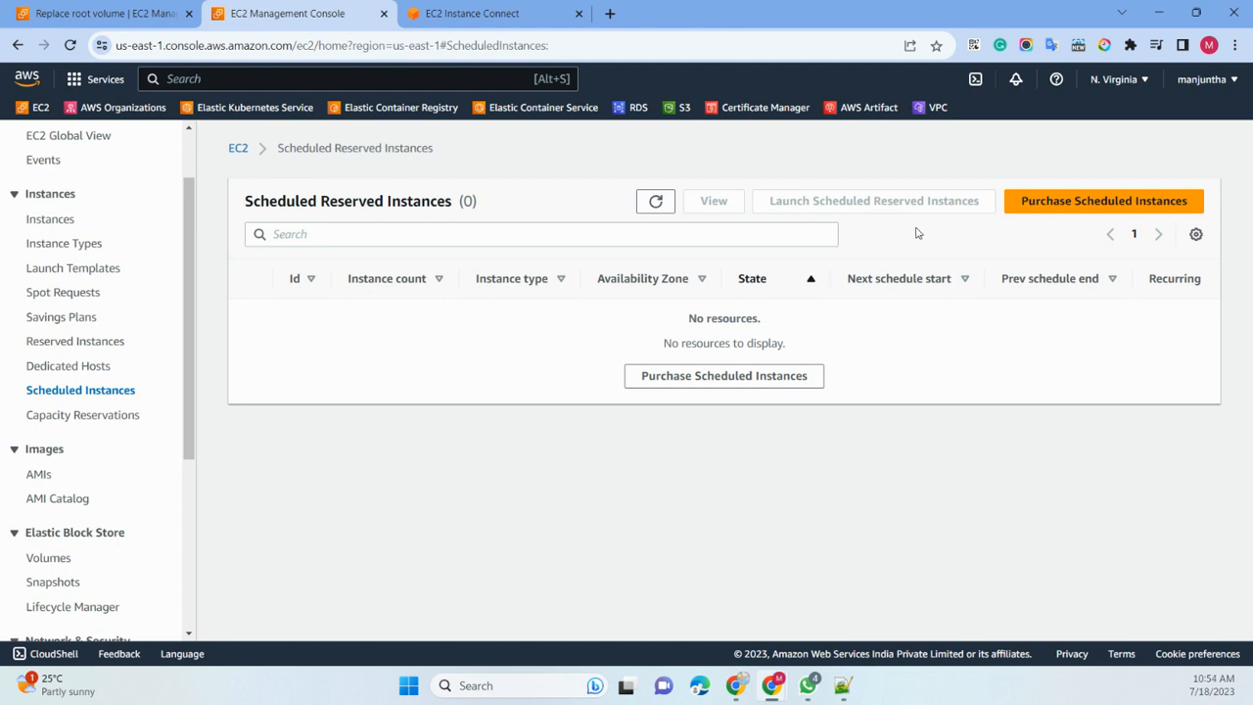
pyautogui.click(101, 415)
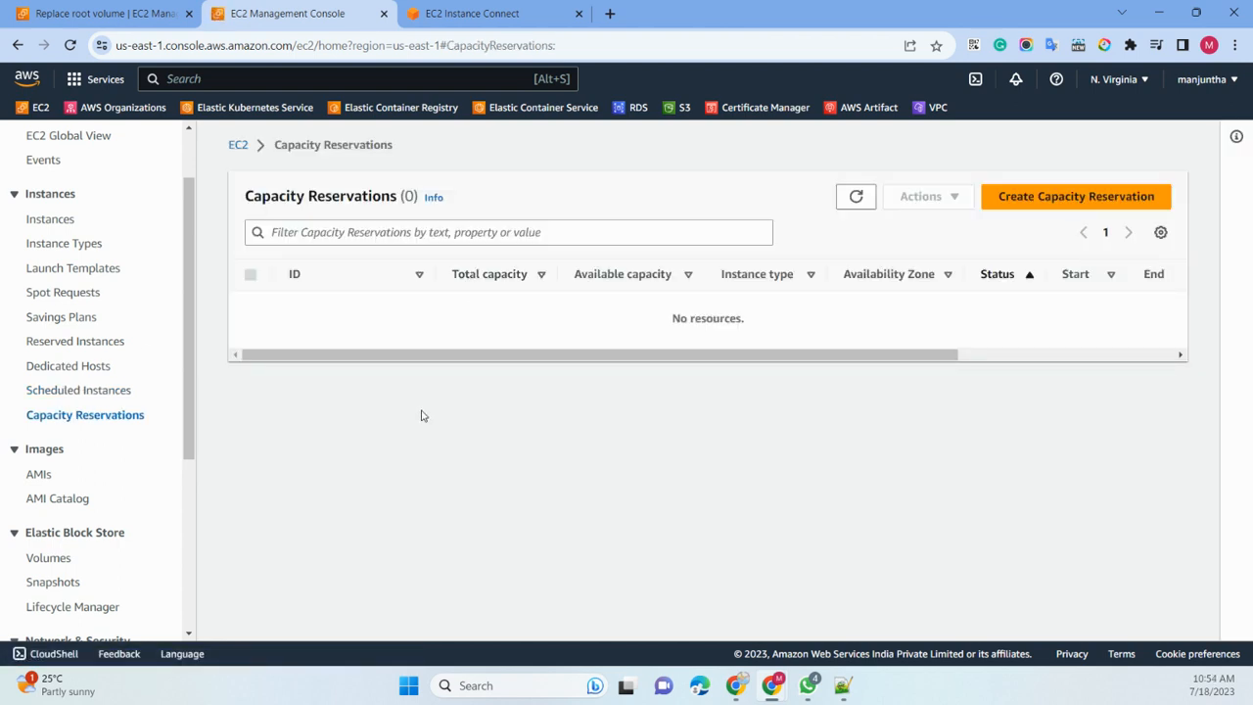
# - Open the form for creating a Capacity Reservation and review its instance details, end time, eligibility and tag options
pyautogui.click(1078, 204)
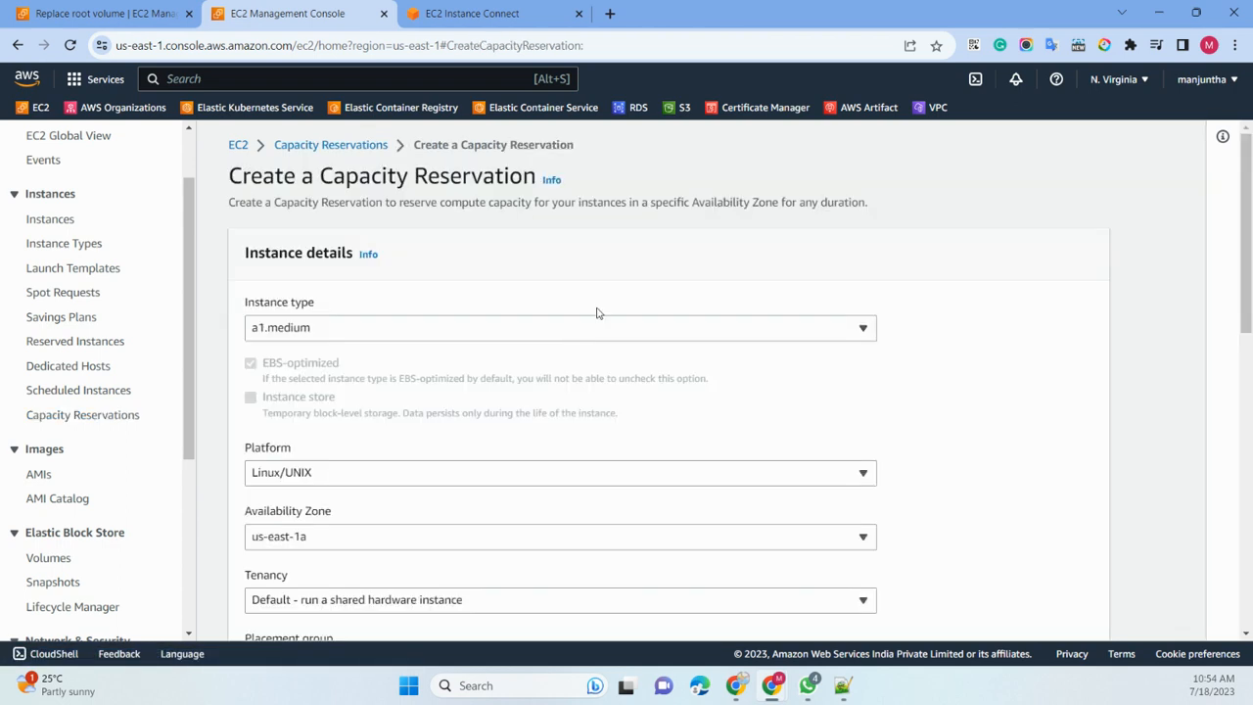
pyautogui.scroll(-2, 362, 346)
pyautogui.scroll(-6, 327, 307)
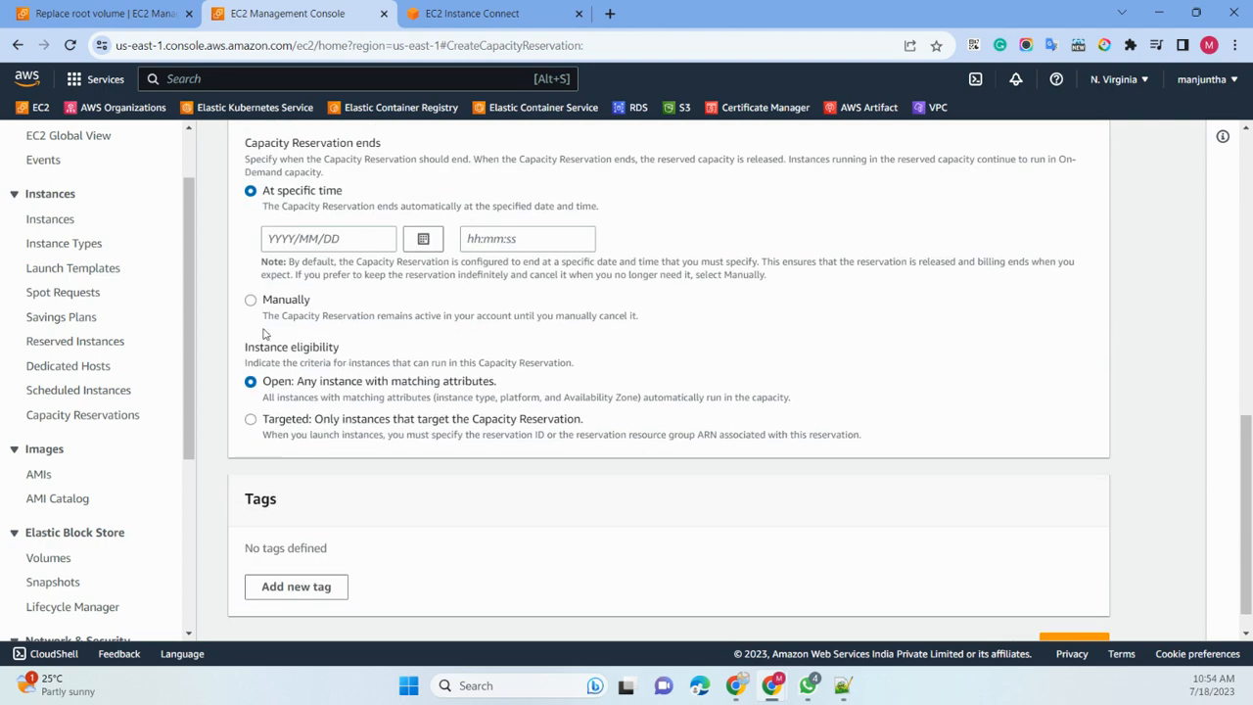
pyautogui.scroll(-1, 333, 332)
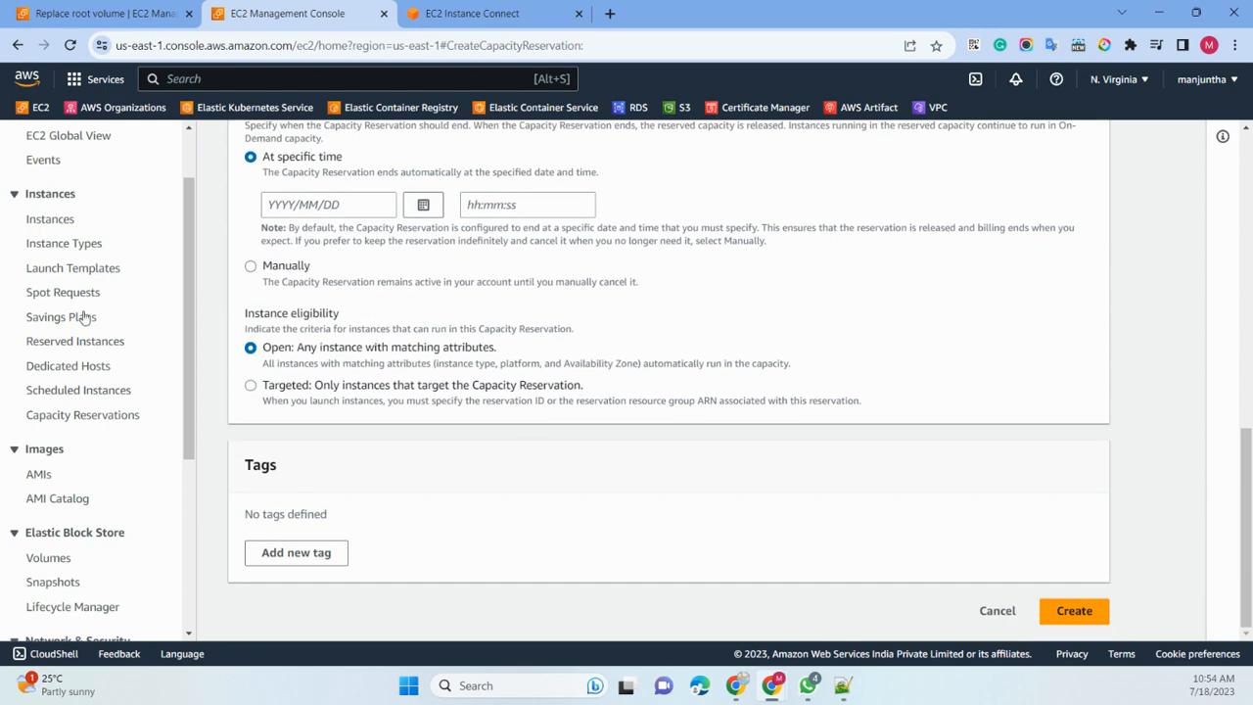
# - Open the EC2 Dashboard and view the account's EBS encryption settings
pyautogui.scroll(2, 84, 319)
pyautogui.click(53, 194)
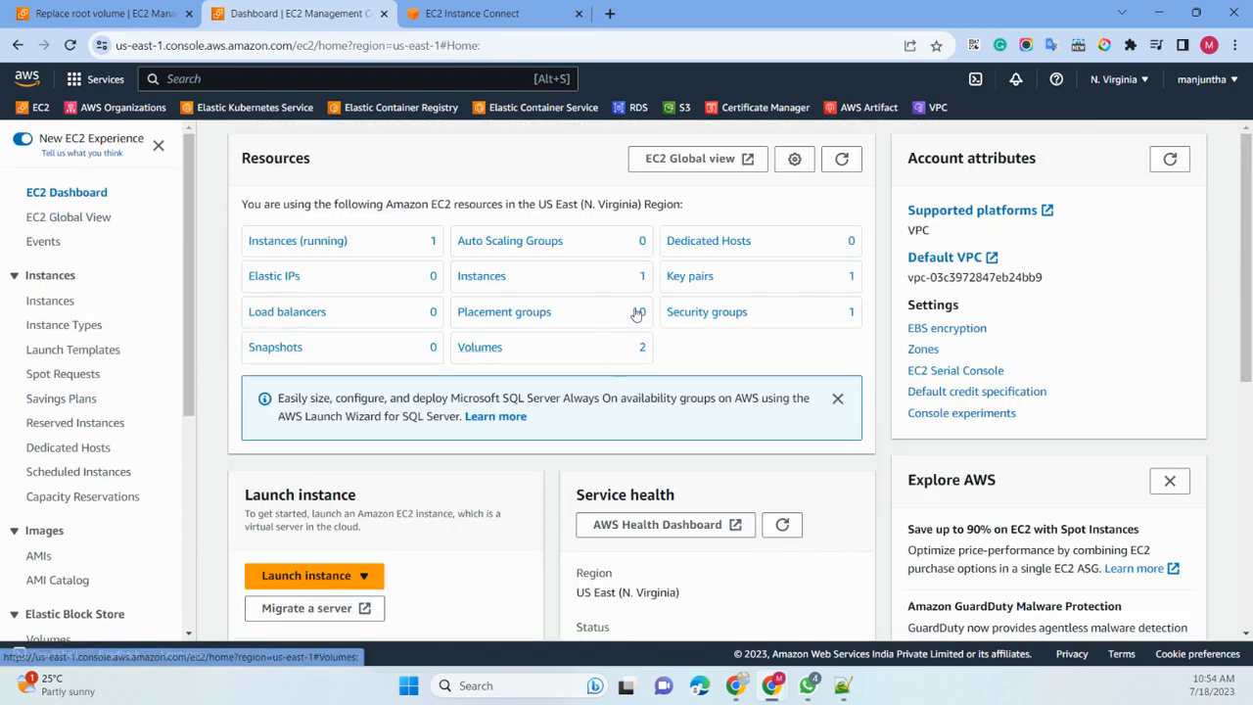
pyautogui.click(962, 335)
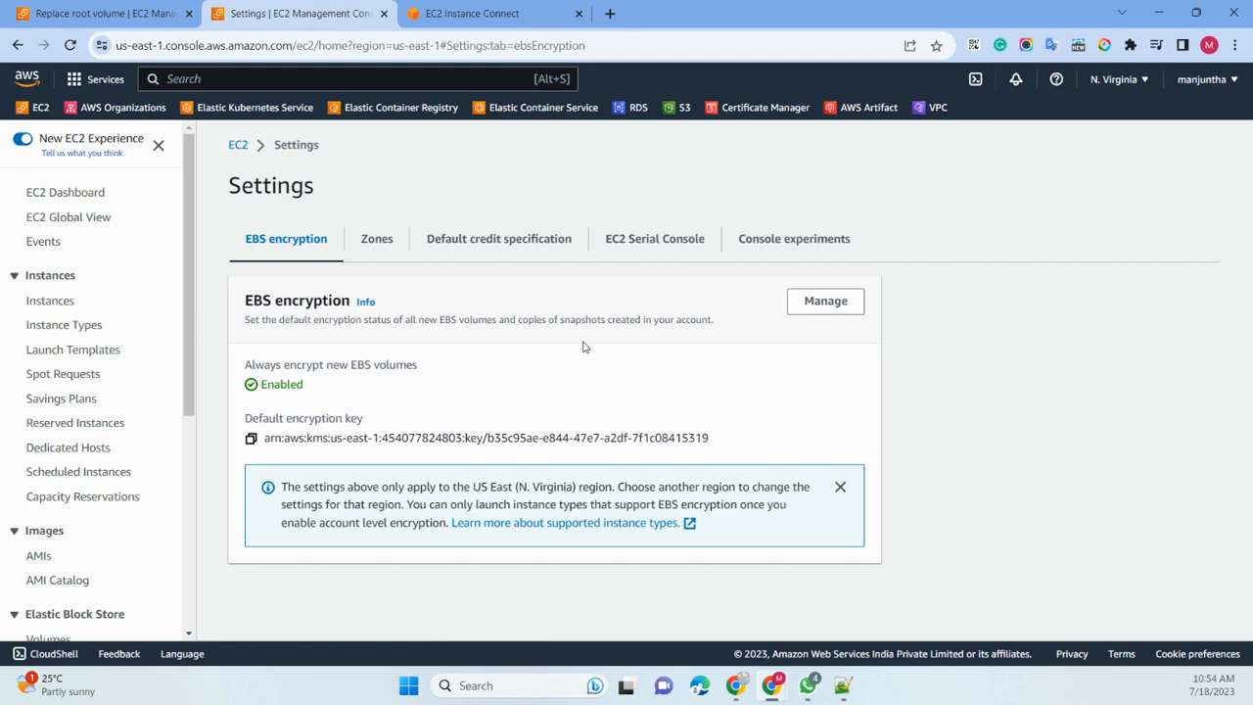
# - Return to the EC2 Dashboard and review the service health, availability zones and additional information sections
pyautogui.click(64, 192)
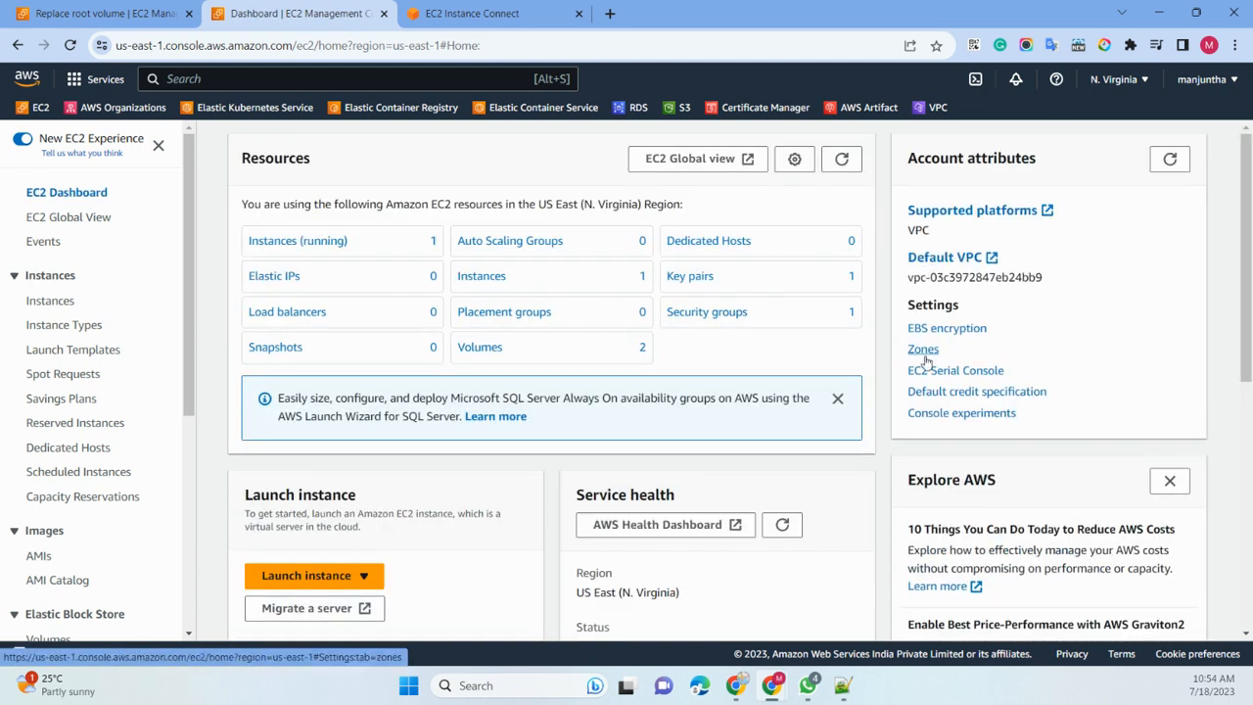
pyautogui.scroll(-5, 967, 288)
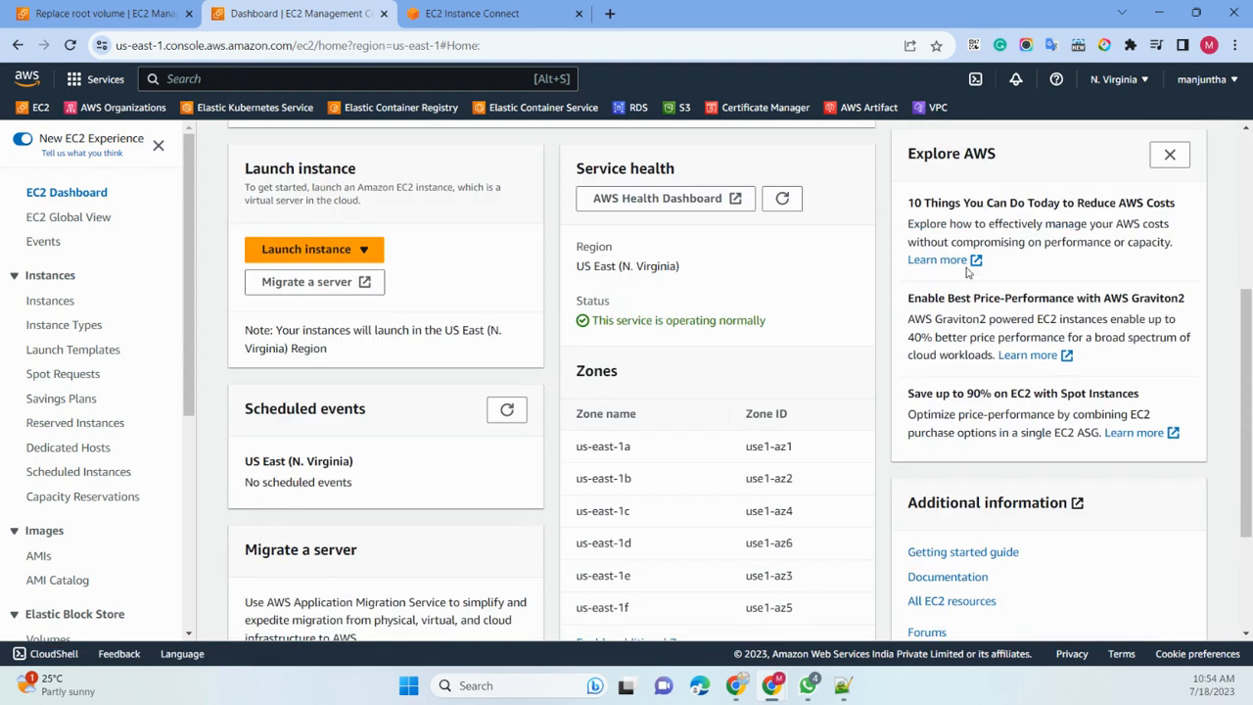
pyautogui.moveTo(577, 227); pyautogui.dragTo(798, 484)
pyautogui.click(774, 532)
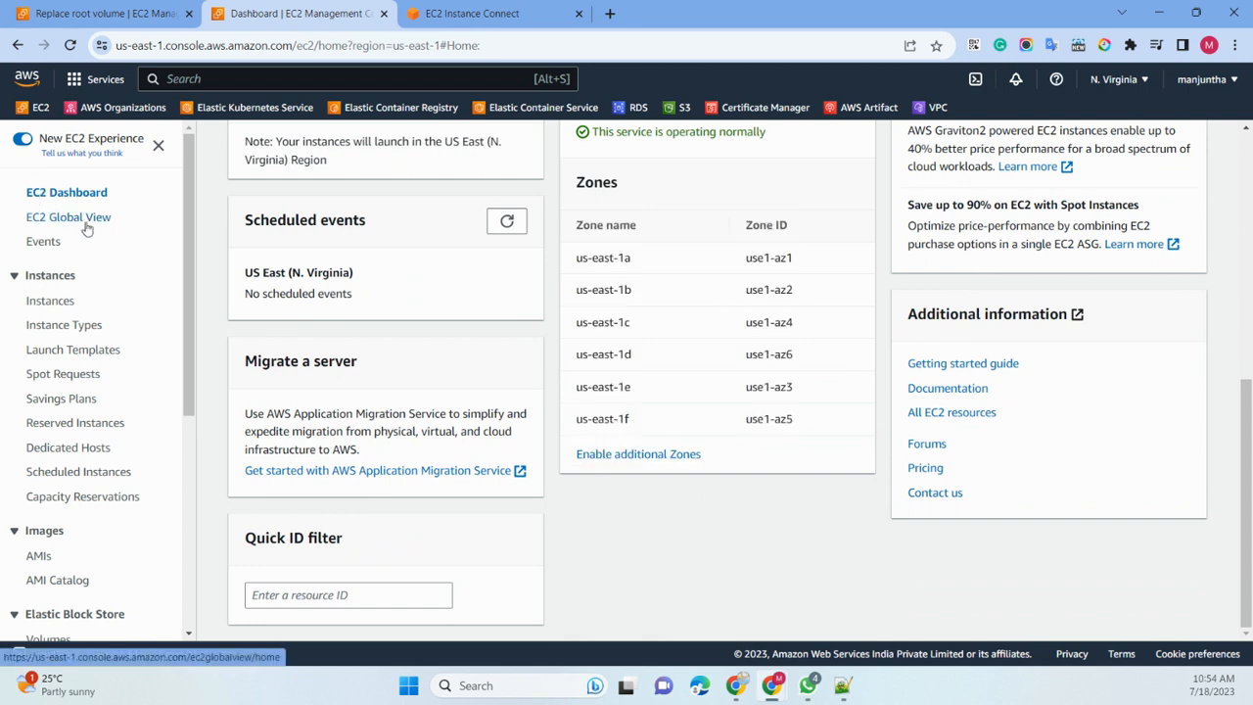
# - Check the Events page and its available actions, and examine the resource counts per Region in EC2 Global View
pyautogui.click(42, 244)
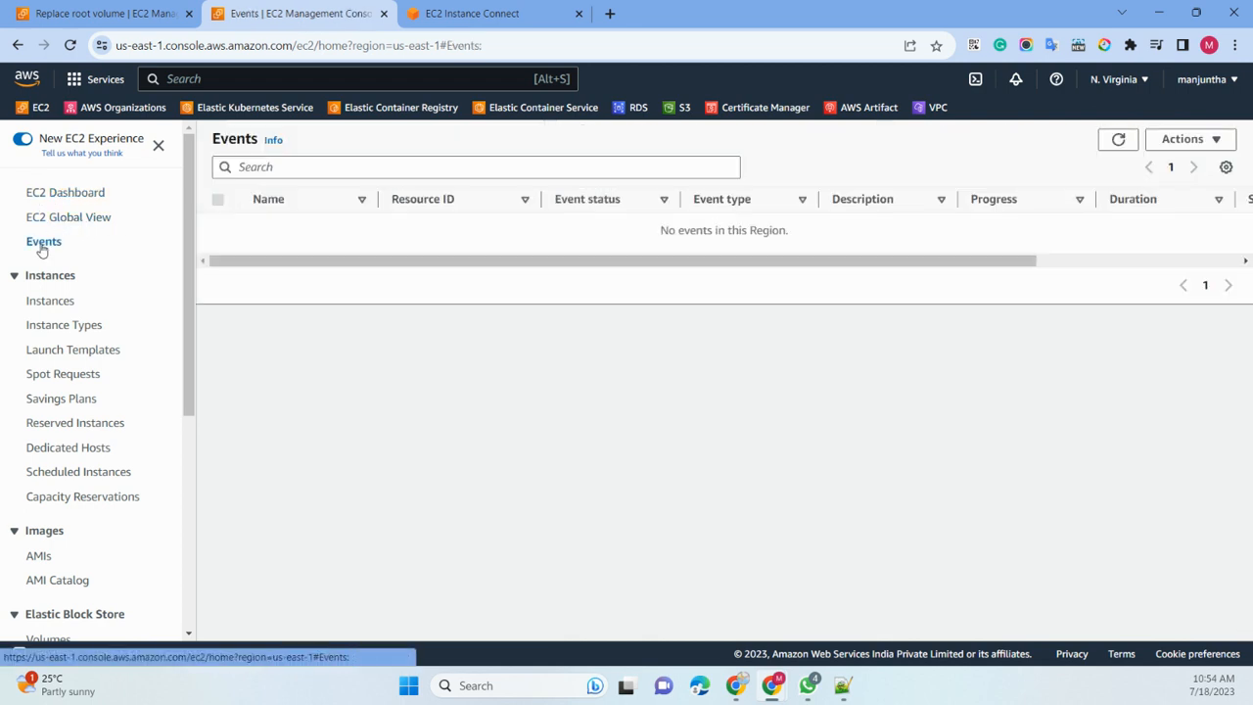
pyautogui.click(1183, 139)
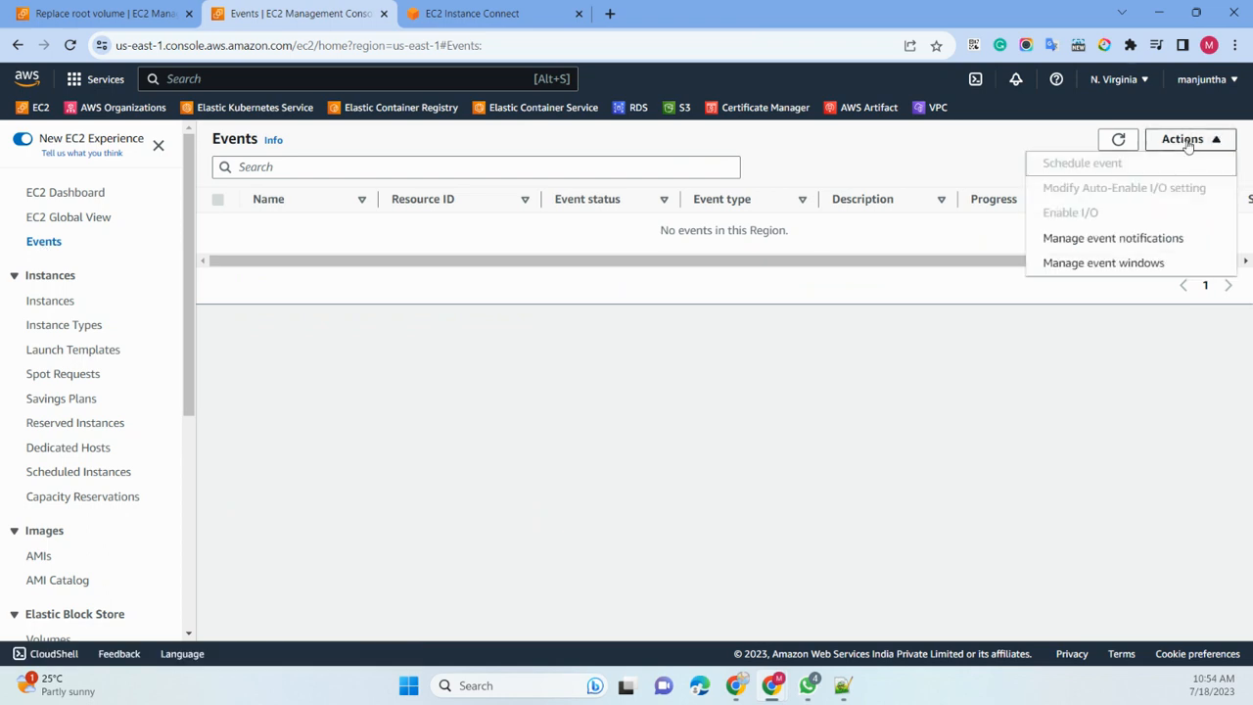
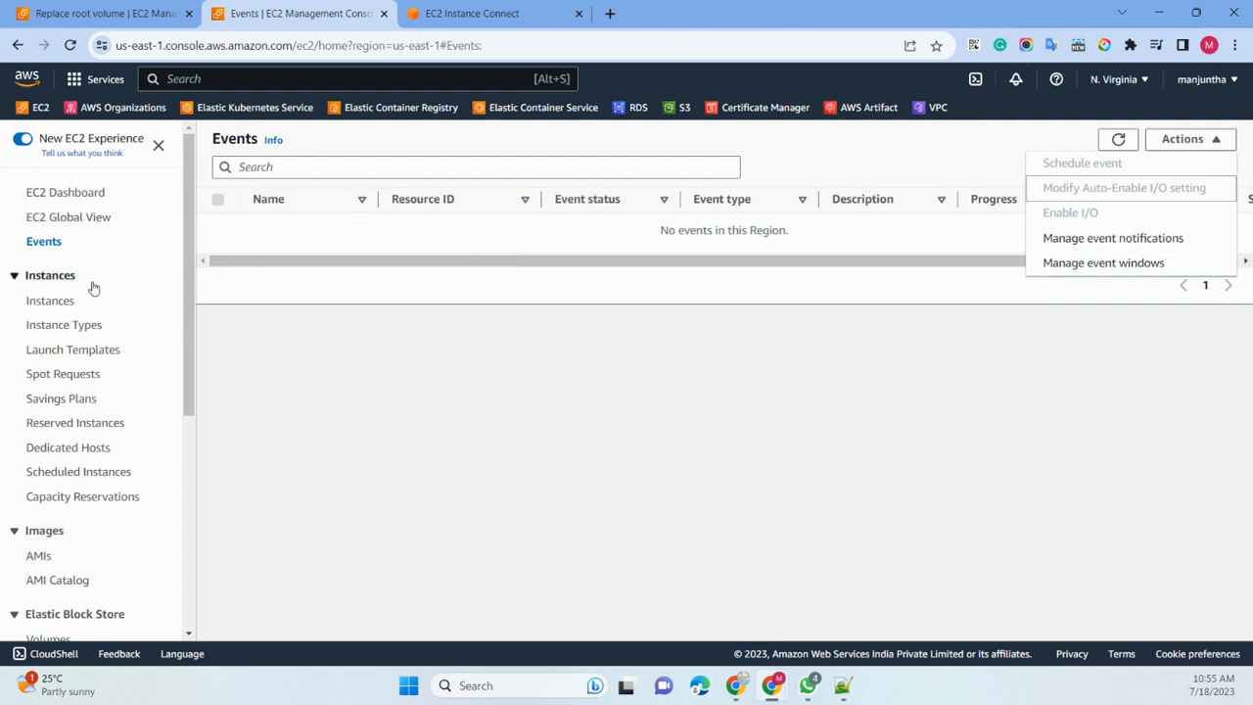
pyautogui.click(63, 219)
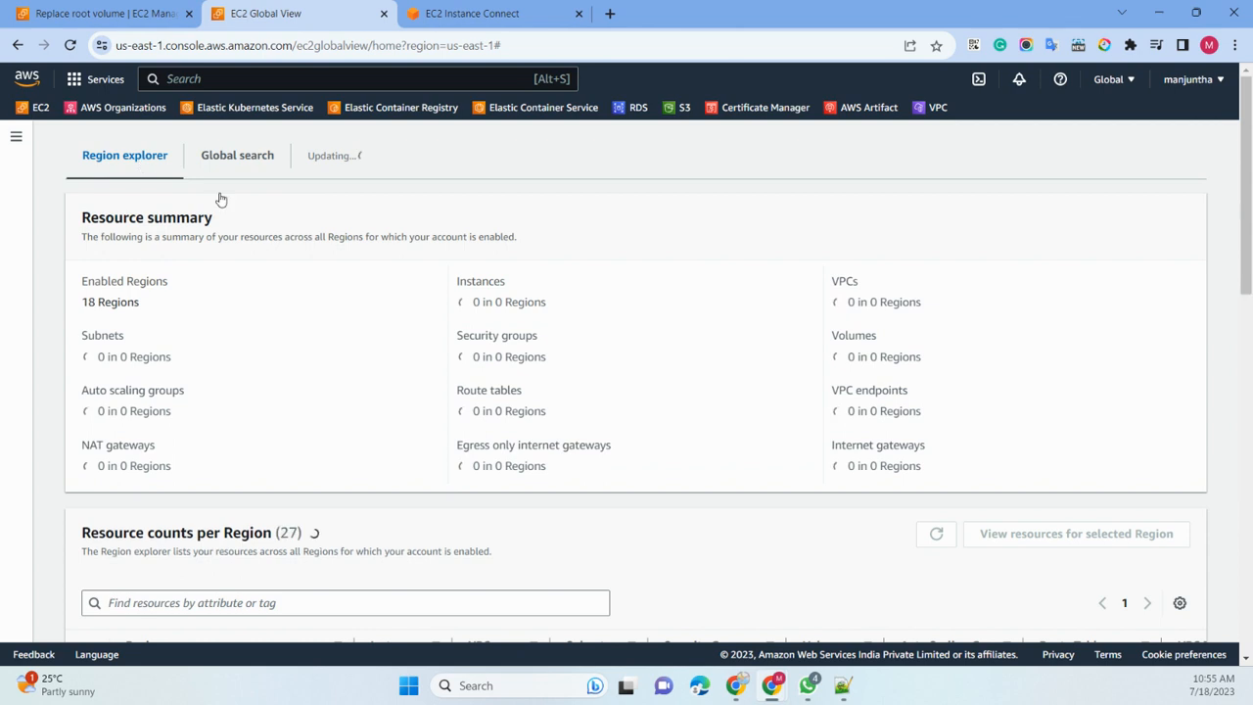
pyautogui.scroll(-3, 243, 352)
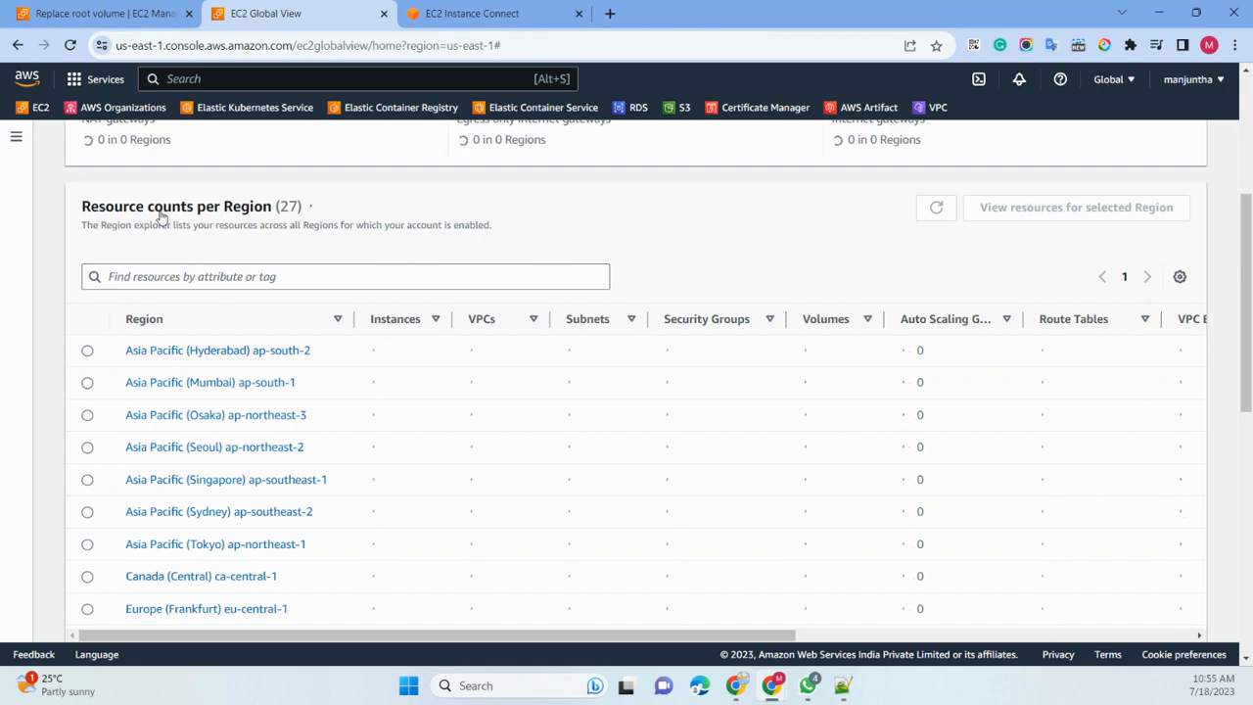
pyautogui.scroll(-2, 279, 214)
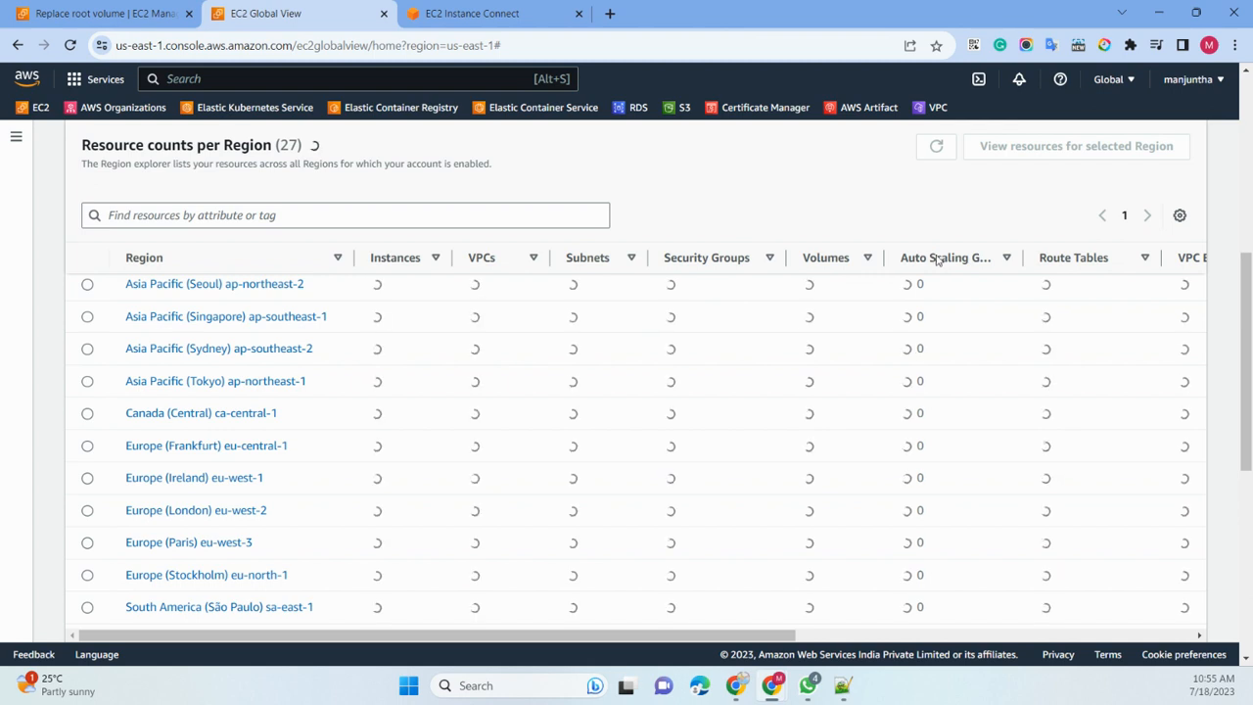
pyautogui.click(881, 637)
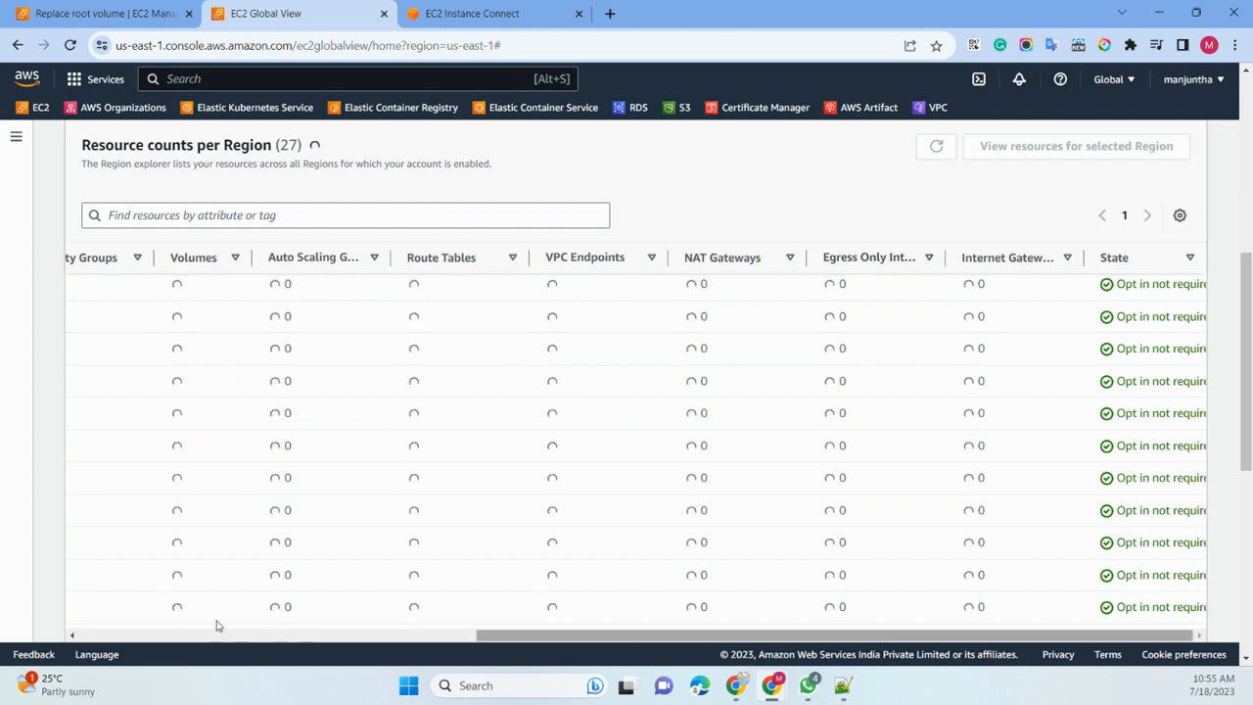
# - Revisit the EC2 Instance Connect terminal and the Replace root volume page, and return to EC2 Global View
pyautogui.click(473, 16)
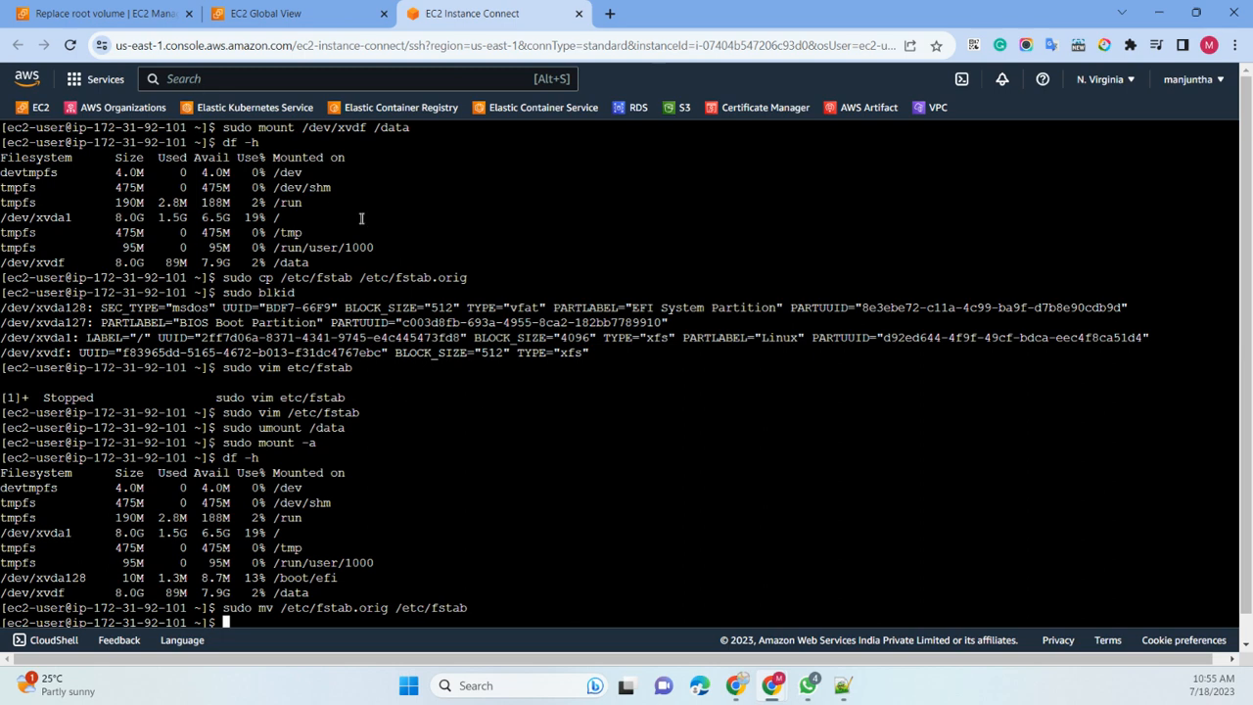
pyautogui.click(148, 24)
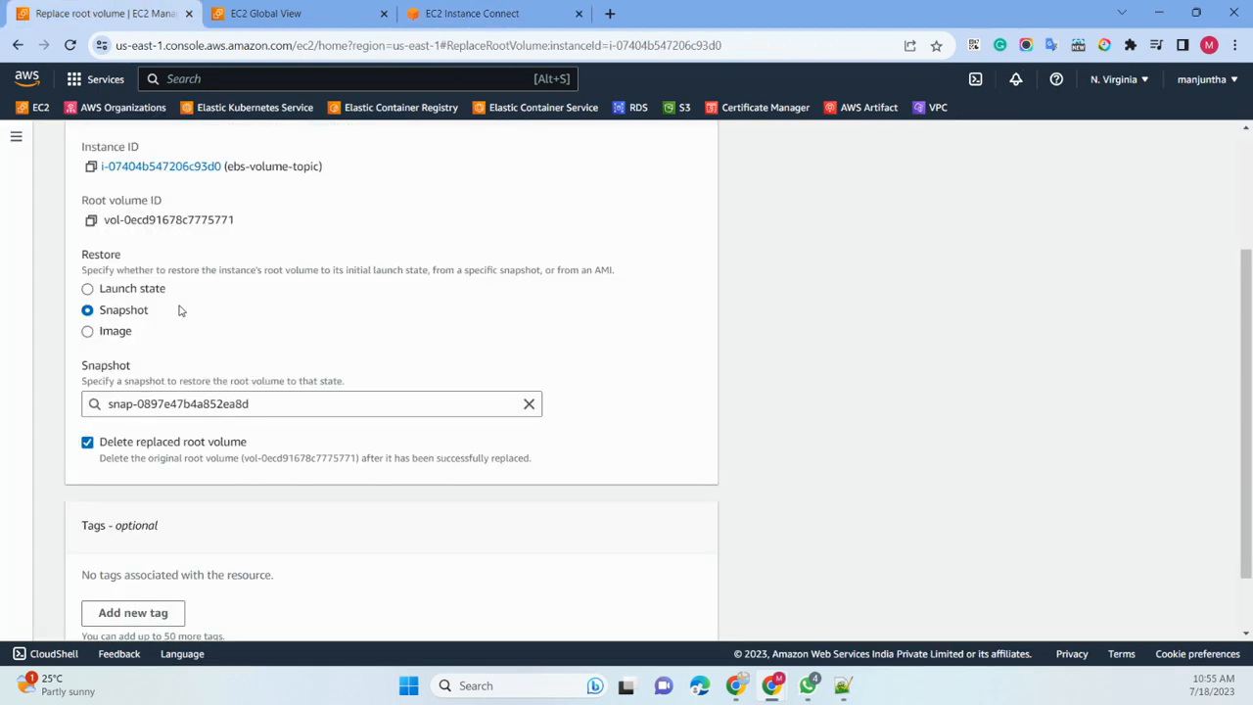
pyautogui.click(257, 14)
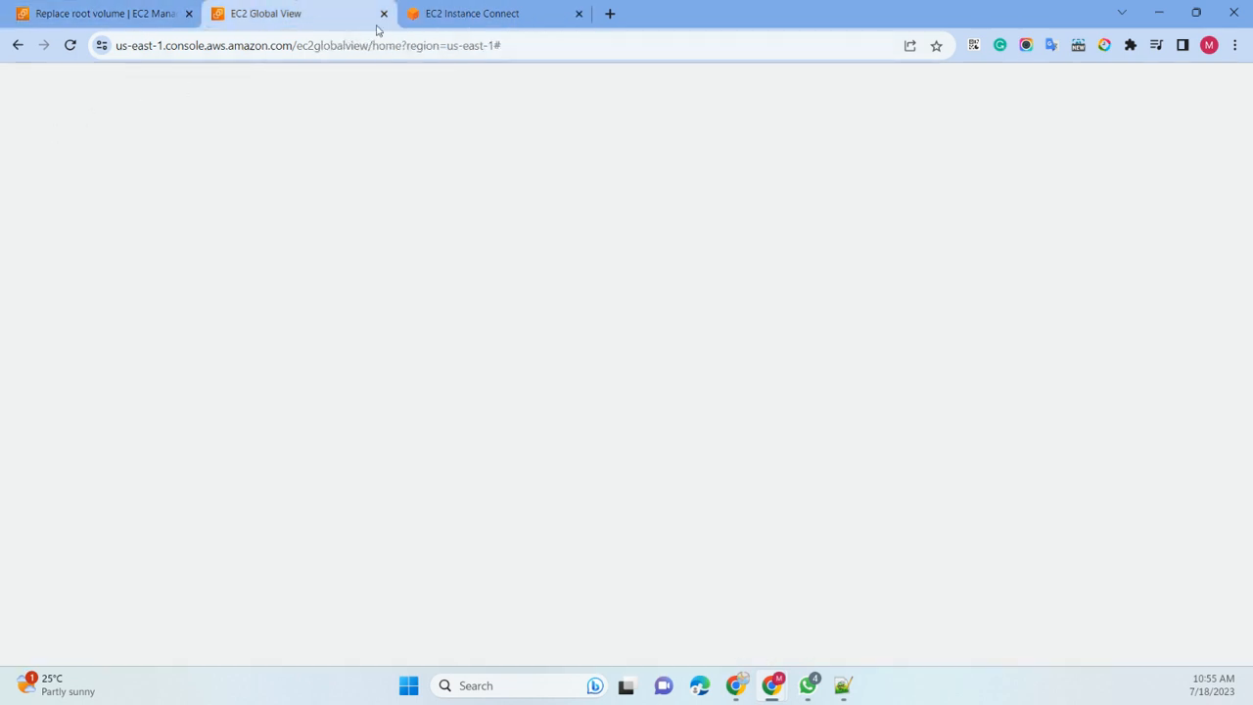
# - From the Replace root volume page, open the Elastic Block Store Snapshots page in a separate tab
pyautogui.click(486, 17)
pyautogui.click(318, 15)
pyautogui.click(103, 14)
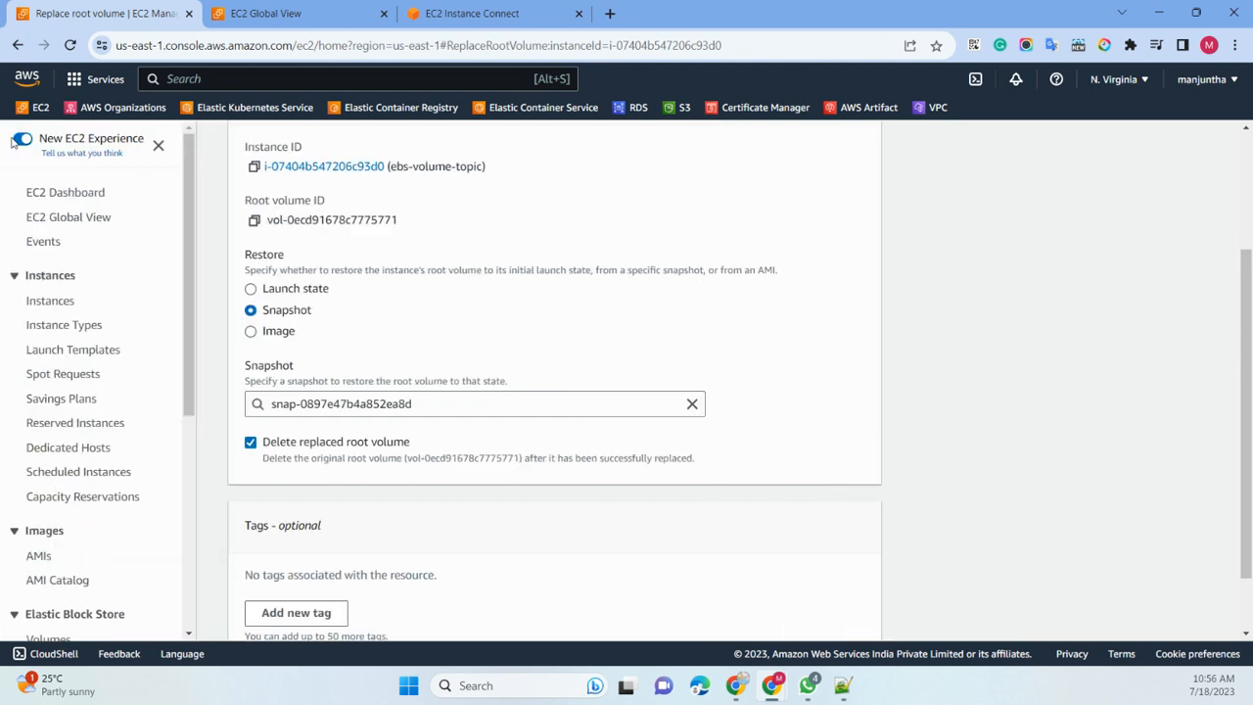
pyautogui.scroll(-3, 83, 479)
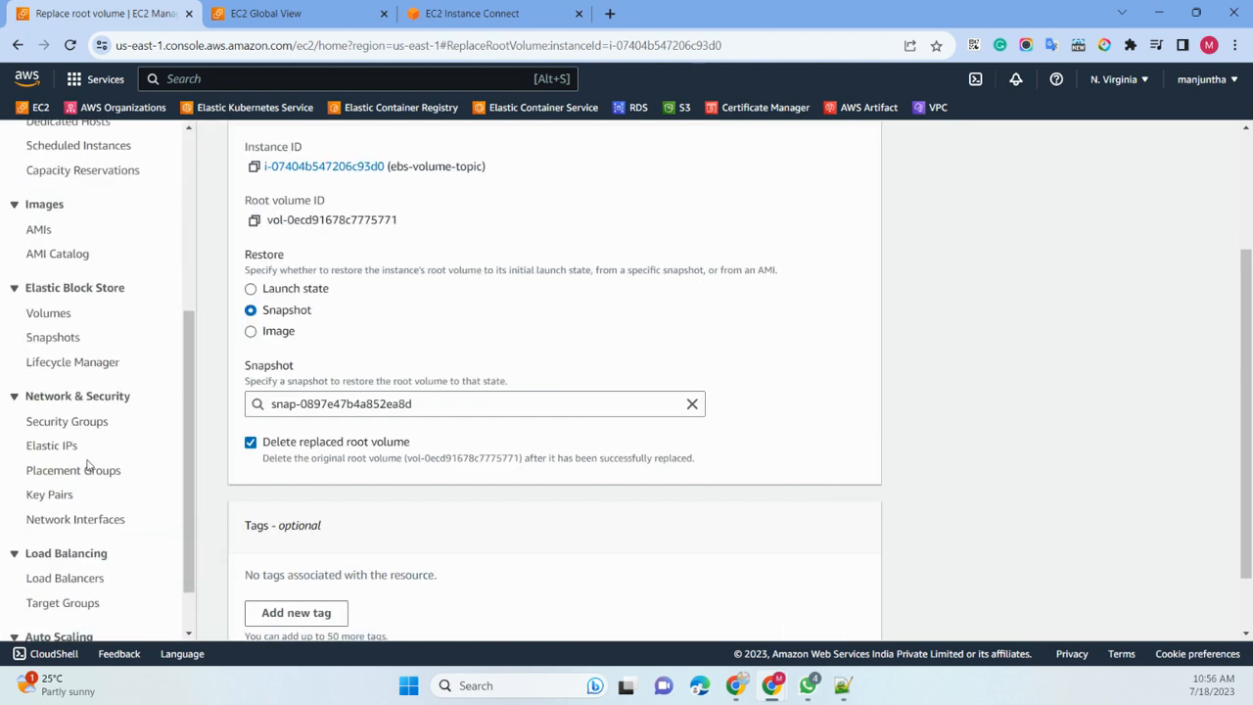
pyautogui.rightClick(56, 339)
pyautogui.click(98, 352)
pyautogui.click(301, 16)
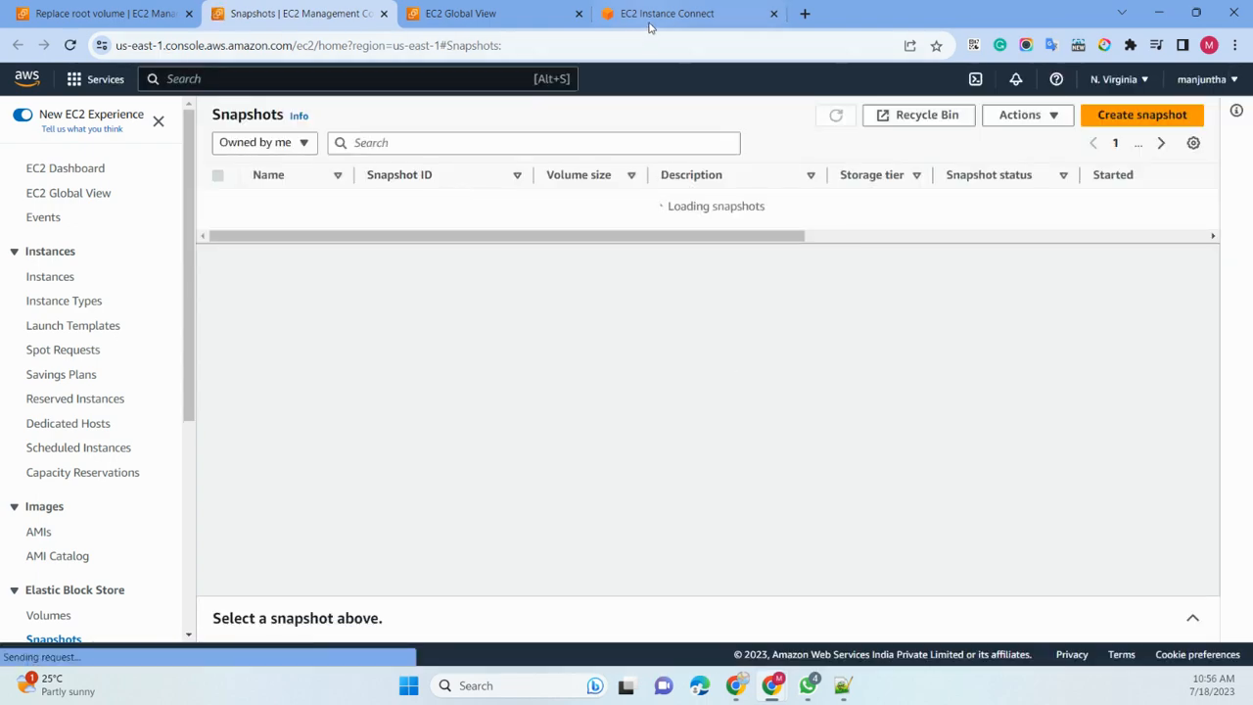
# - Clear the EC2 Instance Connect terminal with the clear command and add a few blank prompt lines
pyautogui.click(653, 21)
pyautogui.write('cle')
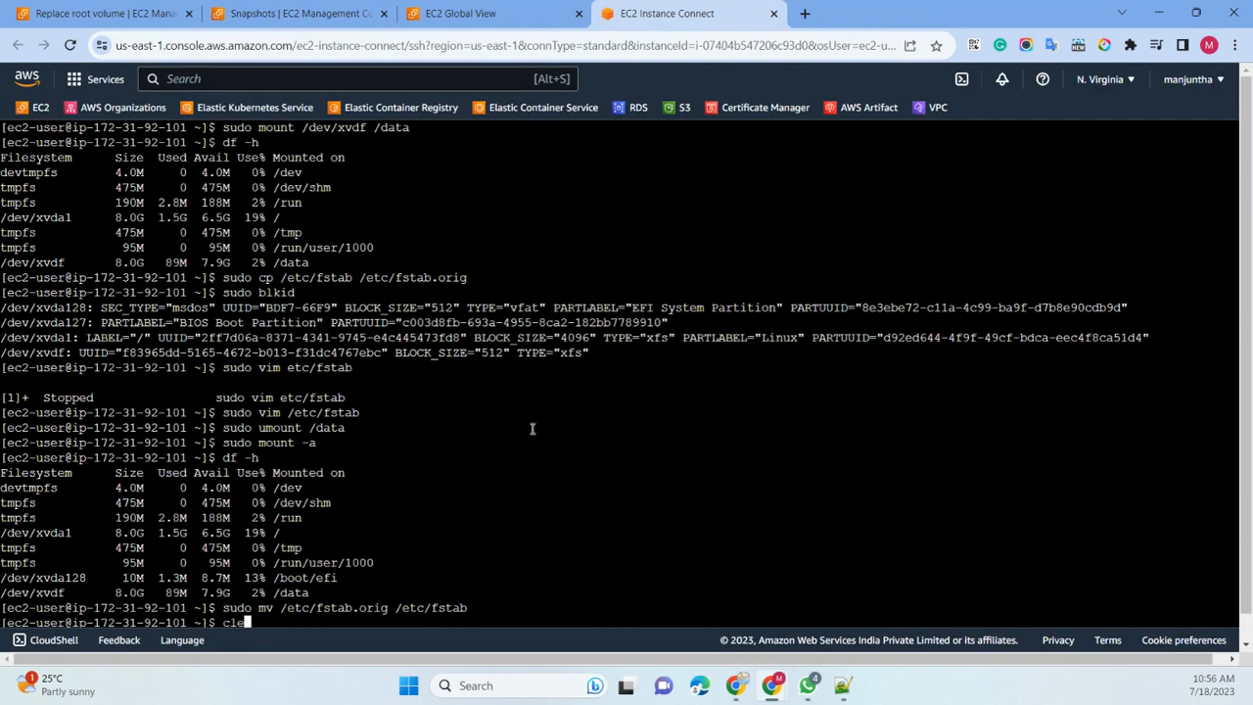
pyautogui.write('ar')
pyautogui.press('Return')
pyautogui.press('Return')
pyautogui.press('Return')
pyautogui.press('Return')
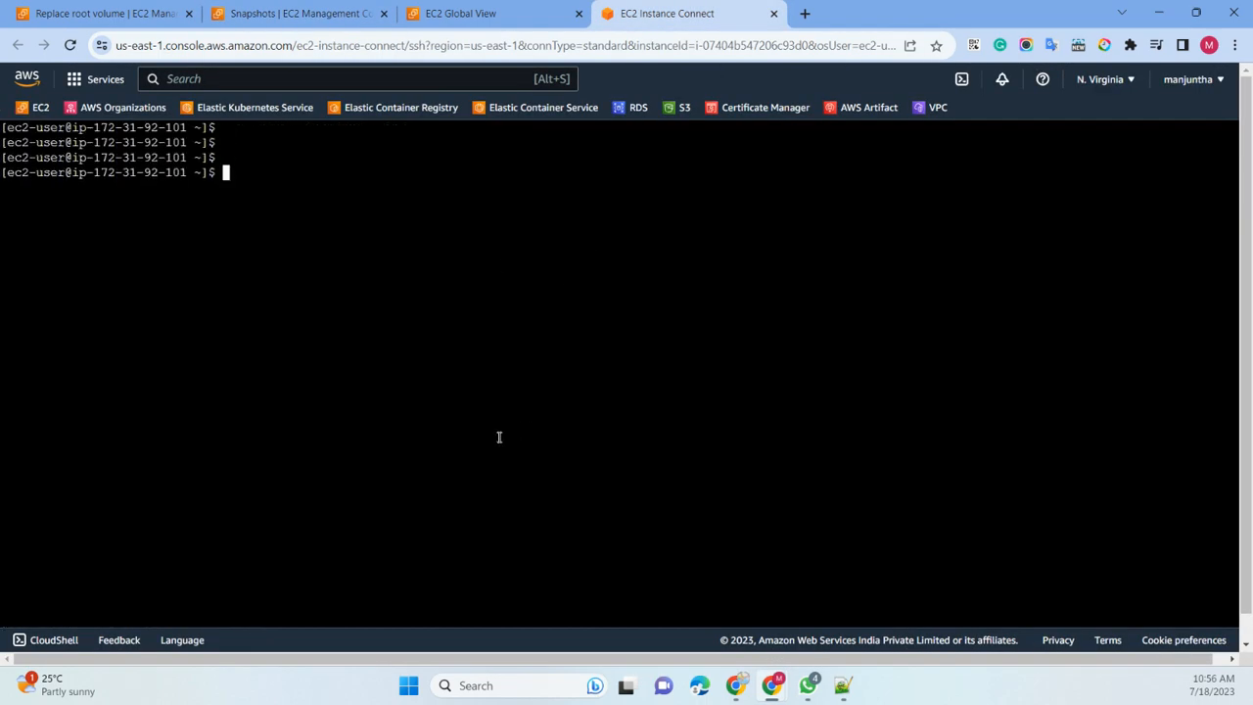
# - Refresh the snapshots list and submit the root volume replacement for ebs-volume-topic using snapshot snap-0897e47b4a852ea8d
pyautogui.click(322, 13)
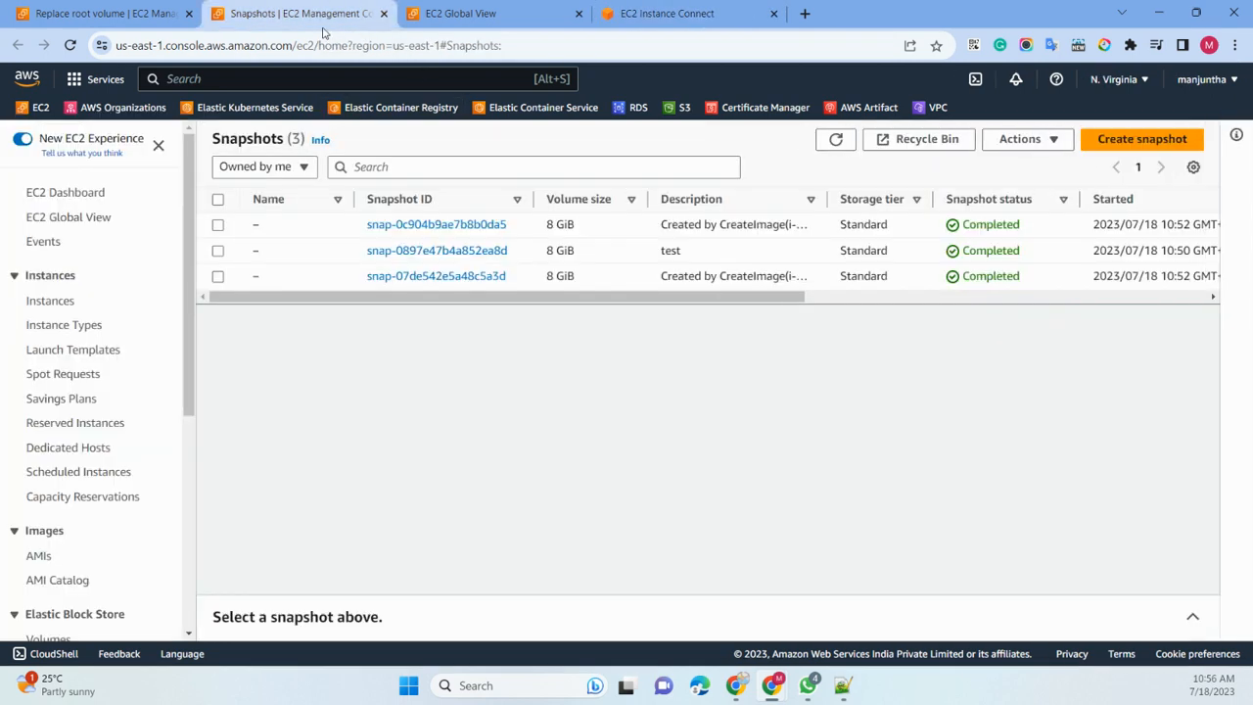
pyautogui.click(840, 140)
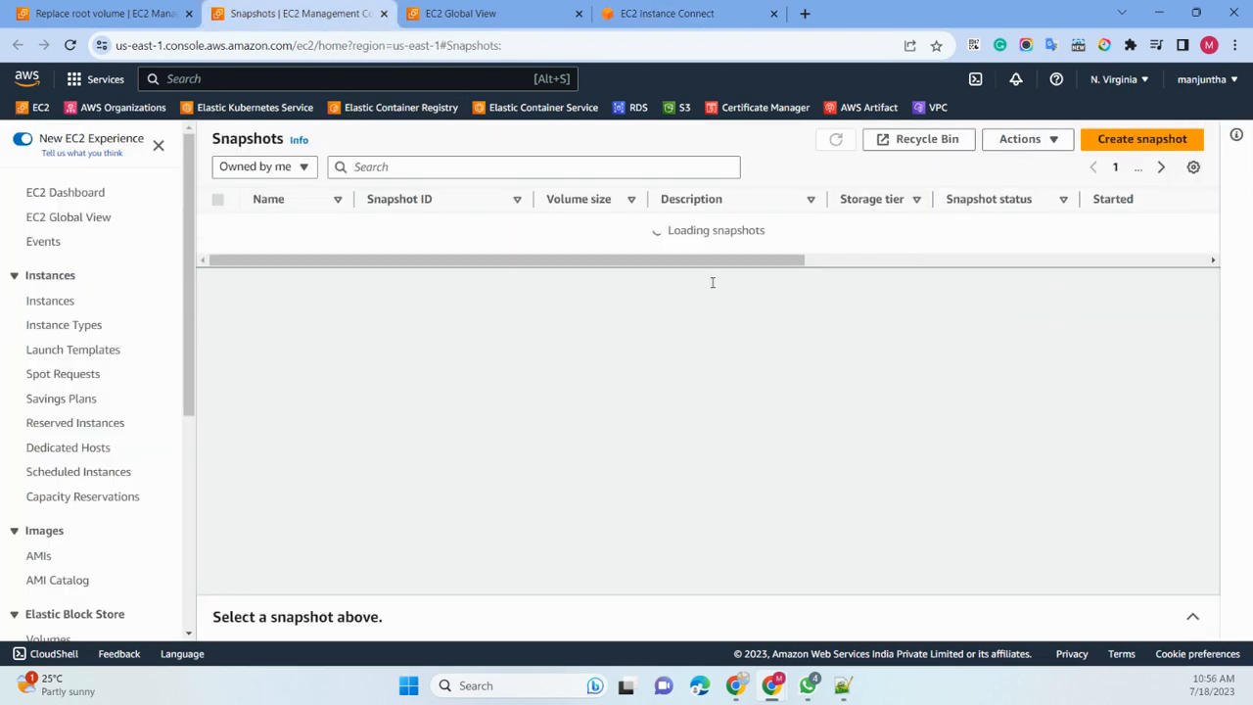
pyautogui.click(96, 14)
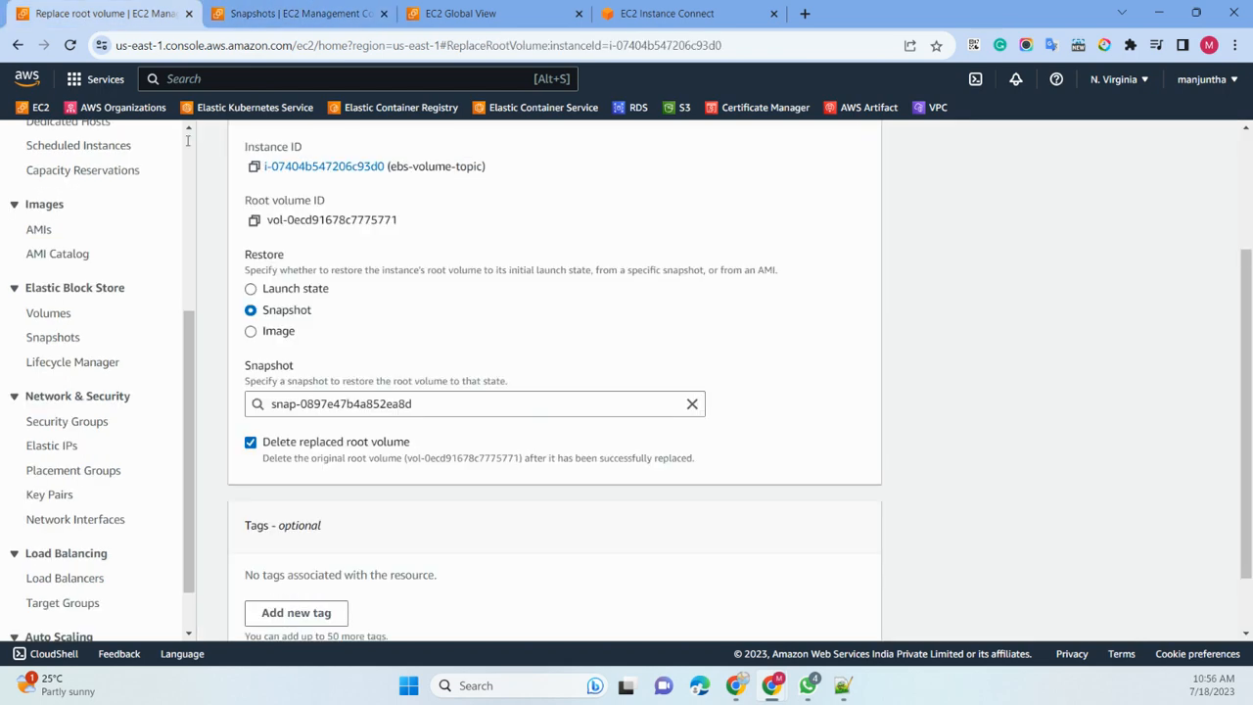
pyautogui.scroll(-2, 371, 467)
pyautogui.click(776, 621)
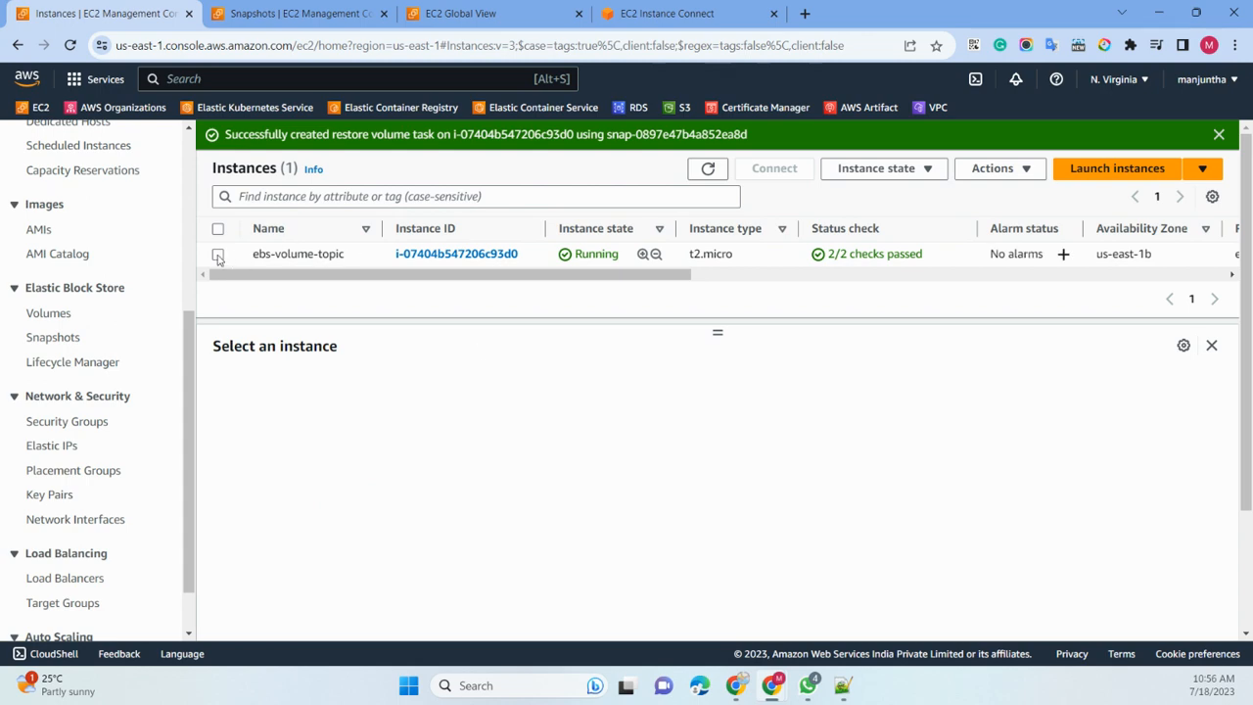
# - Check the root volume replacement task in the ebs-volume-topic storage details and read the broadcast message in its terminal
pyautogui.click(218, 255)
pyautogui.click(485, 387)
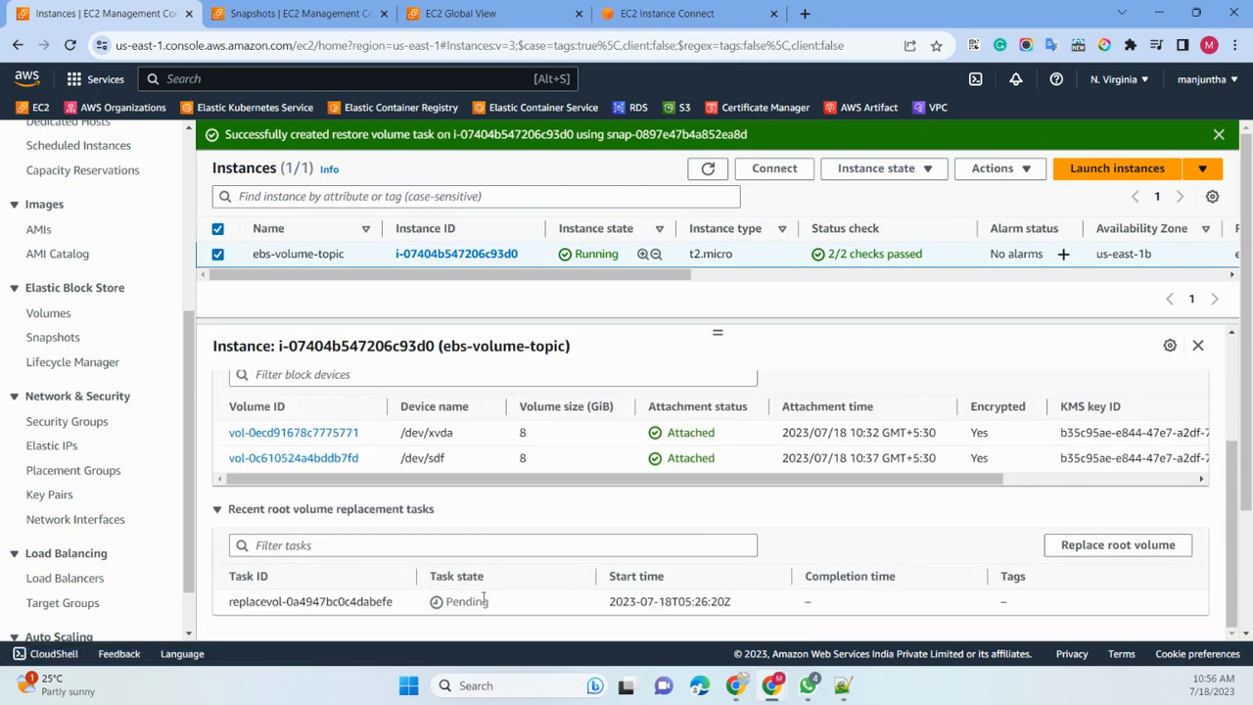
pyautogui.click(680, 14)
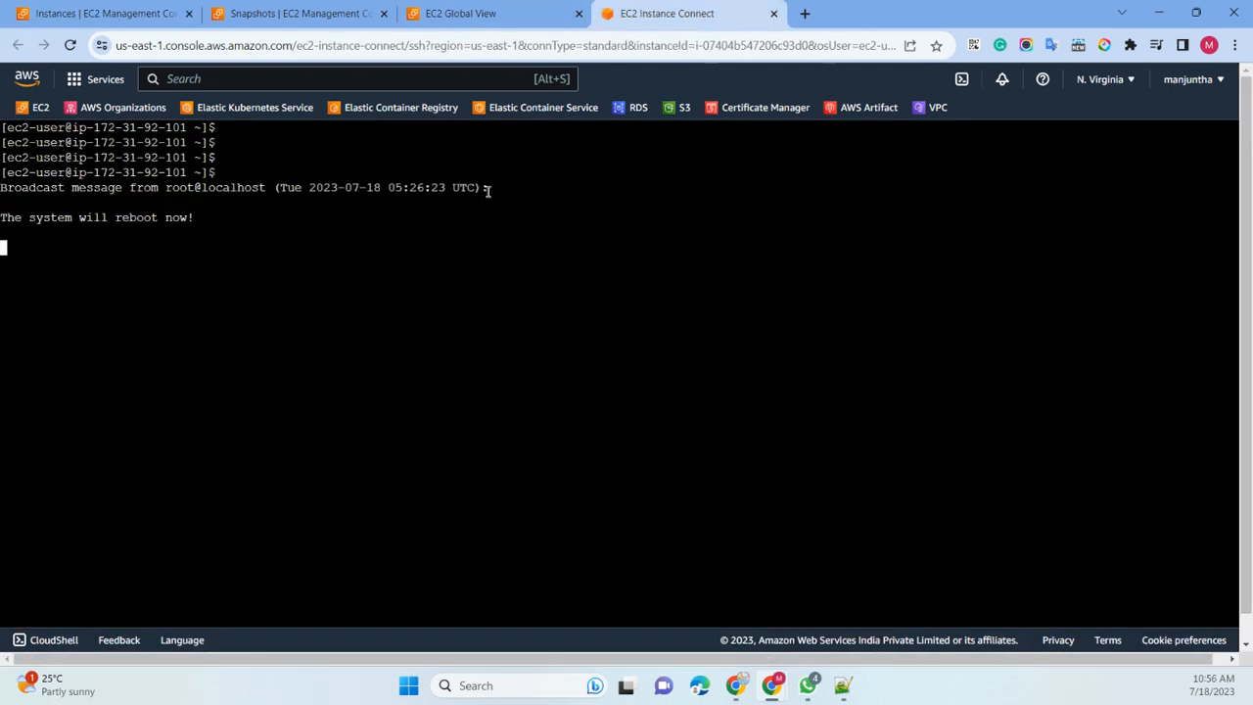
pyautogui.moveTo(489, 189); pyautogui.dragTo(10, 193)
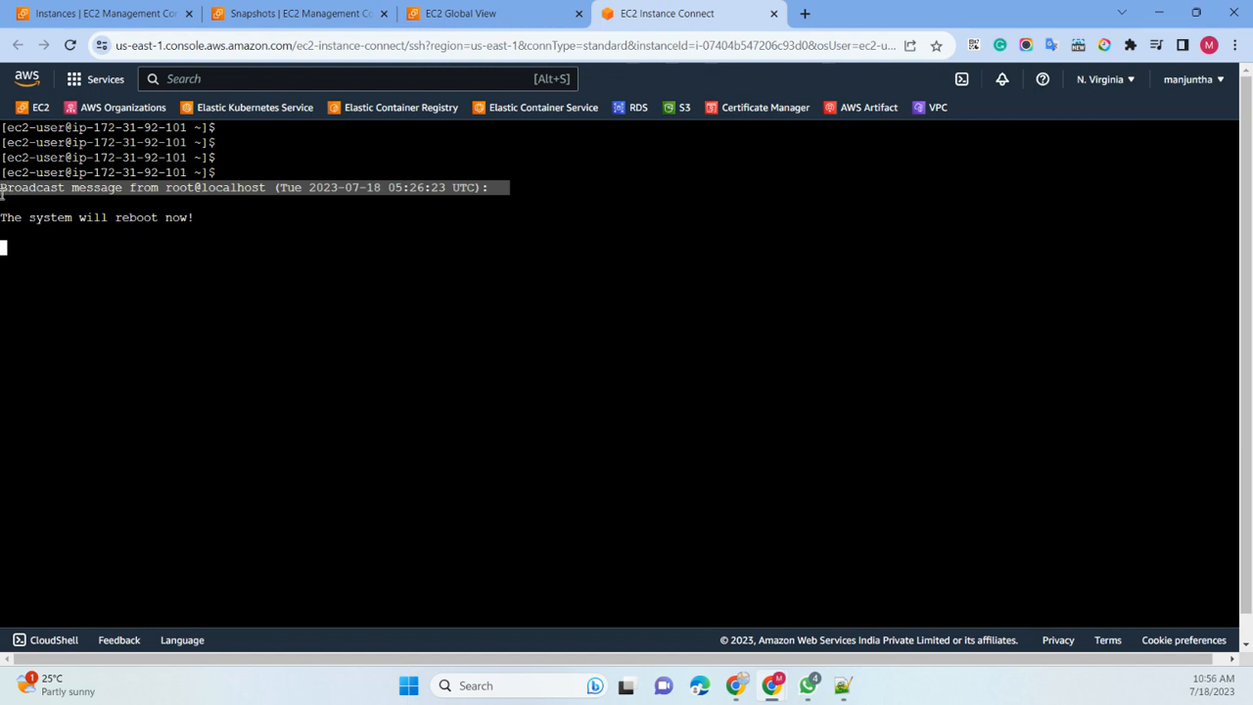
pyautogui.click(76, 243)
pyautogui.moveTo(207, 225); pyautogui.dragTo(8, 218)
pyautogui.click(329, 227)
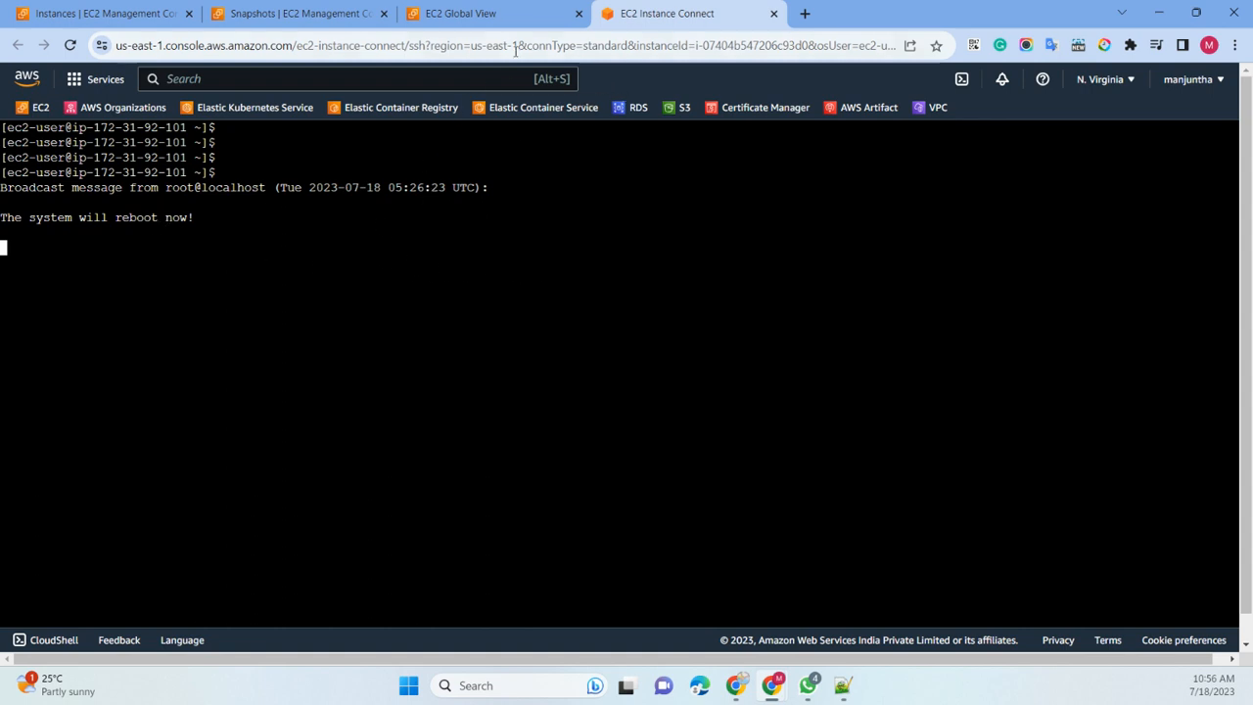
# - Close the EC2 Global View tab and look at the Snapshots page
pyautogui.click(507, 14)
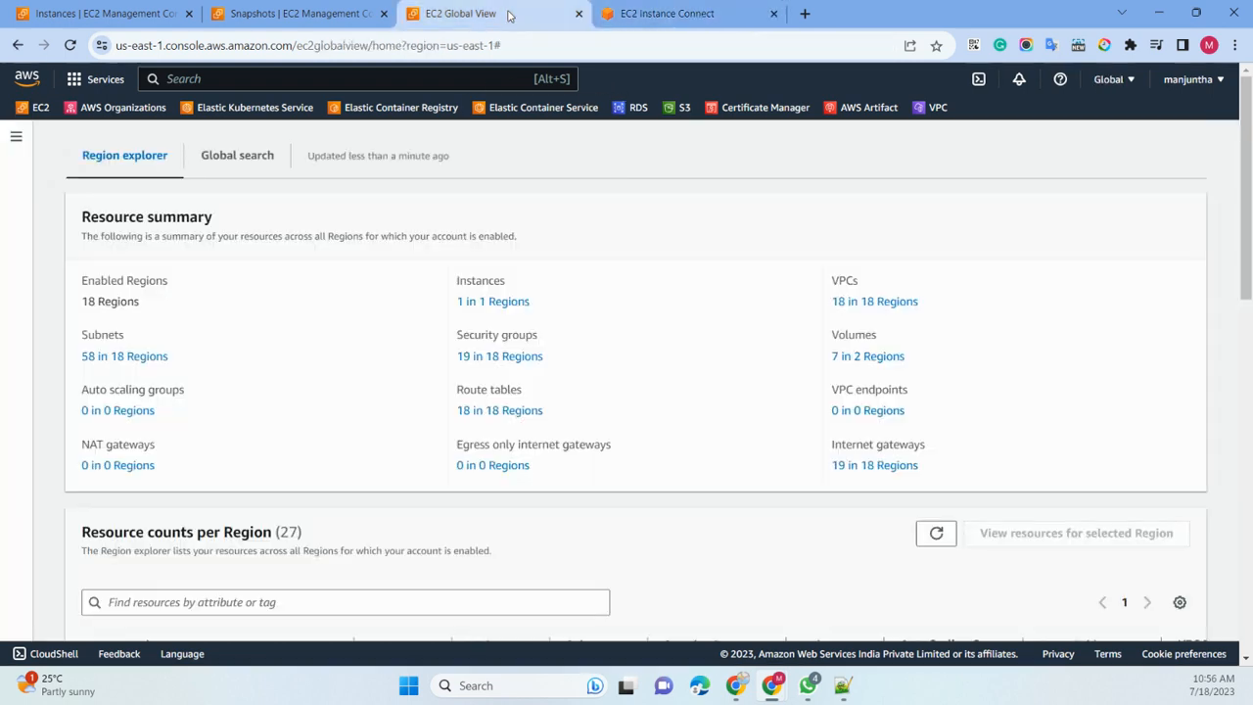
pyautogui.click(578, 14)
pyautogui.click(362, 14)
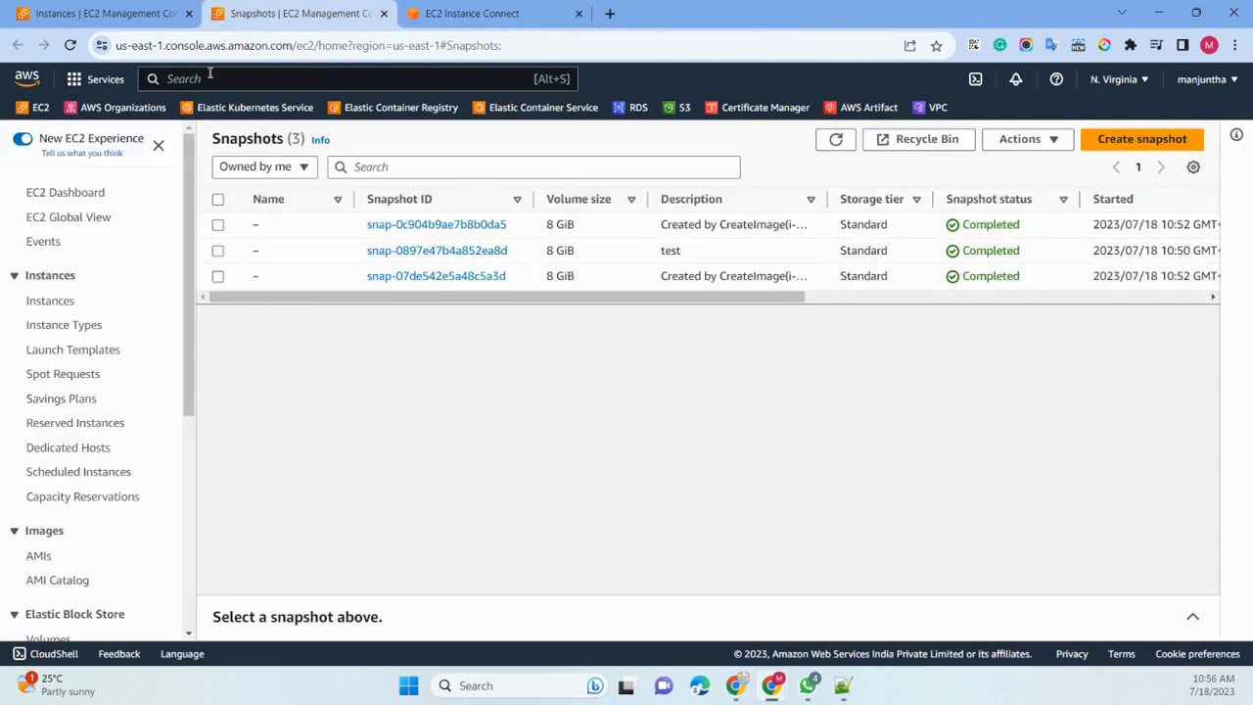
# - Refresh the Instances list, dismiss the notification, and check the root volume replacement task in the ebs-volume-topic storage details
pyautogui.click(112, 13)
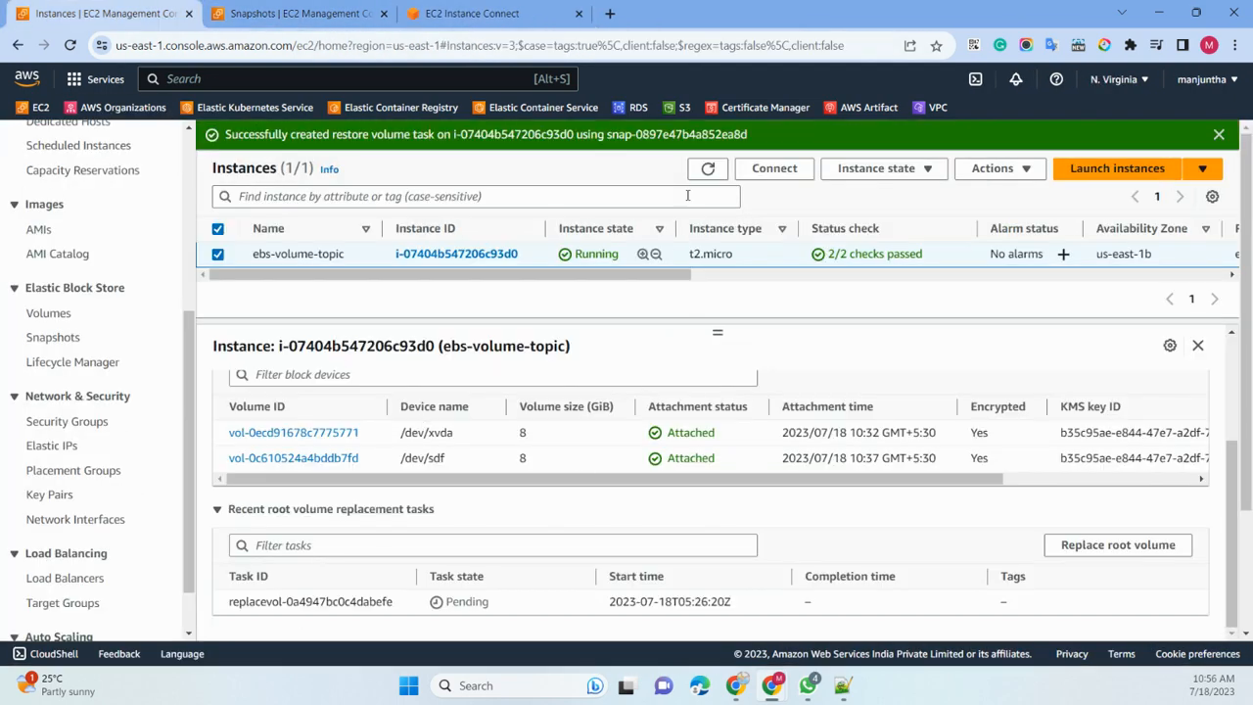
pyautogui.doubleClick(708, 168)
pyautogui.click(1219, 134)
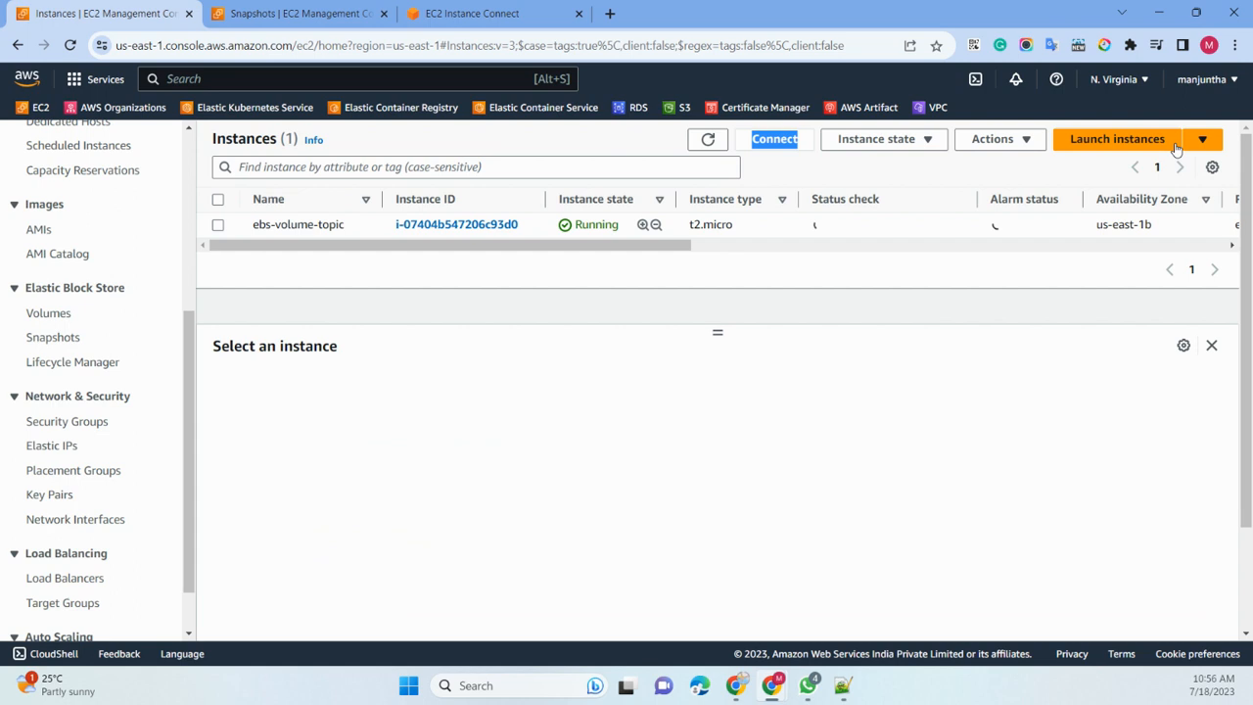
pyautogui.click(708, 140)
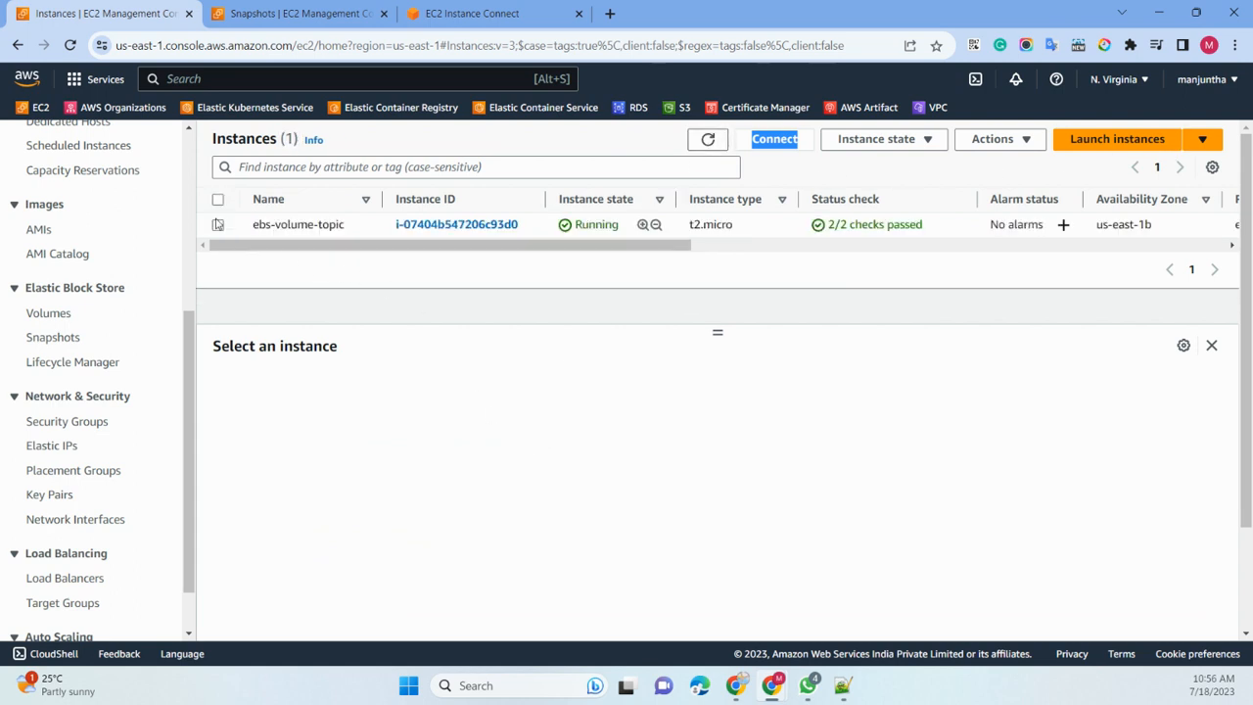
pyautogui.click(217, 224)
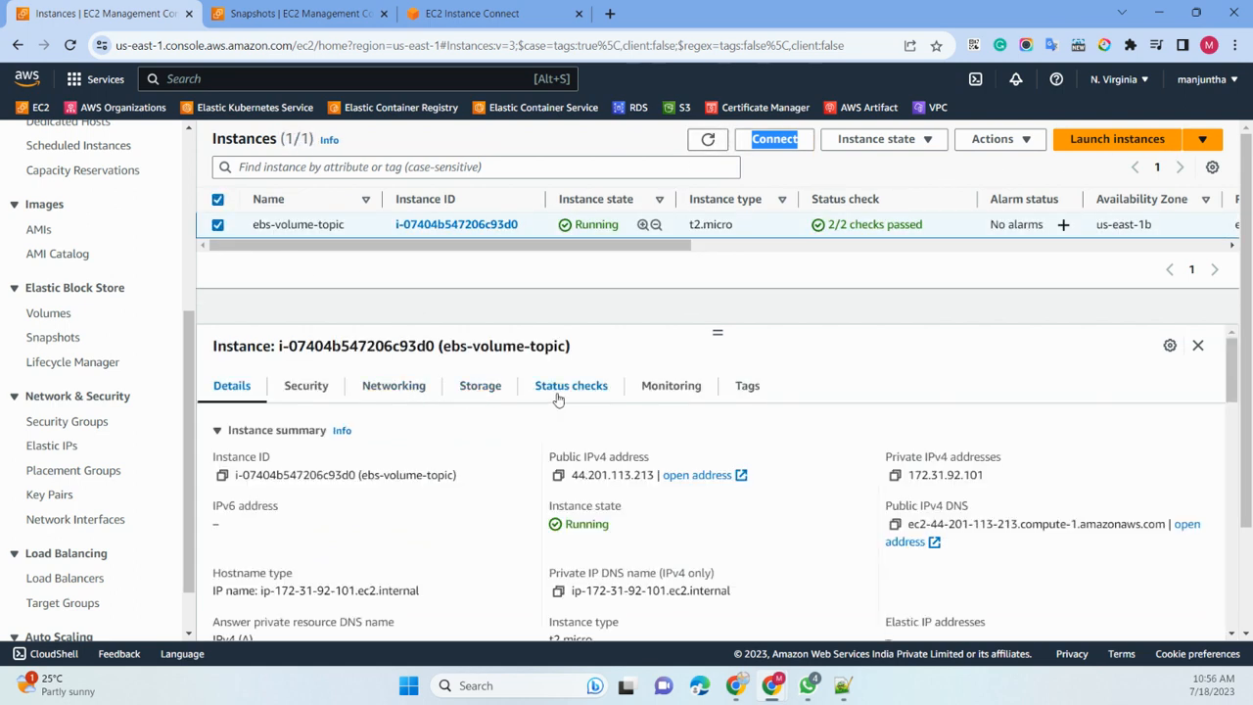
pyautogui.click(478, 392)
pyautogui.scroll(-3, 548, 519)
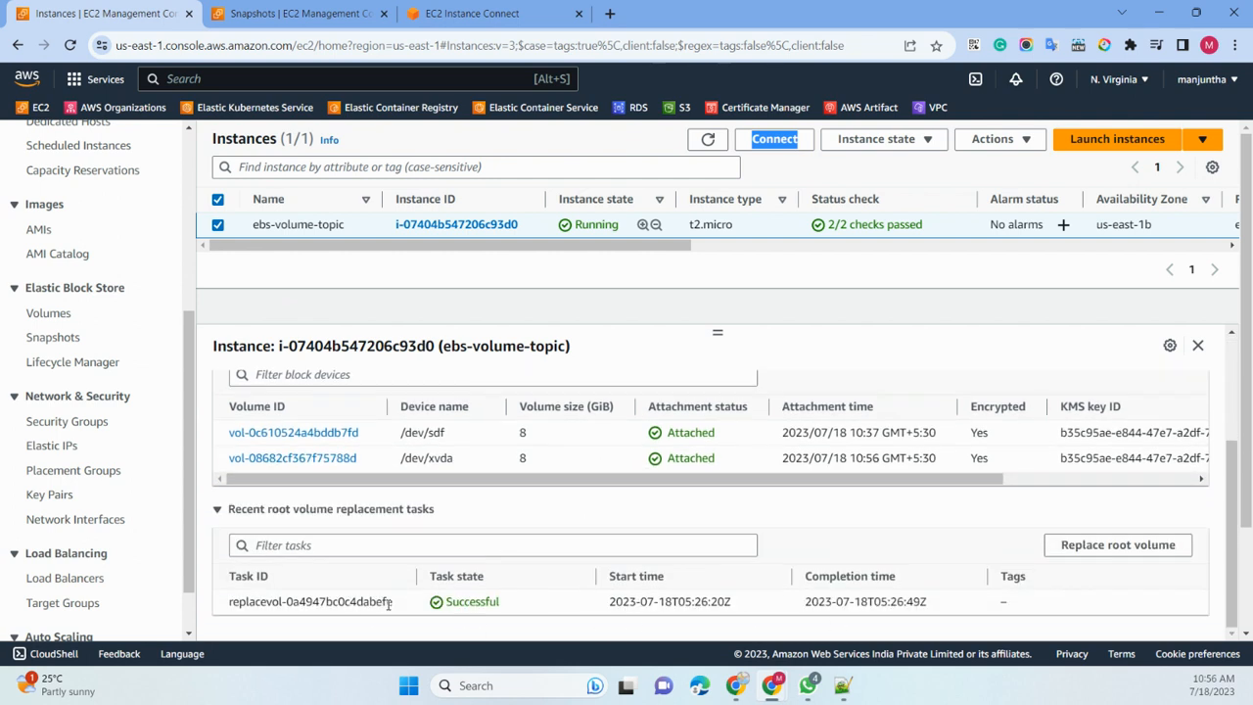
# - Try to reload the old EC2 Instance Connect session, and close its tab
pyautogui.click(488, 13)
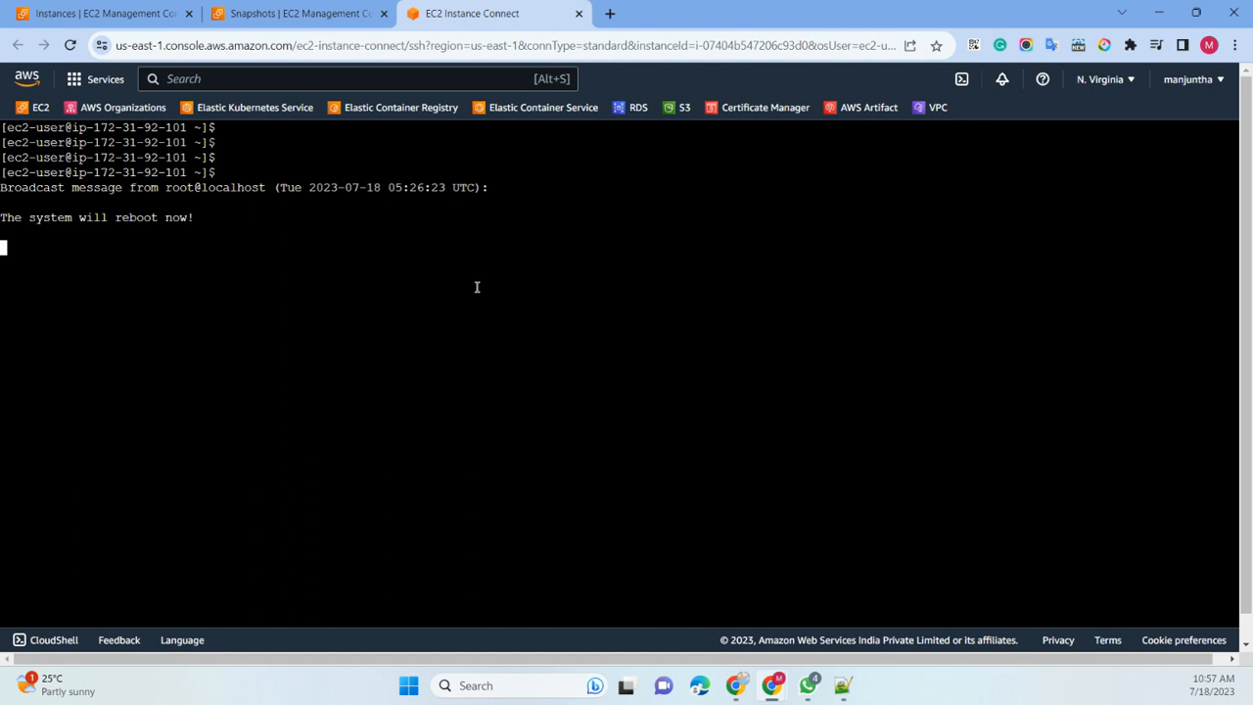
pyautogui.click(71, 45)
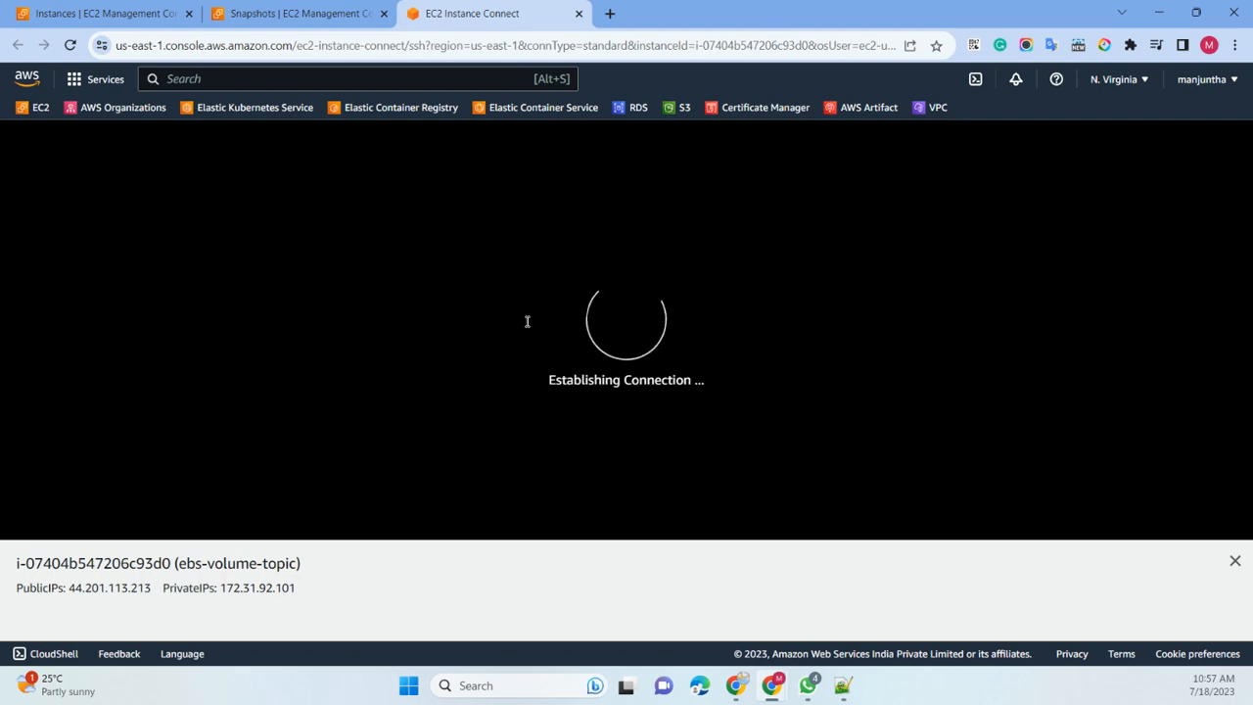
pyautogui.click(579, 13)
# - Refresh the Instances list and try to connect to ebs-volume-topic through EC2 Instance Connect as ec2-user
pyautogui.click(98, 13)
pyautogui.click(707, 141)
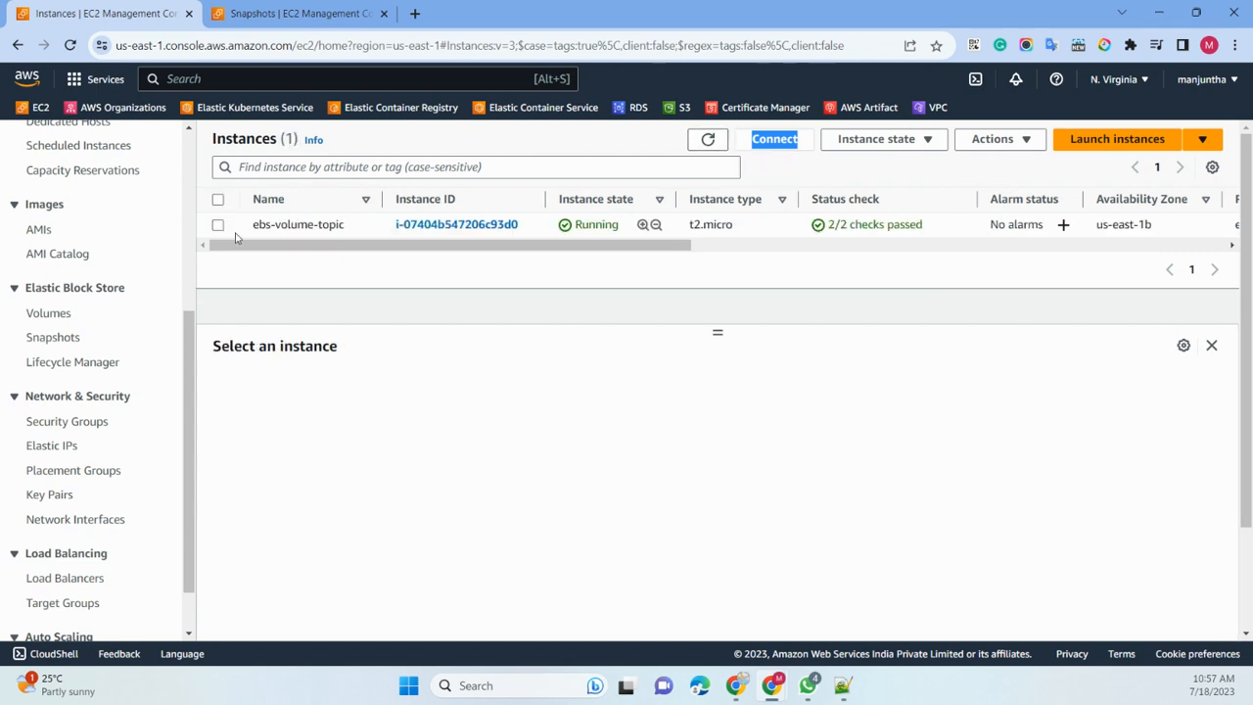
pyautogui.click(218, 225)
pyautogui.click(778, 139)
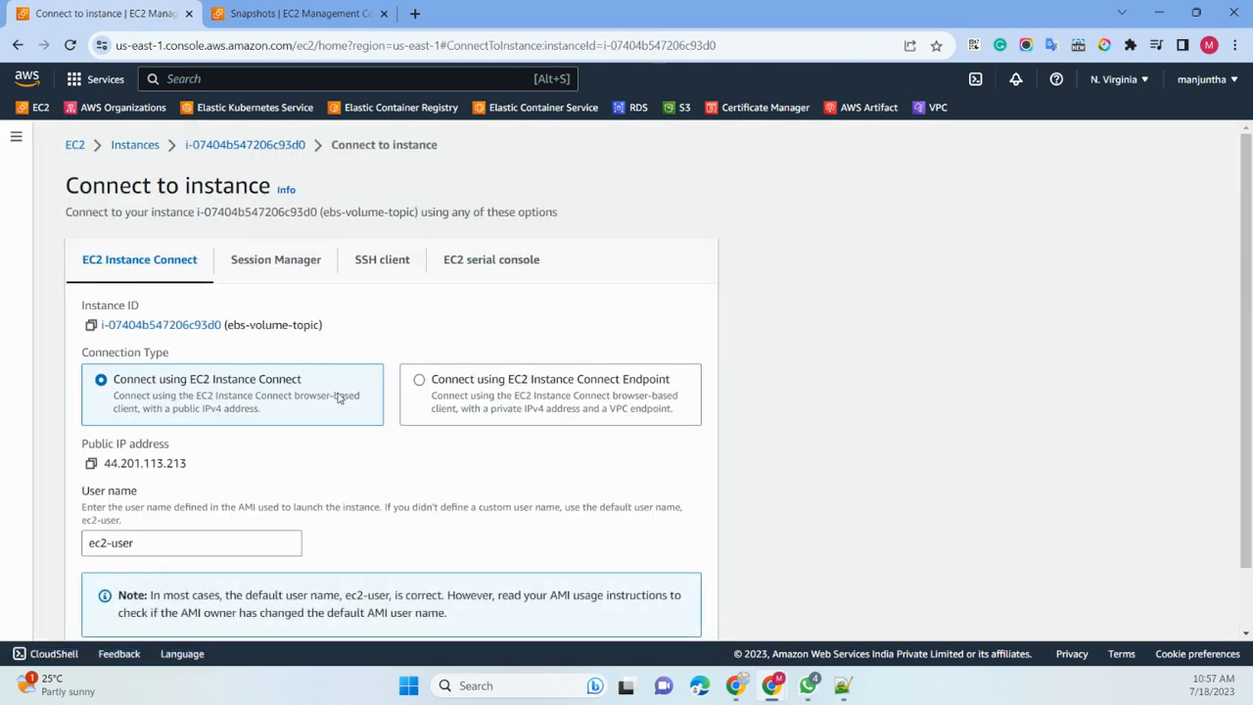
pyautogui.scroll(-1, 423, 480)
pyautogui.click(699, 618)
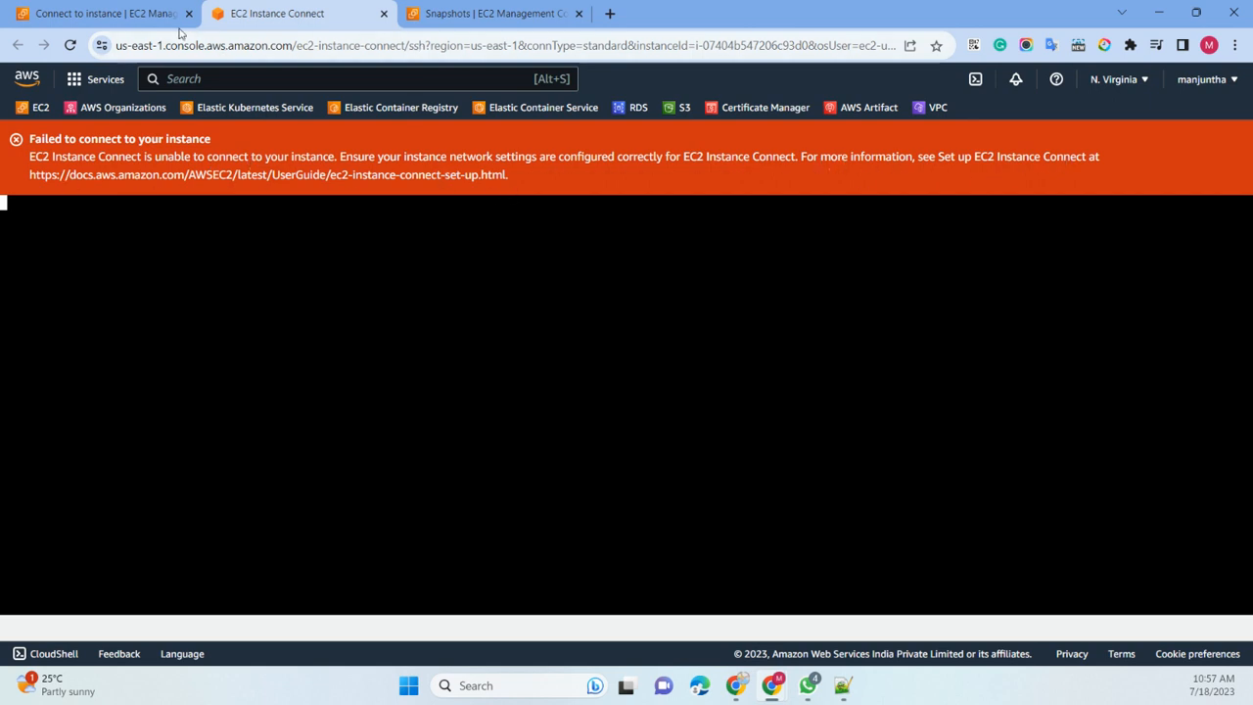
# - Open the SSH client connection instructions for the instance and copy the example ssh command
pyautogui.click(117, 14)
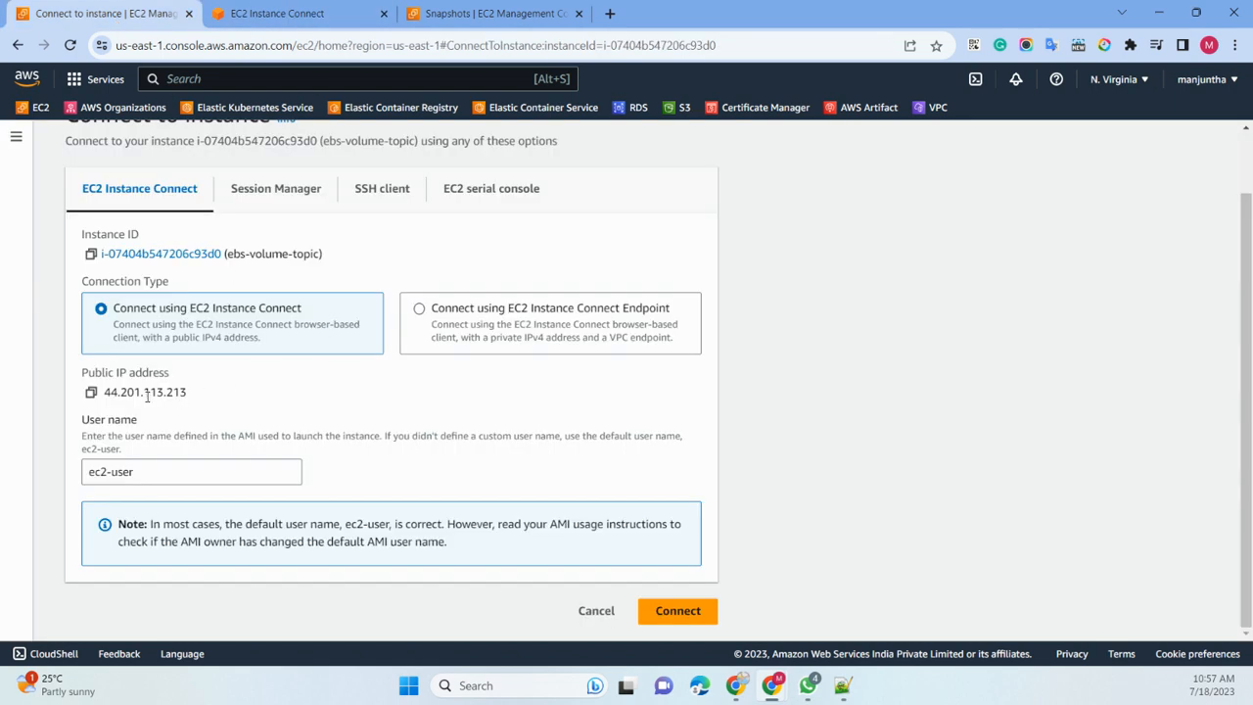
pyautogui.click(393, 190)
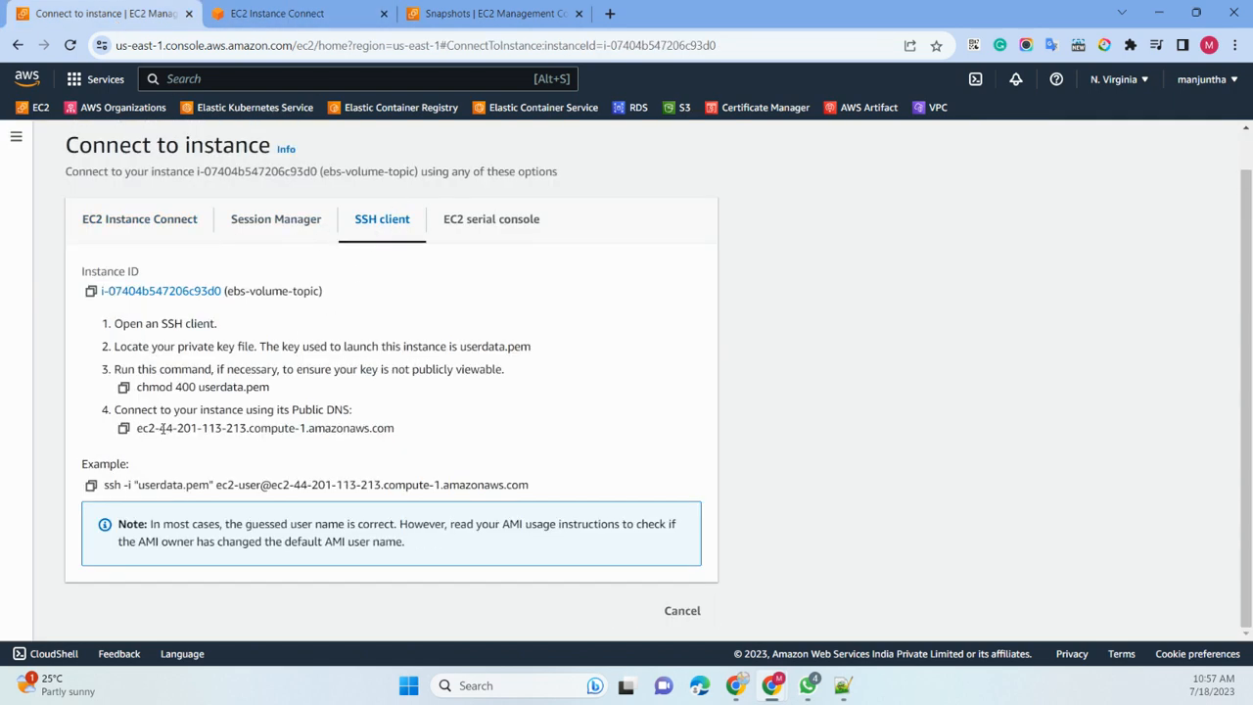
pyautogui.click(91, 487)
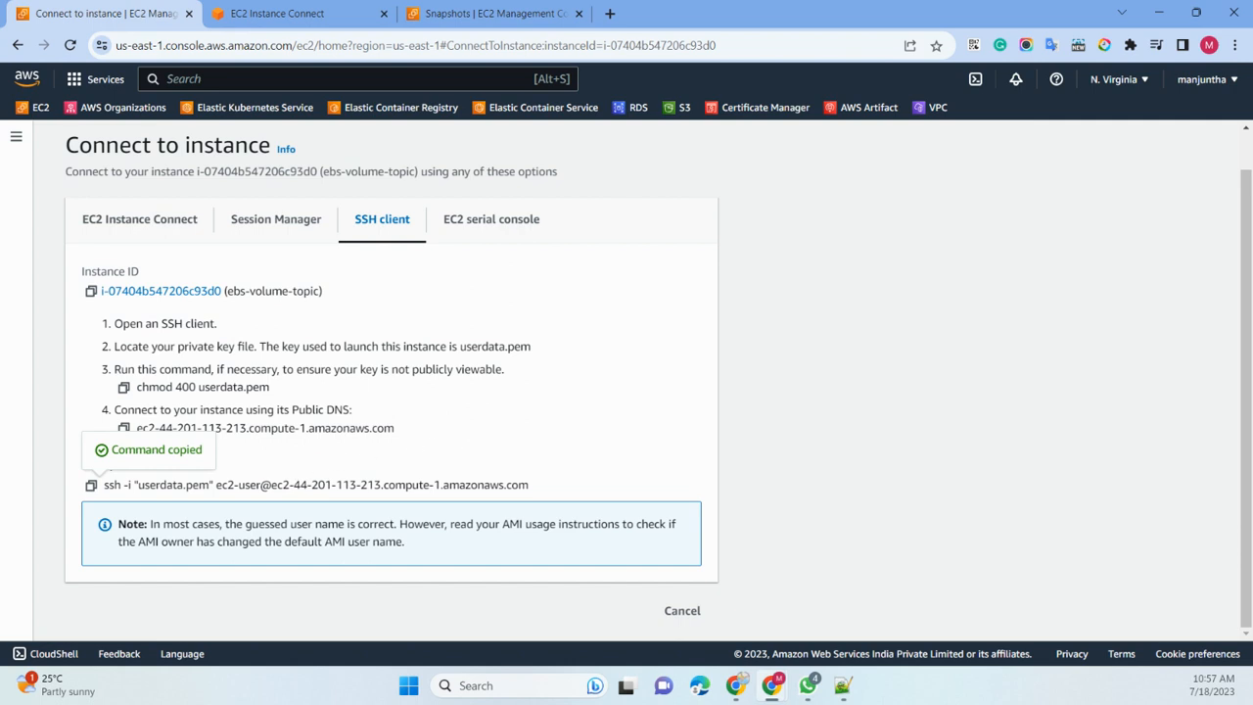
pyautogui.press('super')
# - Switch back to the EC2 Instance Connect method and start another connection to ebs-volume-topic as ec2-user
pyautogui.click(144, 223)
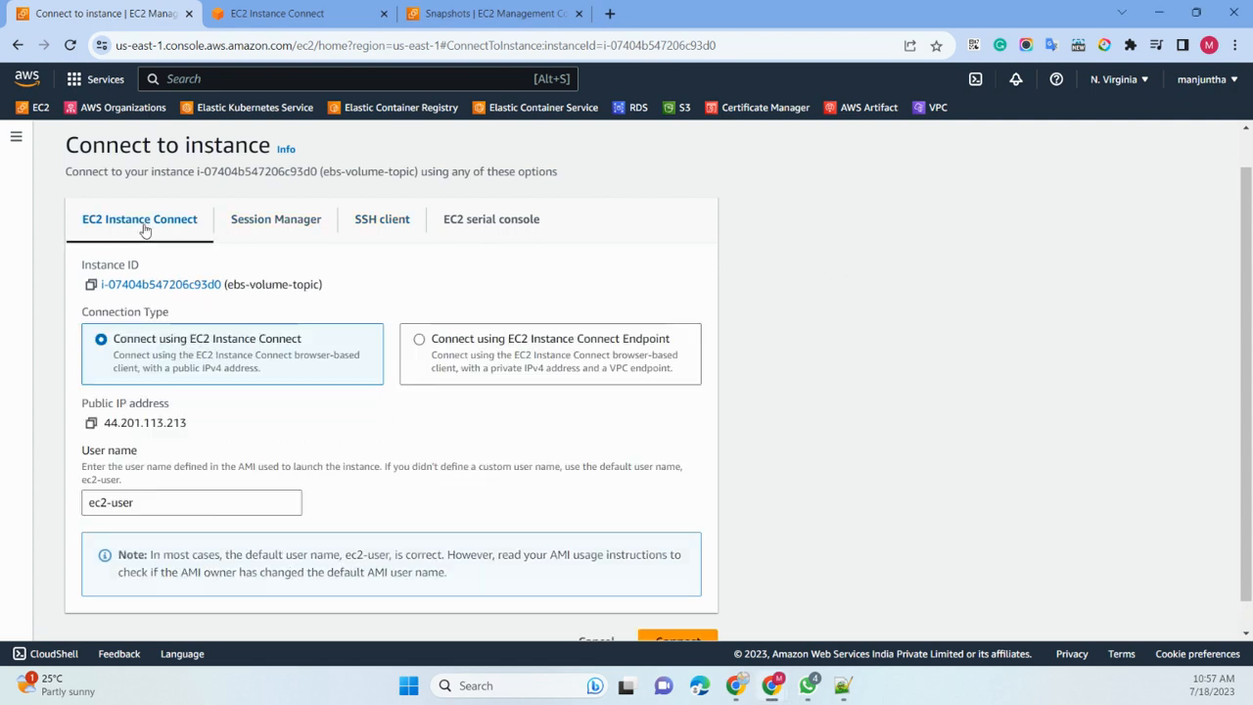
pyautogui.click(328, 223)
pyautogui.click(113, 262)
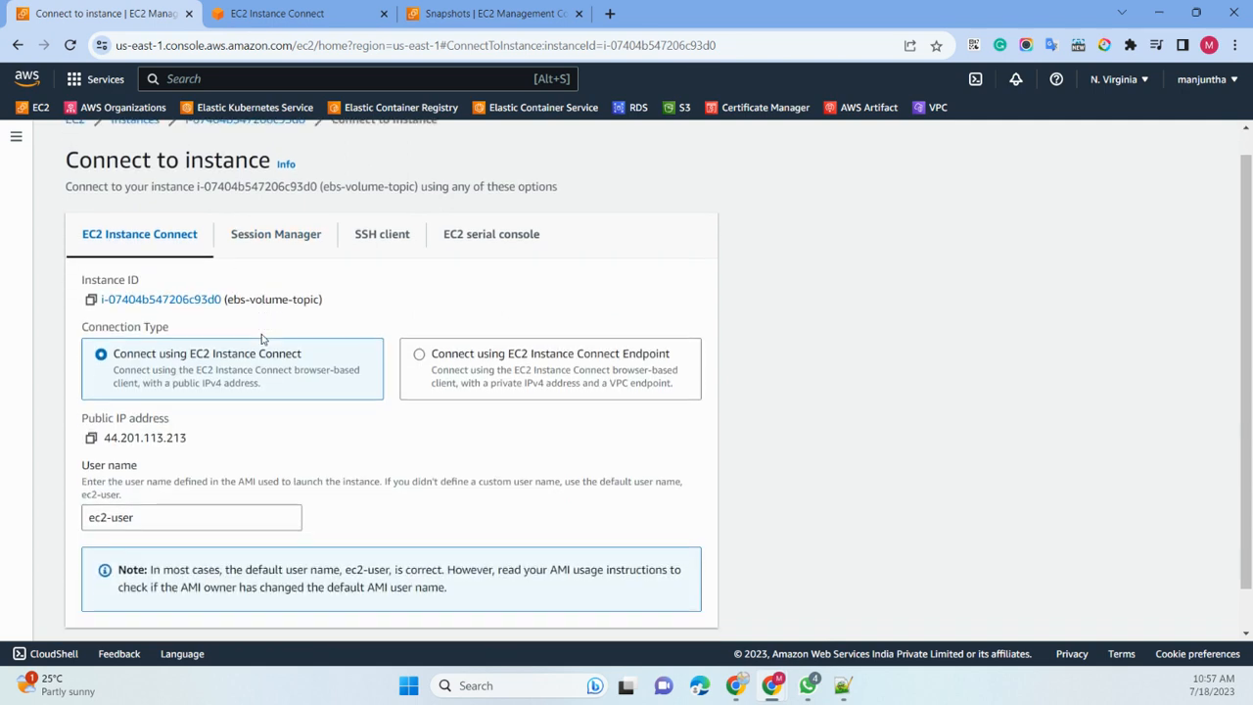
pyautogui.scroll(-1, 587, 490)
pyautogui.click(676, 609)
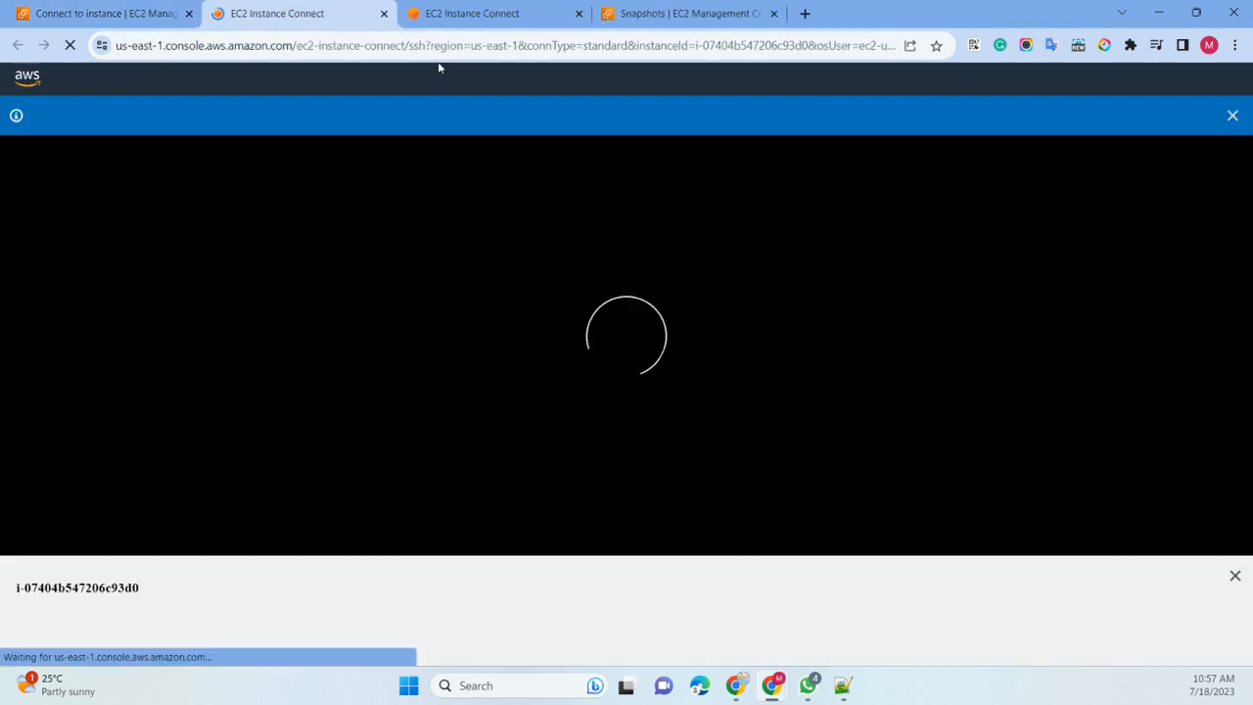
# - Close the failed EC2 Instance Connect tab and refresh the snapshots list
pyautogui.click(495, 19)
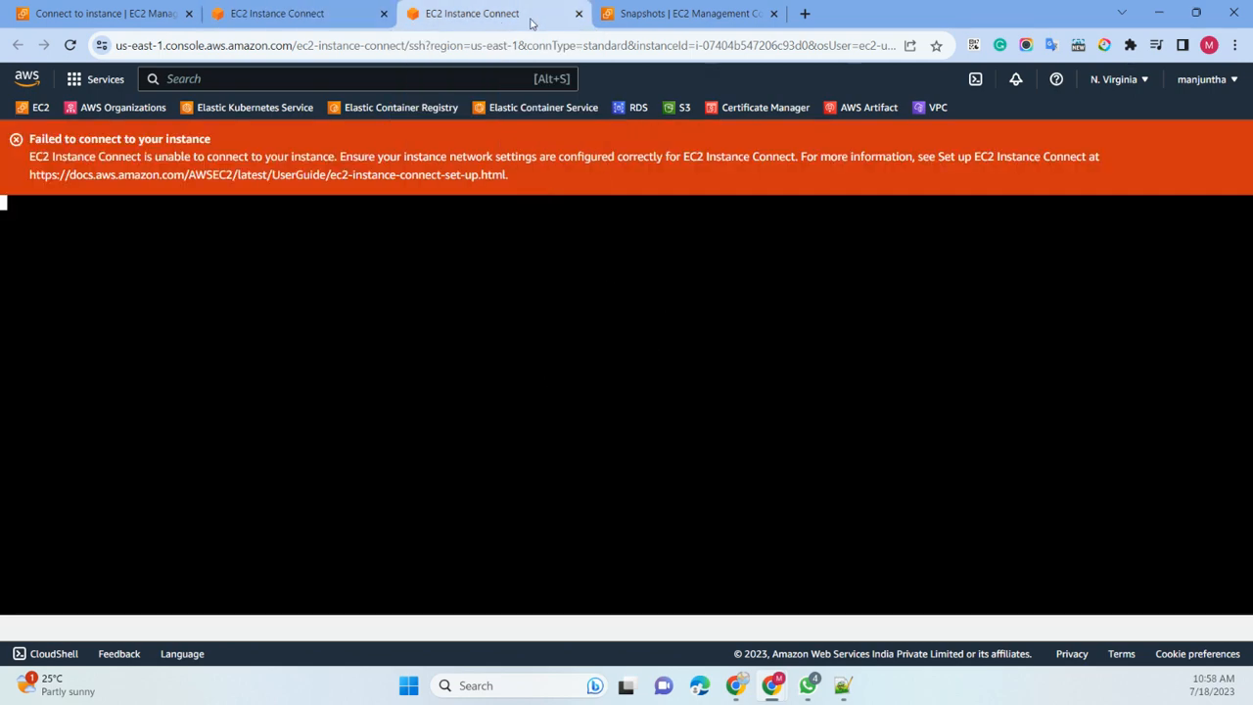
pyautogui.click(579, 14)
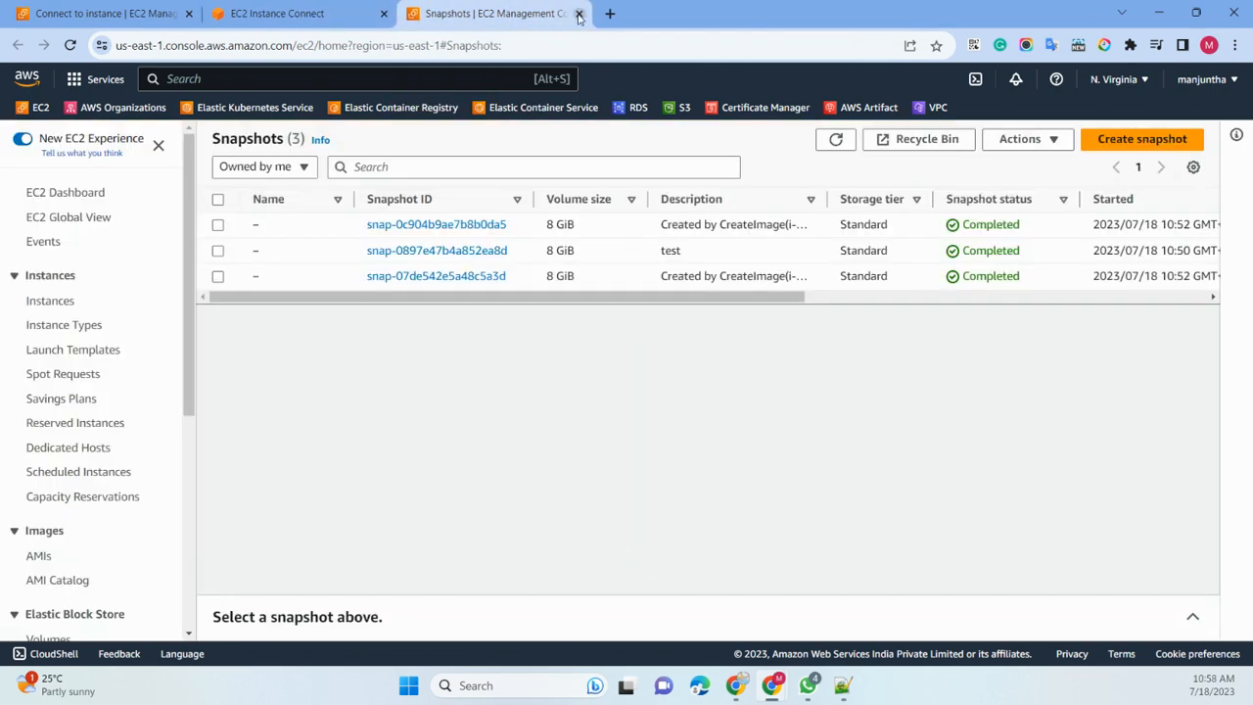
pyautogui.click(835, 139)
# - Check the mounted file systems in the new EC2 Instance Connect terminal with df -h
pyautogui.click(283, 17)
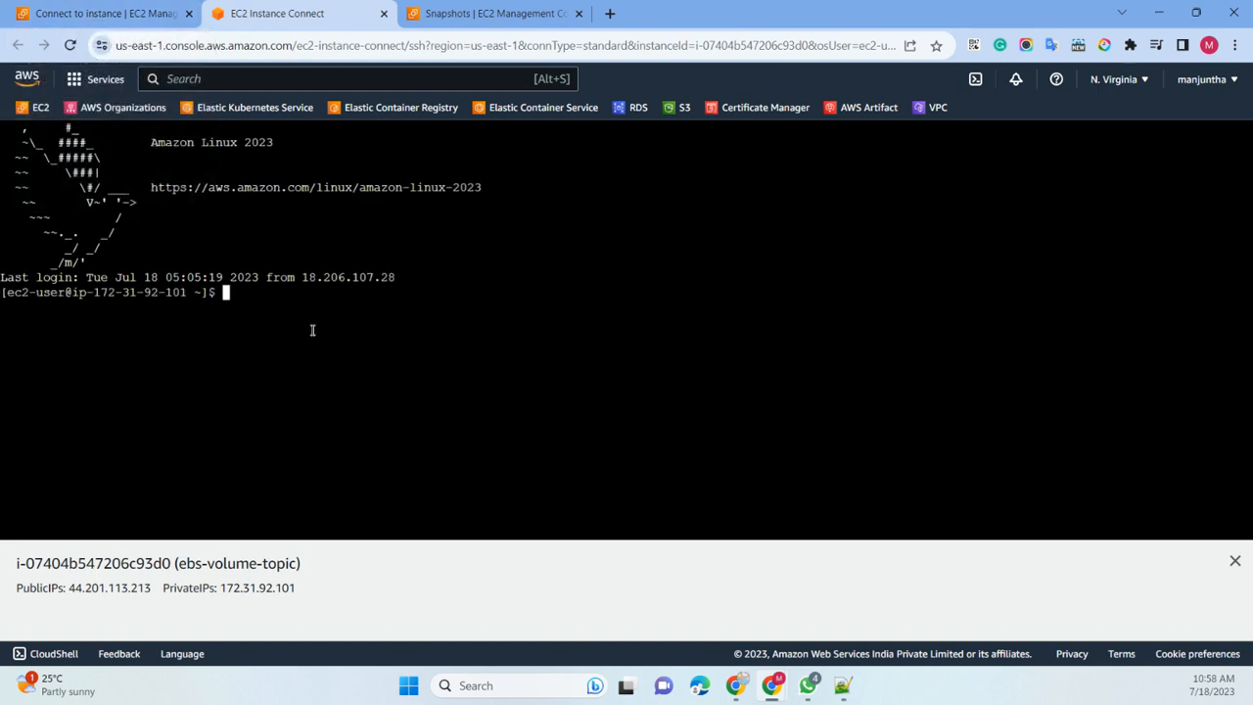
pyautogui.write('df -h')
pyautogui.press('Return')
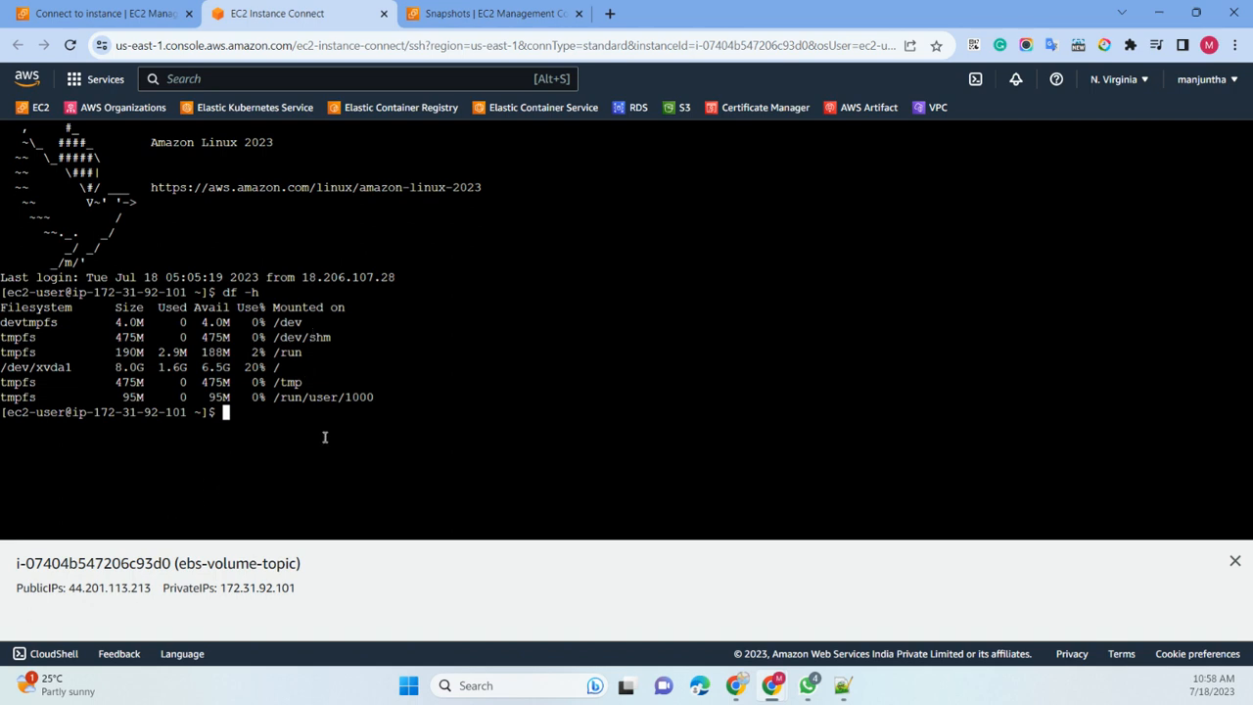
# - Display the contents of /etc/fstab in the instance terminal with cat
pyautogui.moveTo(416, 400); pyautogui.dragTo(39, 329)
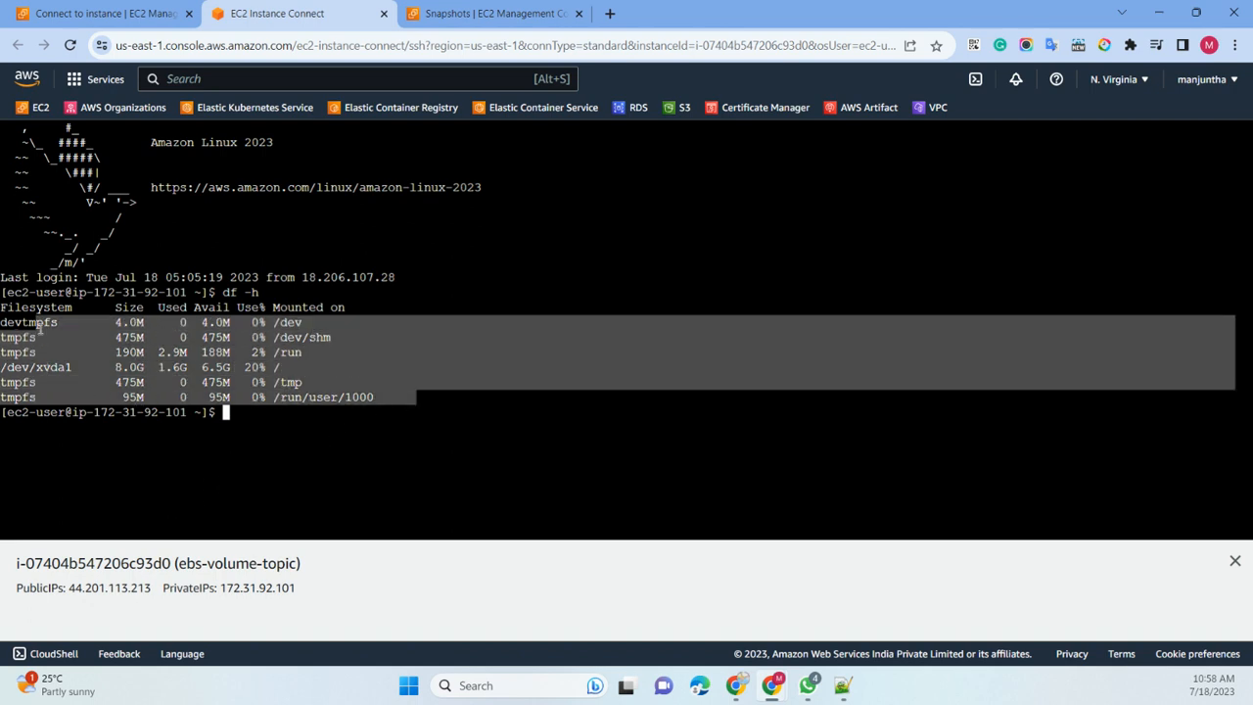
pyautogui.click(371, 467)
pyautogui.write('cat ')
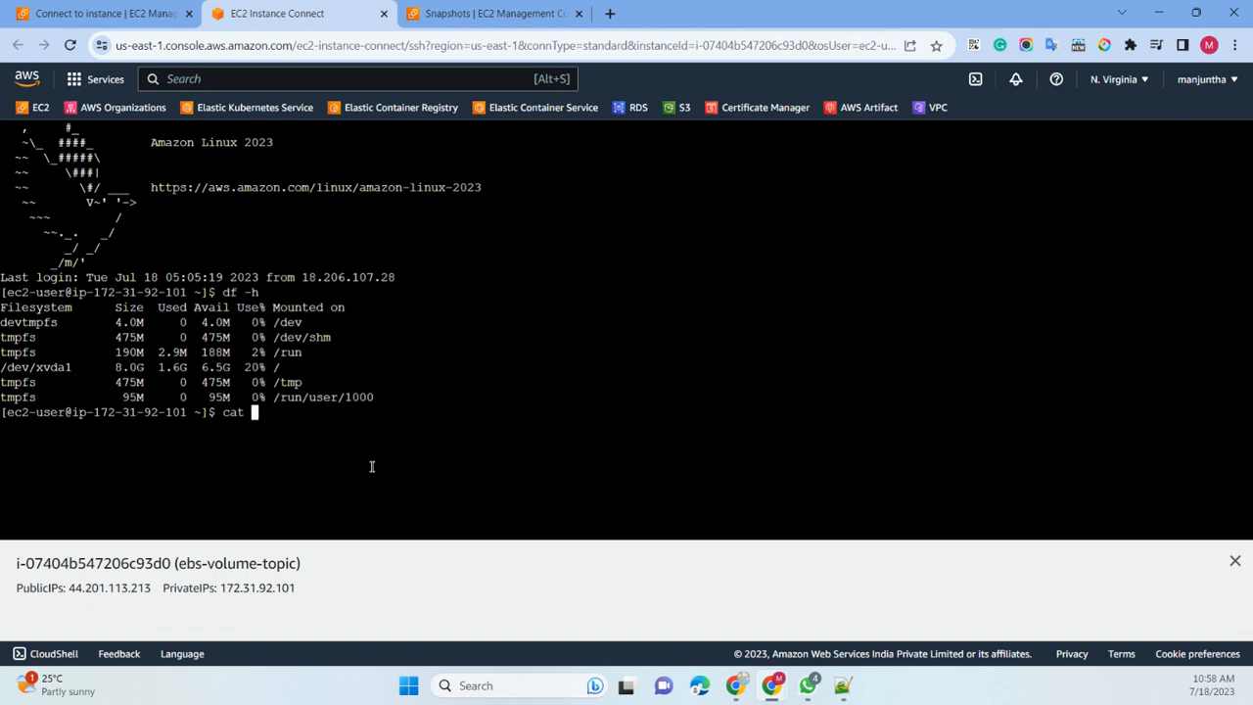
pyautogui.write('/etc/')
pyautogui.write('fstab')
pyautogui.press('Return')
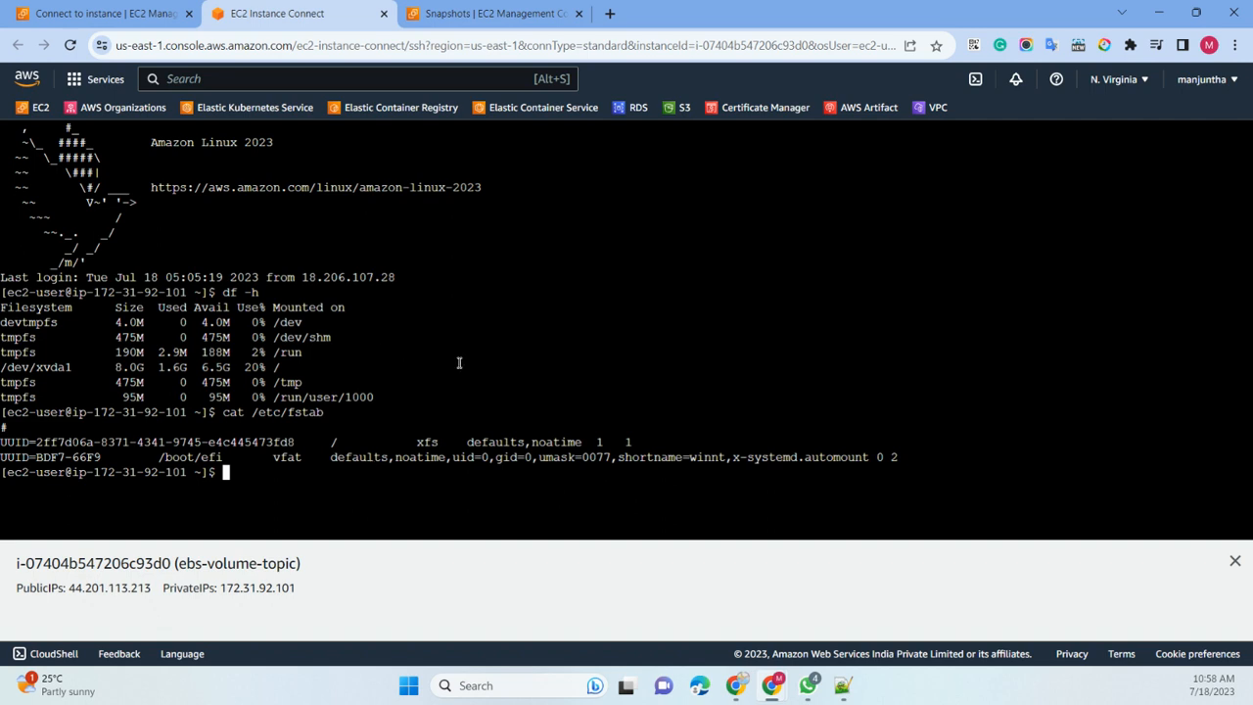
# - List the instance's block devices with their UUIDs by running sudo lsblk -o +UUID in the terminal
pyautogui.click(122, 16)
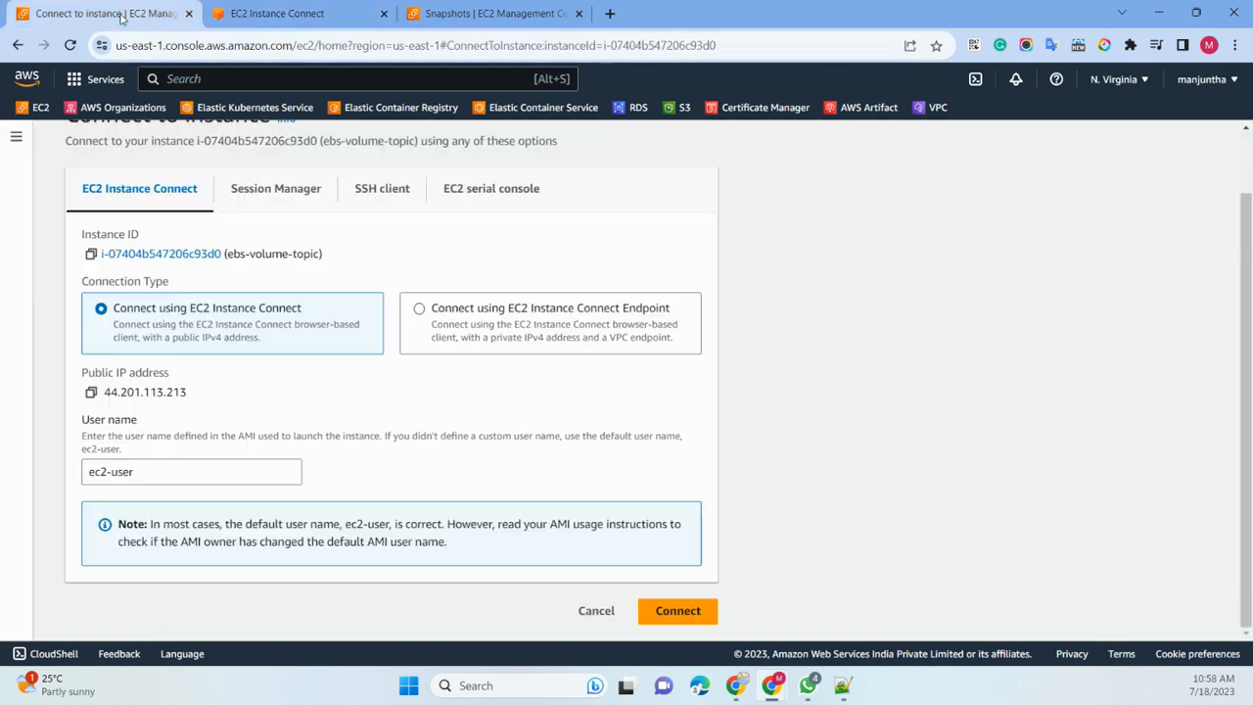
pyautogui.scroll(1, 241, 277)
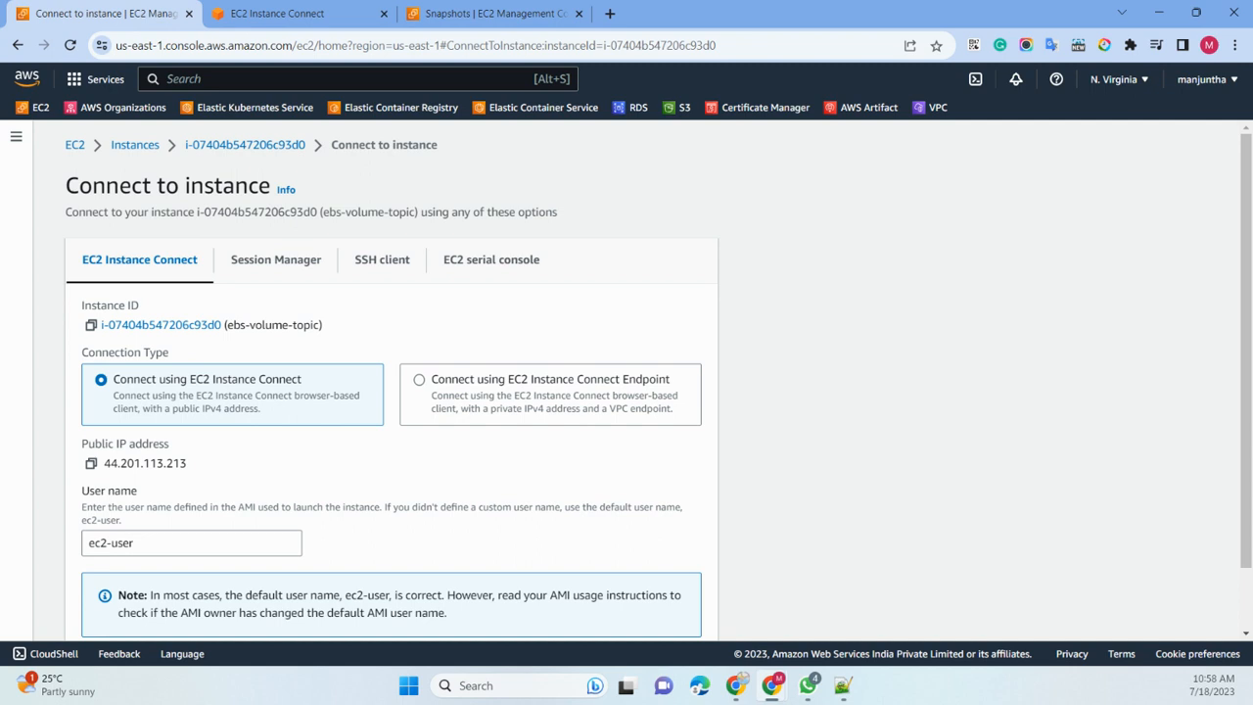
pyautogui.hotkey('ctrl', 'Tab')
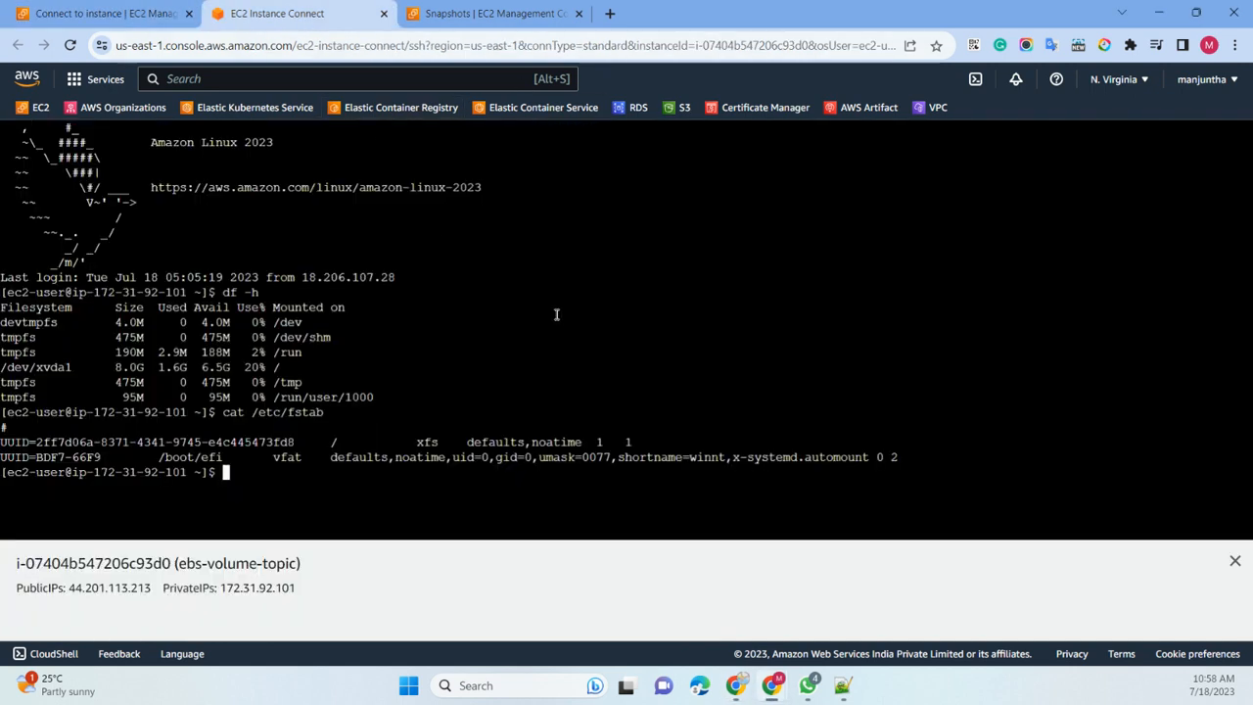
pyautogui.rightClick(501, 274)
pyautogui.click(559, 383)
pyautogui.press('Return')
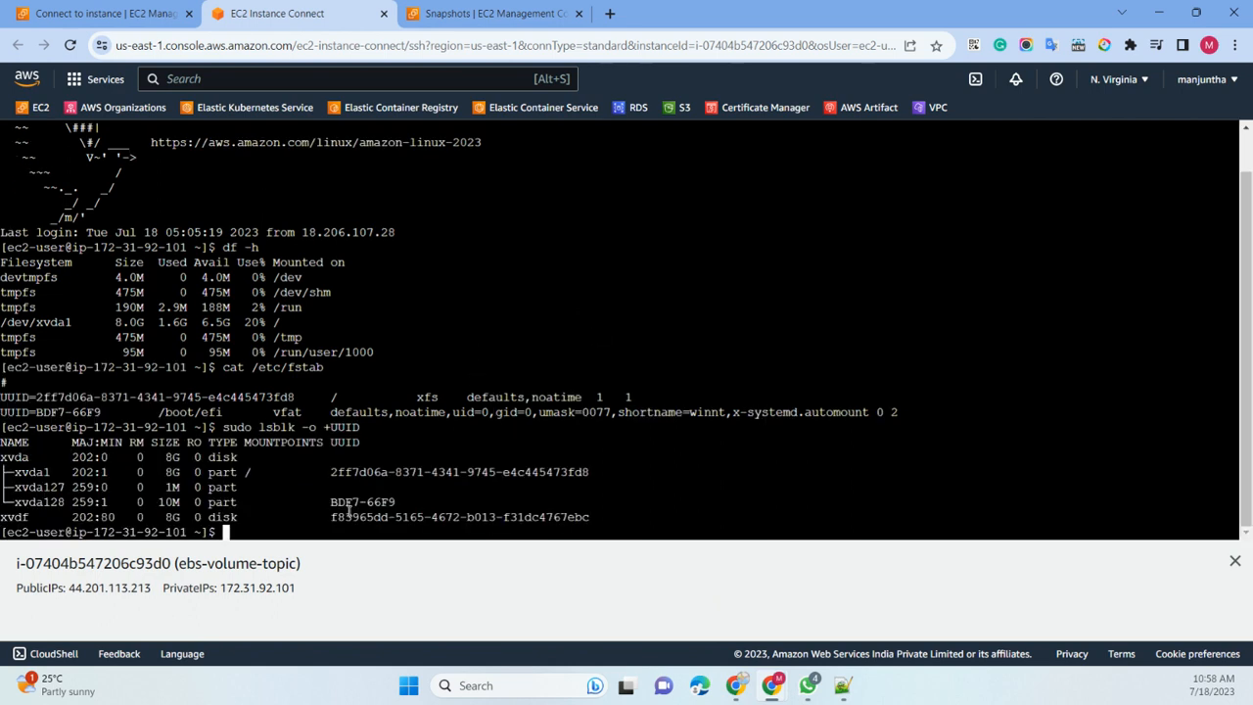
# - Open /etc/fstab with sudo vim and insert a new line after the /boot/efi entry
pyautogui.moveTo(842, 691)
pyautogui.rightClick(652, 283)
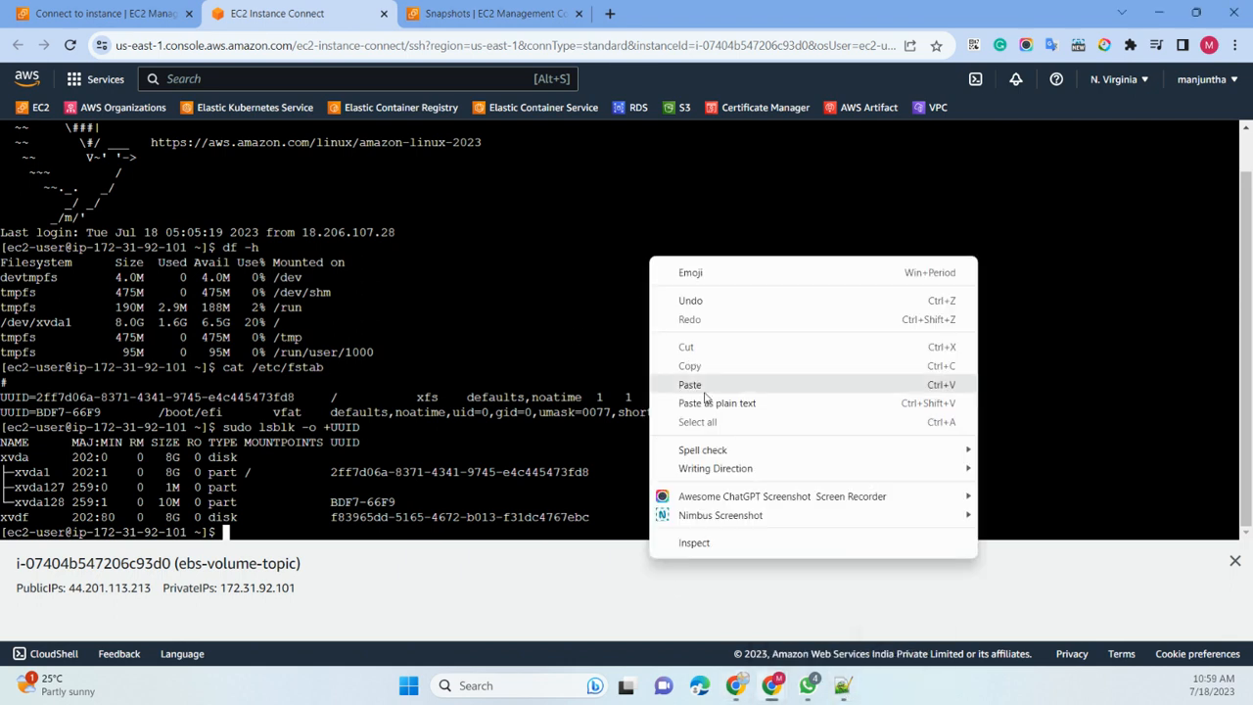
pyautogui.click(705, 390)
pyautogui.press('Return')
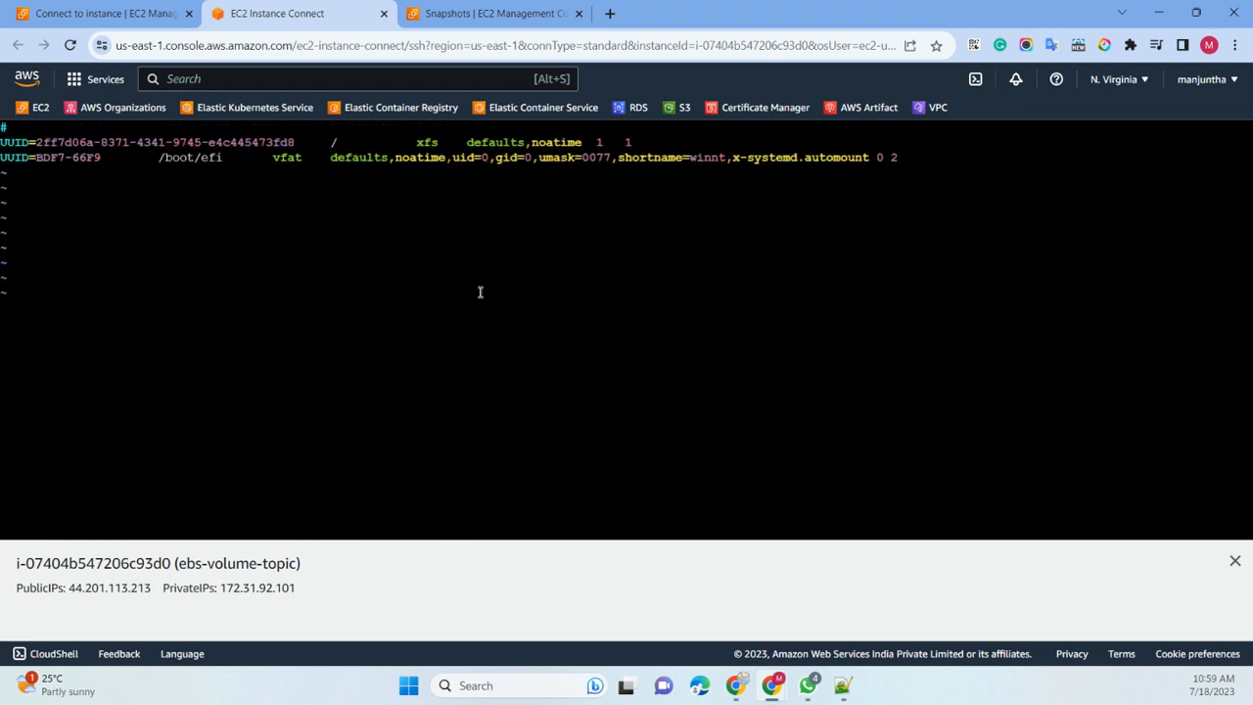
pyautogui.press('Down')
pyautogui.press('Down')
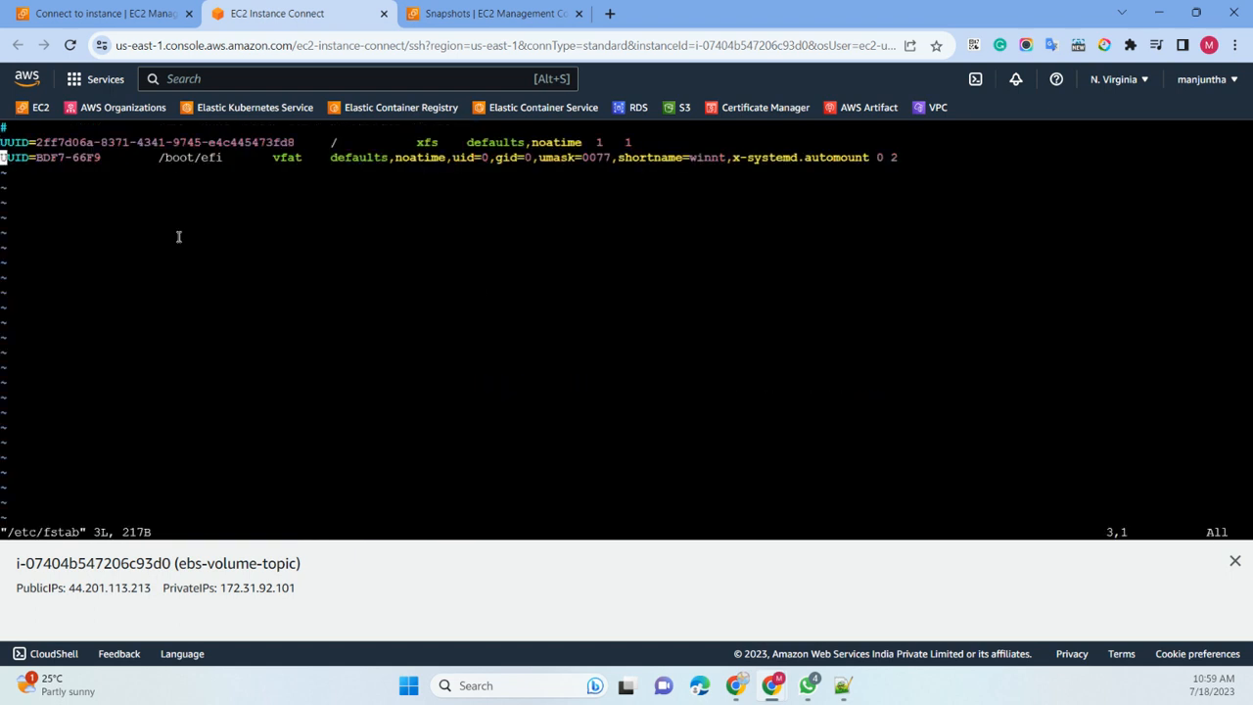
pyautogui.press('Right')
pyautogui.press('Right')
pyautogui.press('Right')
pyautogui.press('Right')
pyautogui.press('Right')
pyautogui.press('Right')
pyautogui.press('Right')
pyautogui.press('Right')
pyautogui.press('Right')
pyautogui.press('Right')
pyautogui.press('Right')
pyautogui.press('Right')
pyautogui.press('Right')
pyautogui.press('Right')
pyautogui.press('Right')
pyautogui.press('Right')
pyautogui.press('Right')
pyautogui.press('Right')
pyautogui.press('Right')
pyautogui.press('Right')
pyautogui.press('Right')
pyautogui.press('Right')
pyautogui.press('Right')
pyautogui.press('Right')
pyautogui.press('Right')
pyautogui.press('Right')
pyautogui.press('Right')
pyautogui.press('Right')
pyautogui.press('Right')
pyautogui.press('Right')
pyautogui.press('Right')
pyautogui.press('Right')
pyautogui.press('Right')
pyautogui.press('Right')
pyautogui.press('Right')
pyautogui.press('Right')
pyautogui.press('Right')
pyautogui.press('Right')
pyautogui.press('Right')
pyautogui.press('Right')
pyautogui.press('Right')
pyautogui.press('Right')
pyautogui.press('Right')
pyautogui.press('Right')
pyautogui.press('Right')
pyautogui.press('Right')
pyautogui.press('Right')
pyautogui.press('Right')
pyautogui.press('Right')
pyautogui.press('Right')
pyautogui.press('Right')
pyautogui.press('Right')
pyautogui.press('Right')
pyautogui.press('Right')
pyautogui.press('Right')
pyautogui.press('Right')
pyautogui.press('Right')
pyautogui.press('Right')
pyautogui.press('Right')
pyautogui.press('Right')
pyautogui.press('Right')
pyautogui.press('i')
pyautogui.press('Right')
pyautogui.press('Return')
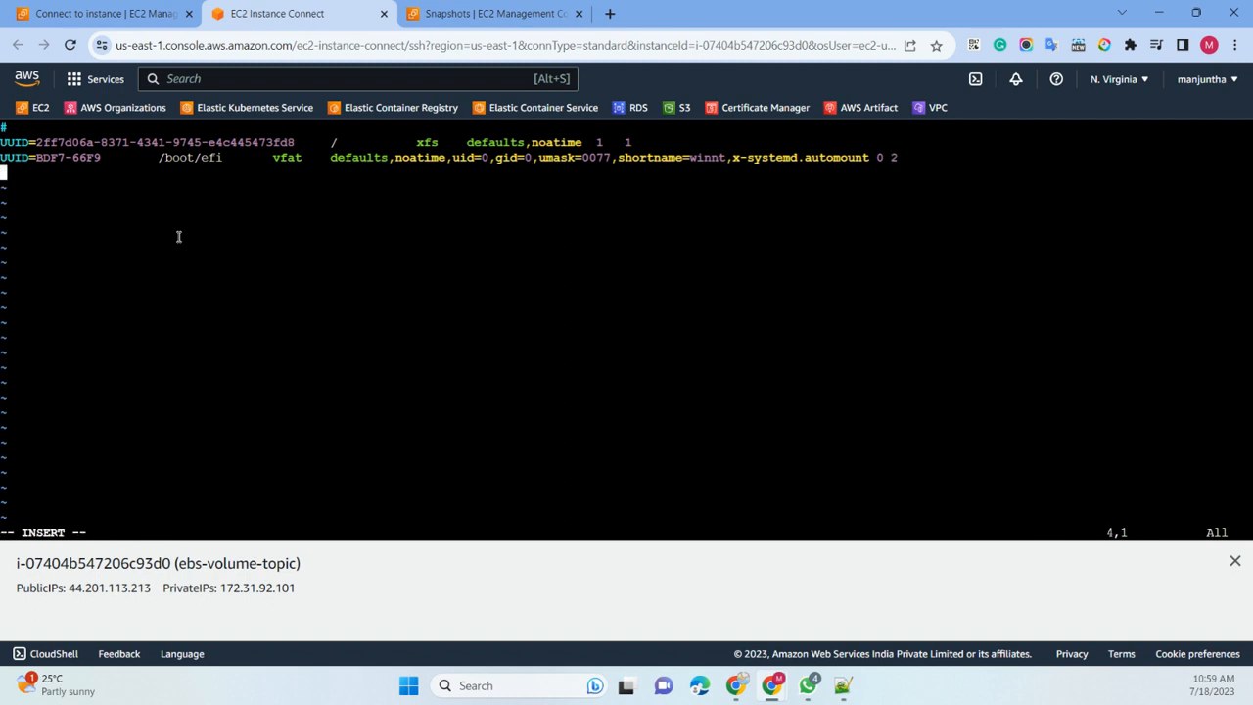
# - Copy the entry UUID=f83965dd-5165-4672-b013-f31dc4767ebc /data xfs defaults,nofail 0 2 from Notepad++ into the new fstab line, then save and quit with :wq
pyautogui.click(843, 686)
pyautogui.click(635, 202)
pyautogui.moveTo(764, 85); pyautogui.dragTo(31, 89)
pyautogui.click(1155, 9)
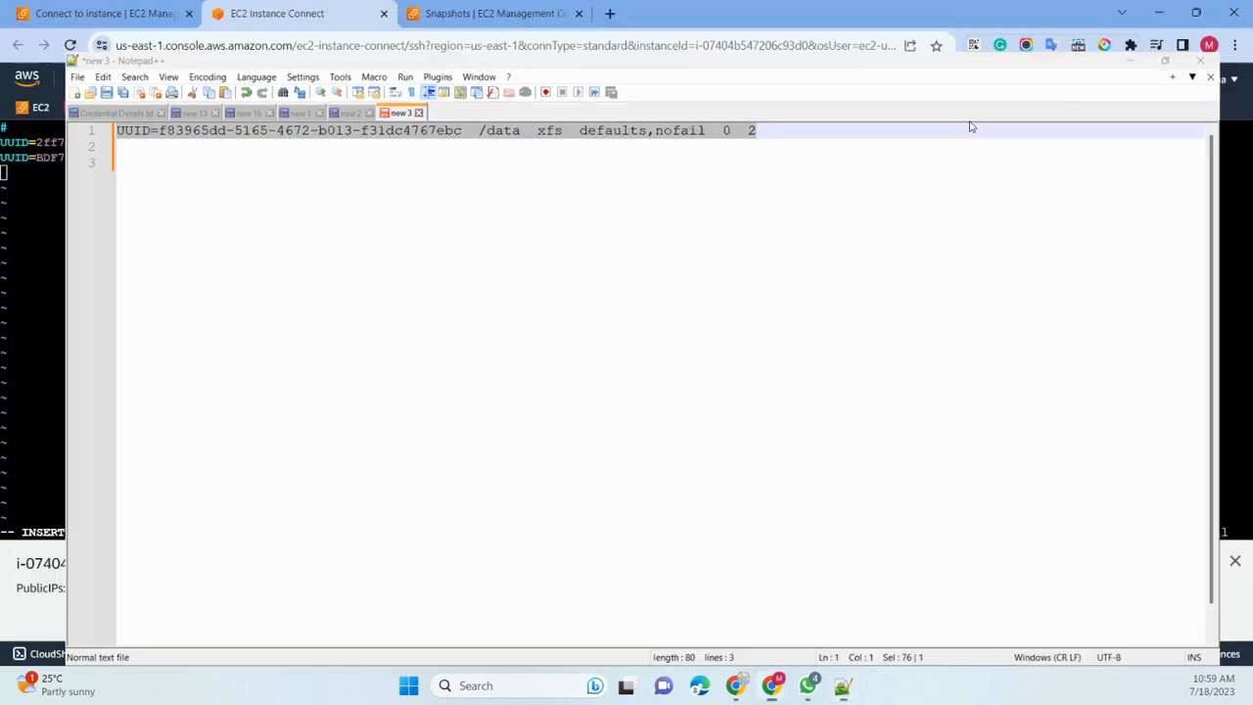
pyautogui.rightClick(229, 229)
pyautogui.click(267, 358)
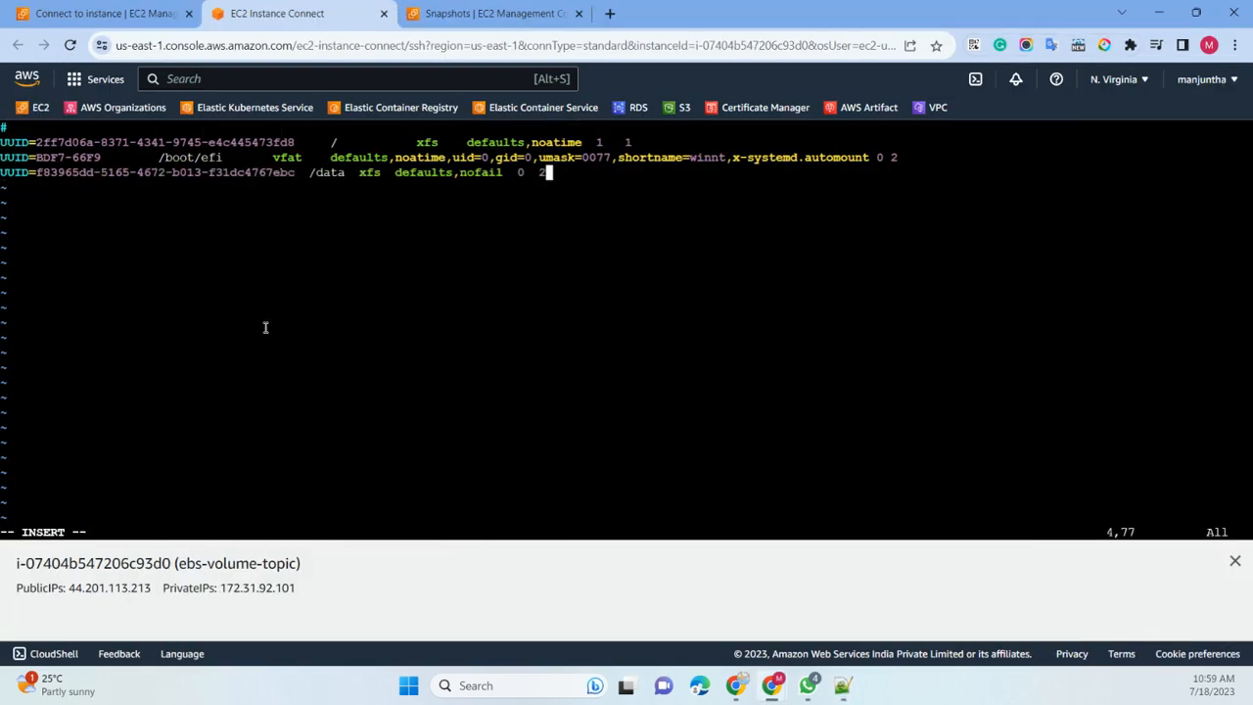
pyautogui.press('Escape')
pyautogui.write(':wq')
pyautogui.press('Return')
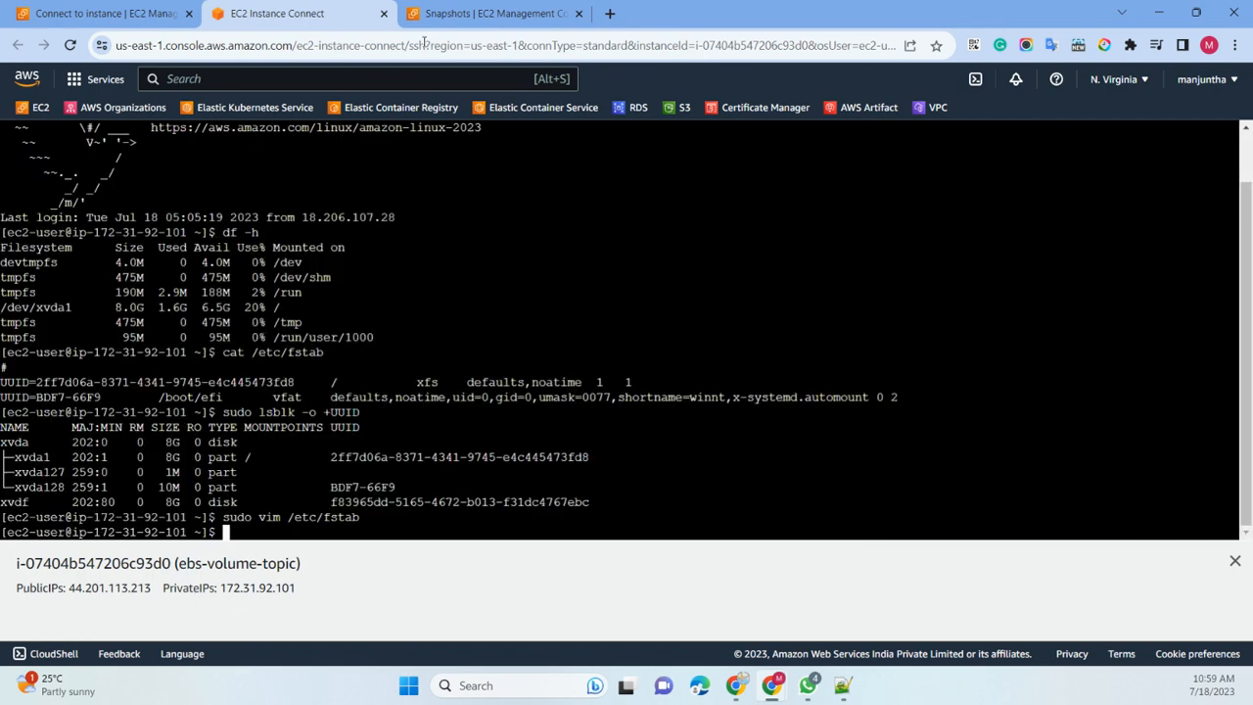
# - Close the terminal and snapshots pages and open the Replace root volume form from the storage details of ebs-volume-topic
pyautogui.click(383, 13)
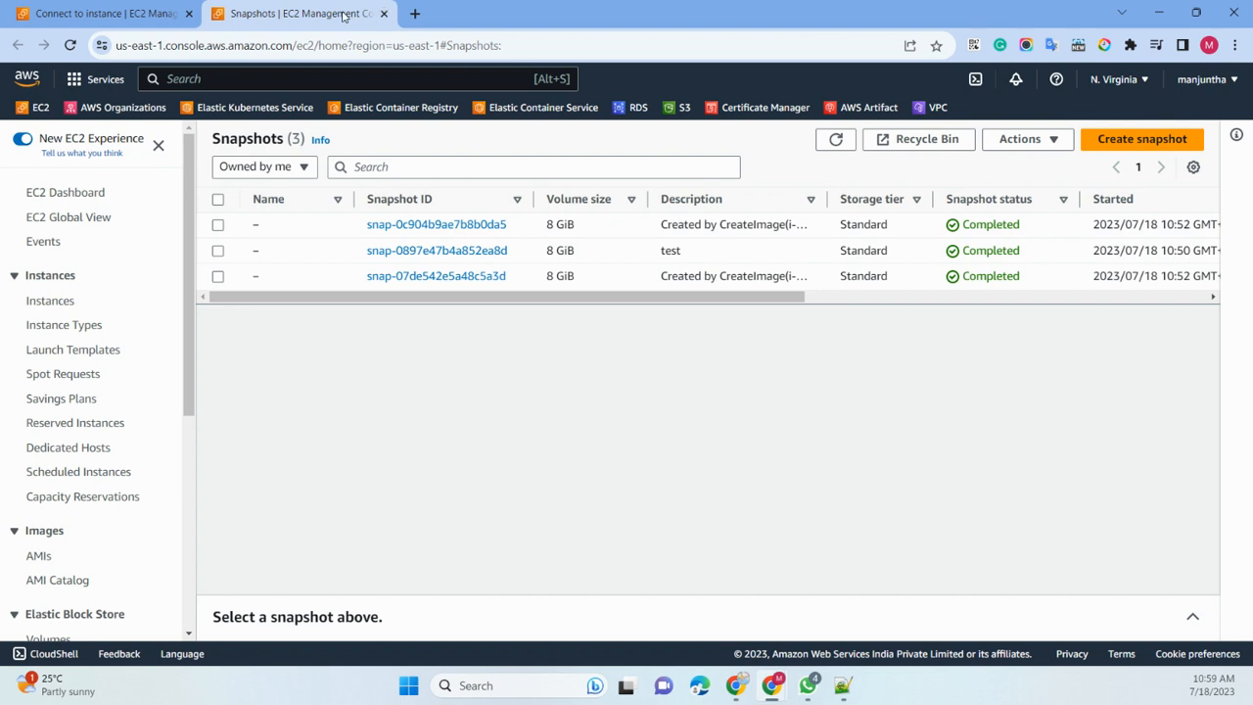
pyautogui.click(383, 15)
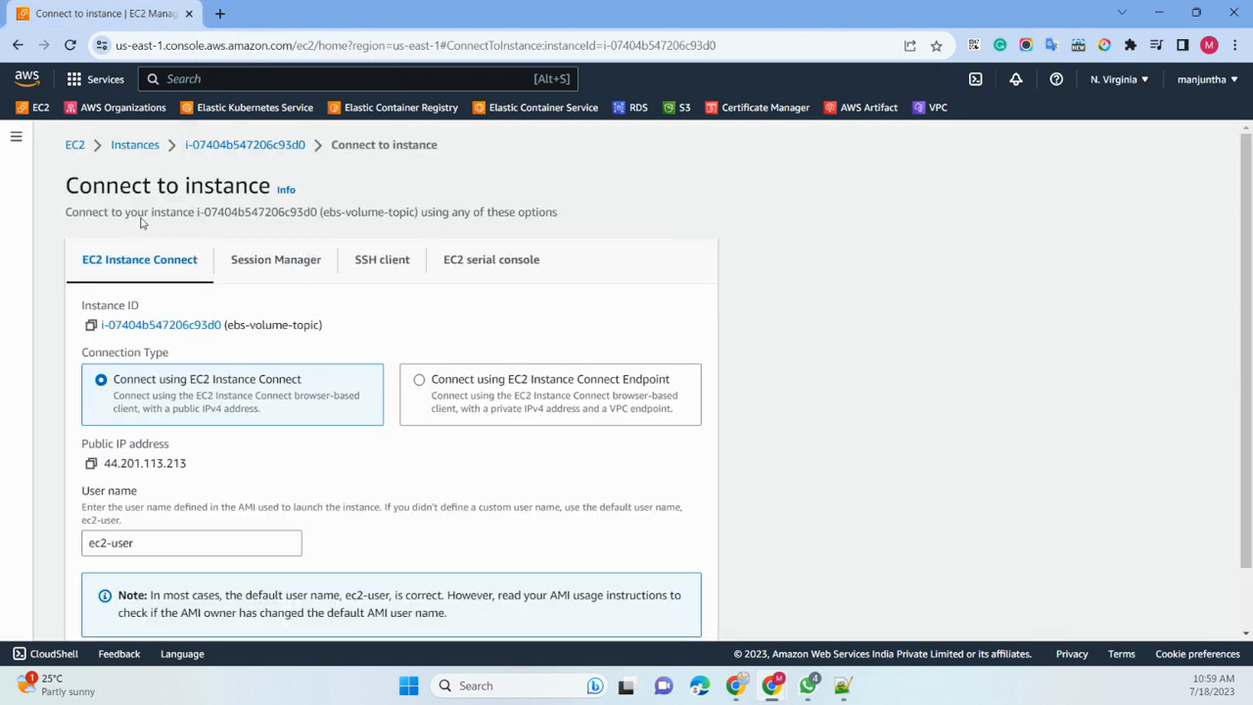
pyautogui.click(122, 147)
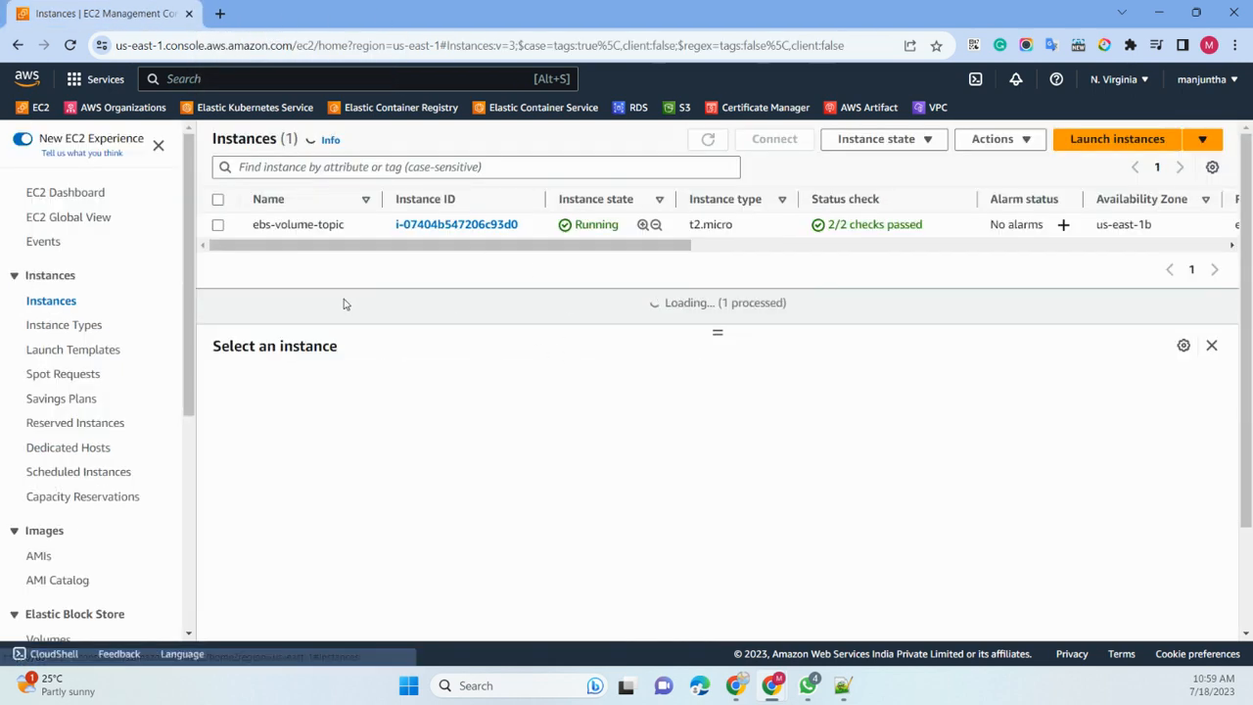
pyautogui.click(218, 224)
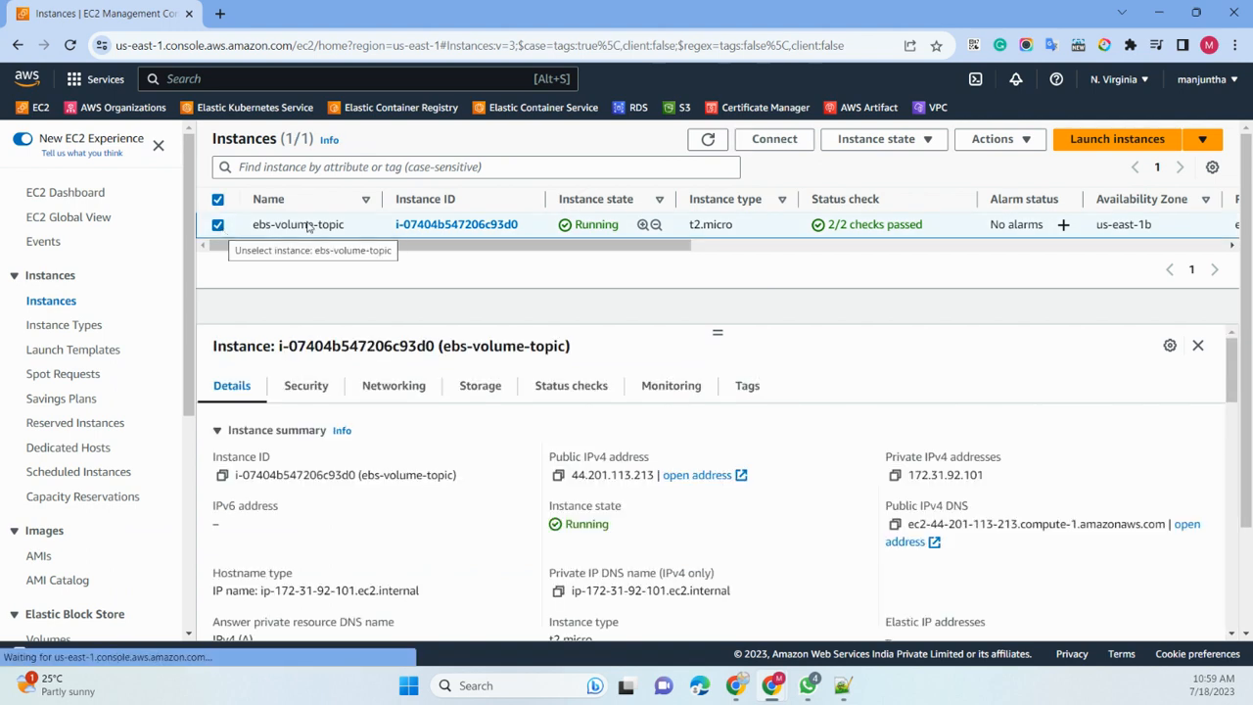
pyautogui.click(482, 394)
pyautogui.scroll(-3, 783, 489)
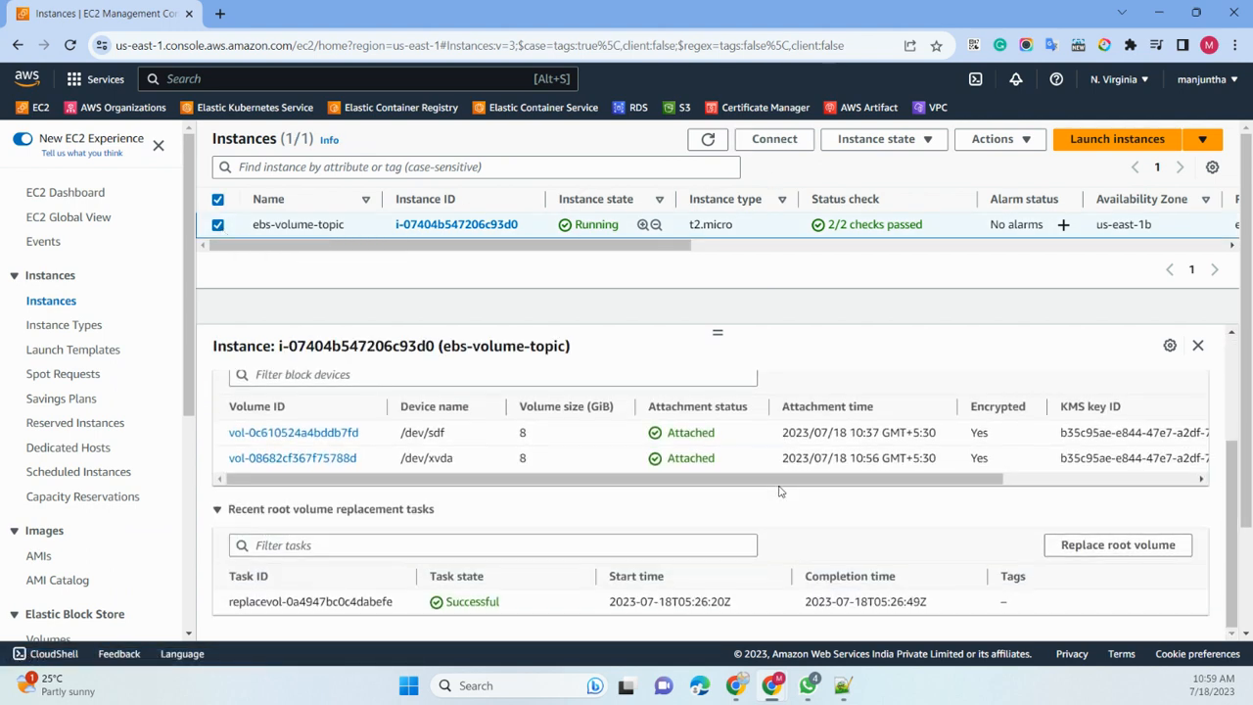
pyautogui.click(1100, 551)
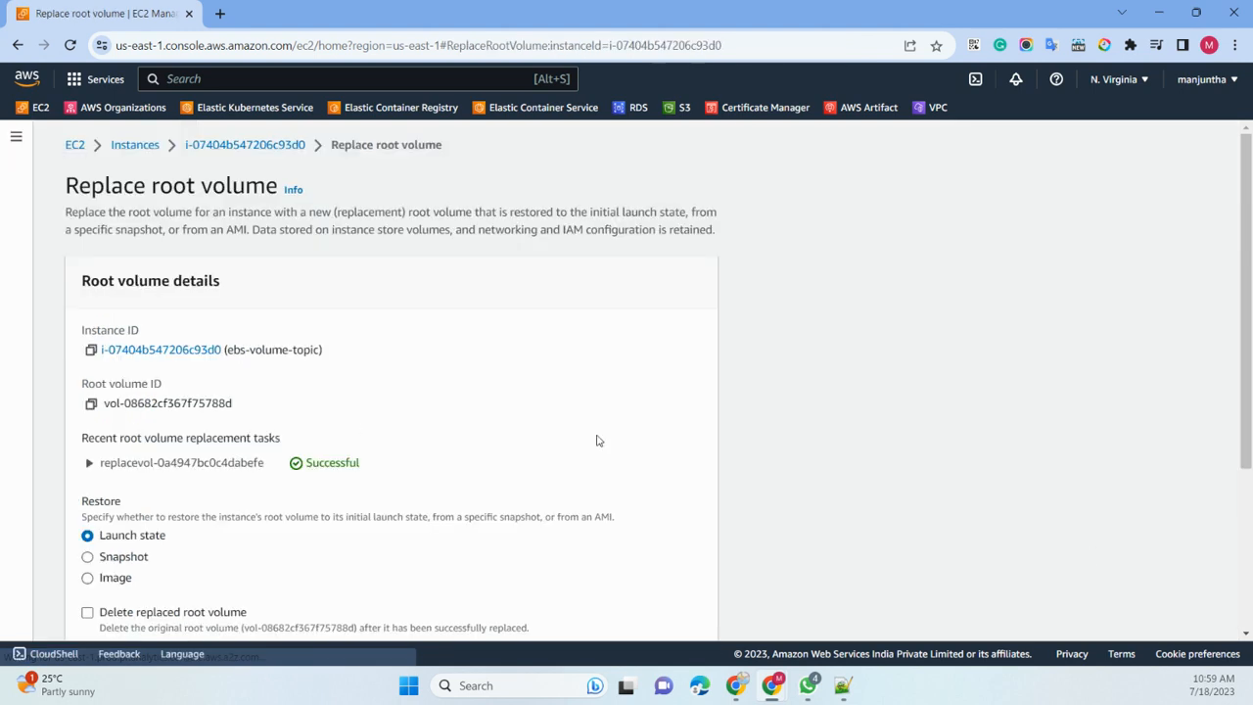
# - Create a root volume replacement task restoring from image ami-0f98943e118650e78 with Delete replaced root volume enabled
pyautogui.click(116, 579)
pyautogui.scroll(-3, 288, 383)
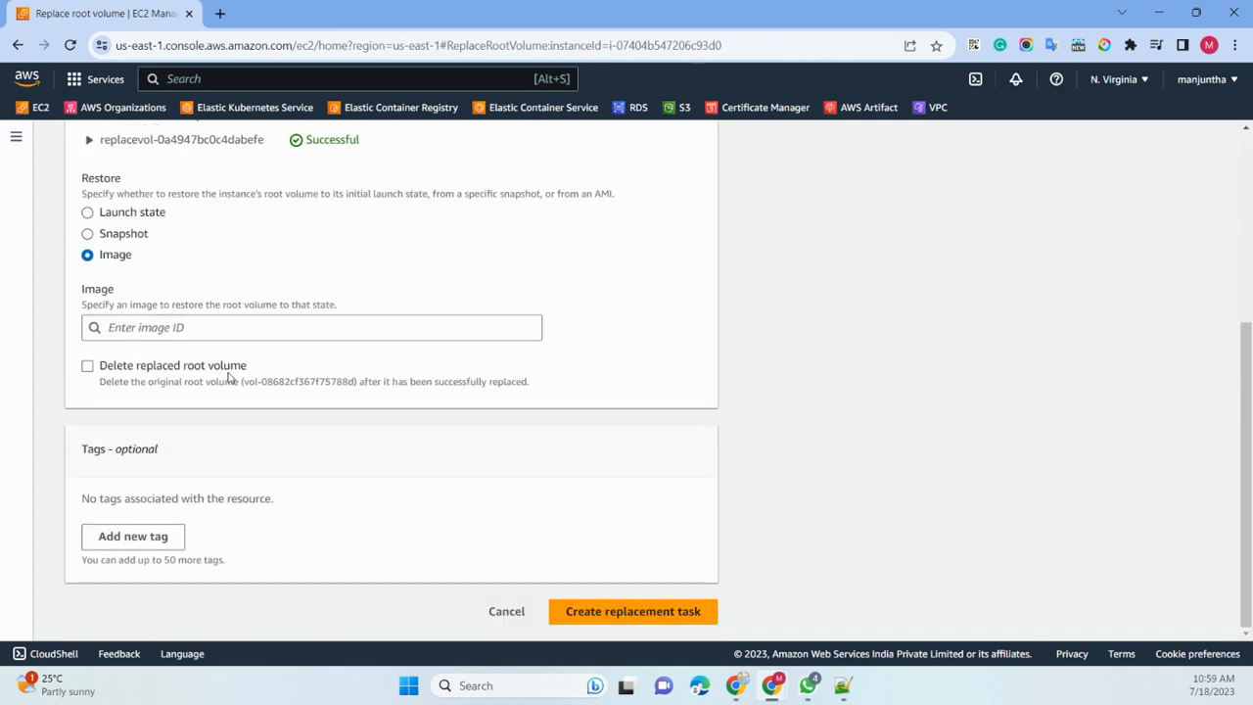
pyautogui.click(161, 323)
pyautogui.click(157, 353)
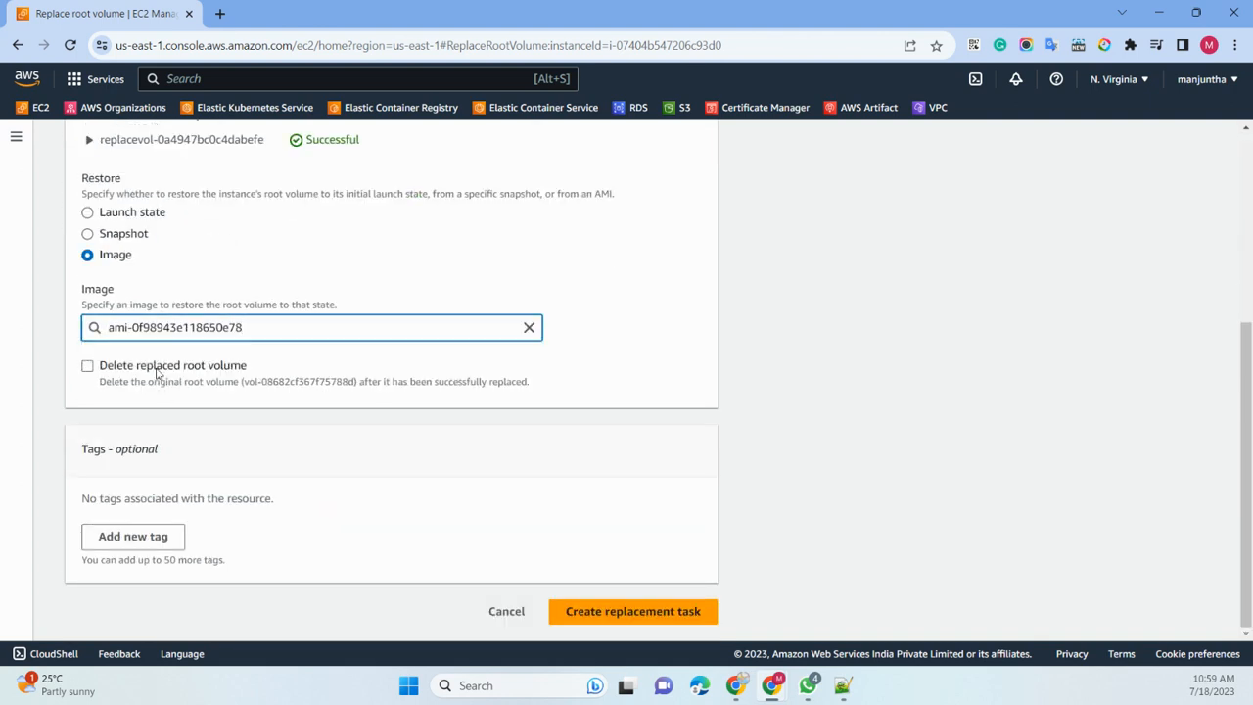
pyautogui.click(88, 368)
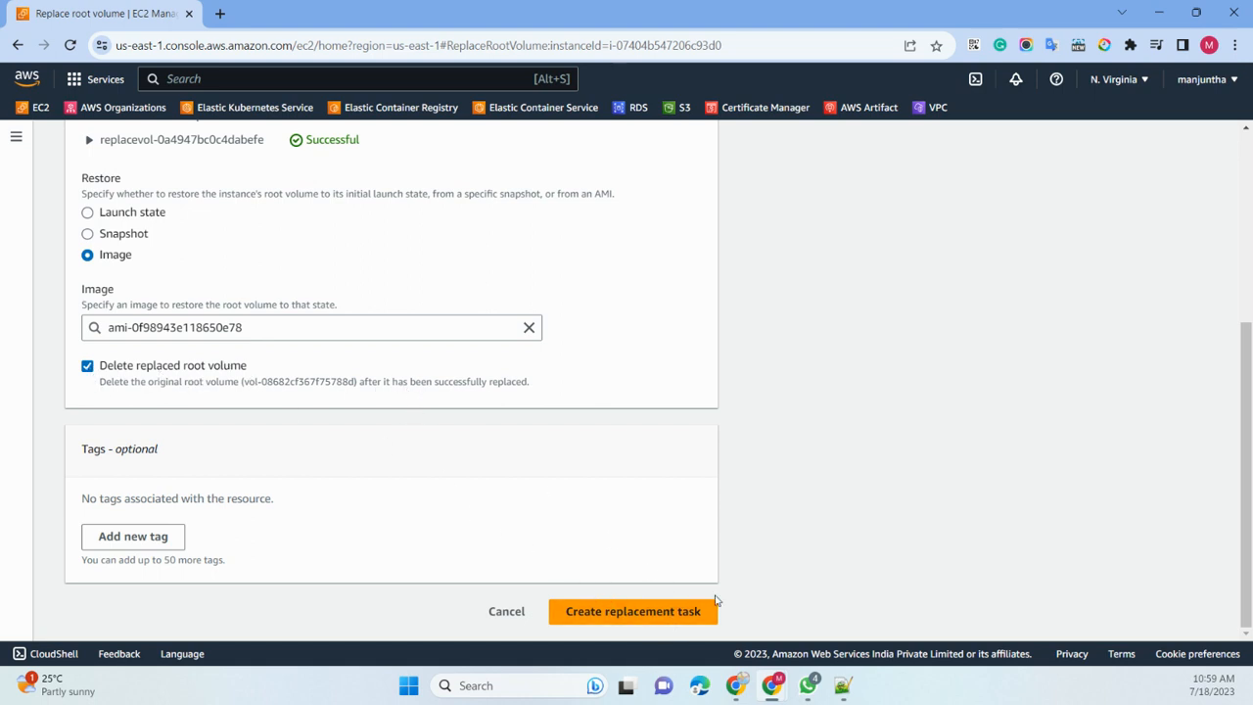
pyautogui.click(664, 615)
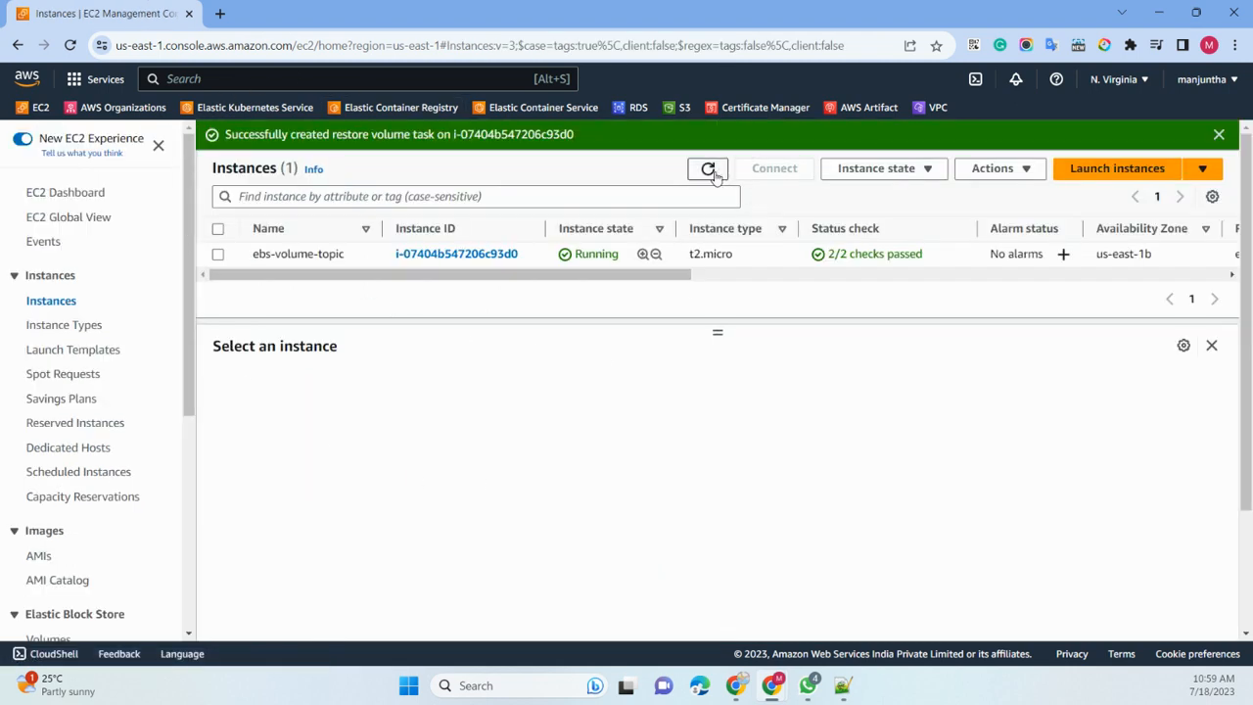
# - Refresh the instances list and check the block devices and root volume replacement tasks of ebs-volume-topic
pyautogui.doubleClick(714, 174)
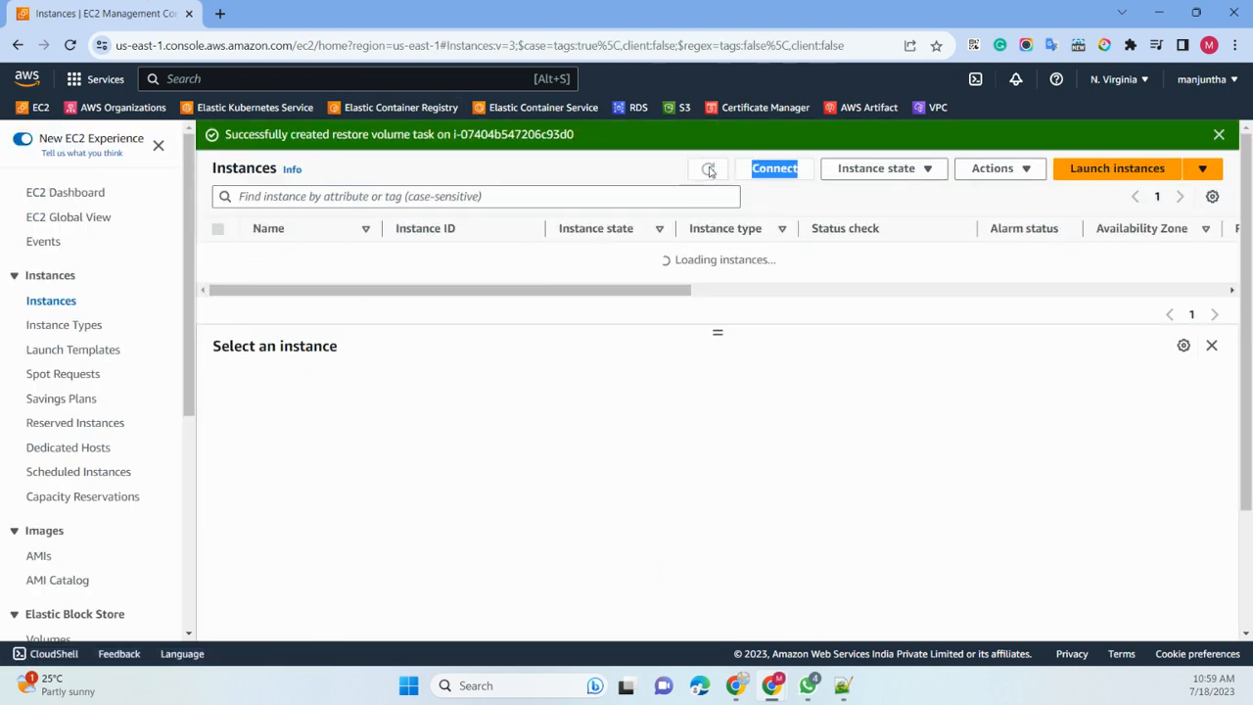
pyautogui.click(217, 255)
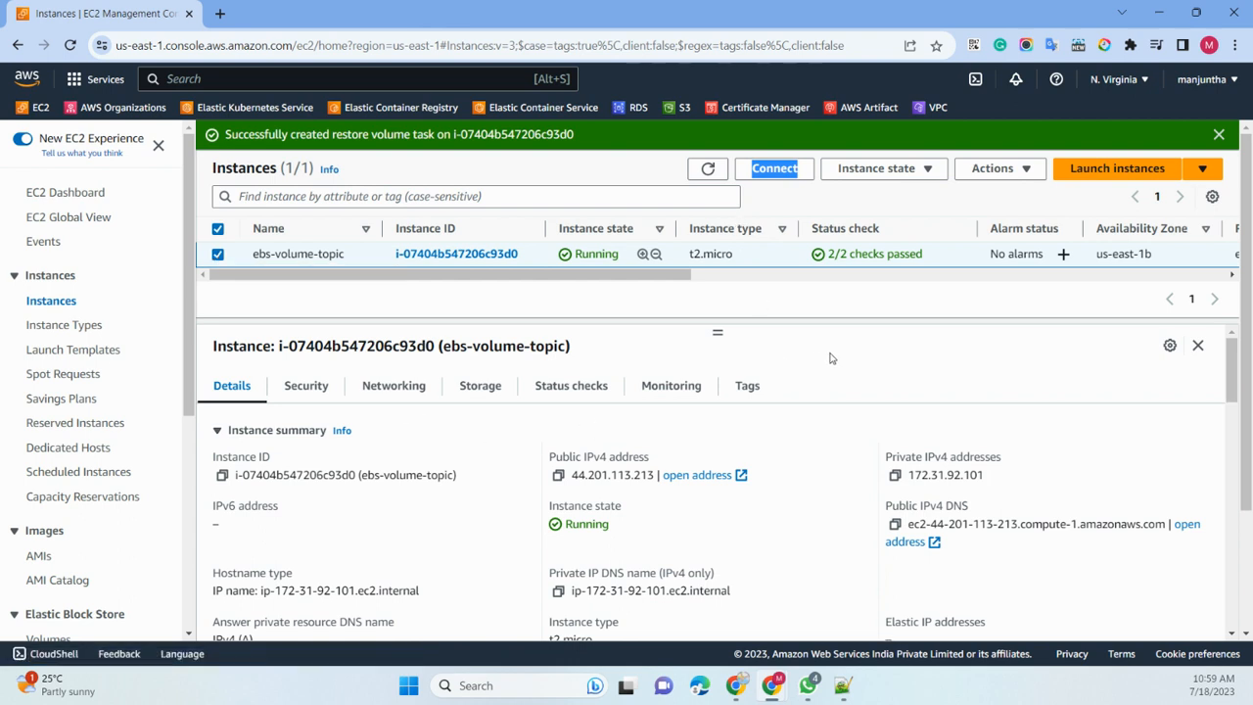
pyautogui.click(481, 386)
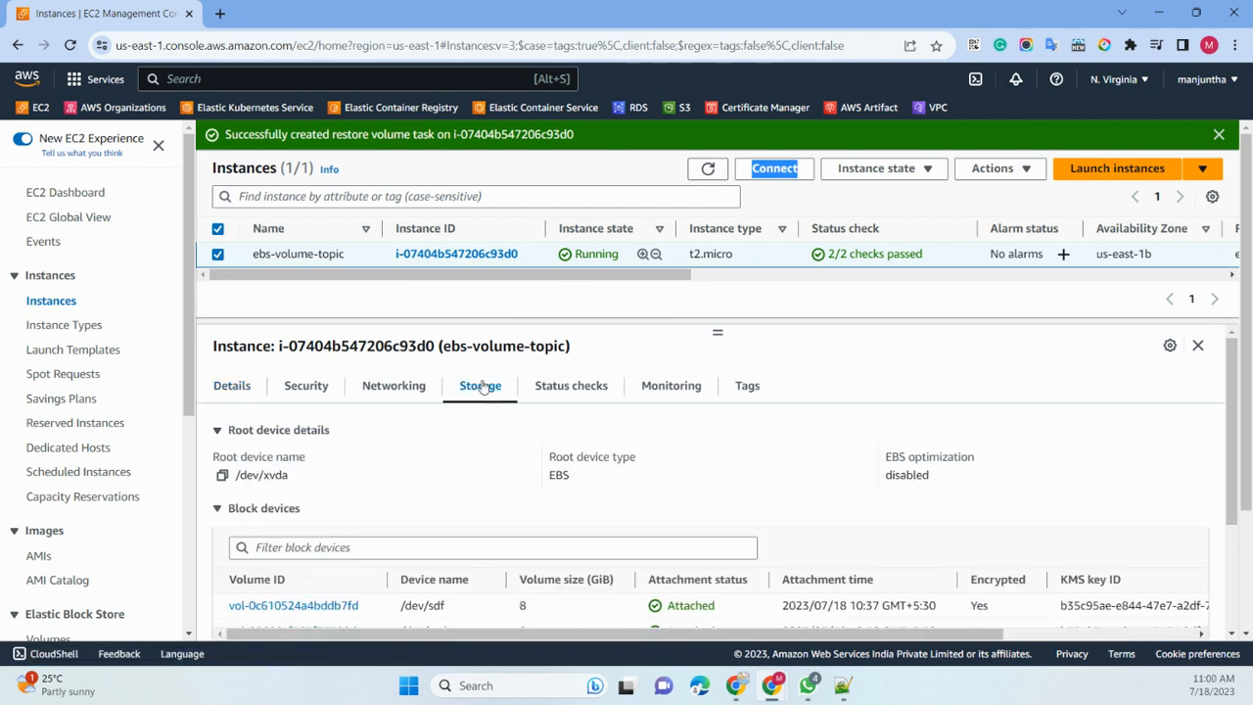
pyautogui.scroll(-2, 639, 509)
pyautogui.scroll(-1, 639, 509)
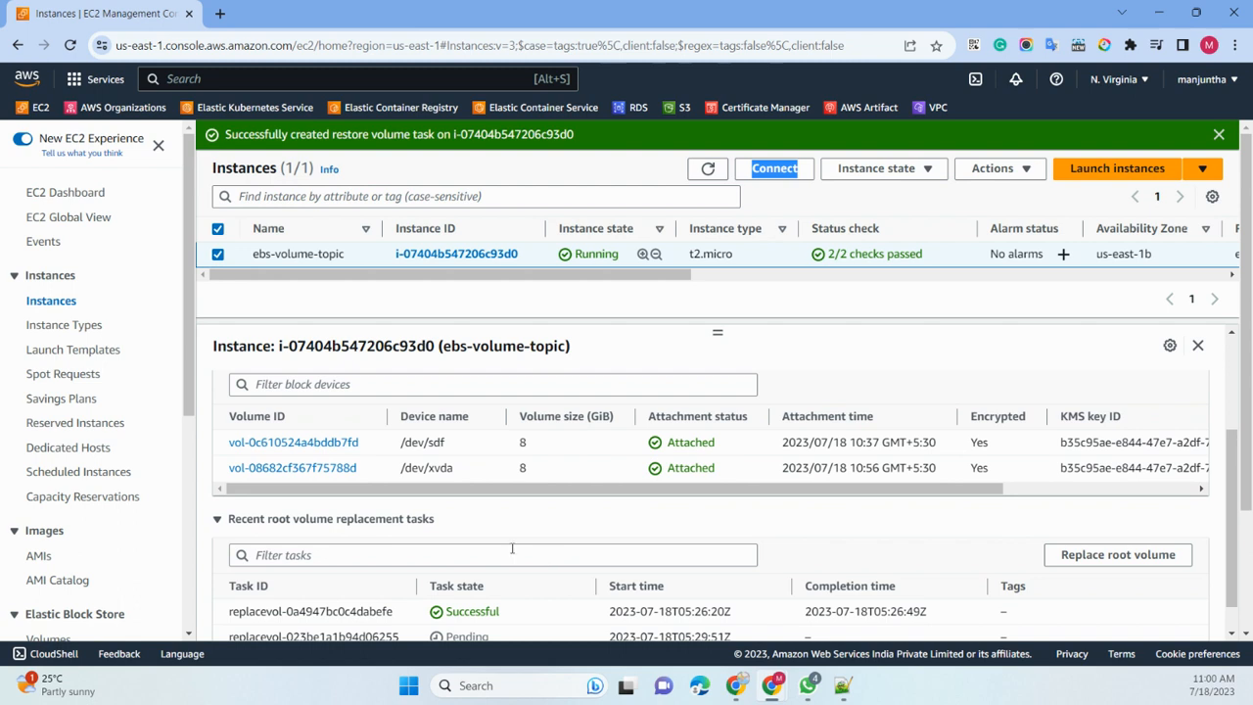
# - Review the EBS volumes and snapshots lists, and return to the volumes list to check which volumes remain
pyautogui.scroll(-3, 92, 464)
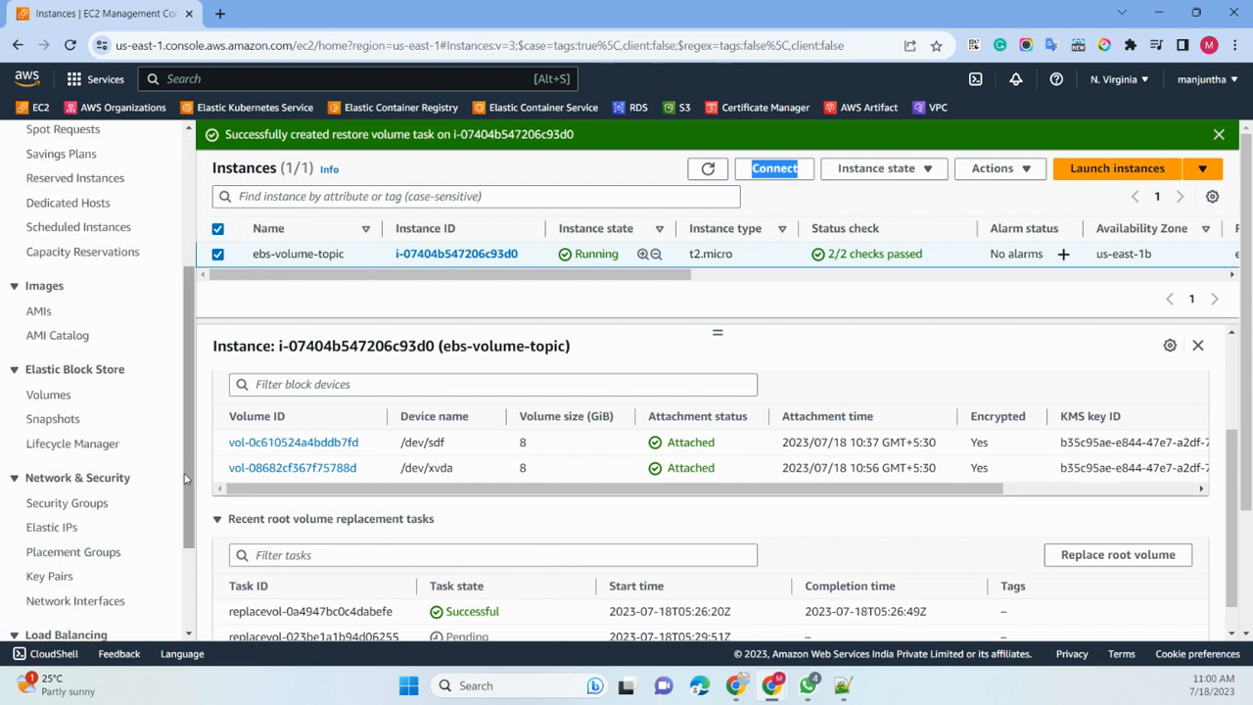
pyautogui.click(46, 396)
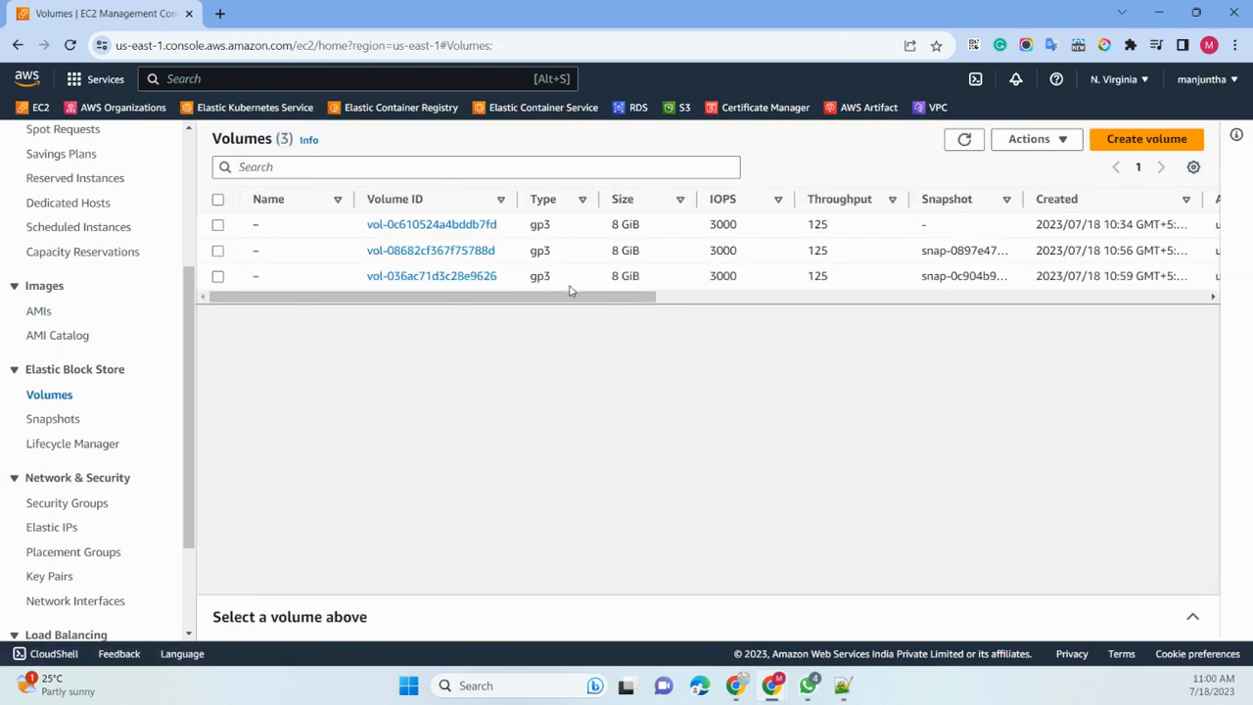
pyautogui.moveTo(569, 299)
pyautogui.mouseDown()
pyautogui.moveTo(997, 302)
pyautogui.moveTo(562, 310)
pyautogui.mouseUp()
pyautogui.click(55, 419)
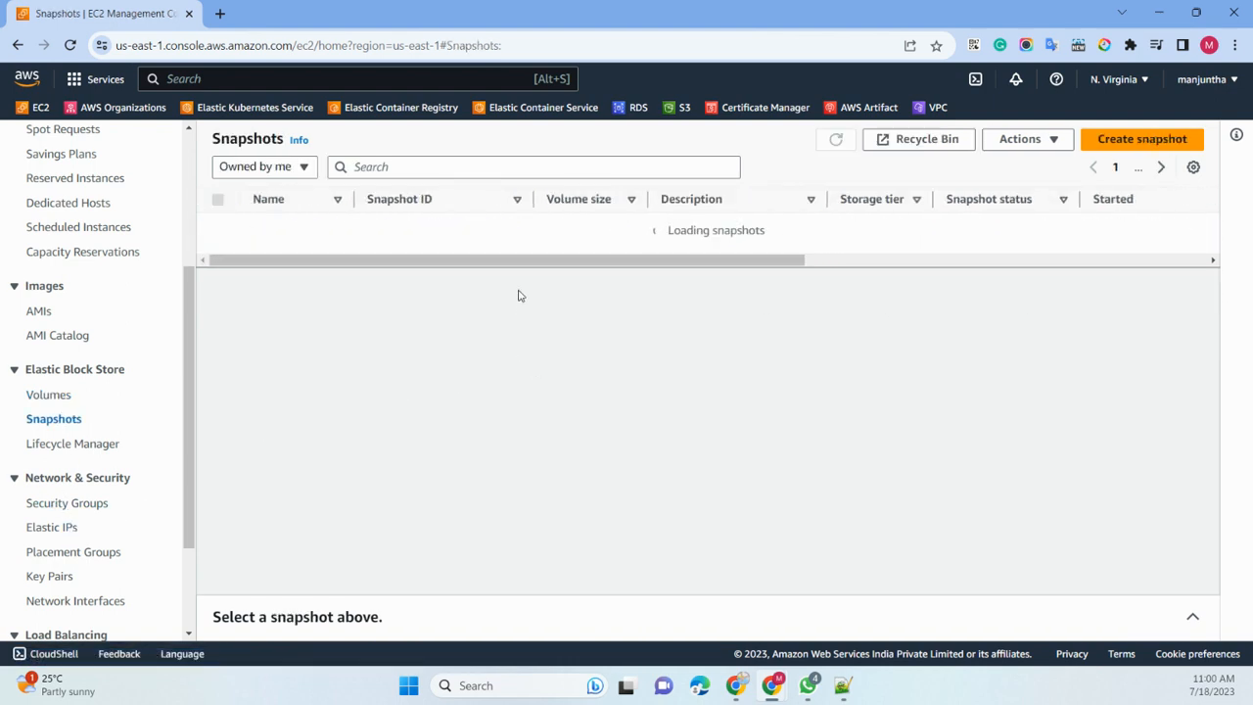
pyautogui.moveTo(517, 298); pyautogui.dragTo(280, 333)
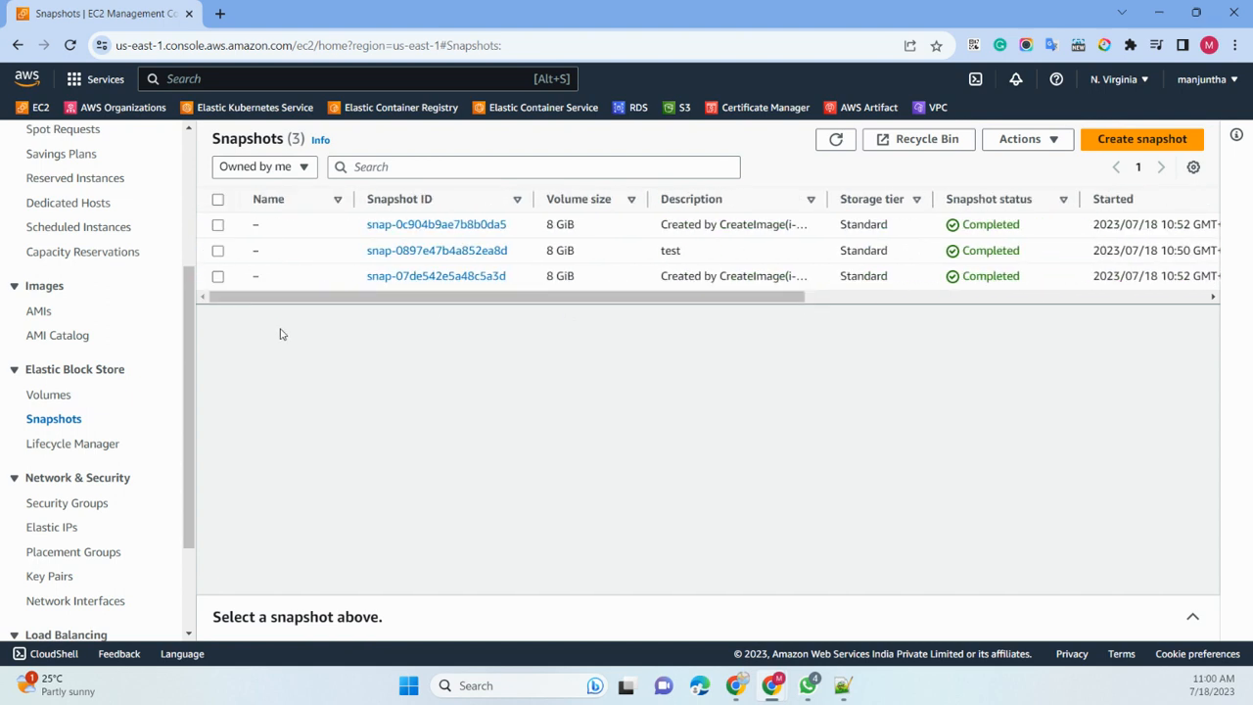
pyautogui.click(61, 397)
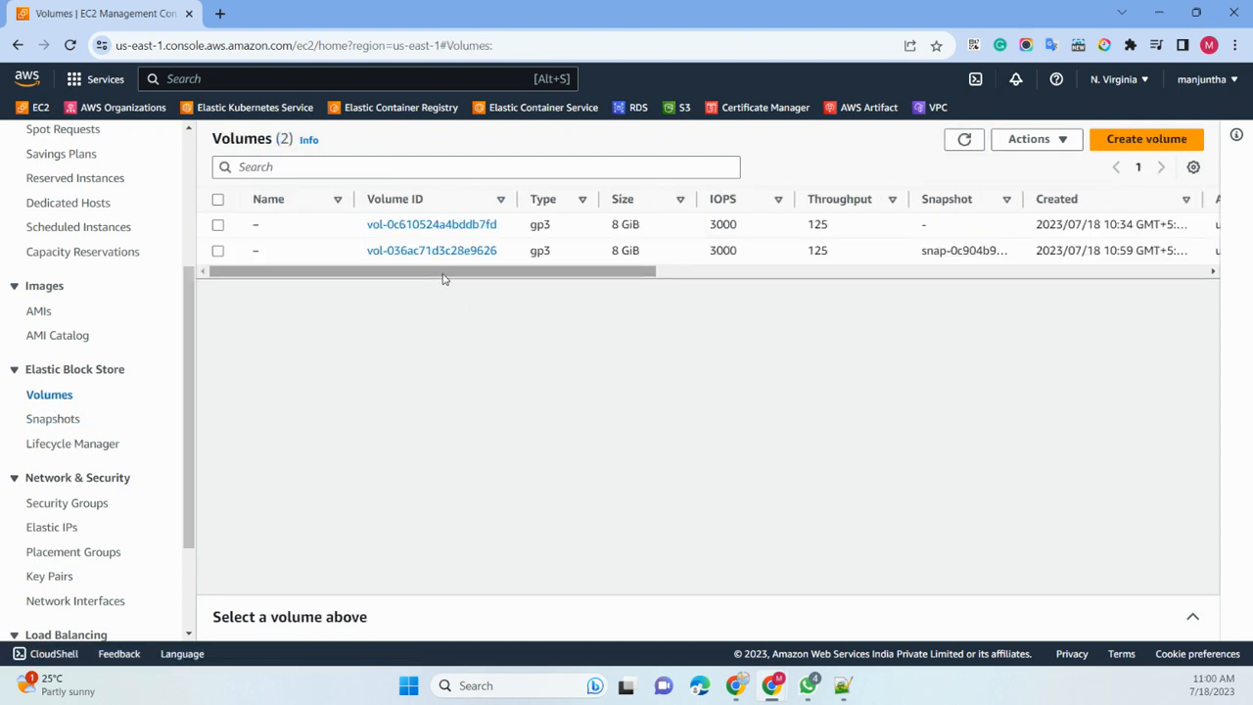
pyautogui.moveTo(446, 277); pyautogui.dragTo(383, 275)
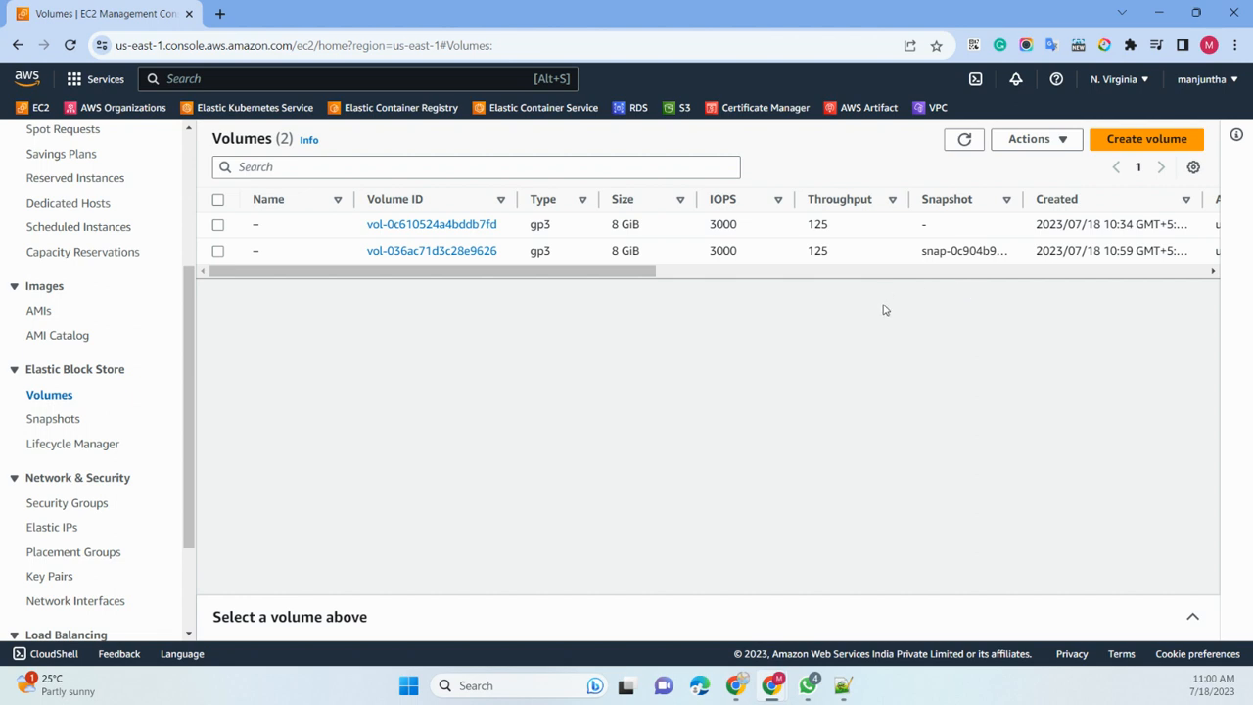
# - Create an 8 GiB General Purpose SSD (gp2) volume in Availability Zone us-east-1b without a snapshot
pyautogui.click(1139, 142)
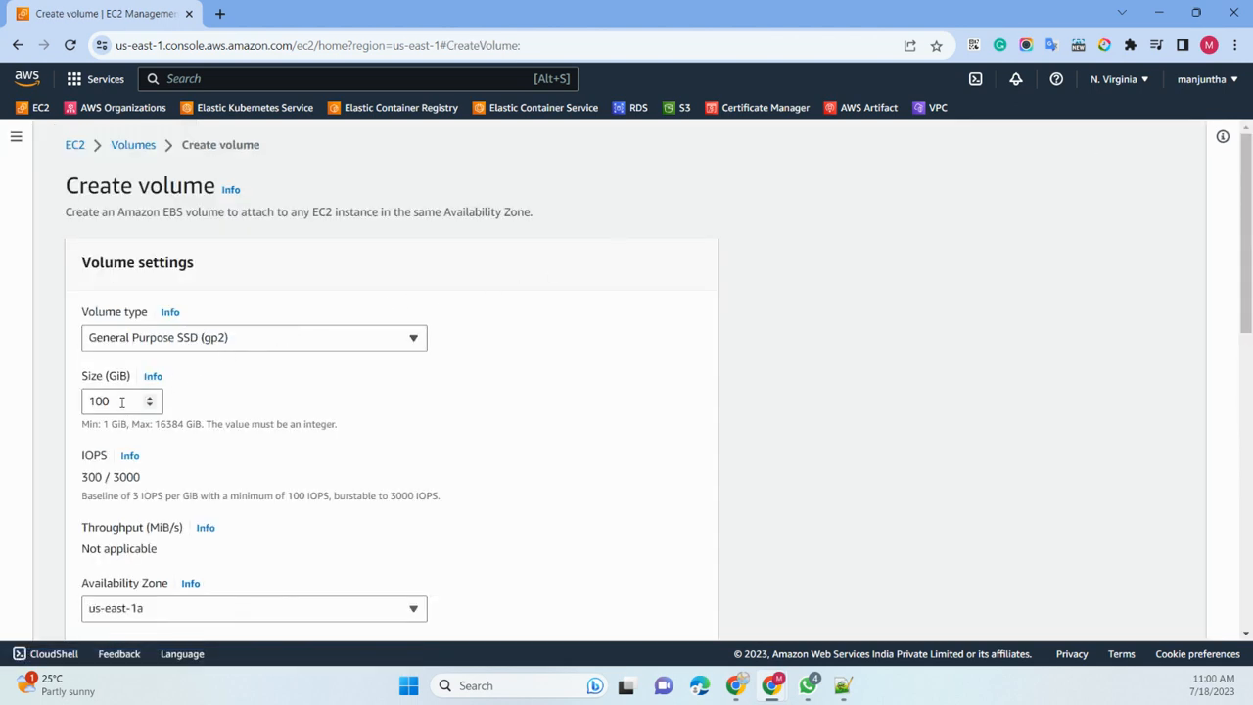
pyautogui.click(121, 401)
pyautogui.press('BackSpace')
pyautogui.write('8')
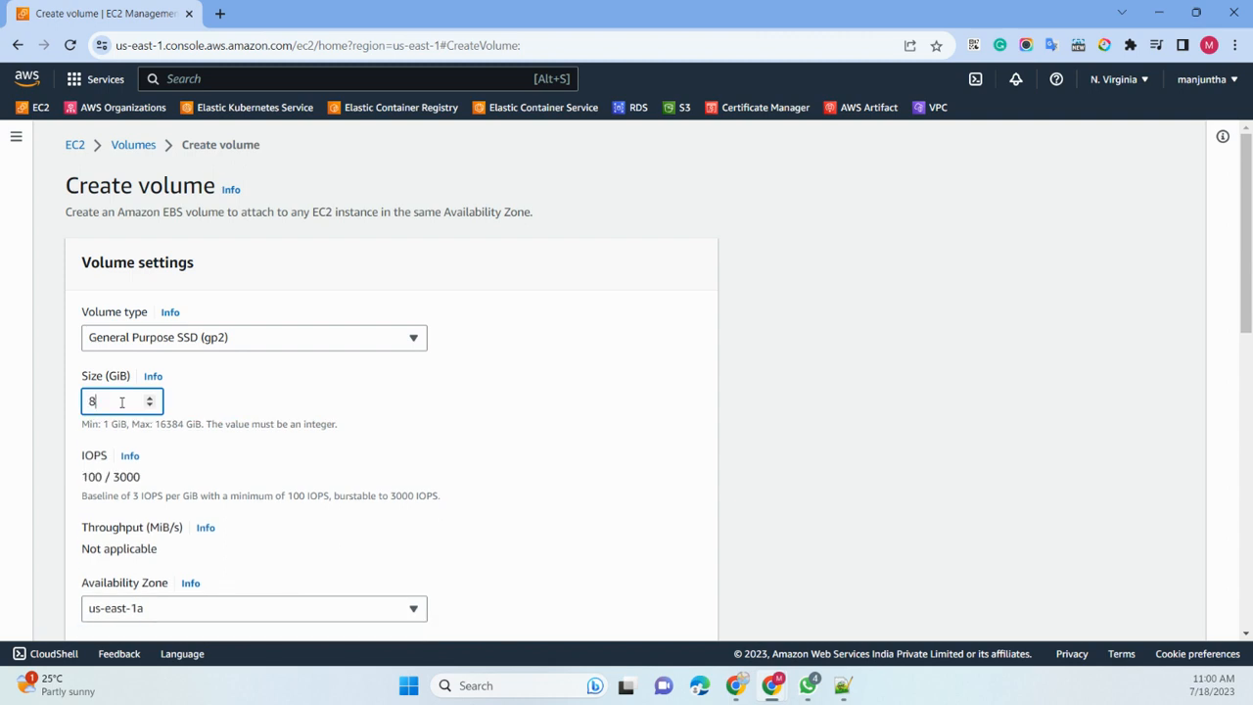
pyautogui.scroll(-3, 406, 381)
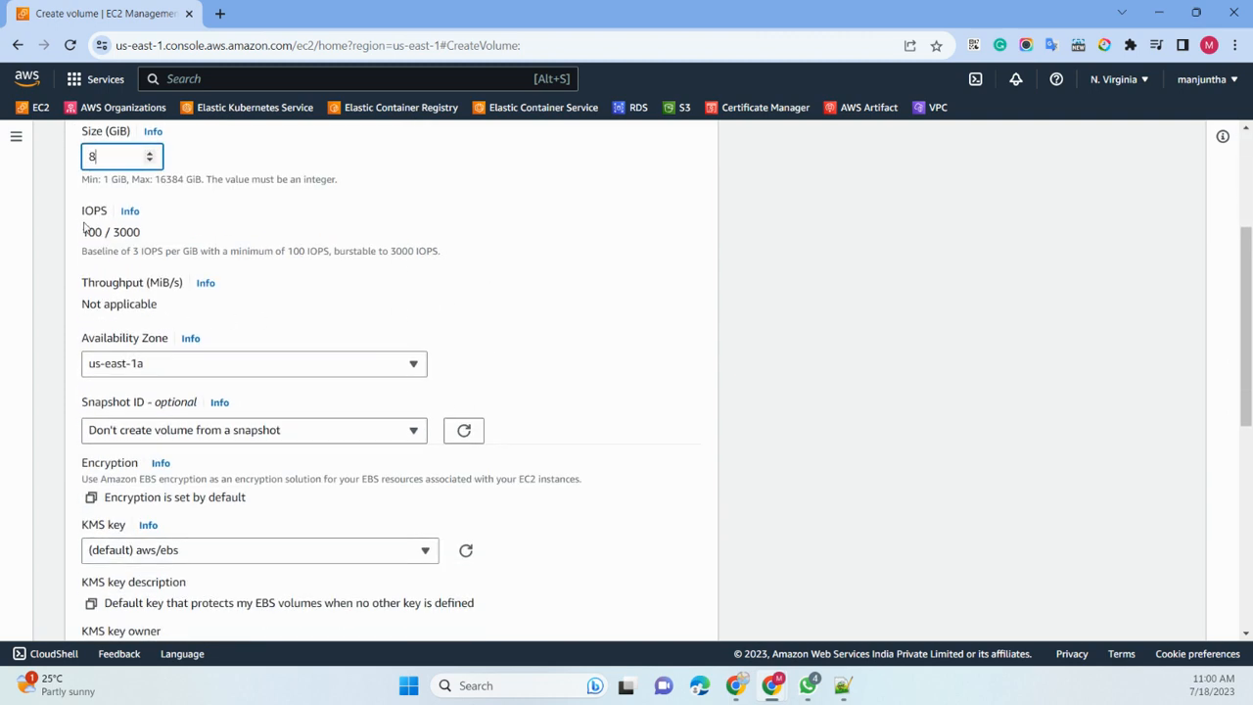
pyautogui.moveTo(113, 232); pyautogui.dragTo(147, 231)
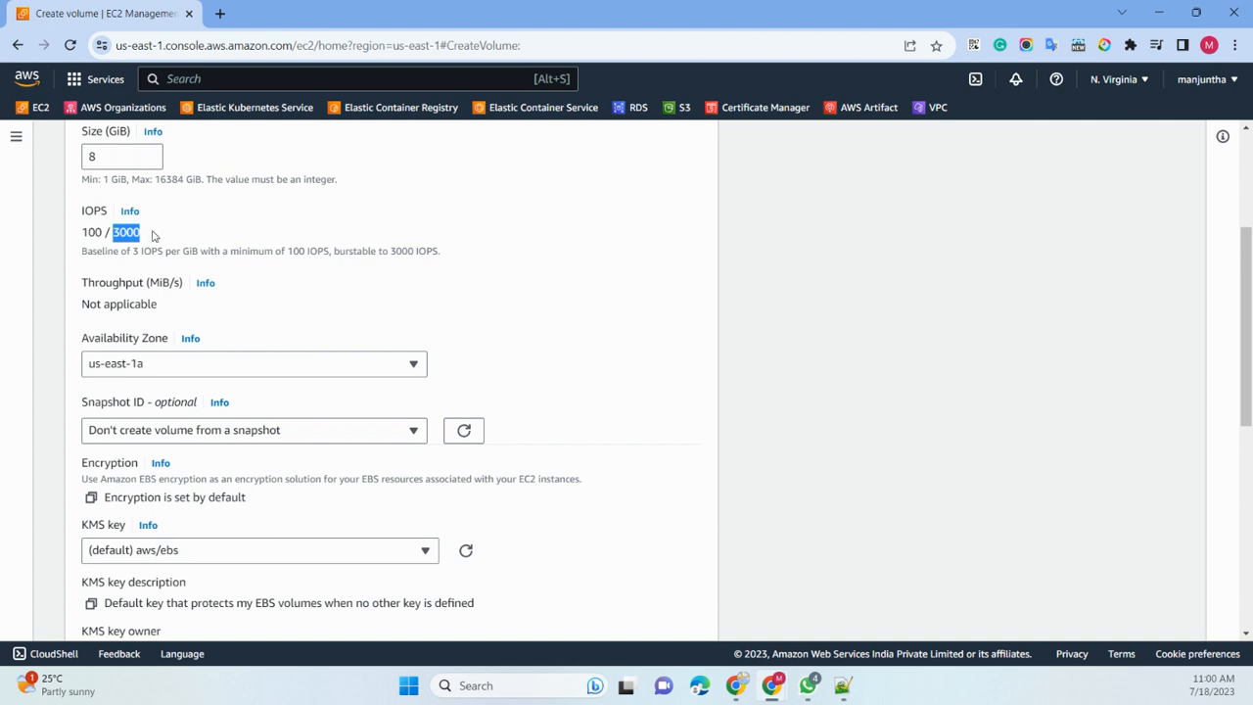
pyautogui.click(158, 367)
pyautogui.click(156, 440)
pyautogui.scroll(-2, 274, 284)
pyautogui.scroll(-4, 262, 298)
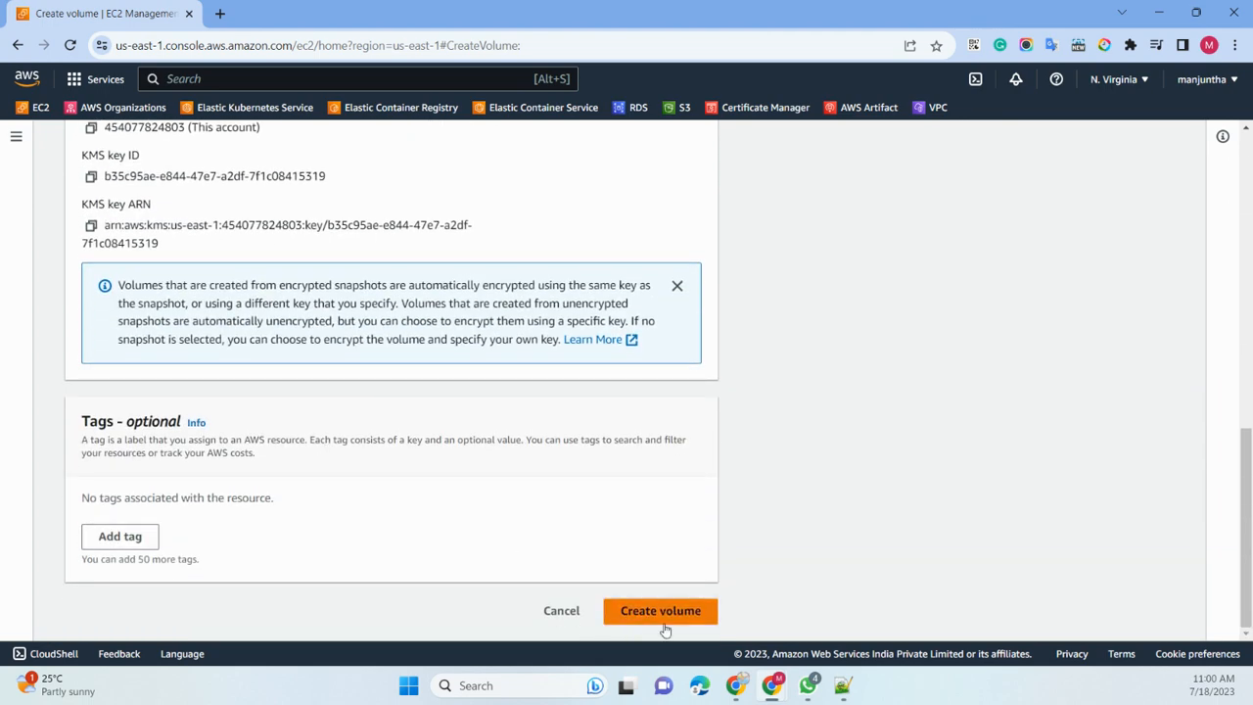
pyautogui.click(661, 612)
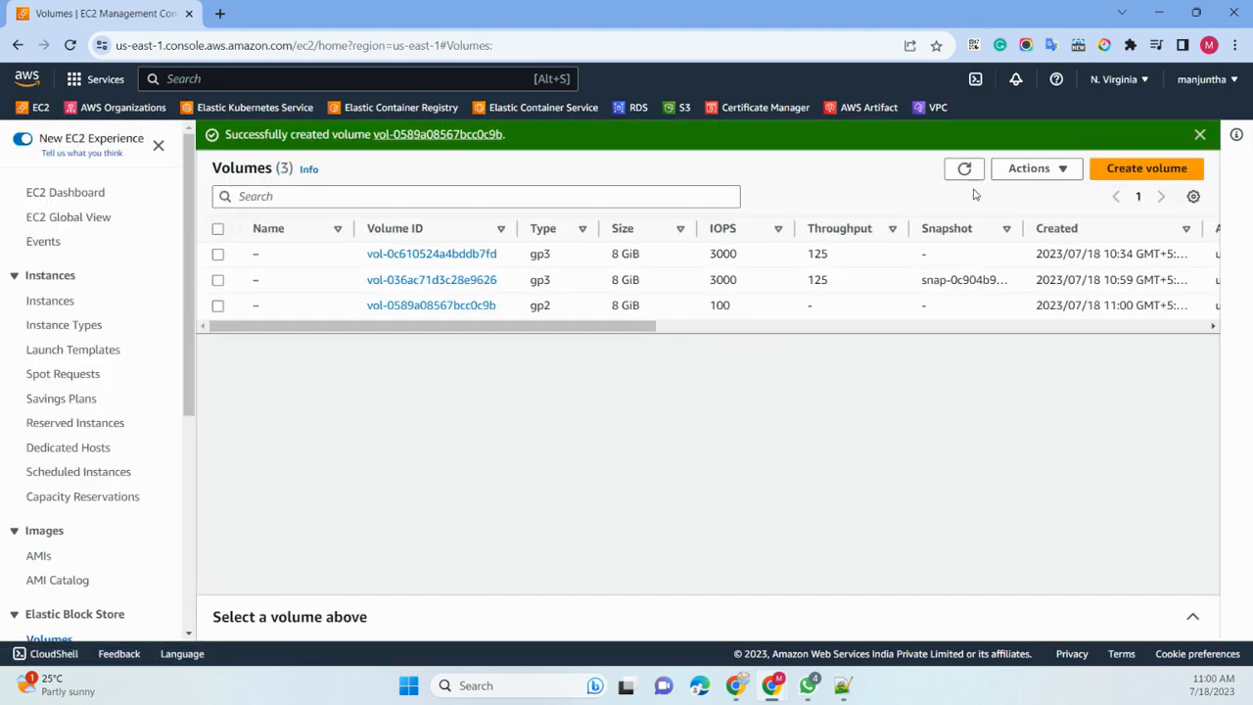
# - Refresh the volumes list and compare the IOPS of the new gp2 volume with that of the oldest gp3 volume
pyautogui.click(965, 168)
pyautogui.moveTo(712, 305); pyautogui.dragTo(744, 310)
pyautogui.click(737, 310)
pyautogui.moveTo(710, 254); pyautogui.dragTo(742, 256)
pyautogui.click(744, 256)
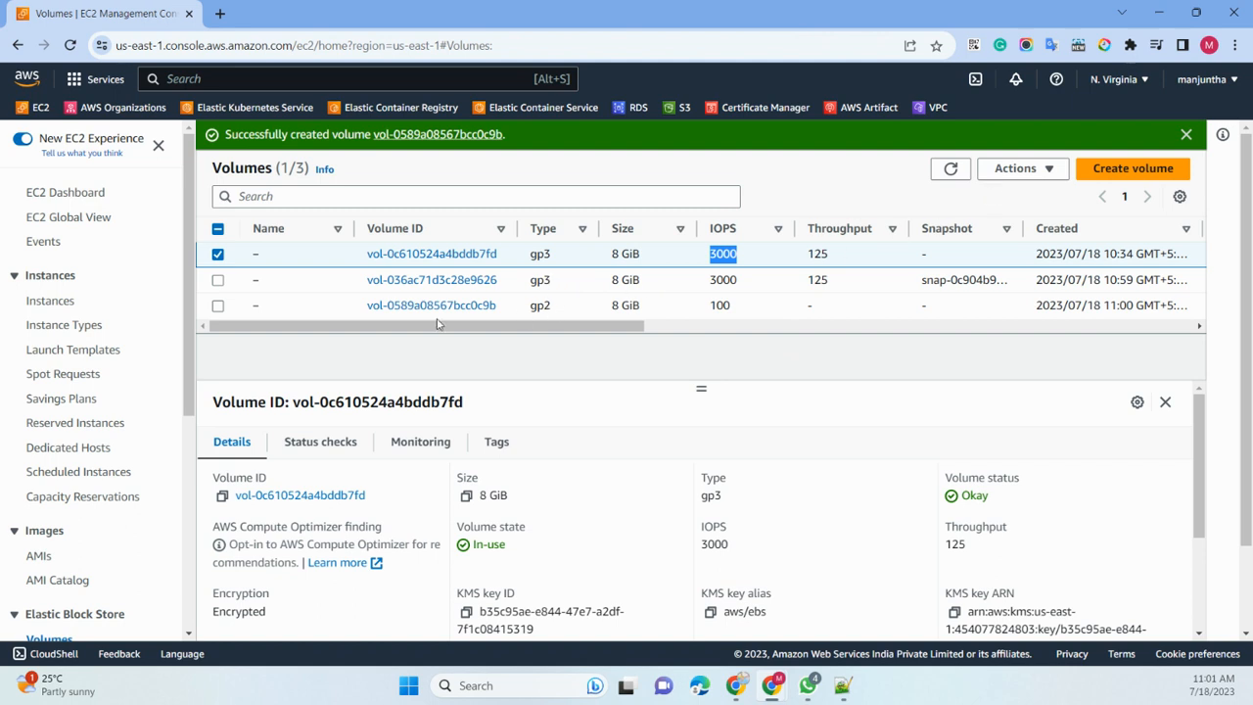
# - Attach the gp2 volume vol-0589a08567bcc0c9b to instance i-07404b547206c93d0 with device name /dev/sdg
pyautogui.click(218, 254)
pyautogui.click(218, 305)
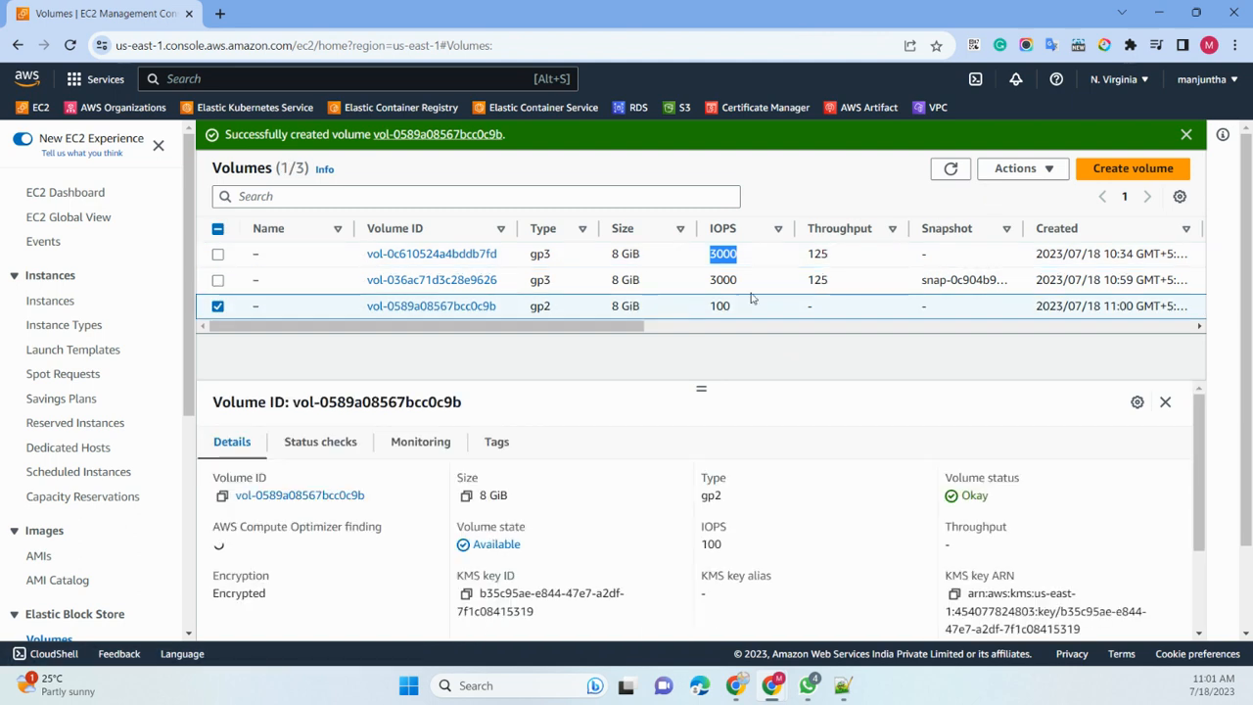
pyautogui.click(1016, 169)
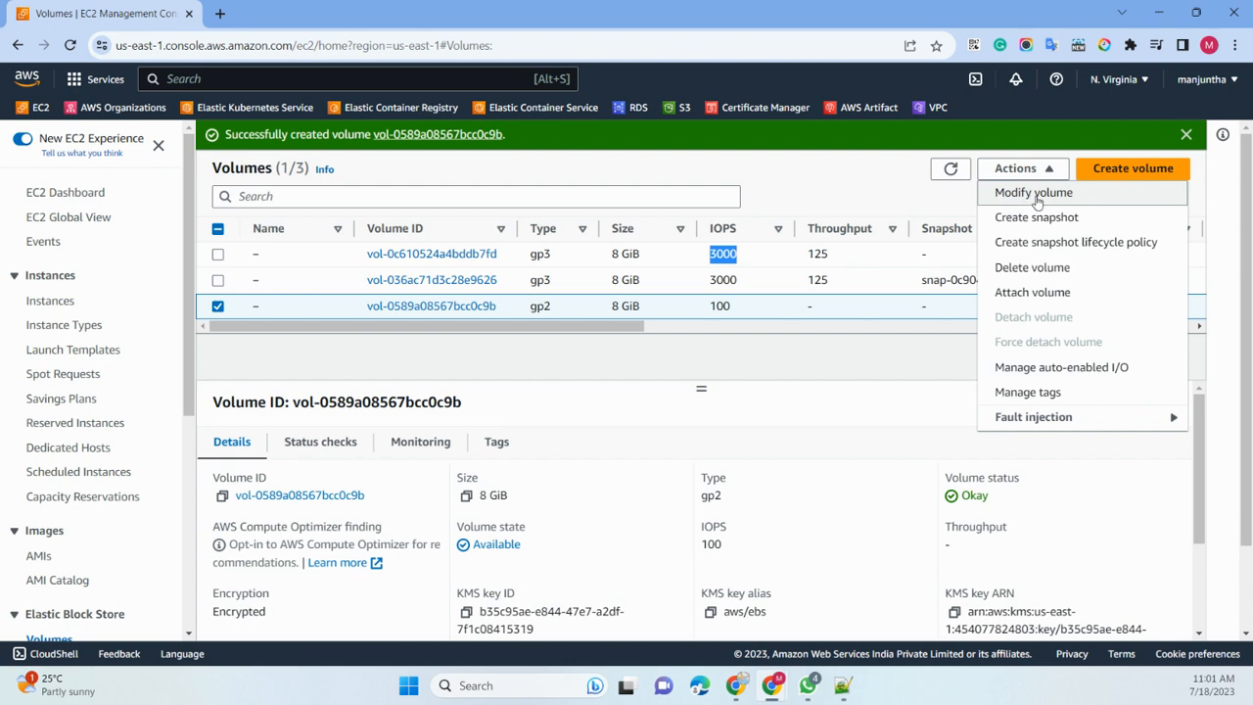
pyautogui.click(1027, 292)
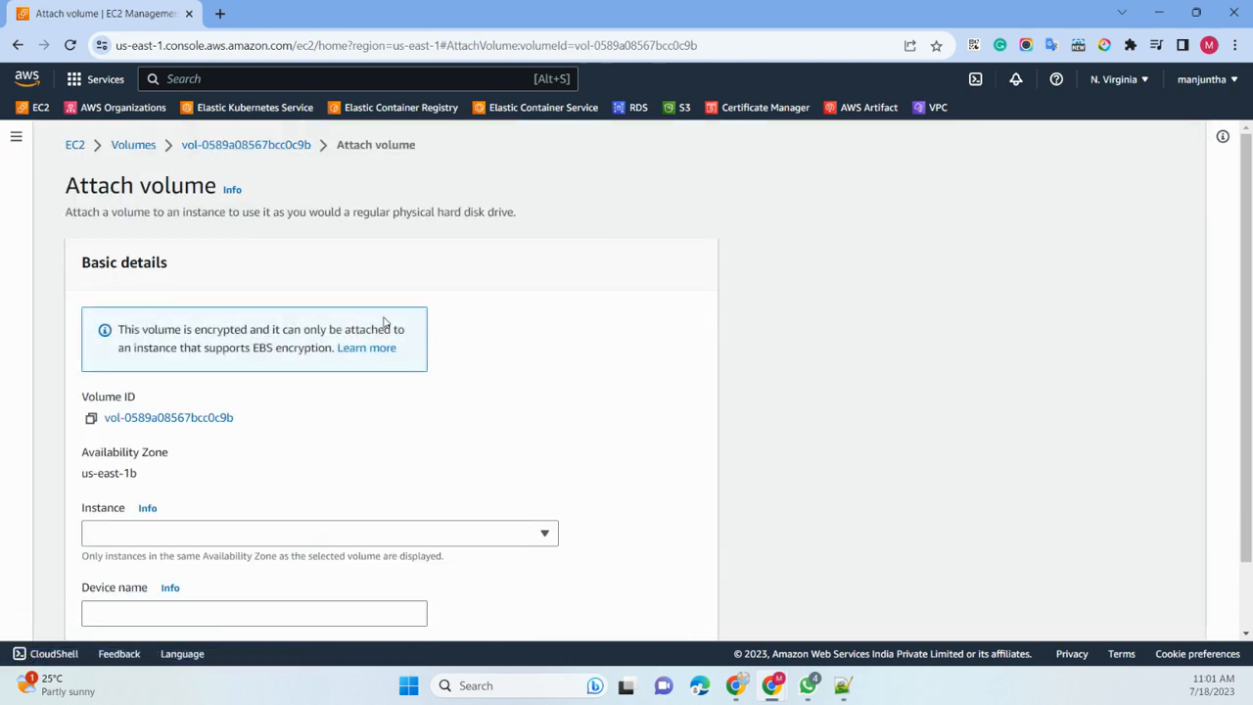
pyautogui.click(187, 534)
pyautogui.click(152, 501)
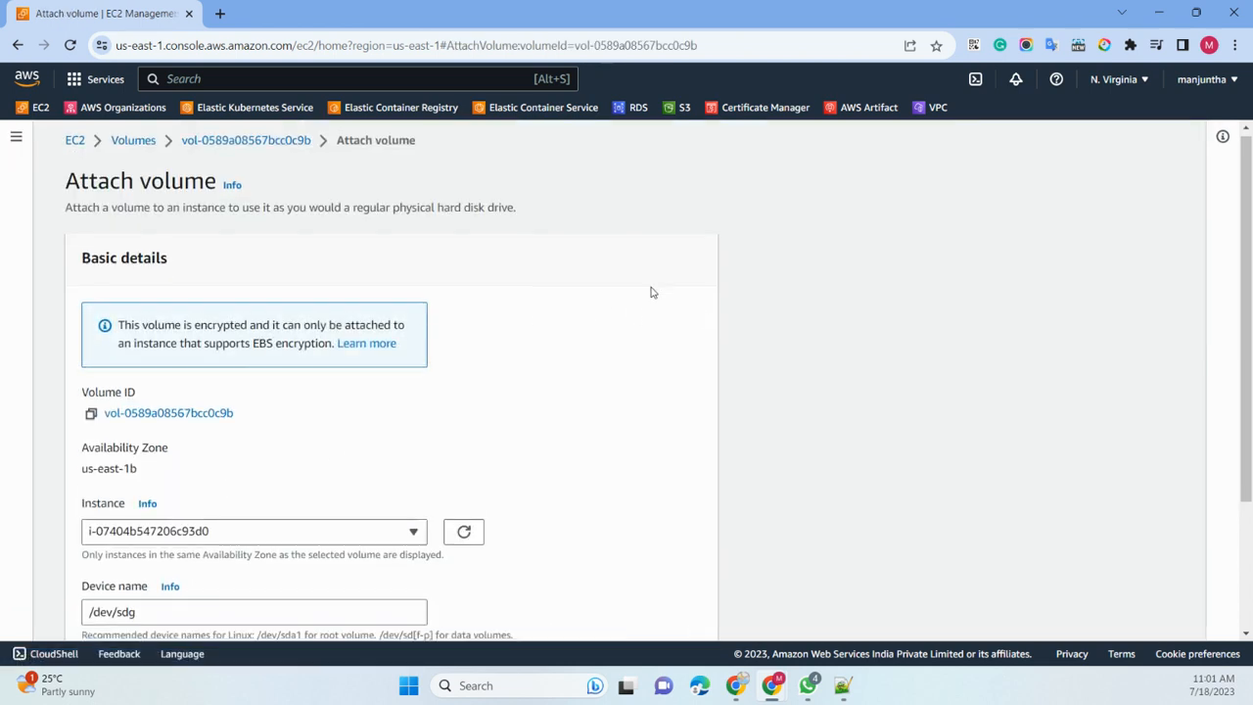
pyautogui.scroll(-2, 636, 407)
pyautogui.moveTo(158, 434); pyautogui.dragTo(80, 438)
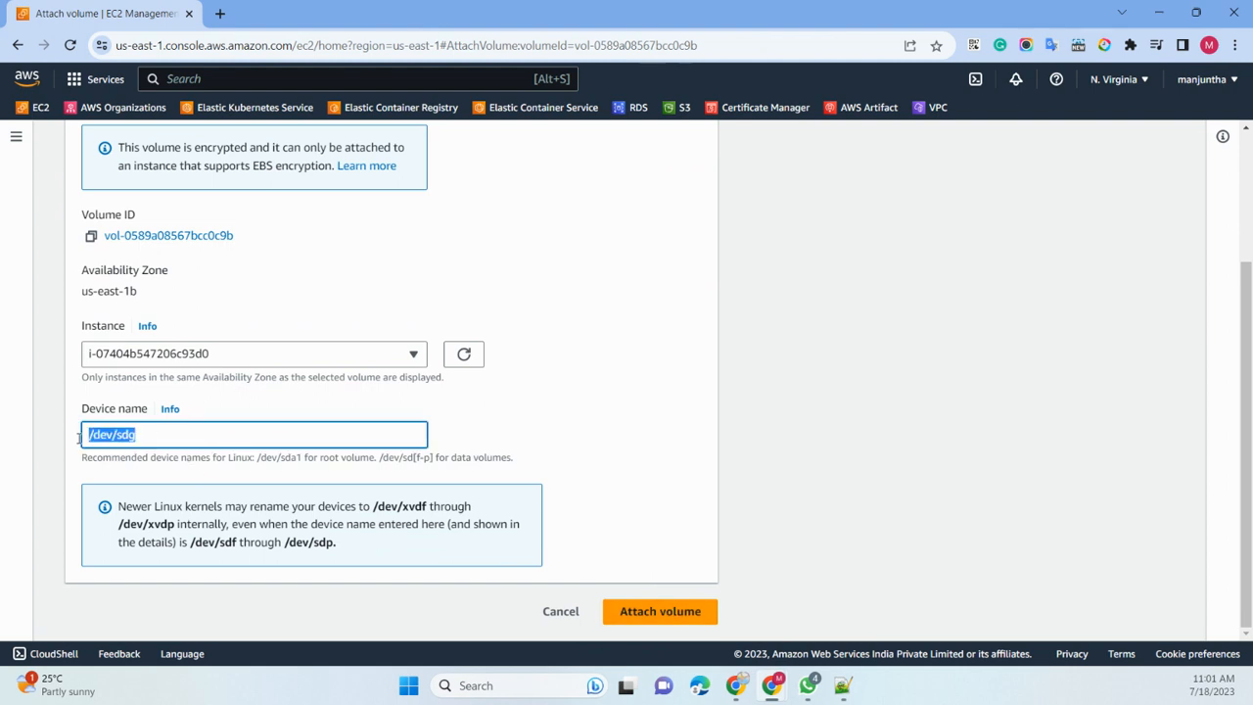
pyautogui.click(653, 614)
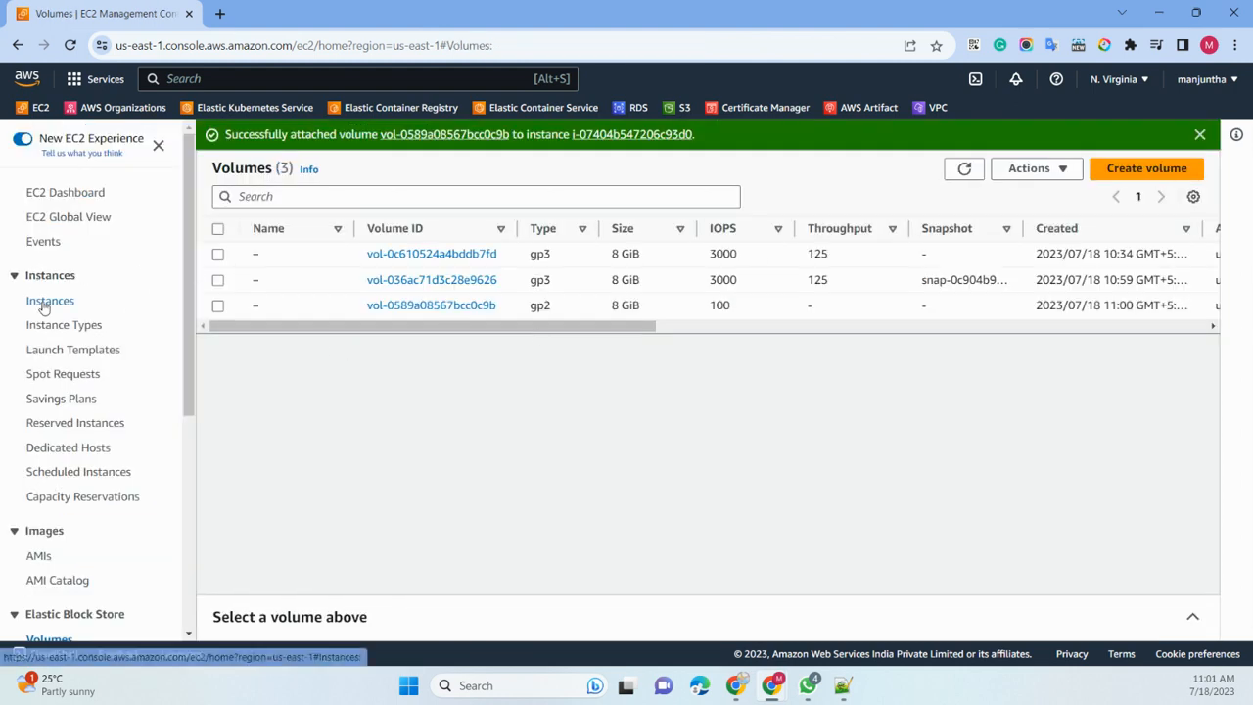
# - Refresh the instances list and examine the block devices and root volume replacement tasks in the storage details of ebs-volume-topic
pyautogui.click(41, 300)
pyautogui.doubleClick(708, 168)
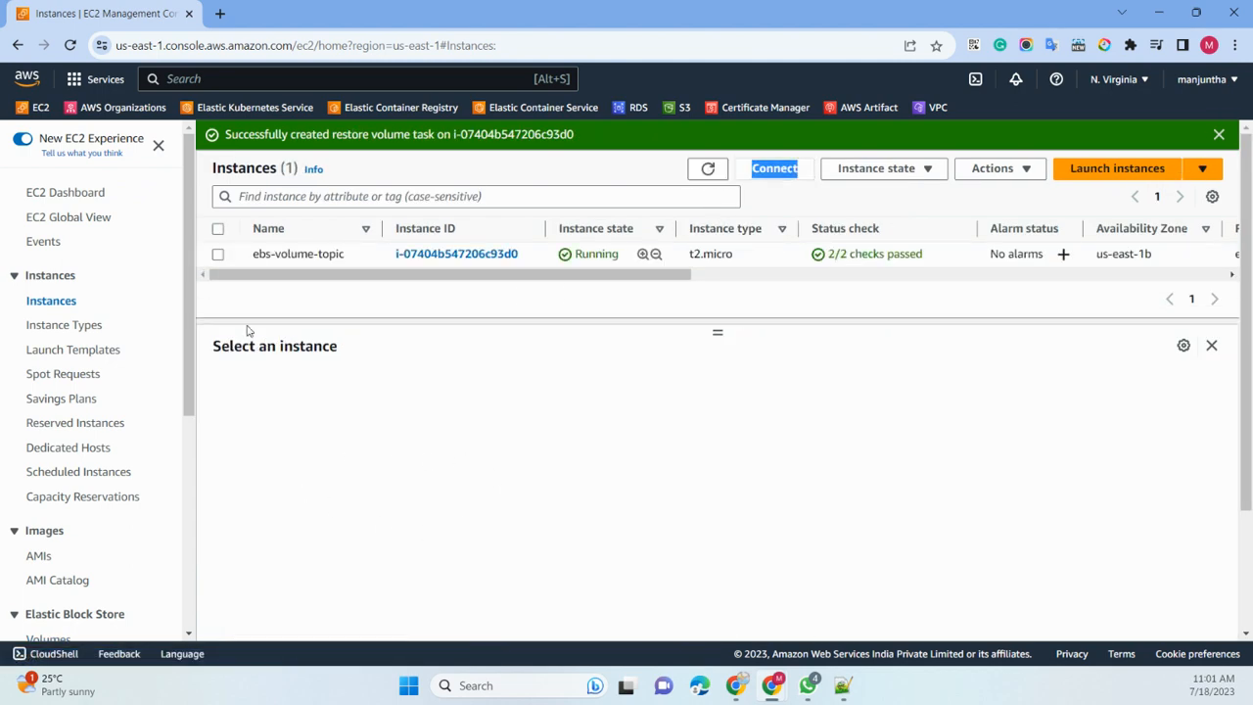
pyautogui.click(217, 255)
pyautogui.click(476, 399)
pyautogui.scroll(-3, 674, 523)
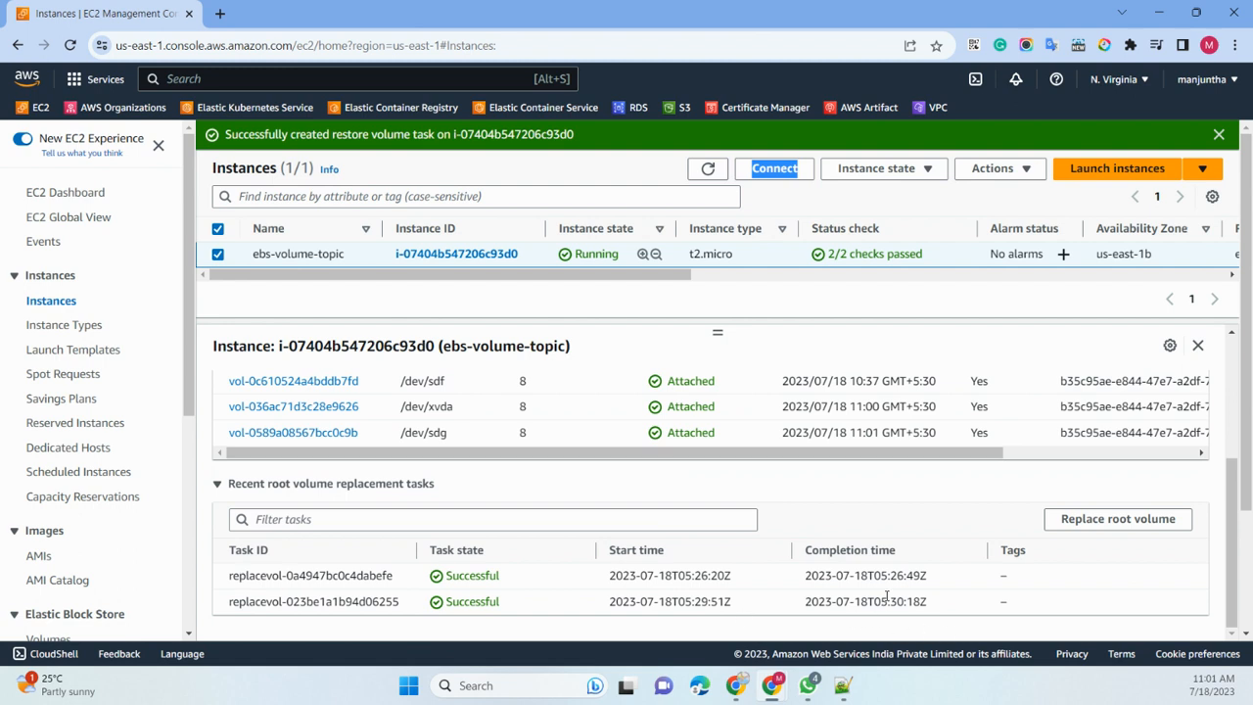
pyautogui.moveTo(808, 601); pyautogui.dragTo(956, 606)
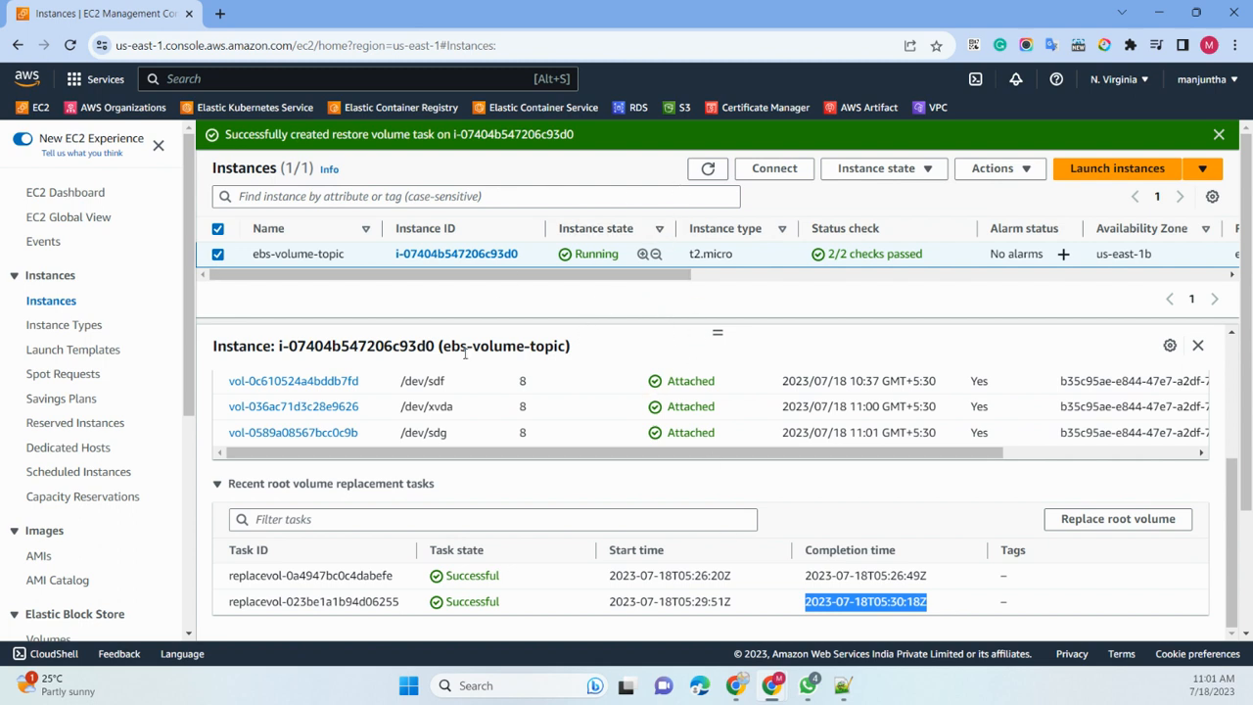
pyautogui.scroll(5, 523, 400)
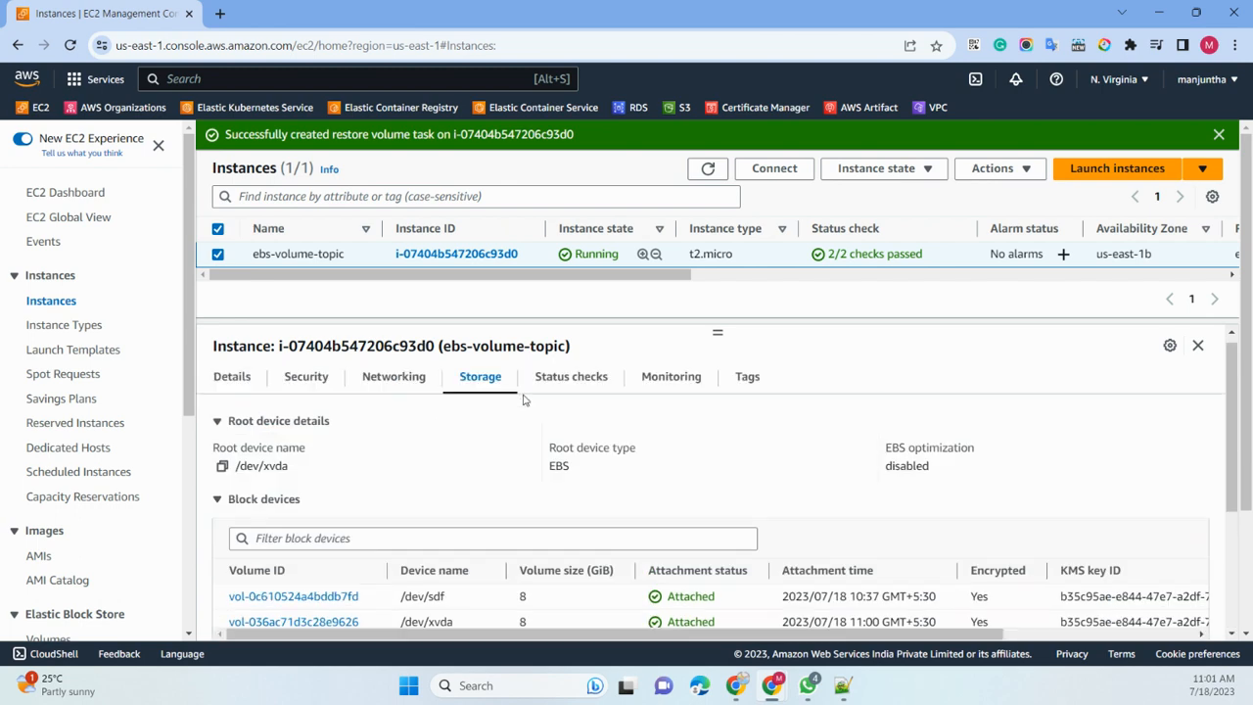
pyautogui.scroll(-5, 426, 428)
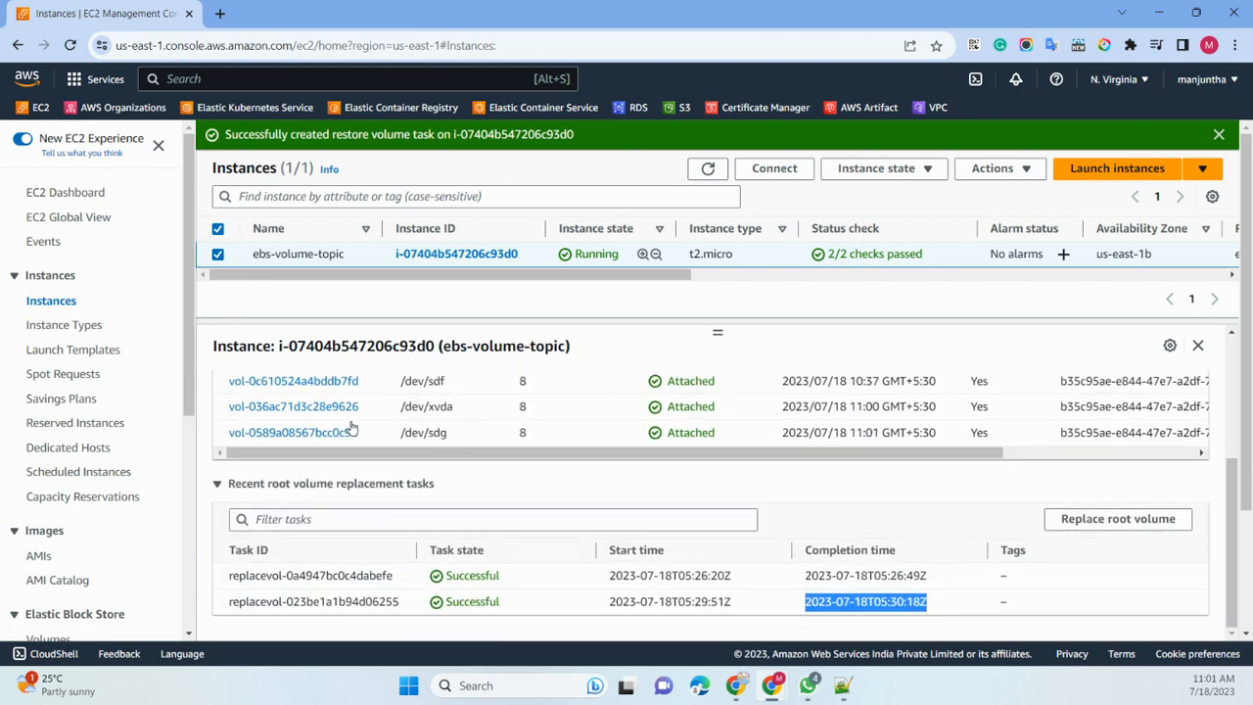
pyautogui.scroll(5, 427, 428)
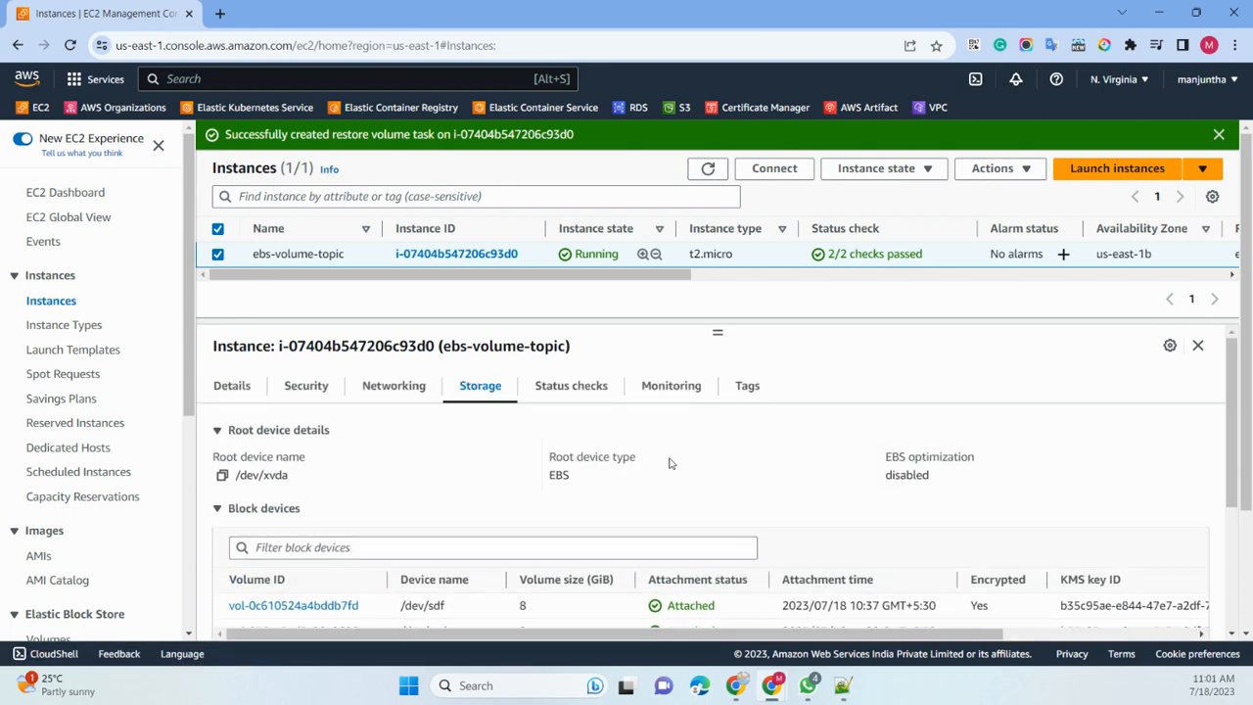
# - Connect to ebs-volume-topic through EC2 Instance Connect as root, check disk usage with df -h and close the session
pyautogui.click(774, 168)
pyautogui.scroll(-1, 378, 356)
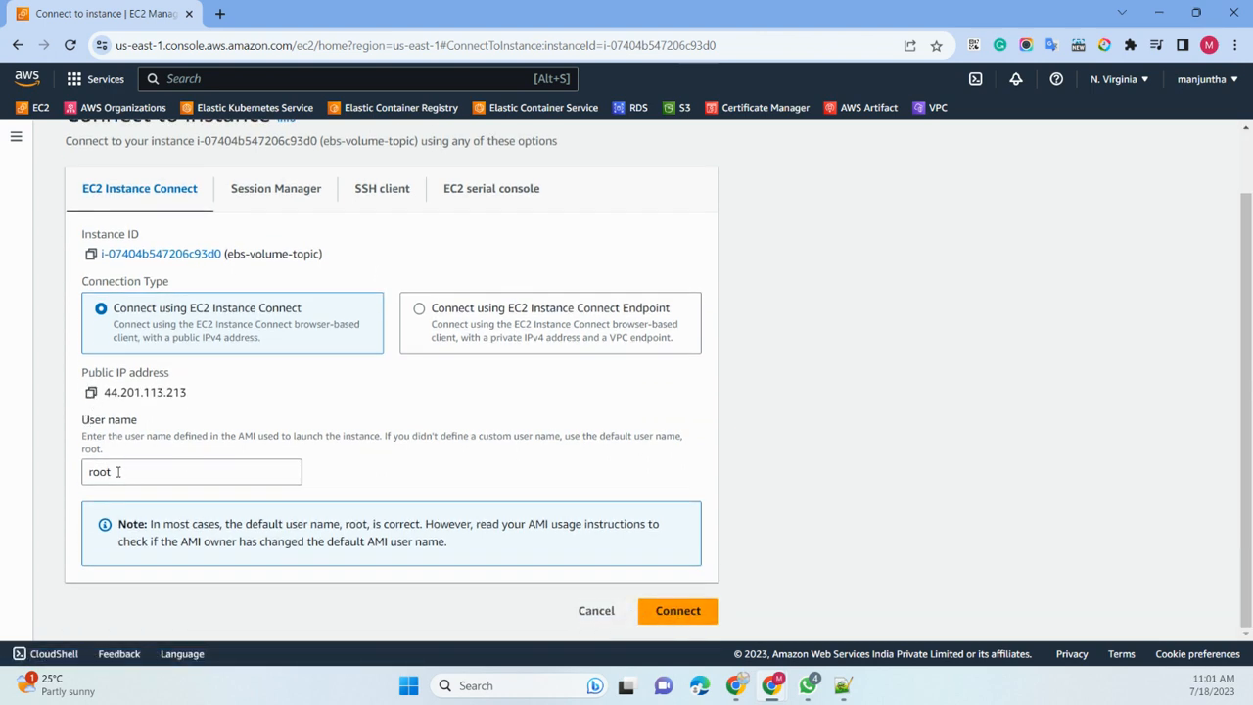
pyautogui.click(673, 610)
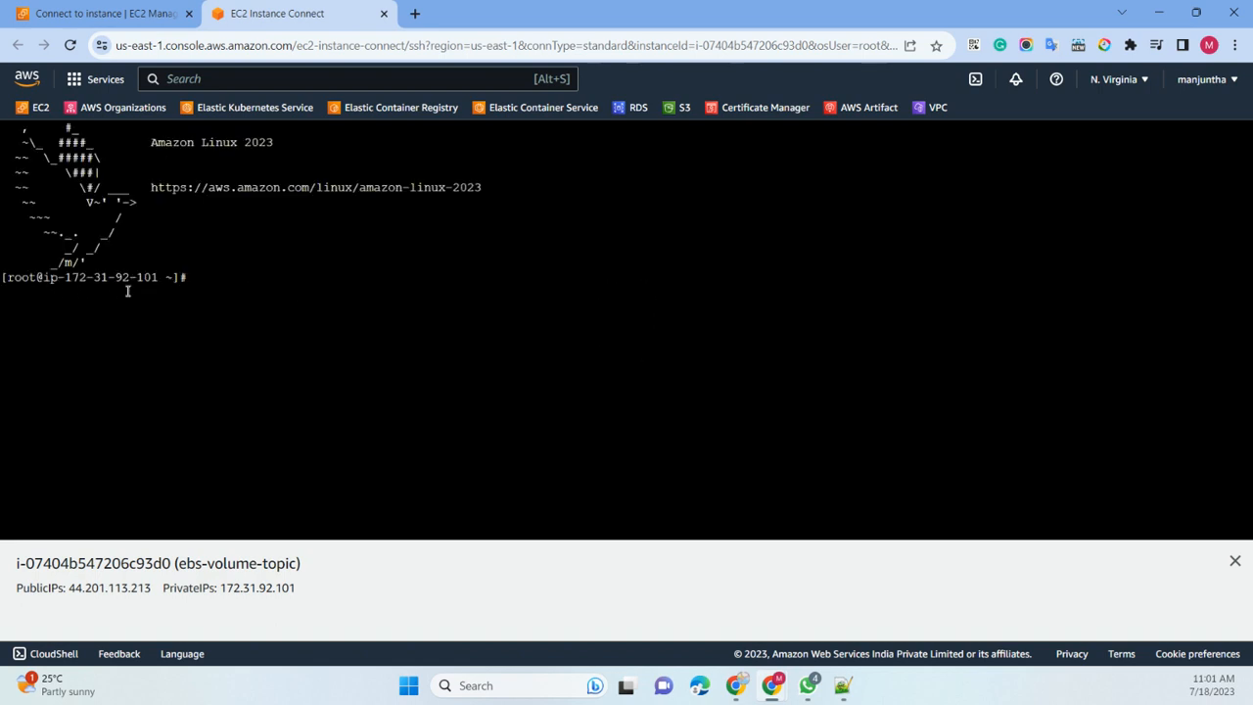
pyautogui.write('df 0h')
pyautogui.press('Return')
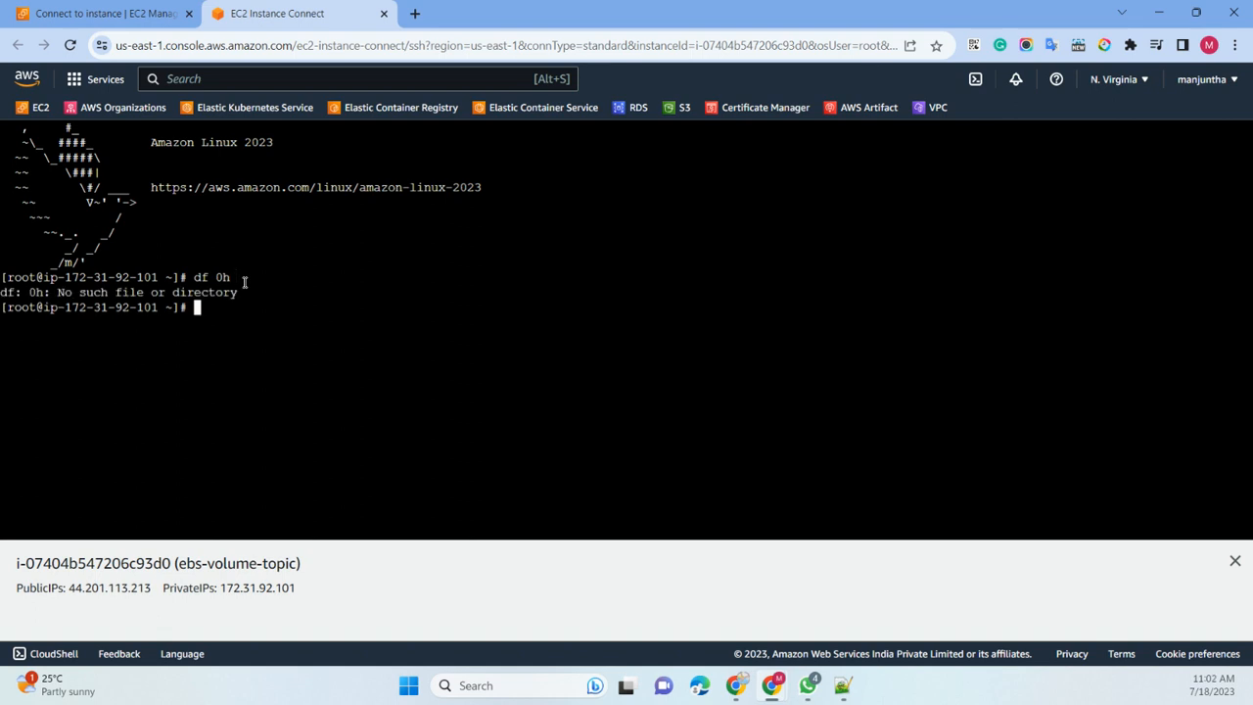
pyautogui.write('df -h')
pyautogui.press('Return')
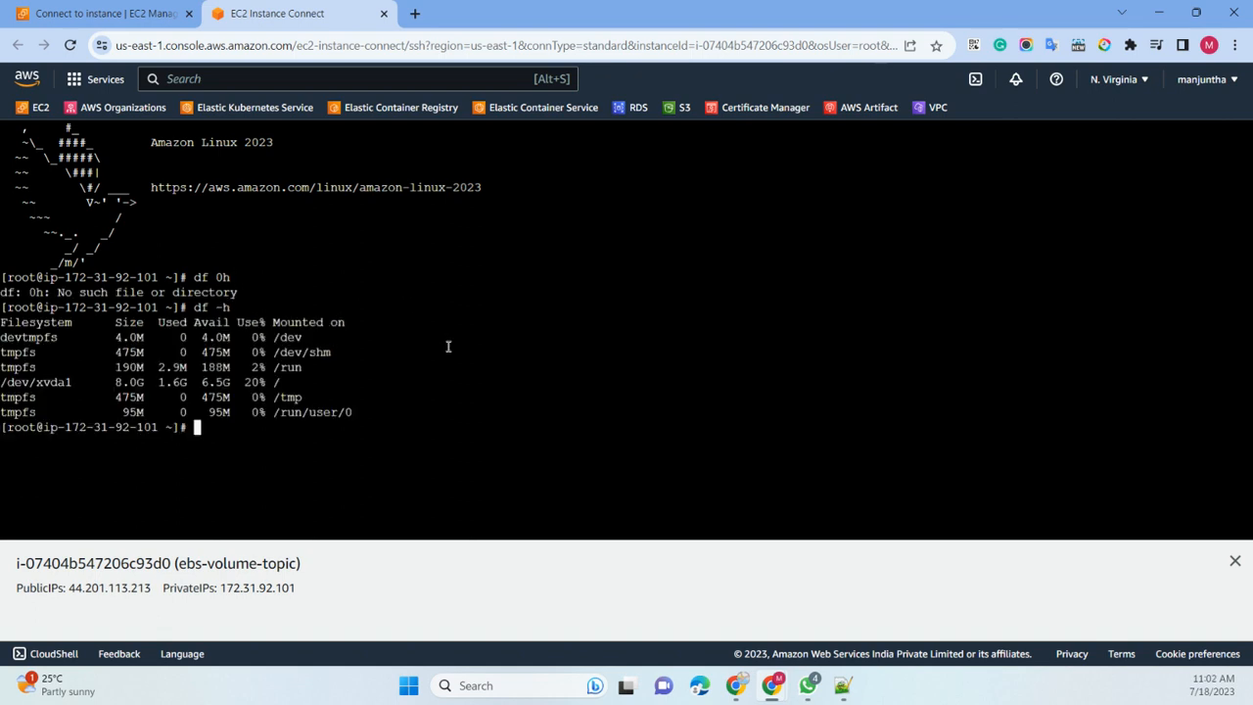
pyautogui.click(383, 14)
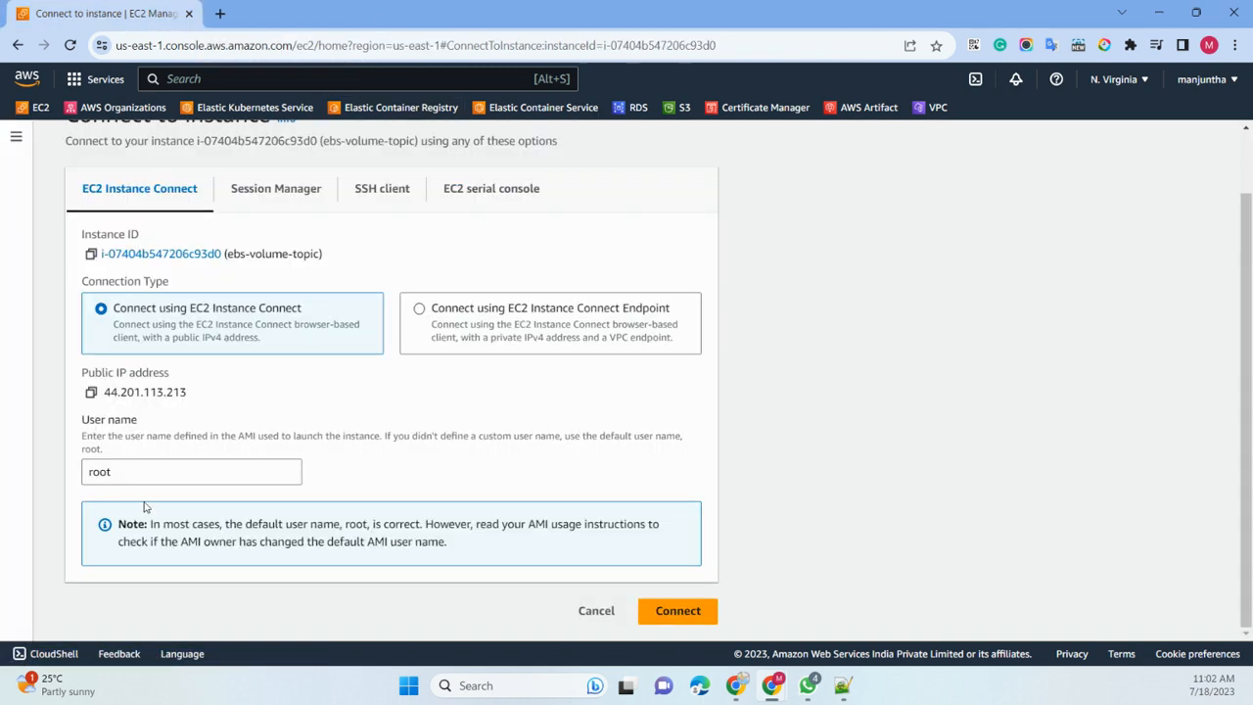
# - Change the EC2 Instance Connect user name to ec2-user and connect to ebs-volume-topic
pyautogui.doubleClick(91, 471)
pyautogui.press('BackSpace')
pyautogui.write('e')
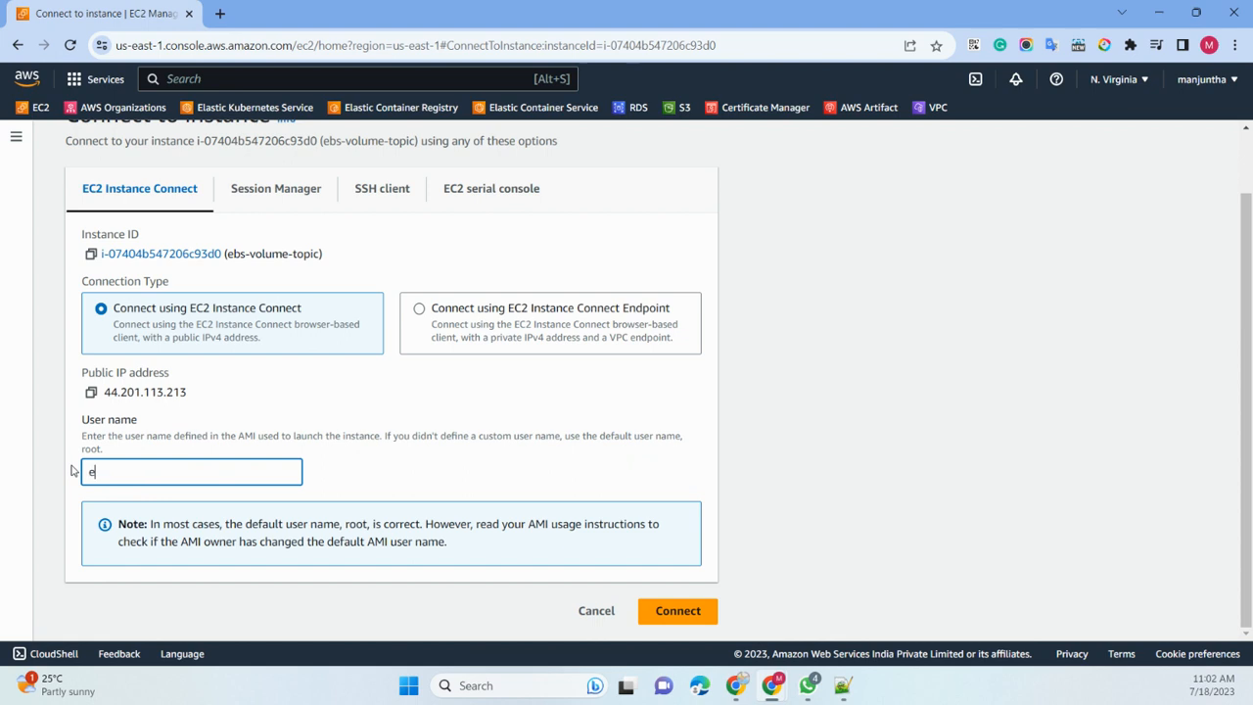
pyautogui.write('c2-user')
pyautogui.click(676, 611)
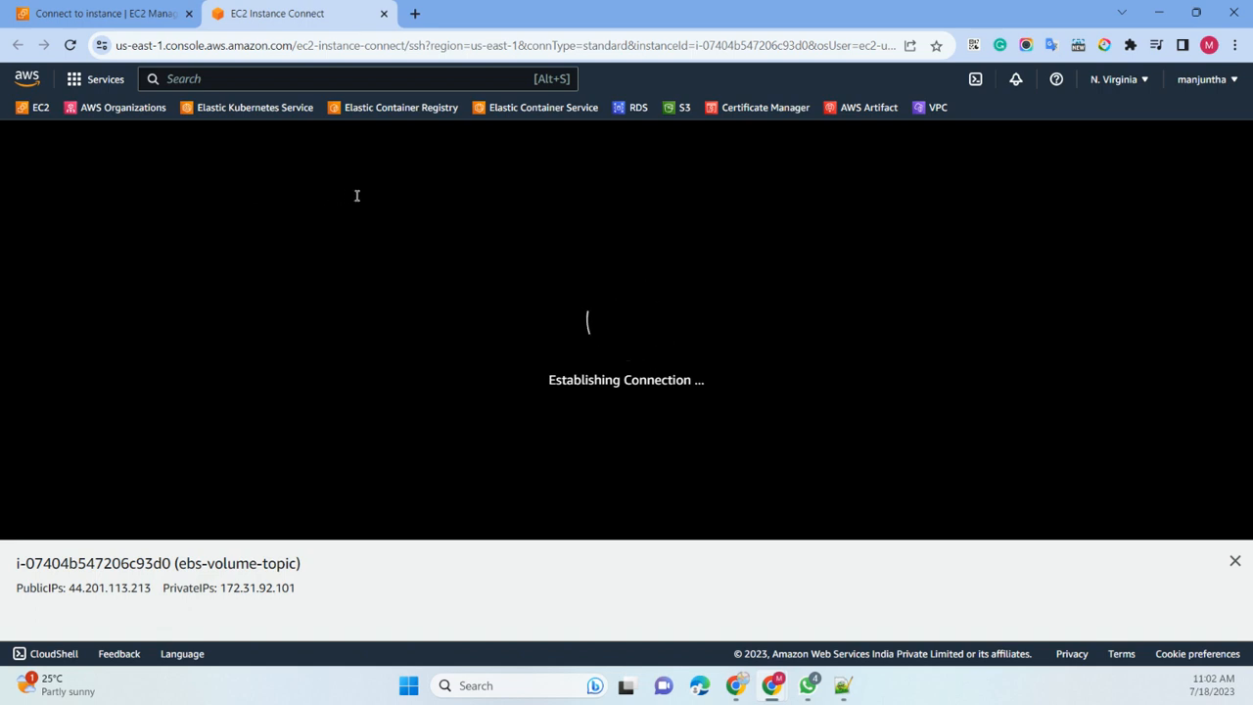
# - Inspect the instance's disk usage, block devices and home directory contents with df -h, lsblk and ll
pyautogui.write('d')
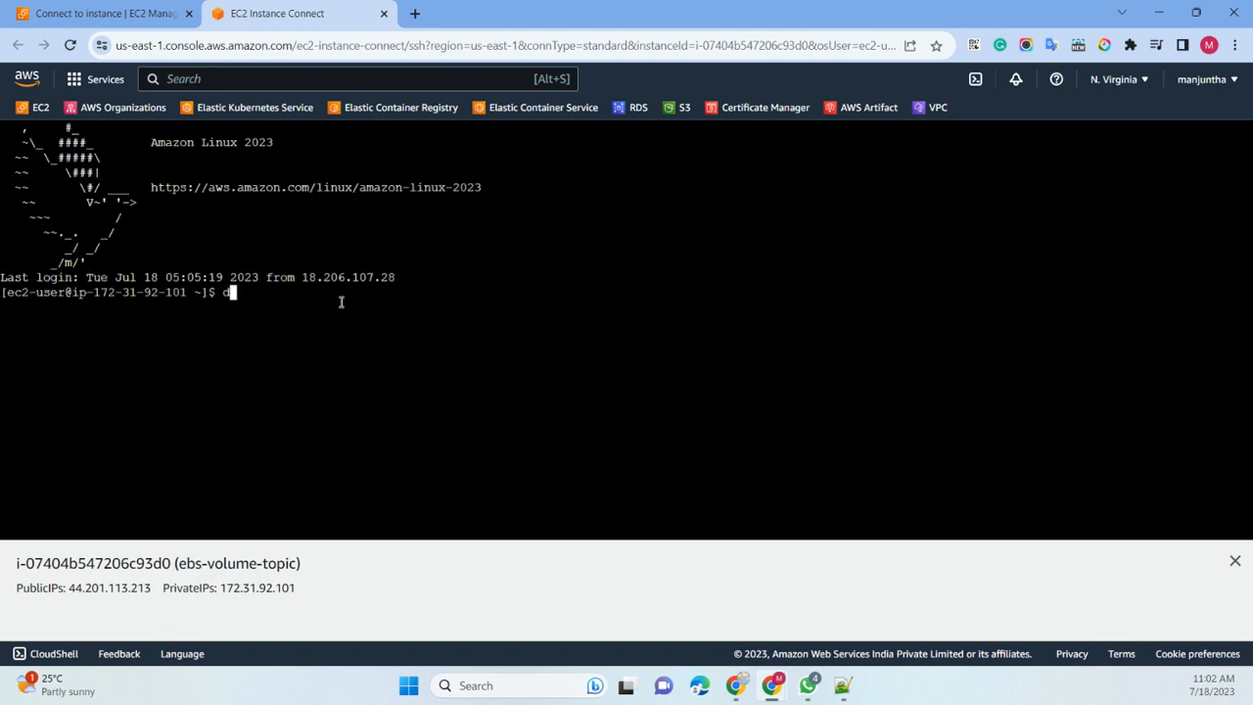
pyautogui.write('f -h')
pyautogui.press('Return')
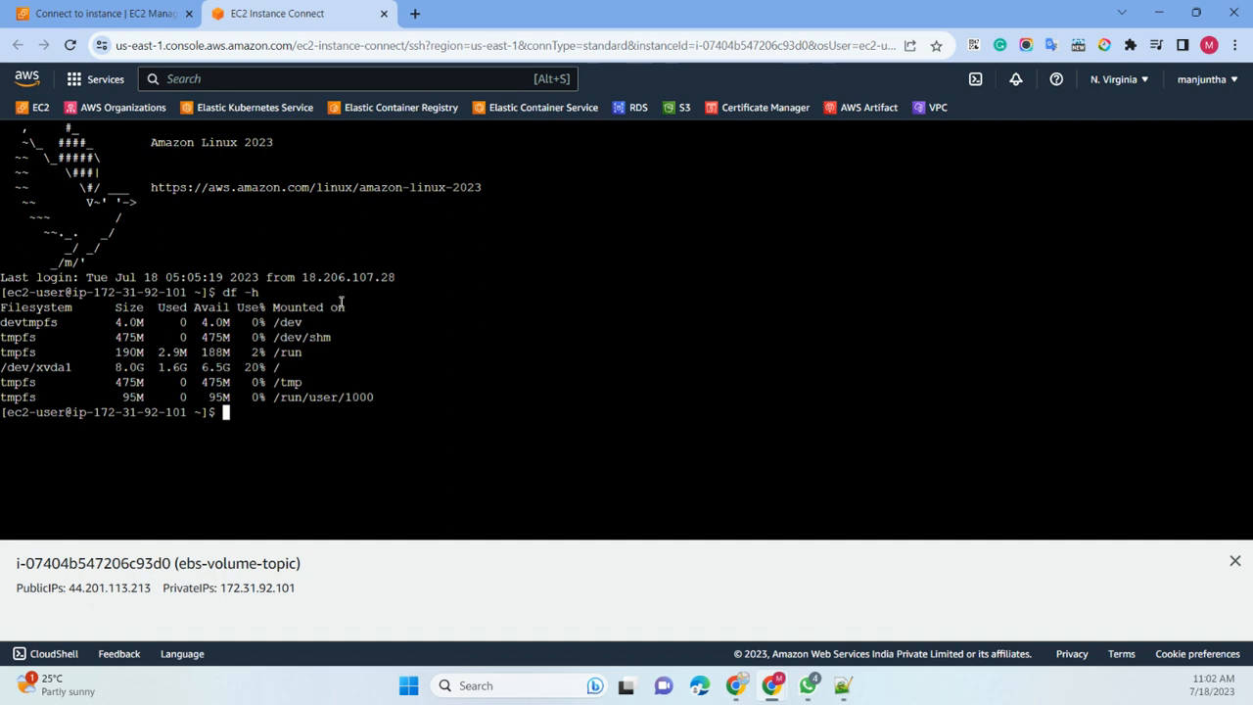
pyautogui.write('lsblk')
pyautogui.press('Return')
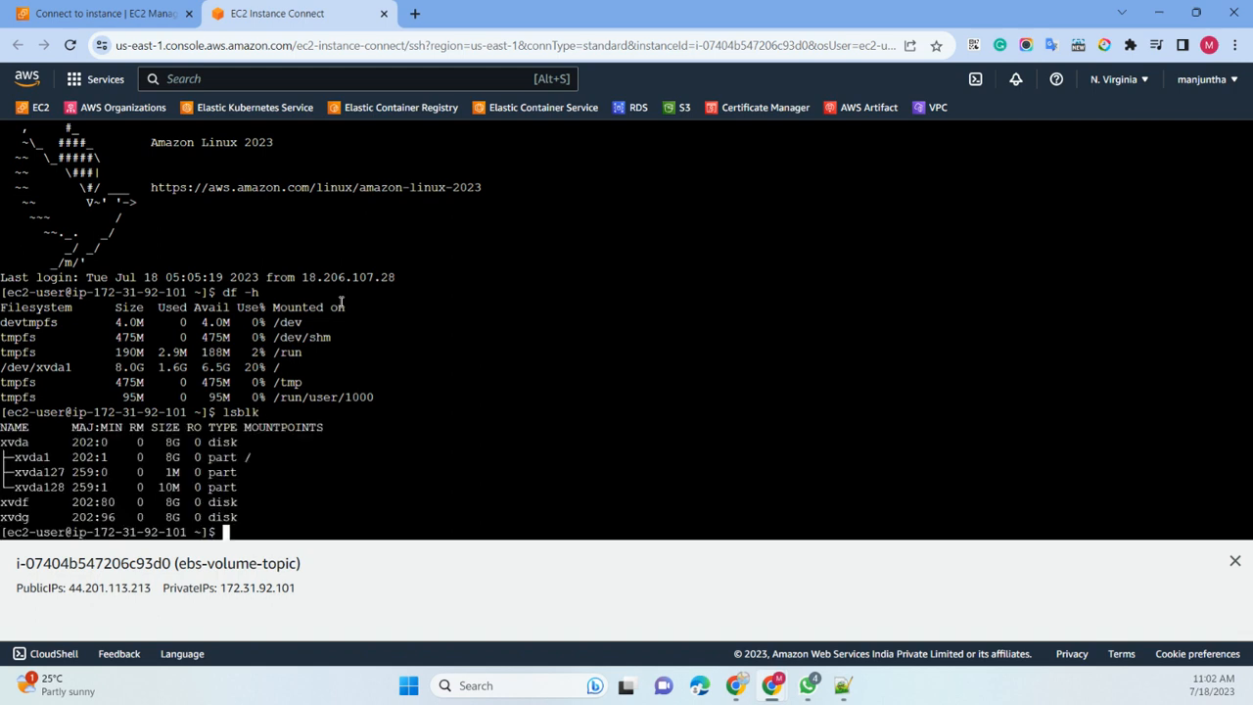
pyautogui.moveTo(240, 517); pyautogui.dragTo(2, 437)
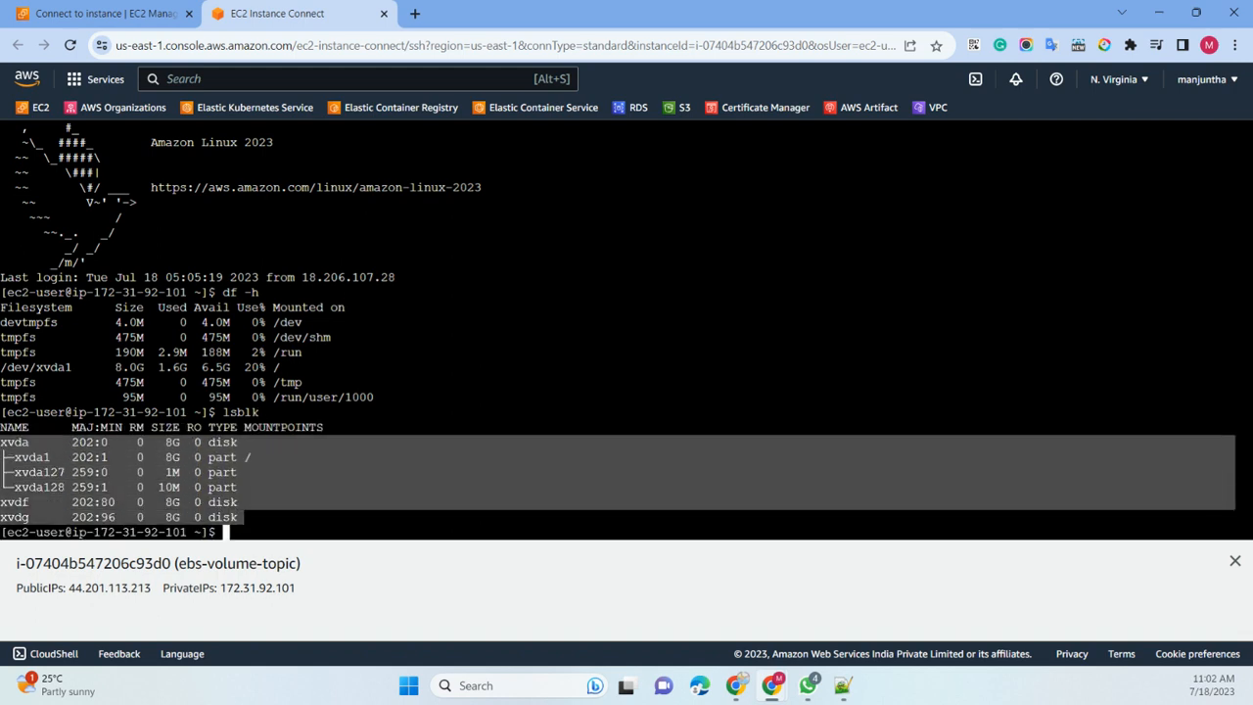
pyautogui.click(516, 283)
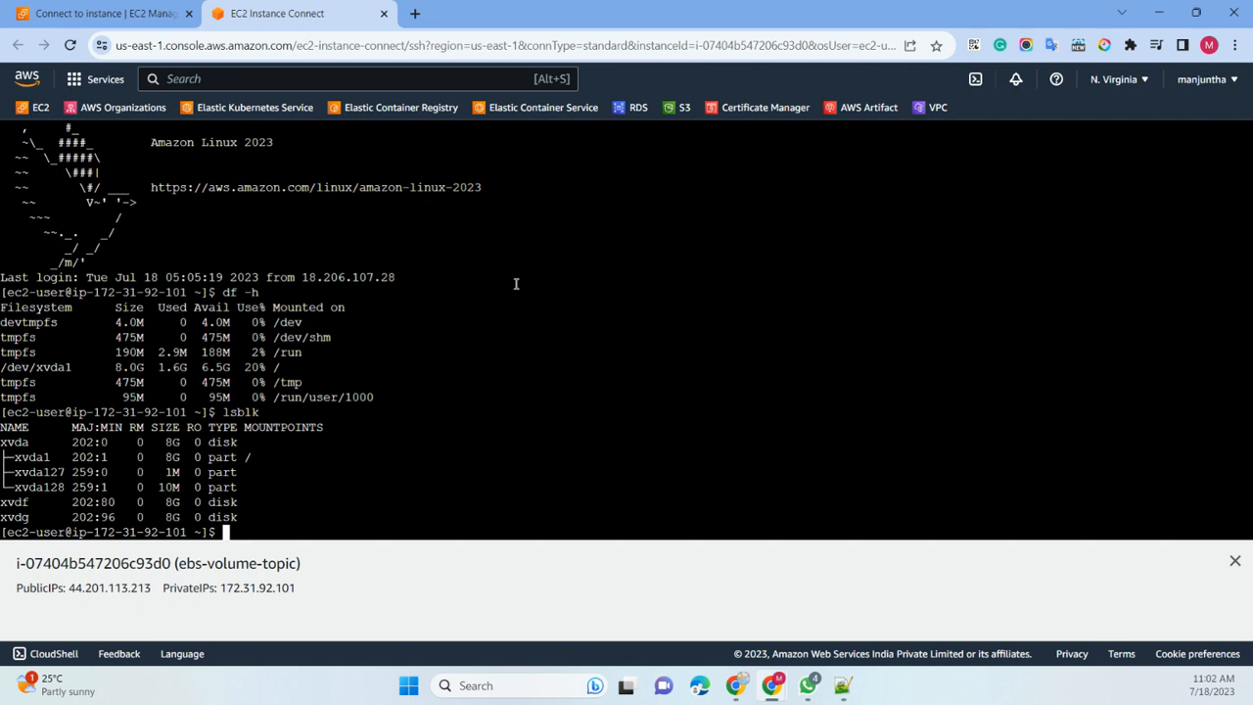
pyautogui.write('ll')
pyautogui.press('Return')
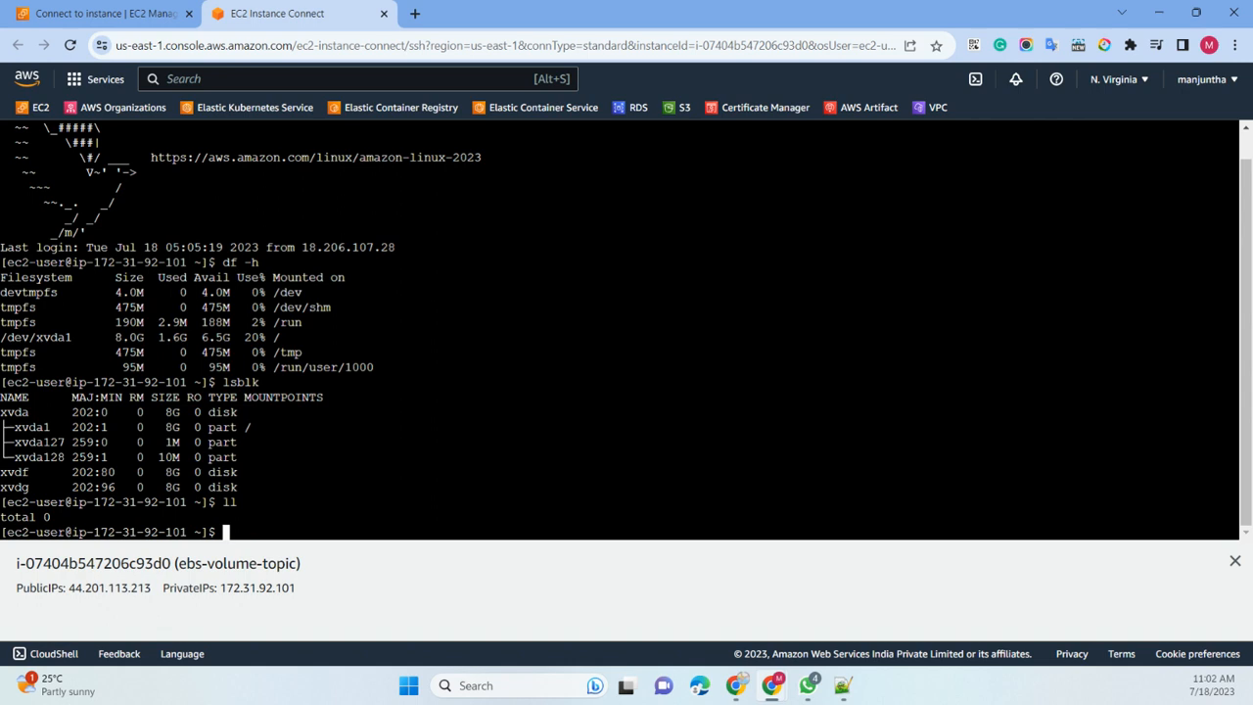
# - Return to the Connect to instance page, expand the EC2 navigation and look through its resource sections
pyautogui.hotkey('alt', 'Tab')
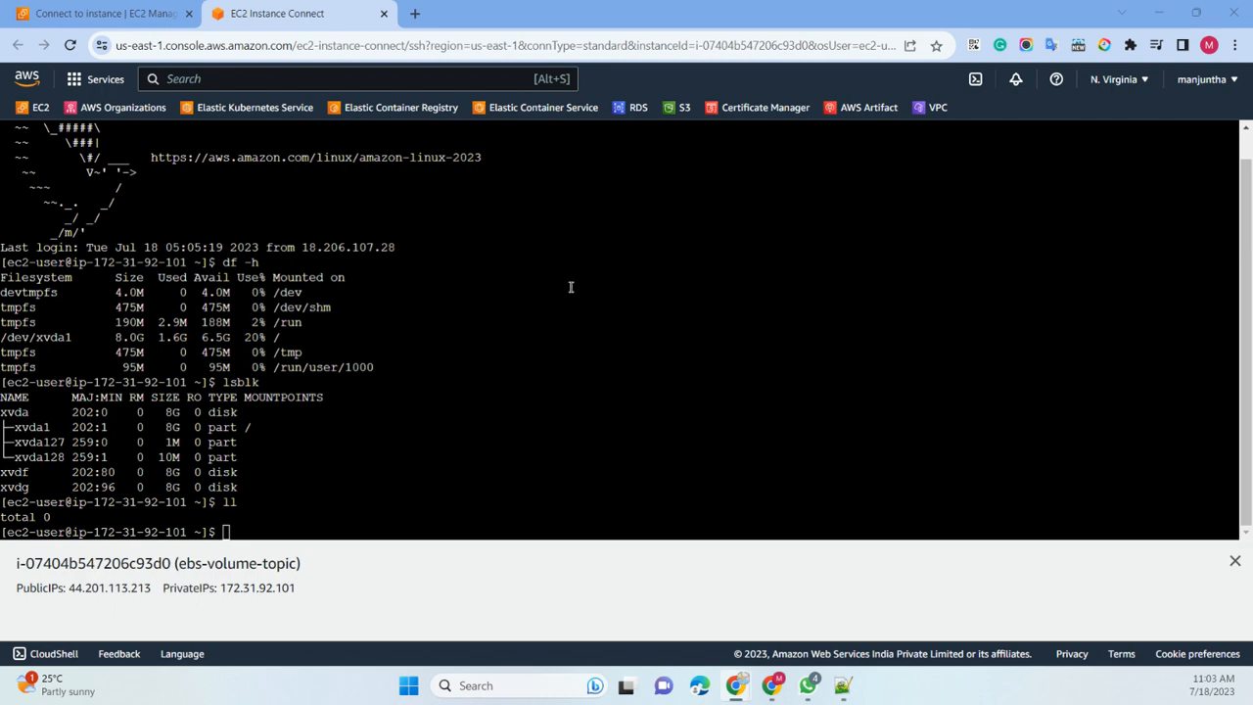
pyautogui.click(101, 13)
pyautogui.click(15, 137)
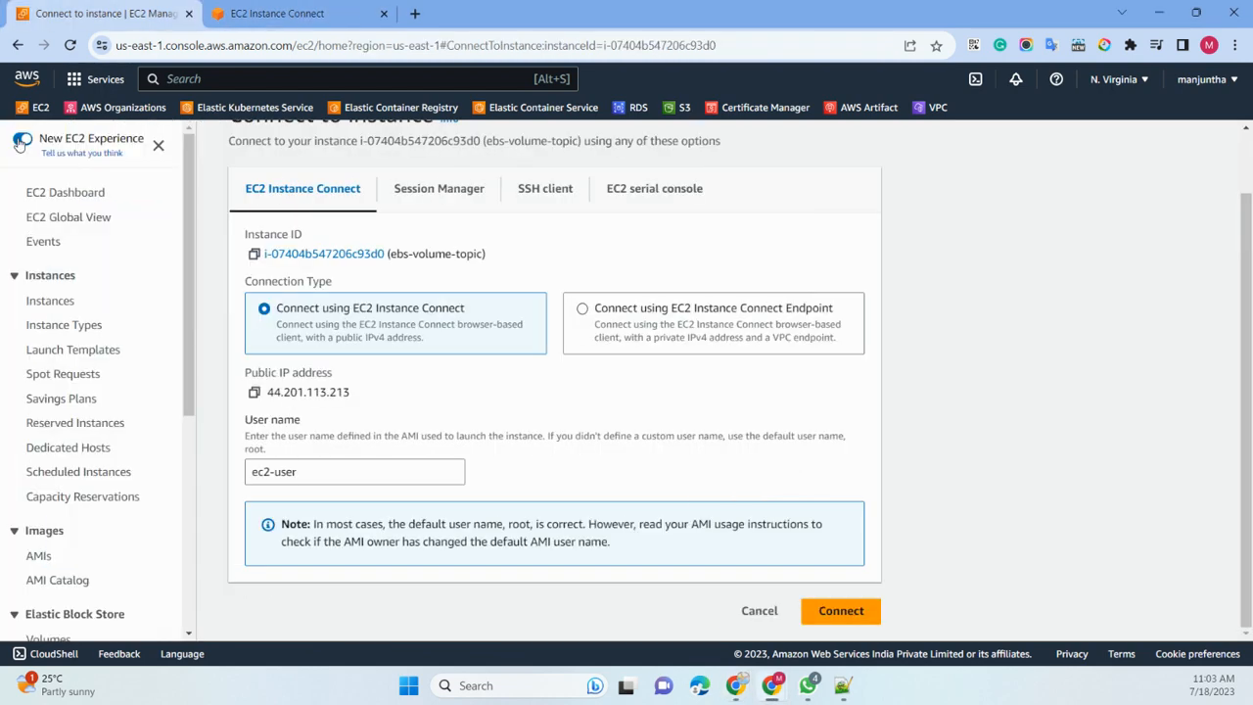
pyautogui.scroll(-2, 77, 370)
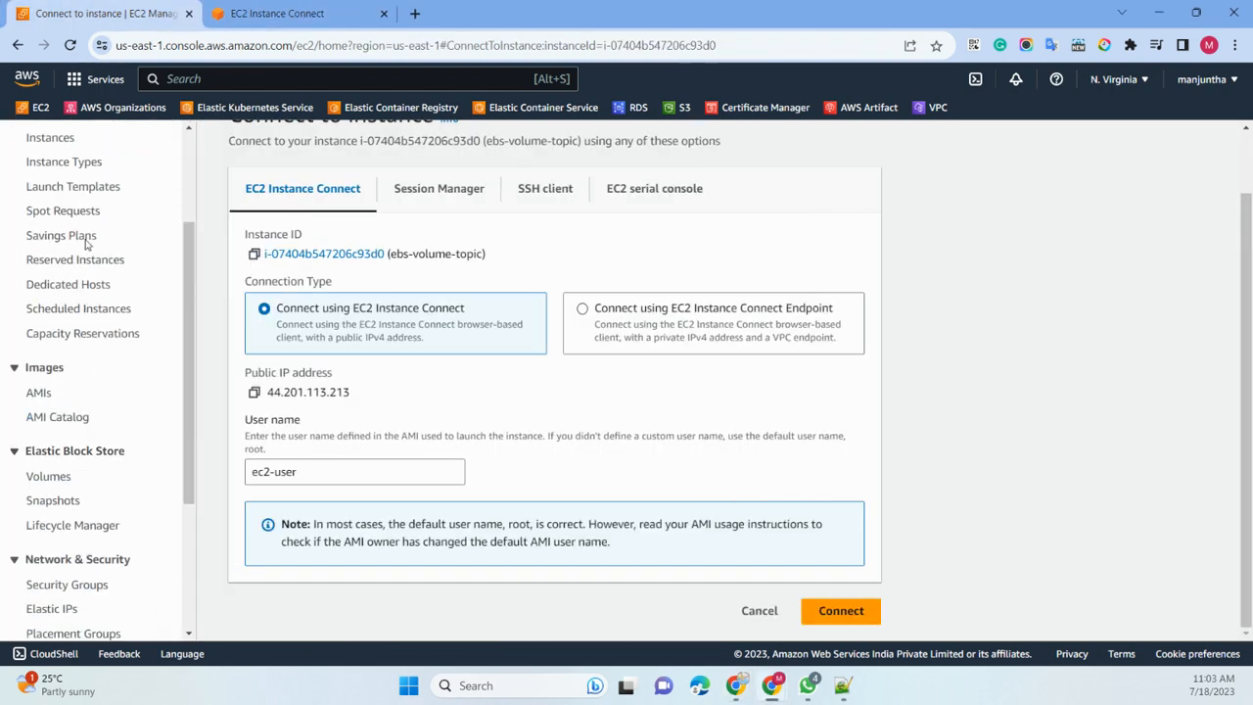
pyautogui.scroll(2, 68, 196)
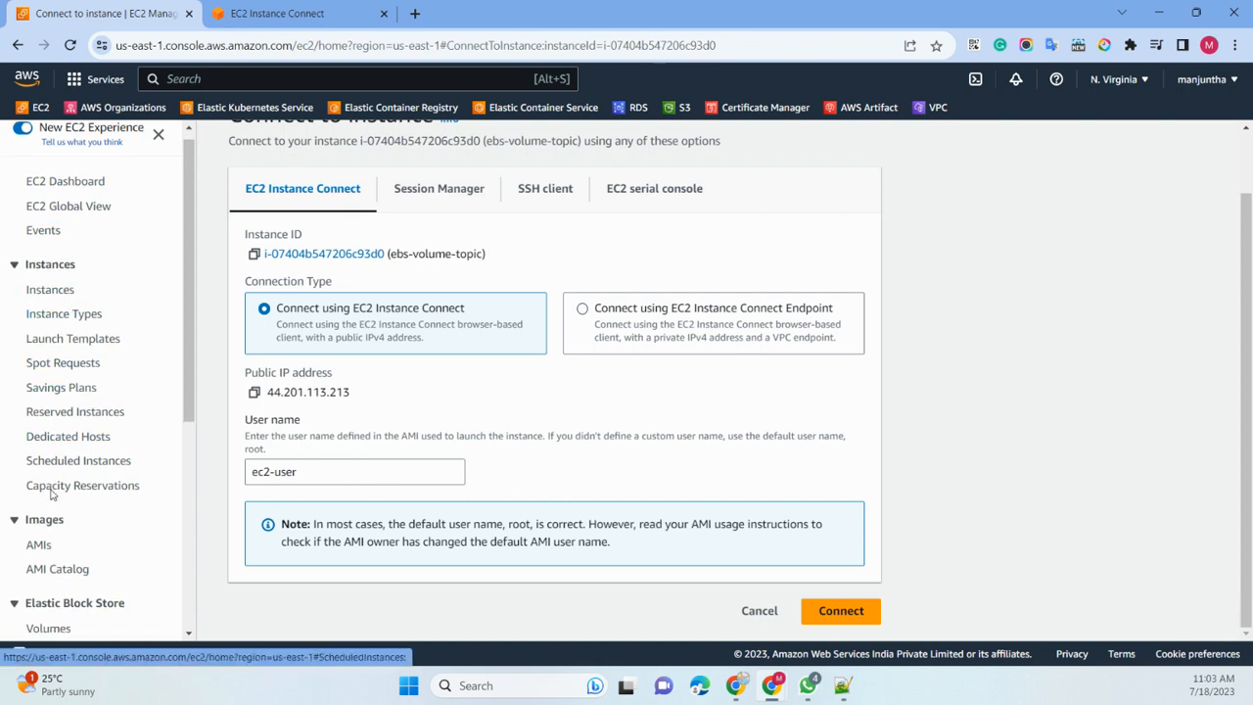
pyautogui.scroll(-2, 33, 440)
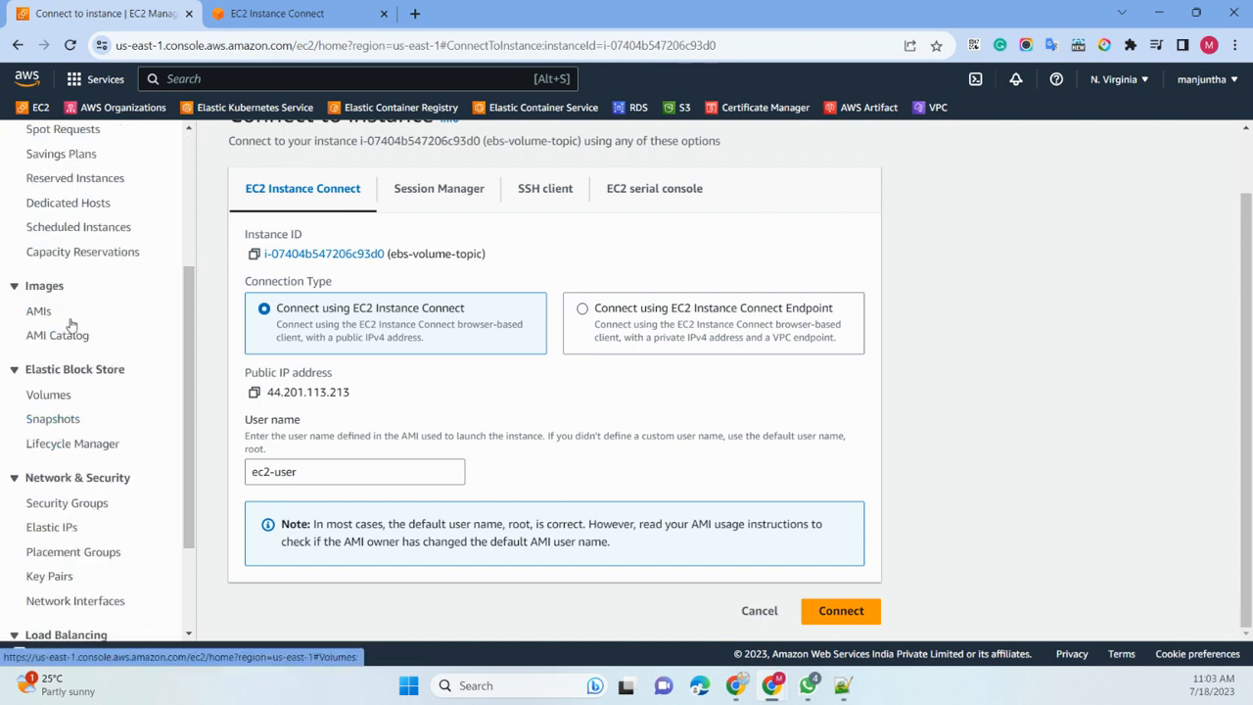
pyautogui.scroll(-2, 68, 352)
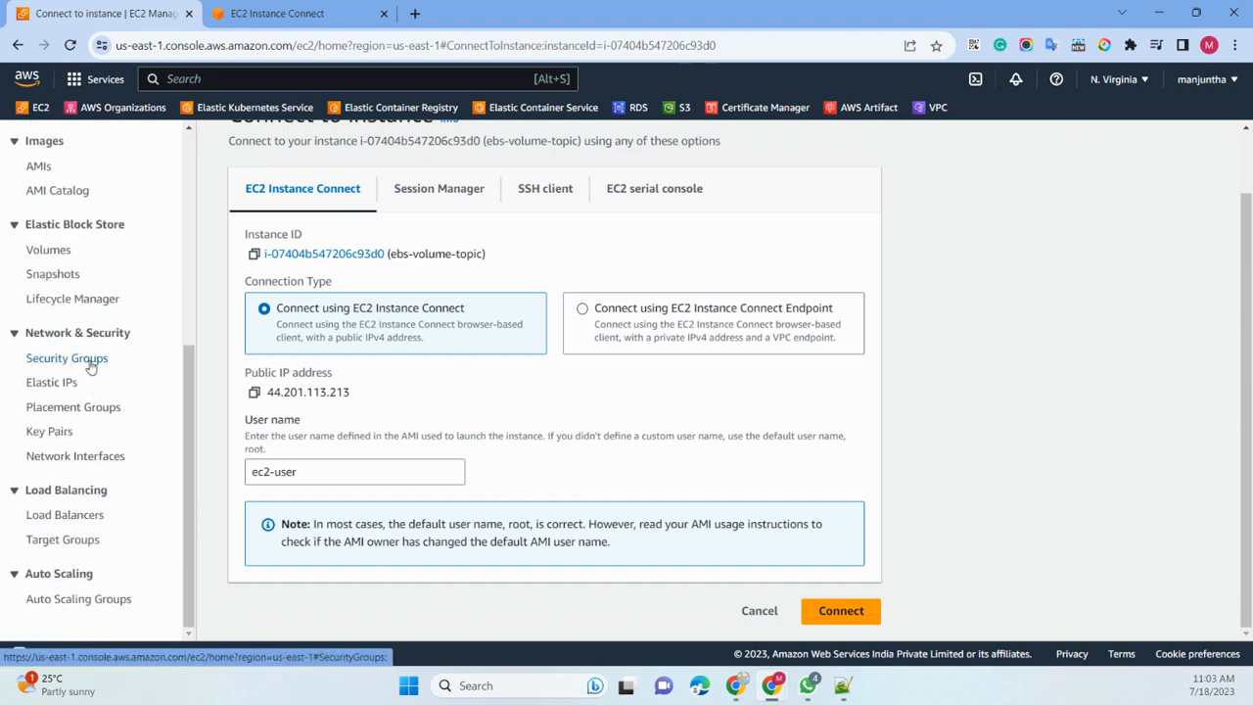